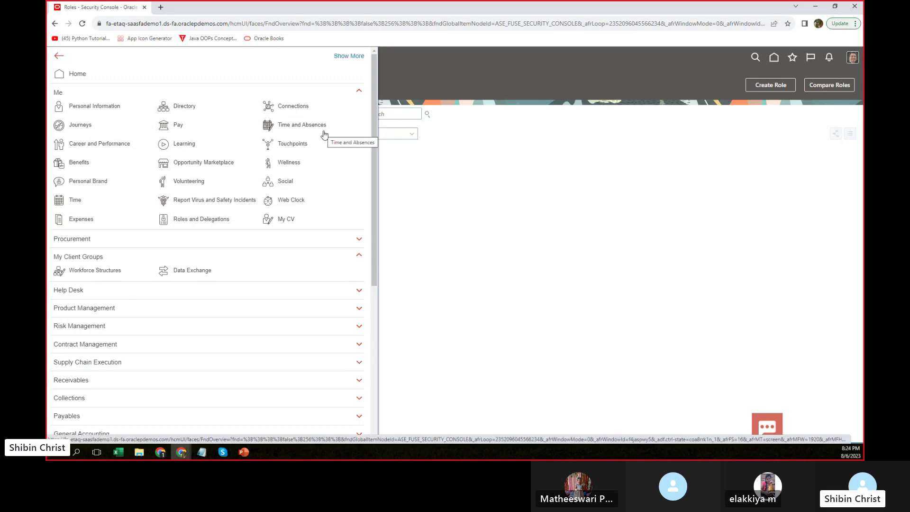
In the Navigator, collapse the Me links and scroll down to the Tools group showing Security Console
left_click(71, 96)
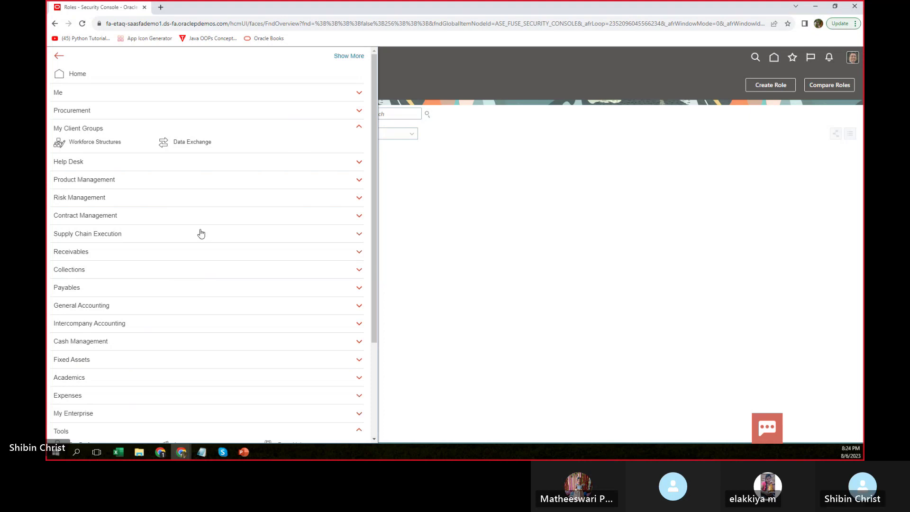
scroll(241, 228, "down", 1)
scroll(241, 228, "down", 3)
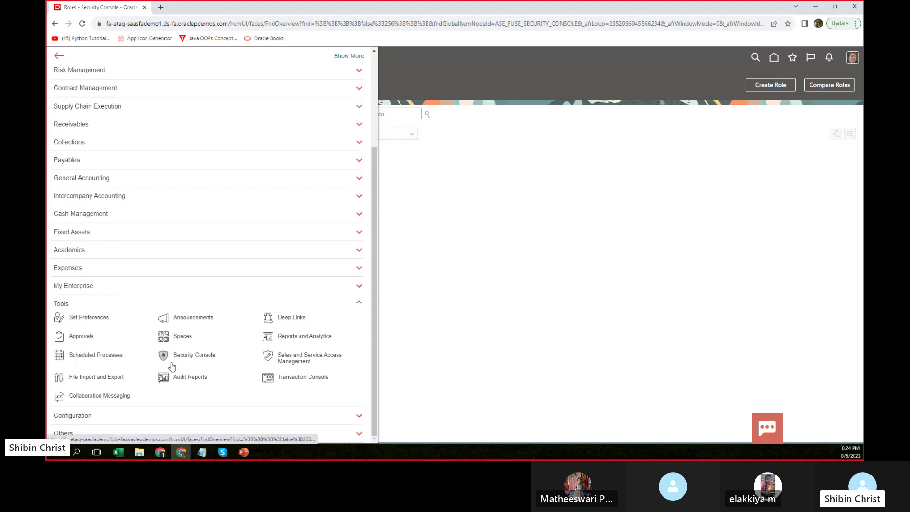
Open the Security Console's Users page, then briefly view and close the User Accounts help documentation
left_click(198, 355)
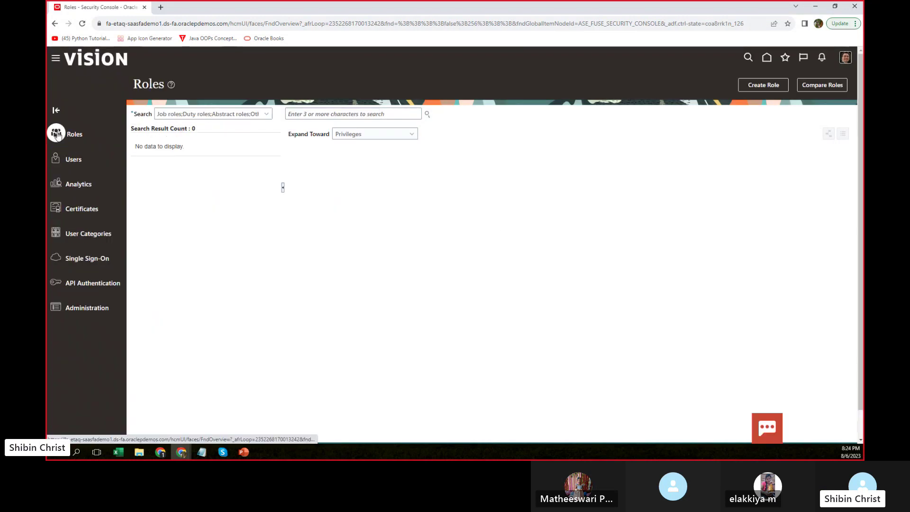
left_click(74, 161)
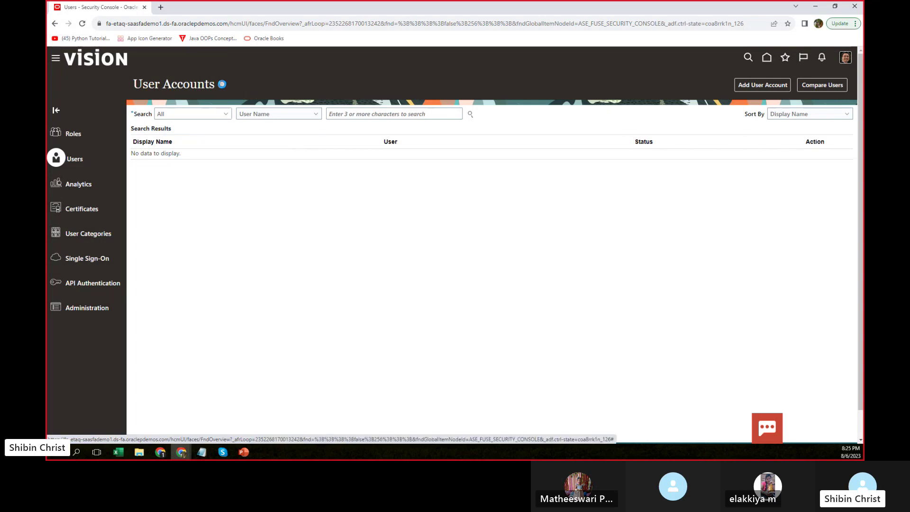
left_click(221, 84)
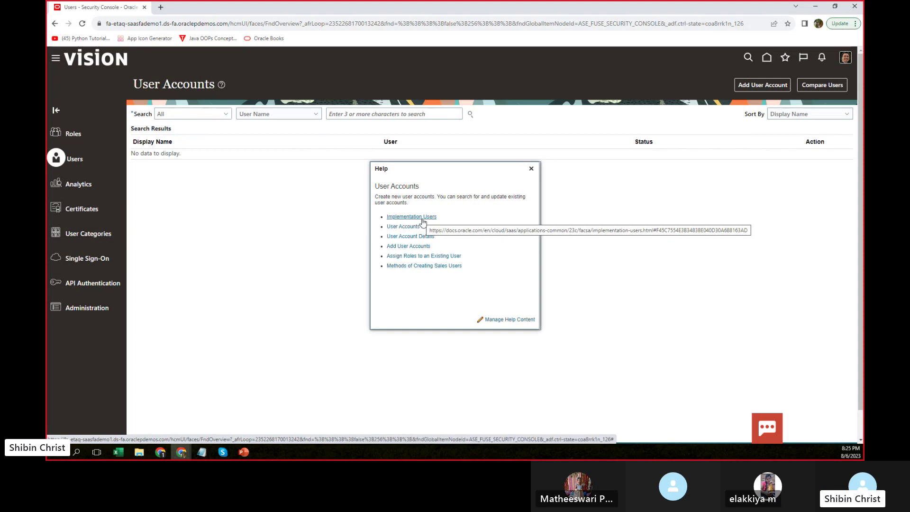
left_click(408, 225)
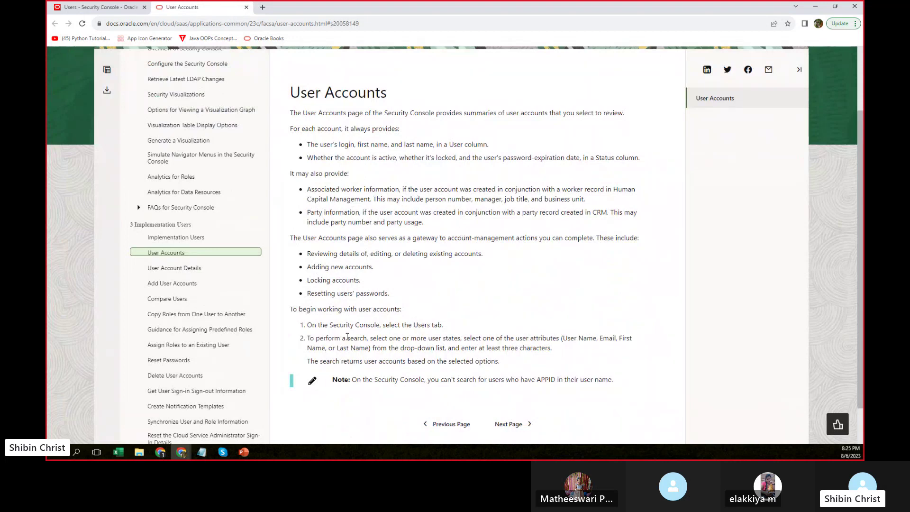
left_click(246, 7)
Dismiss the help popup, search for the pasted user name, and open that user's account details
left_click(532, 170)
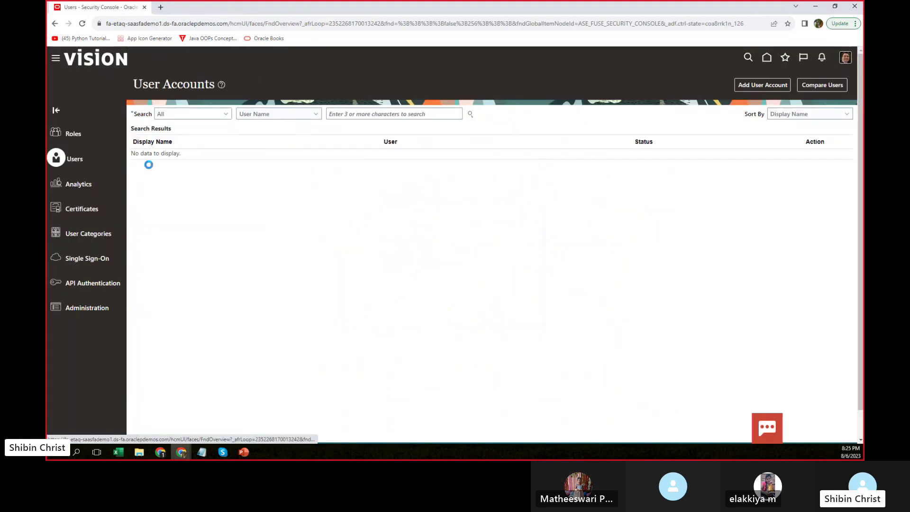
left_click(348, 115)
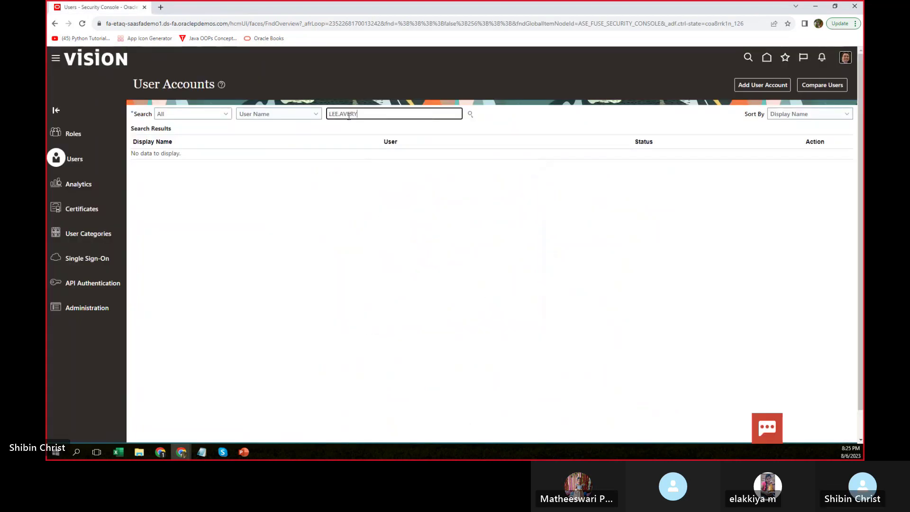
left_click(469, 114)
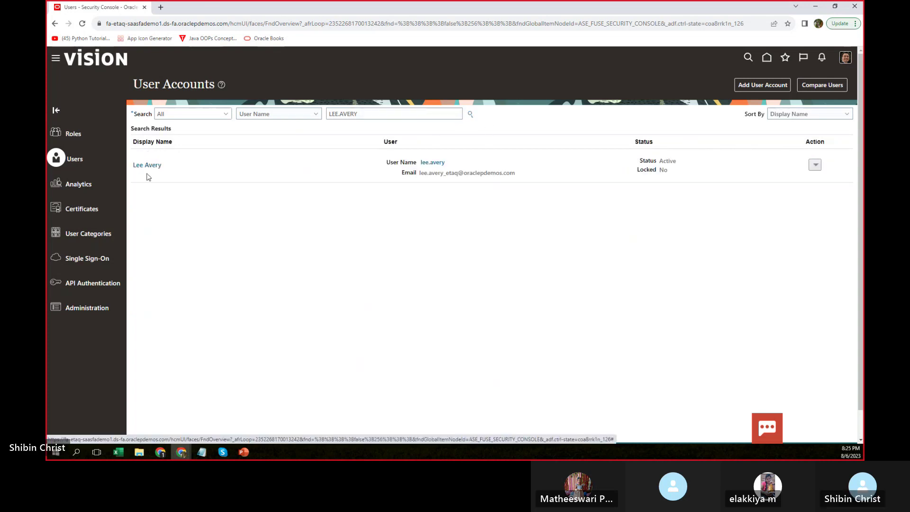
left_click(147, 165)
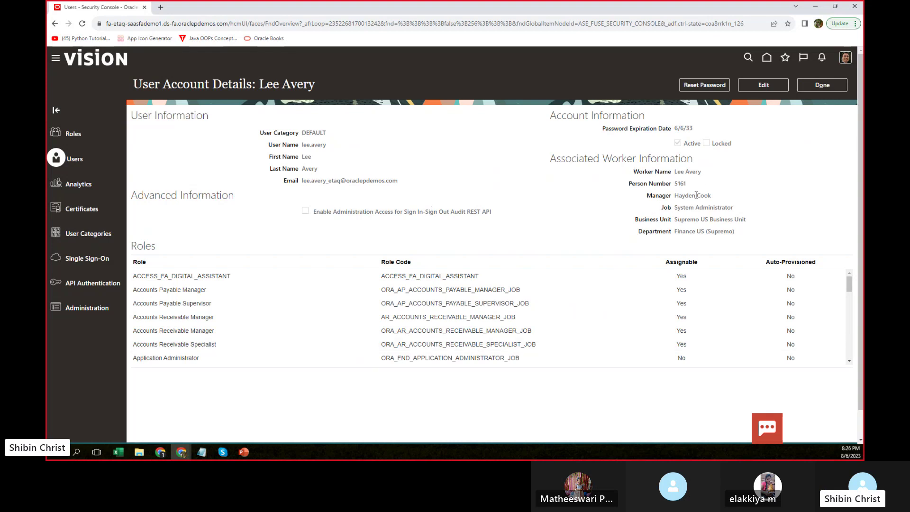
Select the person number, then try the users page in a new tab and close the resulting Error 404 tab
double_click(678, 184)
left_click(691, 189)
middle_click(79, 162)
left_click(196, 6)
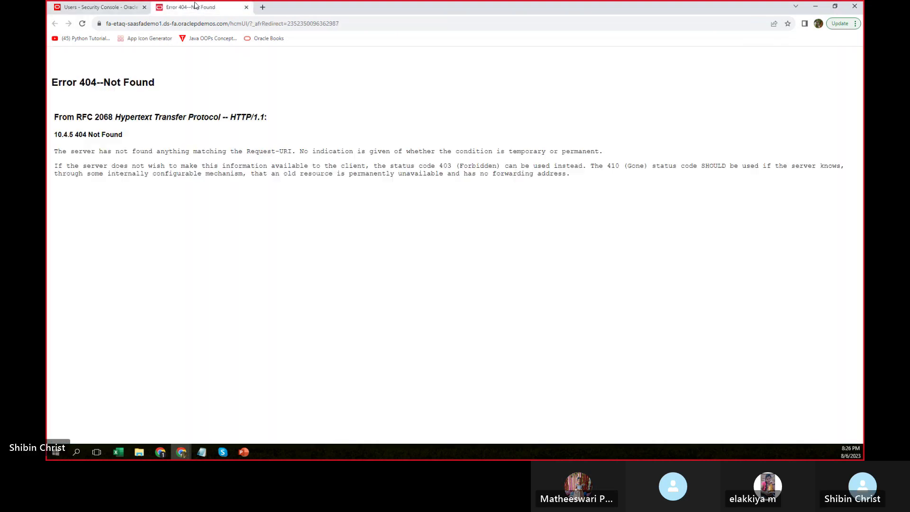
left_click(245, 7)
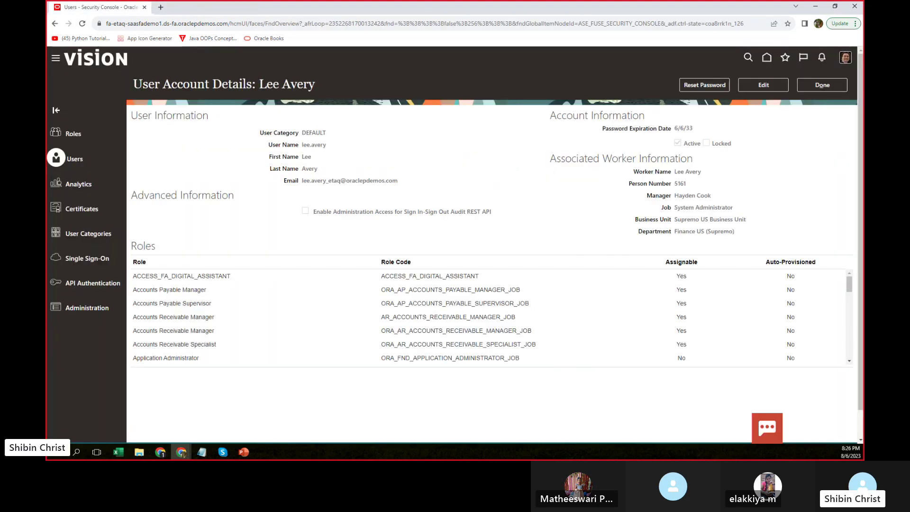
key("alt+Tab")
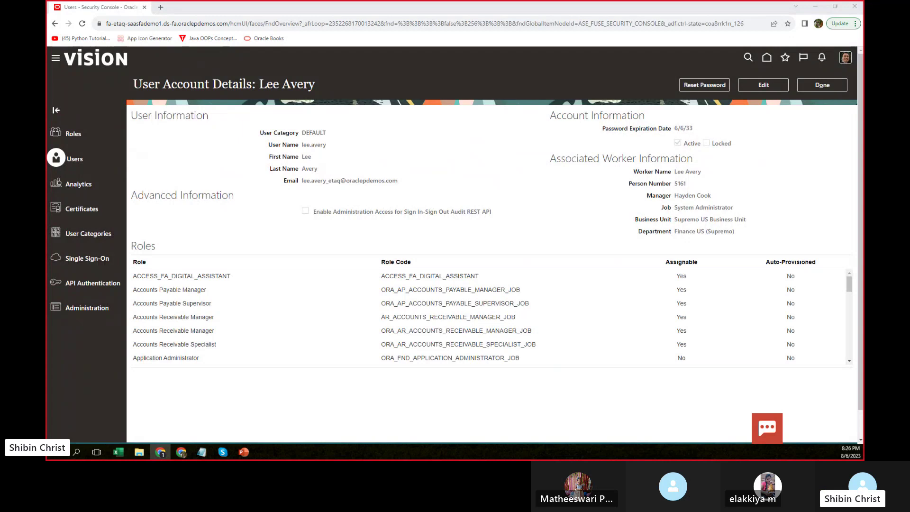
Load the pasted Oracle application address in a new browser tab
left_click(159, 7)
left_click(185, 24)
type("https://fa-etaq-saasfademo1.ds-fa.oraclepdemos.com/")
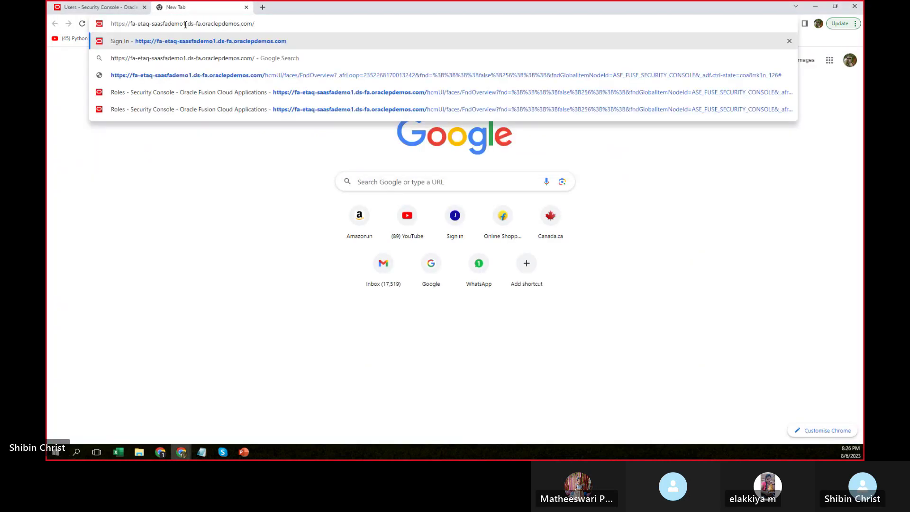
key("Return")
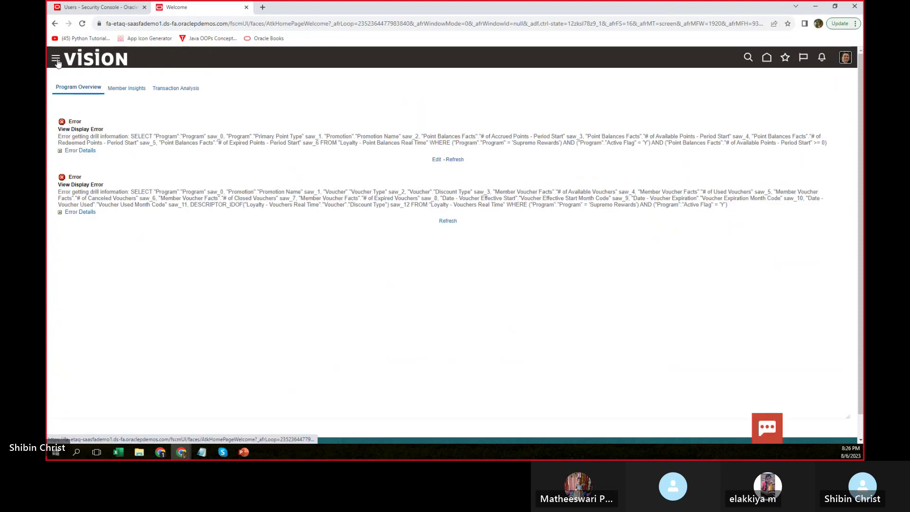
Go through Navigator > Me > Personal Information to the Personal Details page
left_click(56, 60)
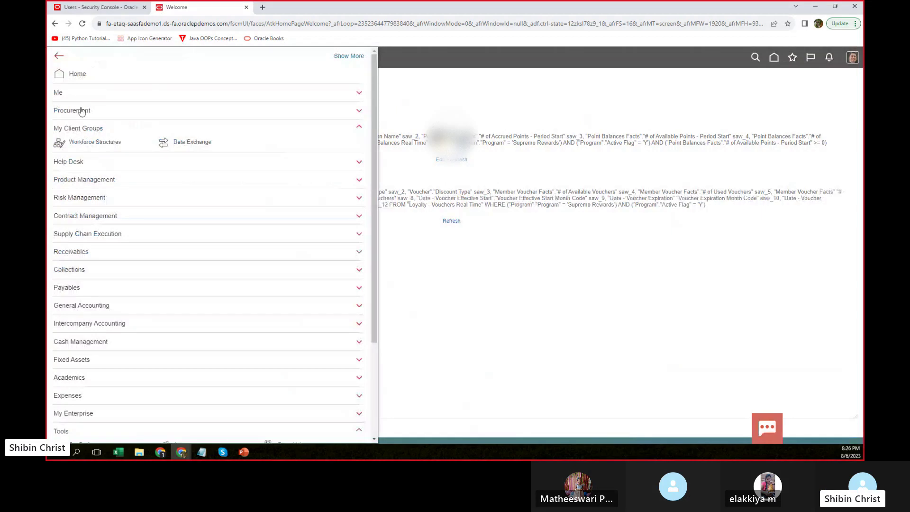
left_click(76, 92)
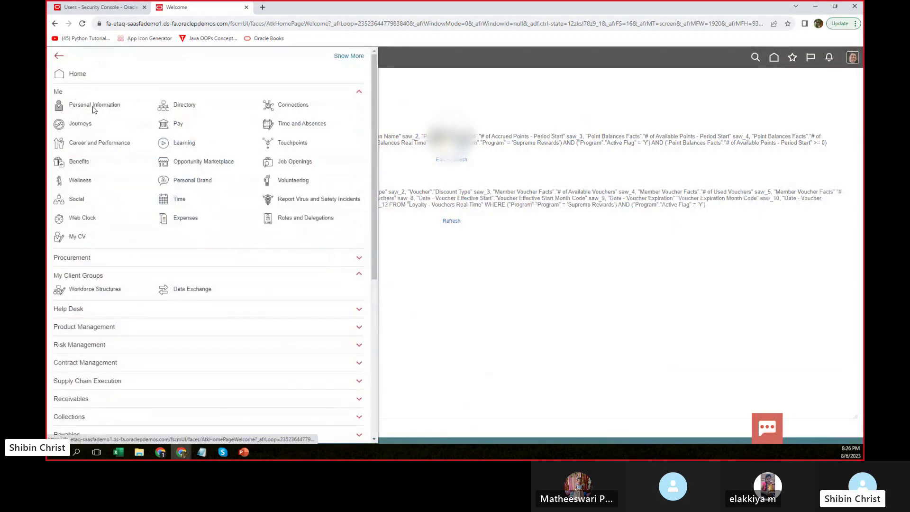
left_click(93, 107)
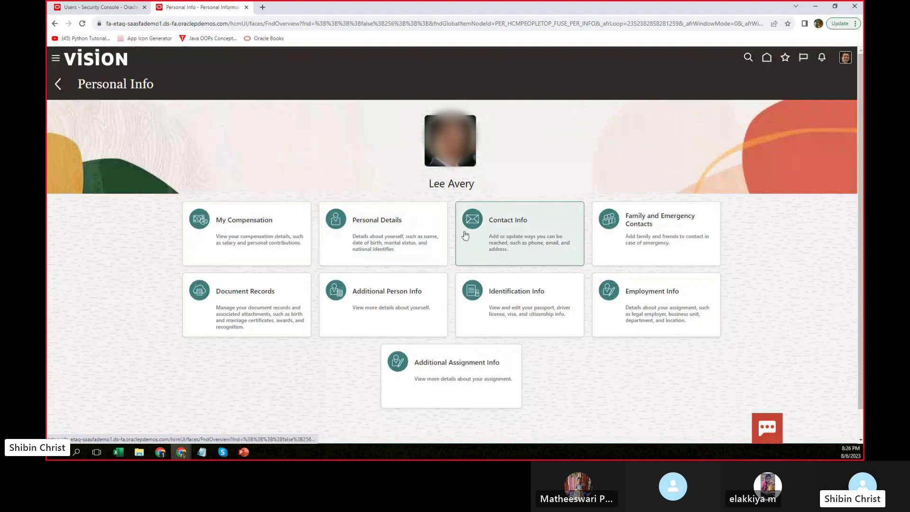
left_click(394, 230)
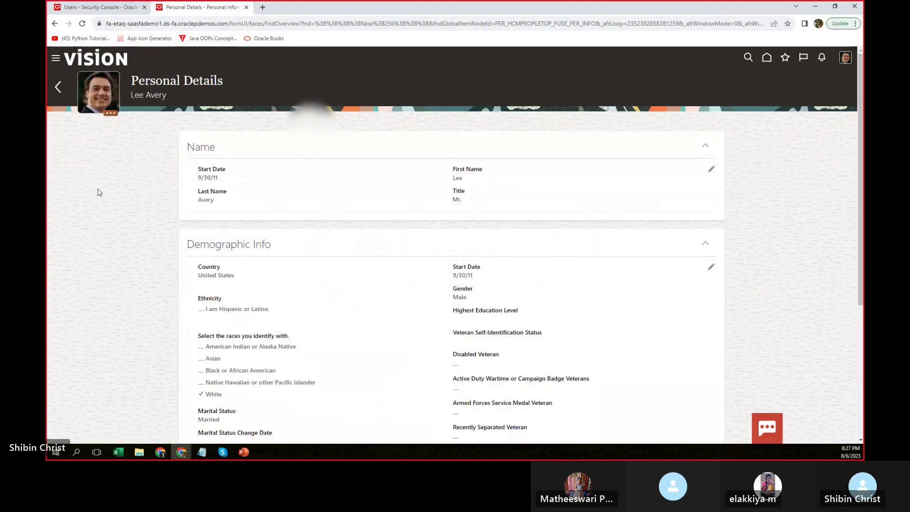
scroll(402, 330, "down", 5)
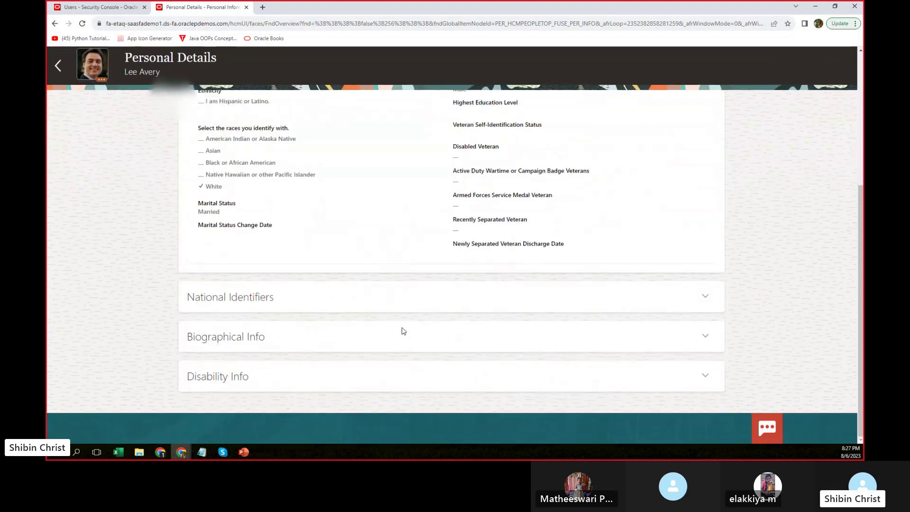
scroll(402, 331, "up", 5)
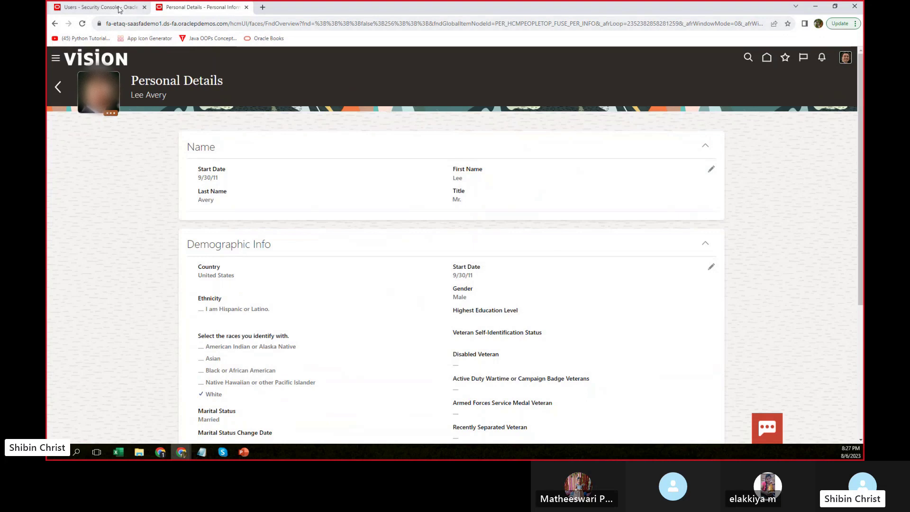
Back on the user account tab, review the Roles table, enter edit mode, and start Add Role
left_click(119, 8)
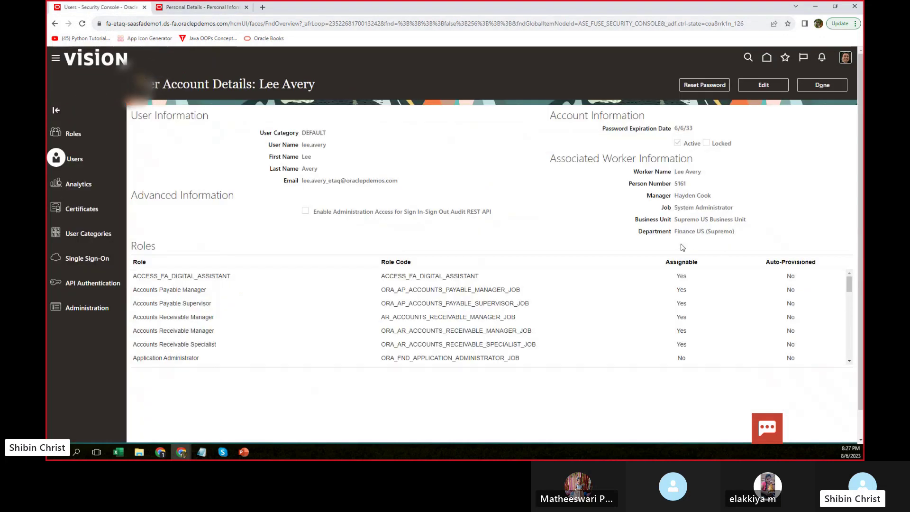
scroll(305, 307, "down", 3)
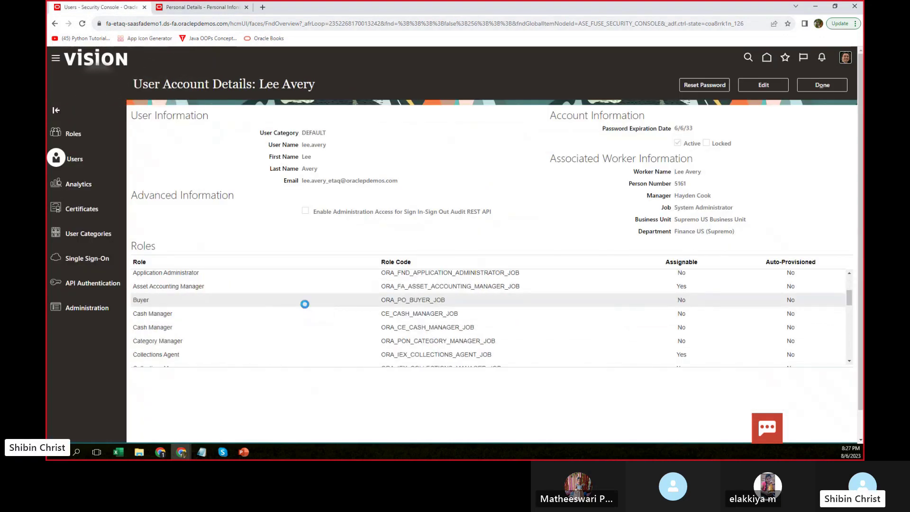
scroll(304, 304, "up", 3)
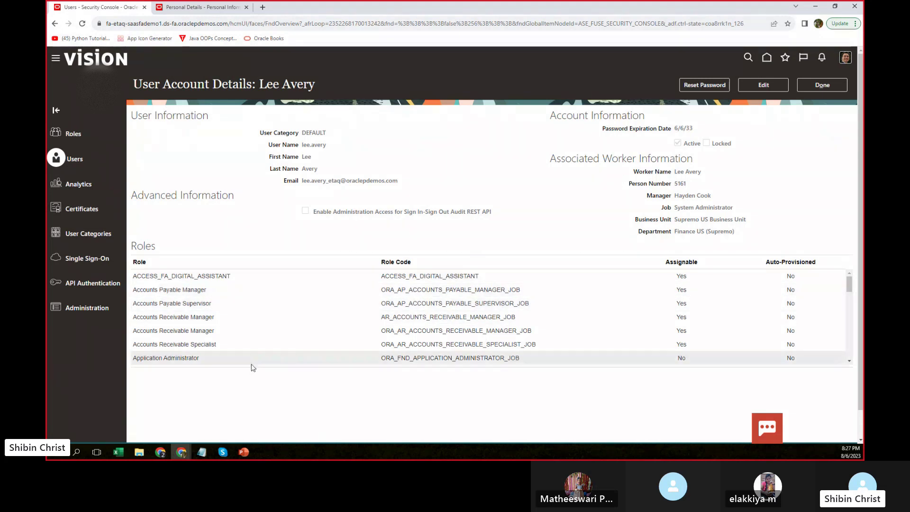
scroll(271, 327, "down", 5)
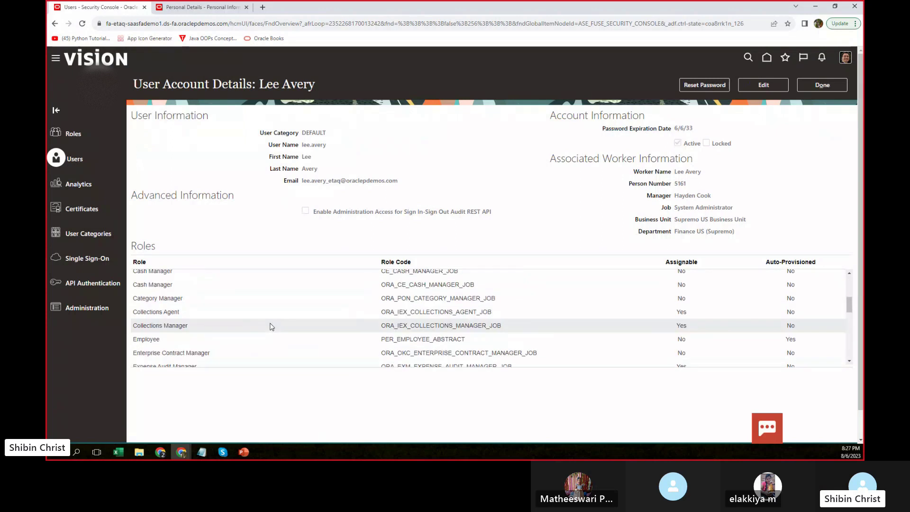
scroll(272, 326, "up", 10)
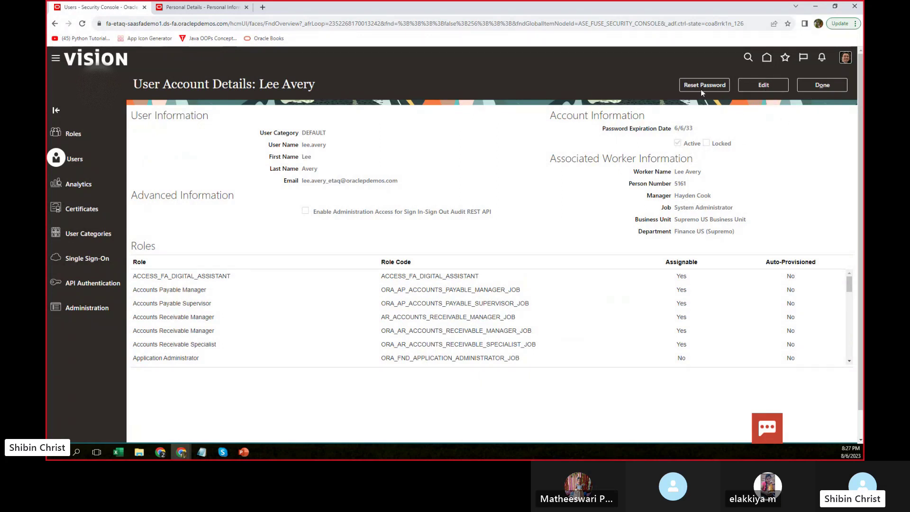
left_click(769, 87)
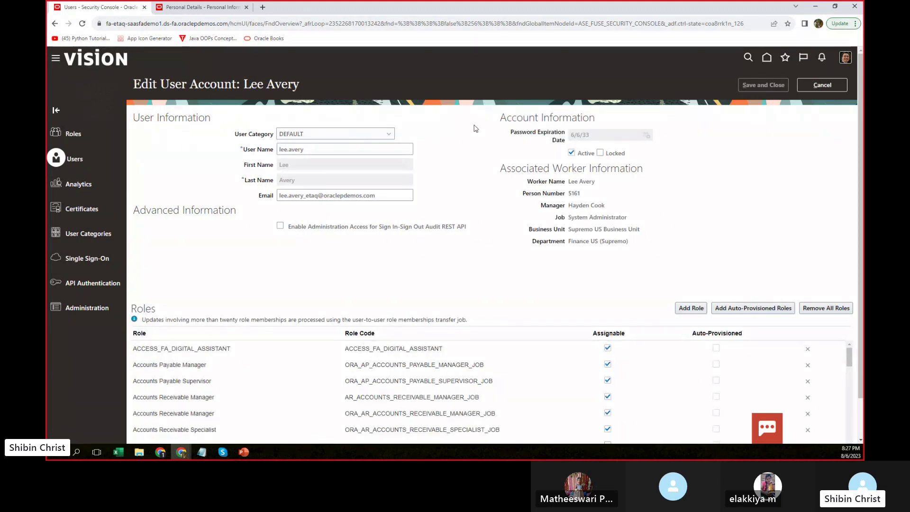
scroll(820, 234, "down", 1)
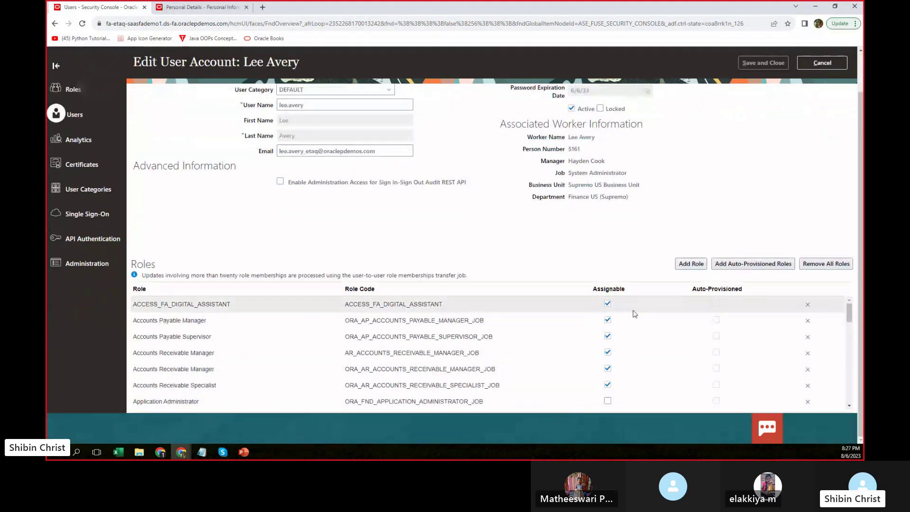
left_click(691, 264)
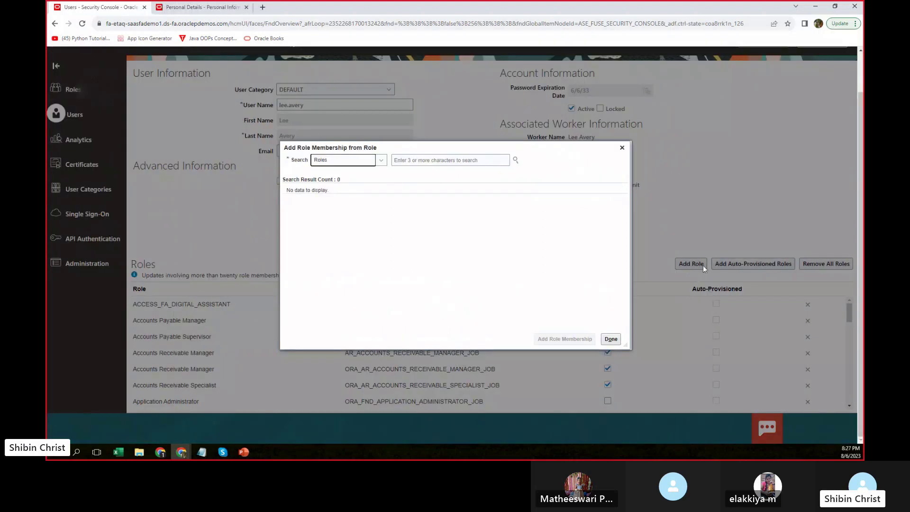
Search 'human resource spe' and add the Human Resource Specialist role membership
left_click(411, 164)
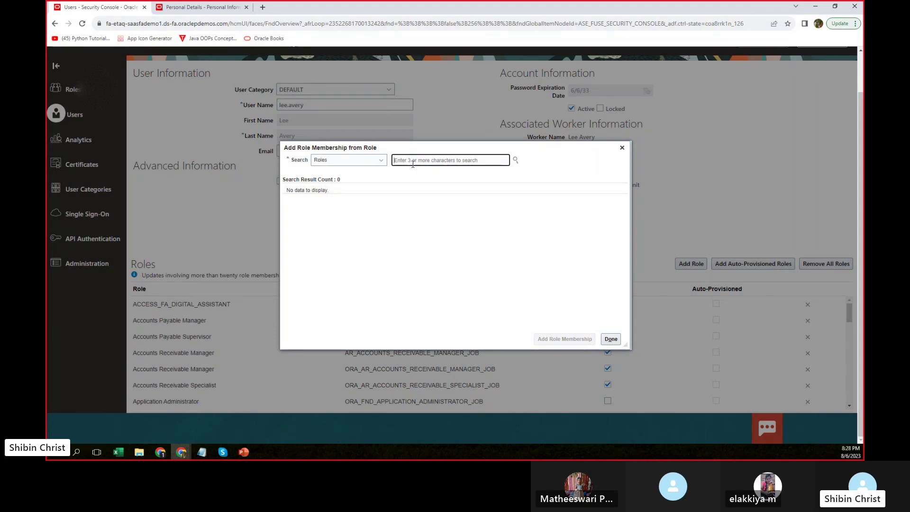
type("human")
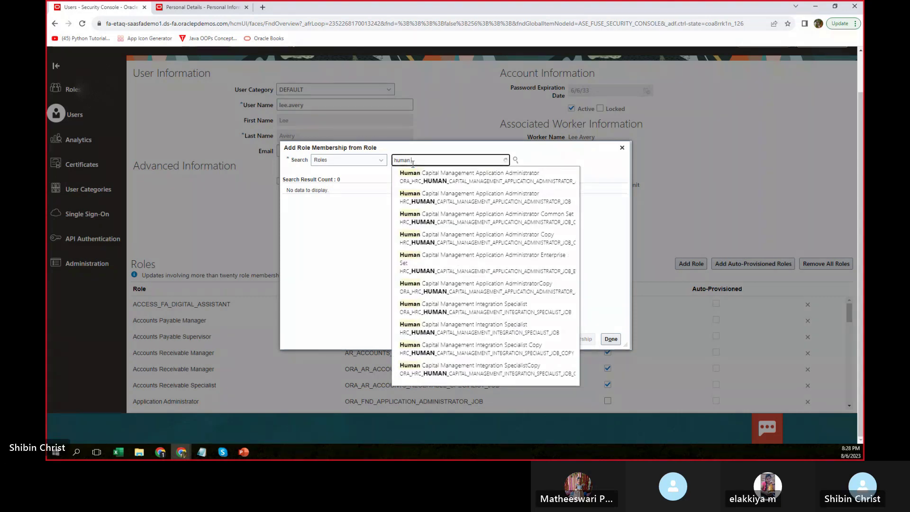
type(" res")
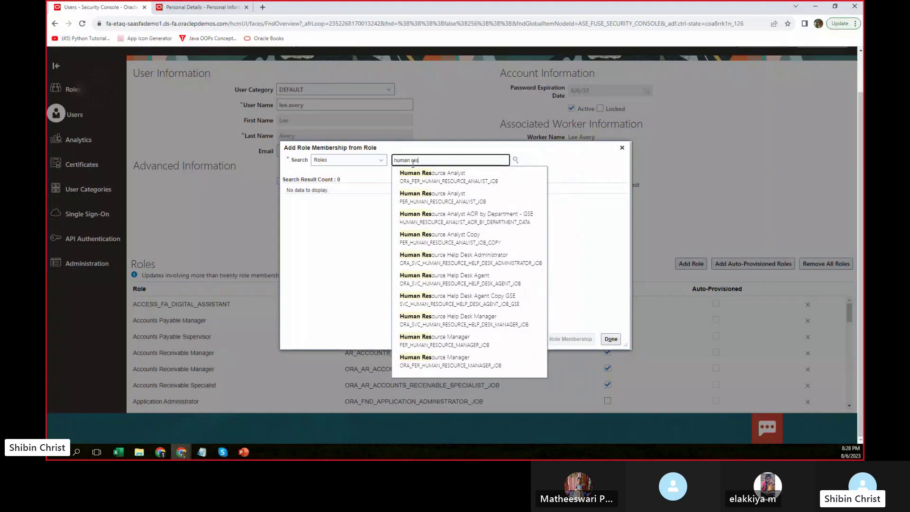
type("o")
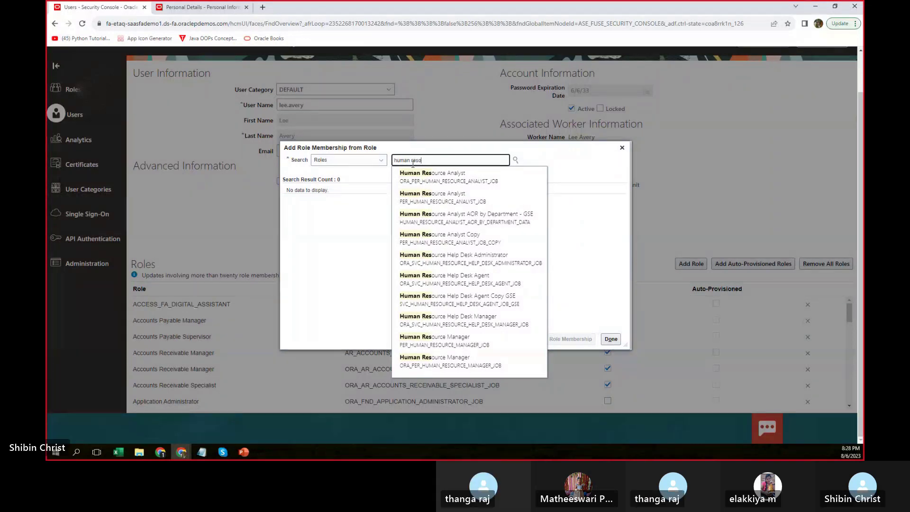
type("u")
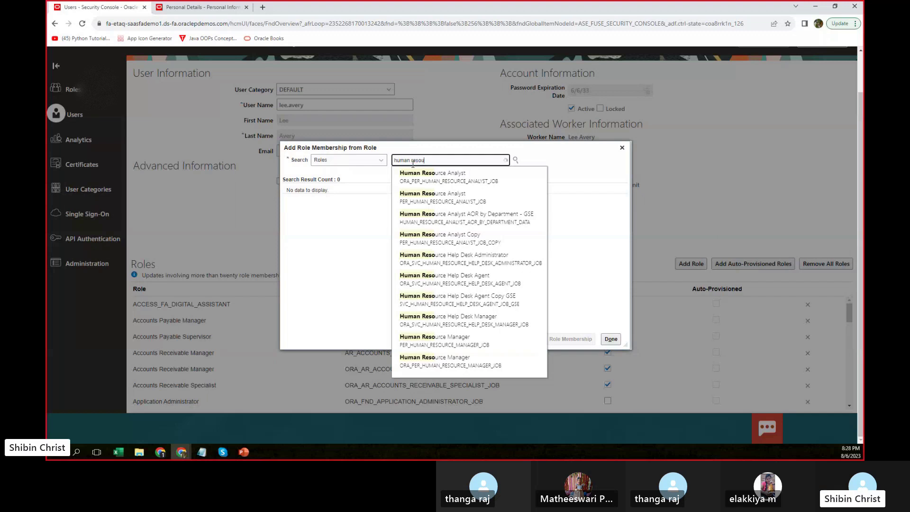
type("rce")
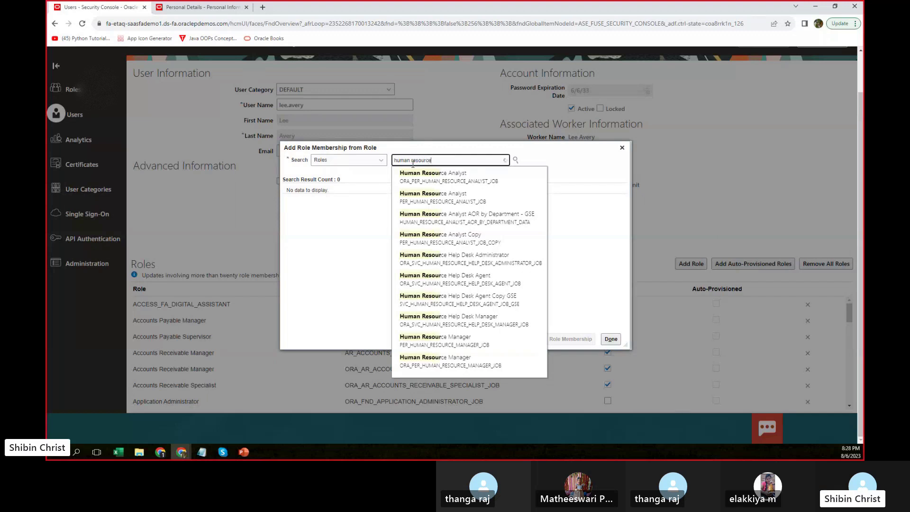
type(" spe")
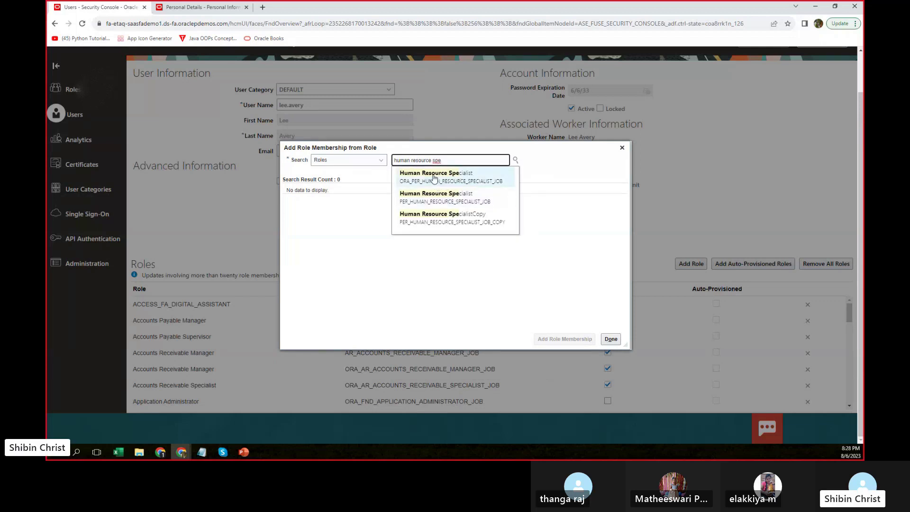
left_click(433, 174)
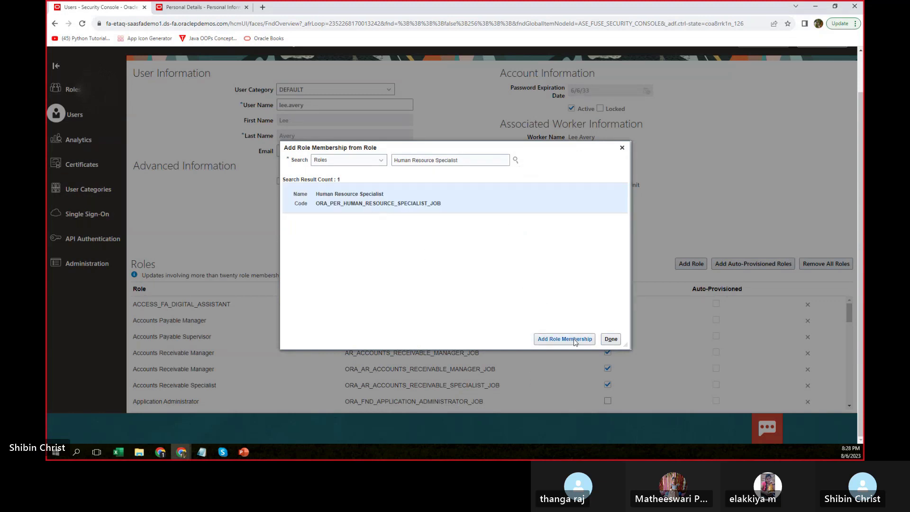
left_click(571, 339)
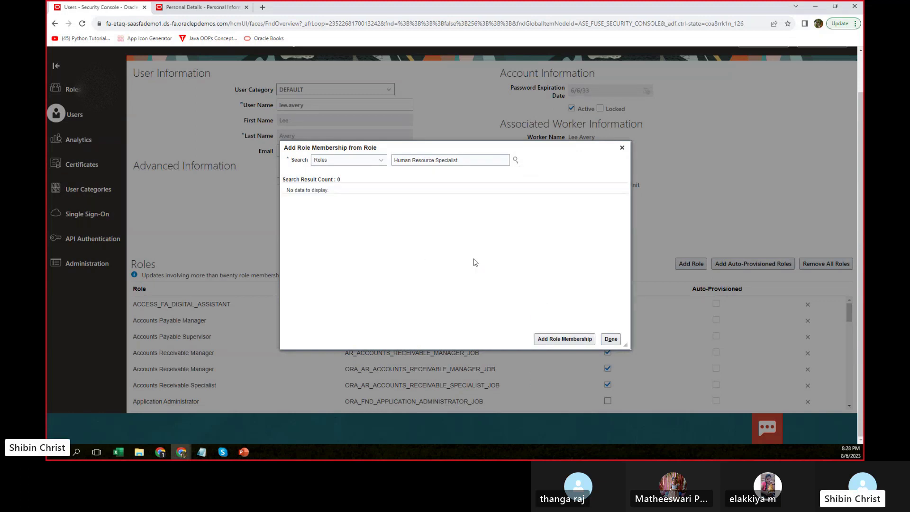
Replace the search with 'Application implementation', add the Application Implementation Consultant role, and finish with Done
triple_click(478, 160)
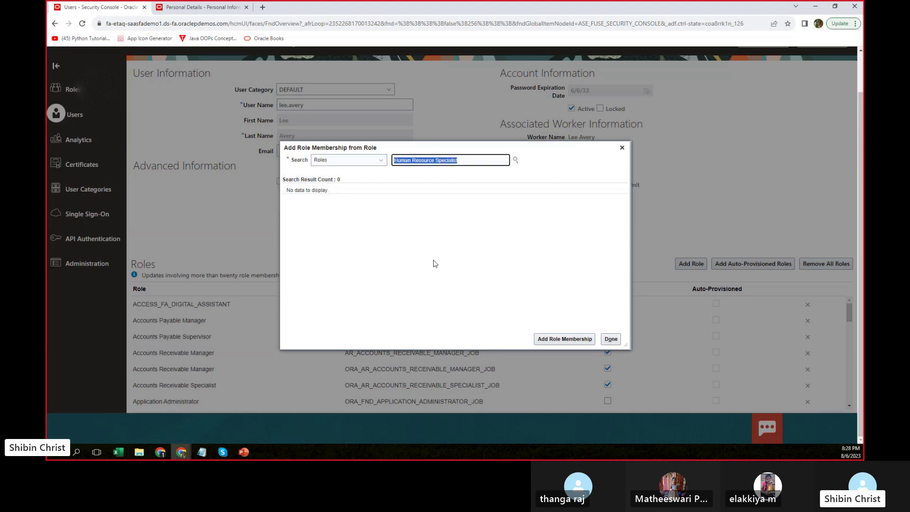
key("BackSpace")
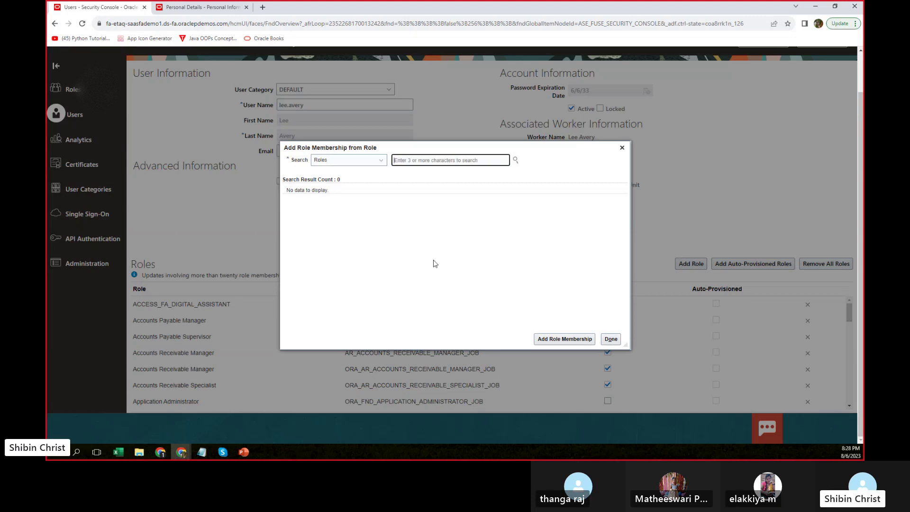
type("Appl")
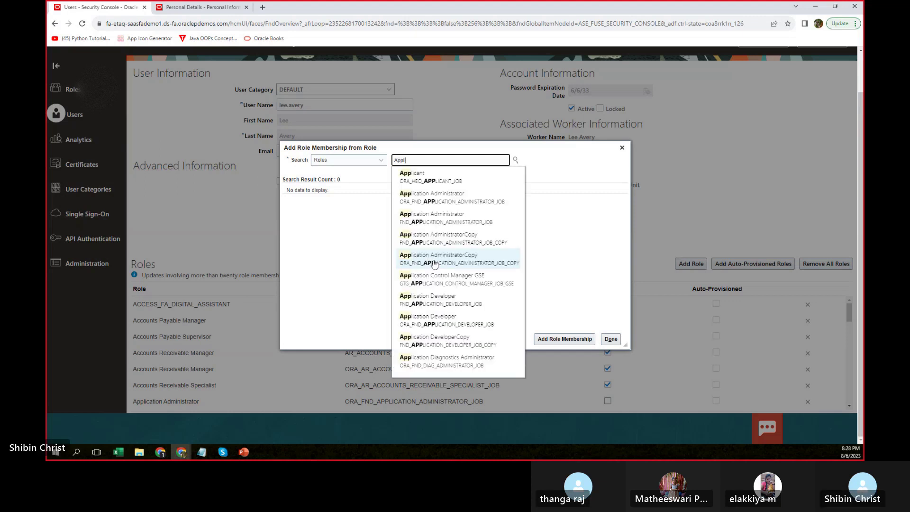
type("ica")
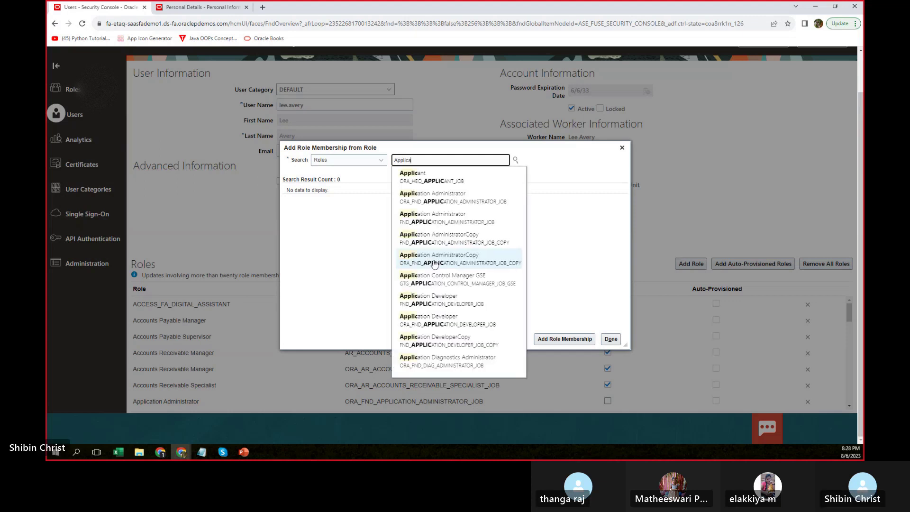
type("tio")
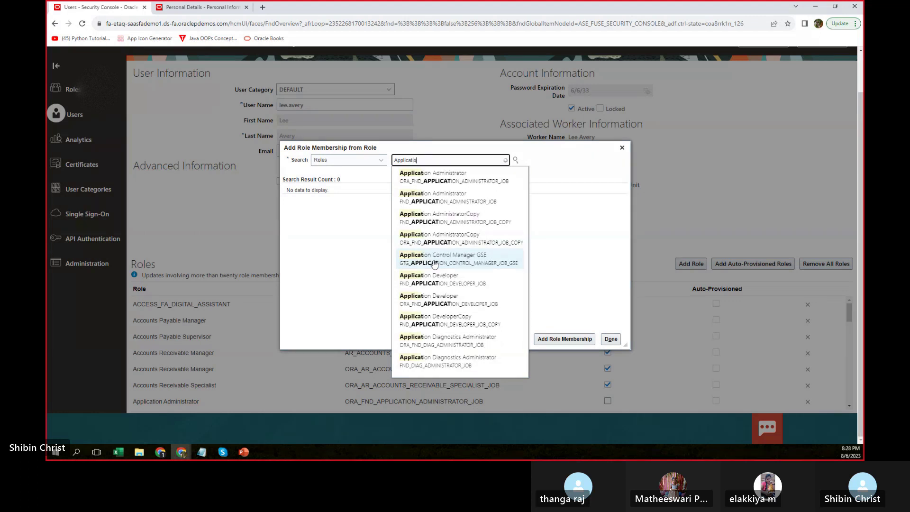
type("n ")
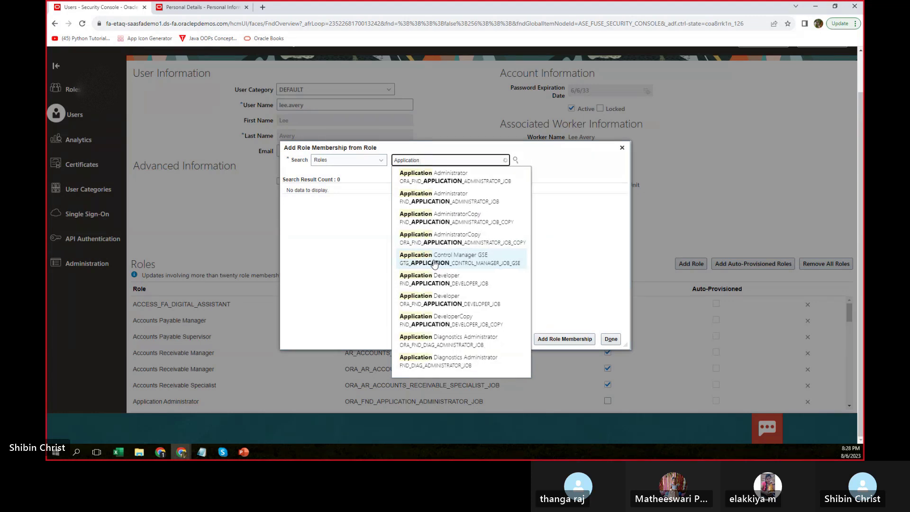
type("impl")
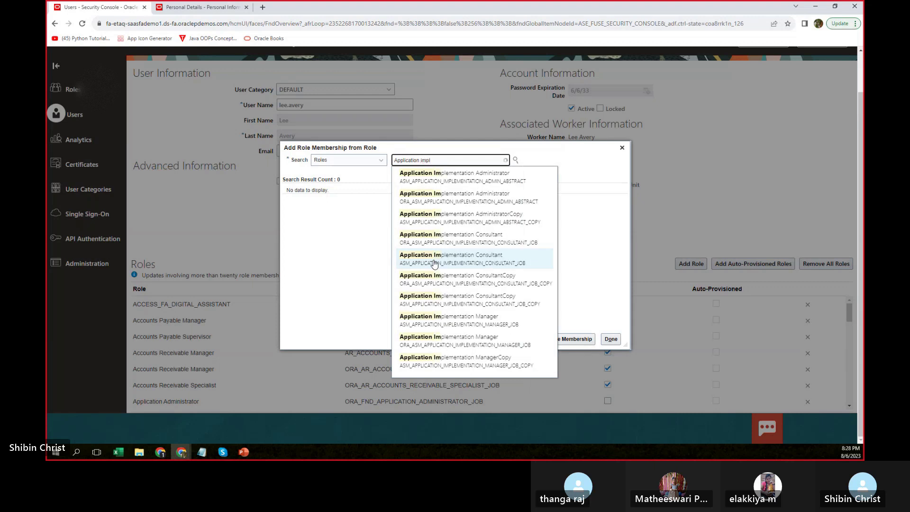
type("em")
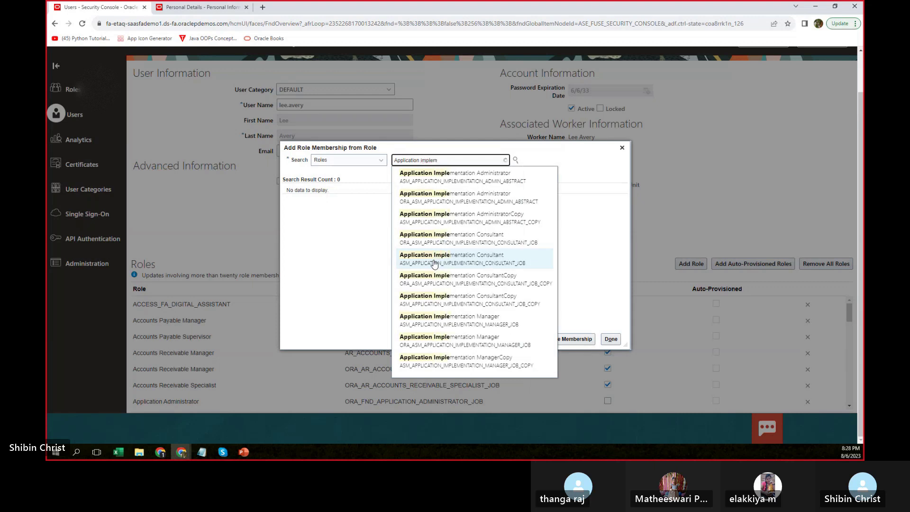
type("enta")
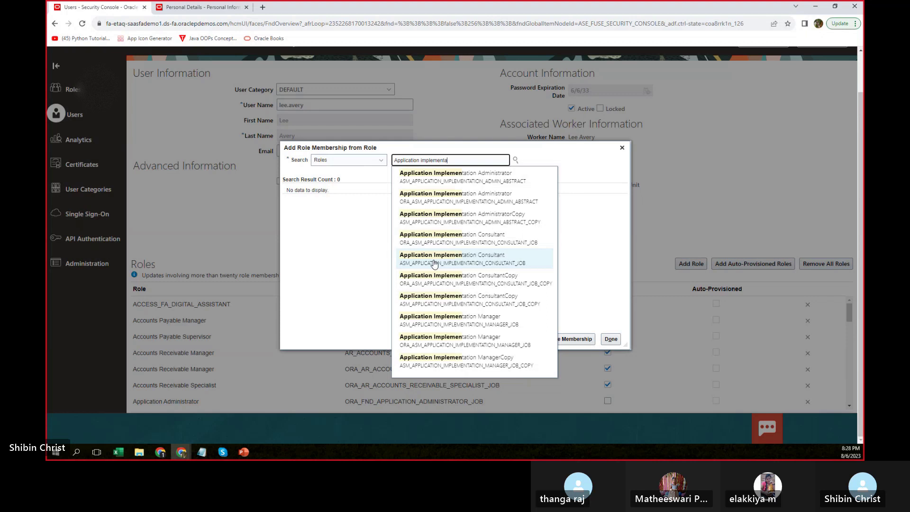
type("ti")
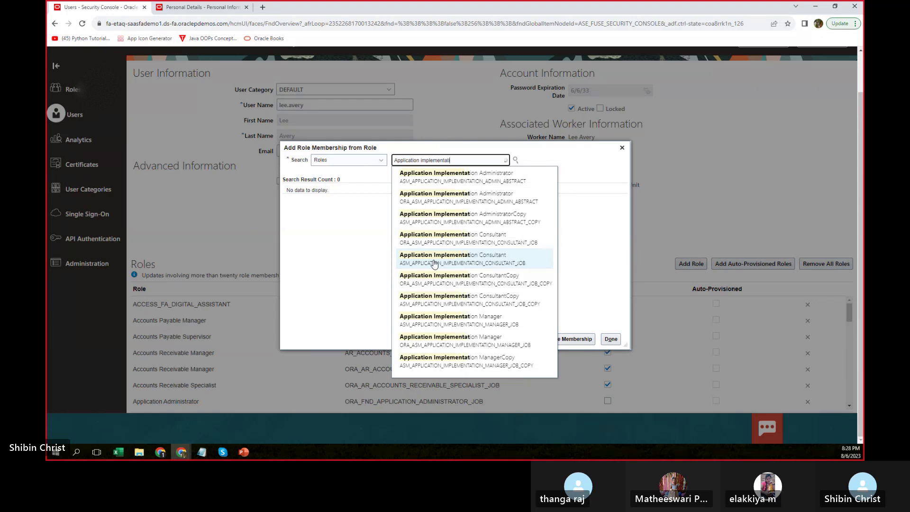
type("on")
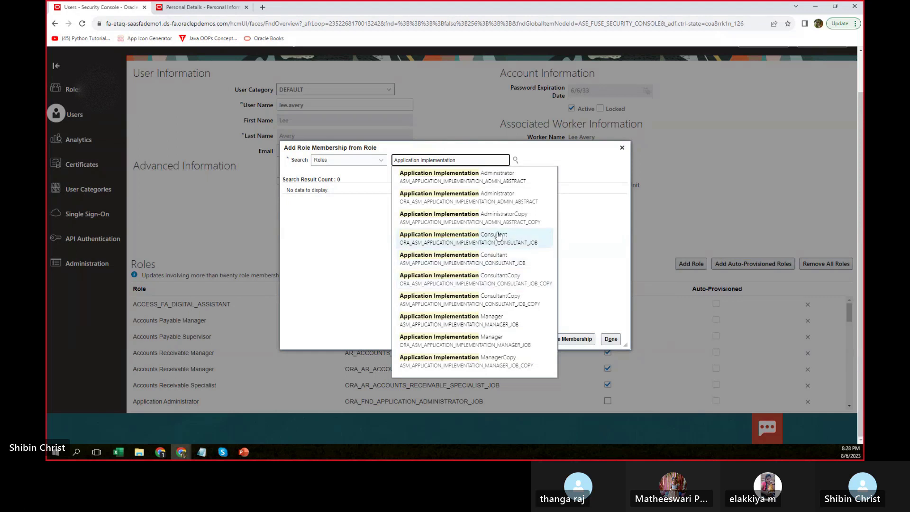
left_click(496, 237)
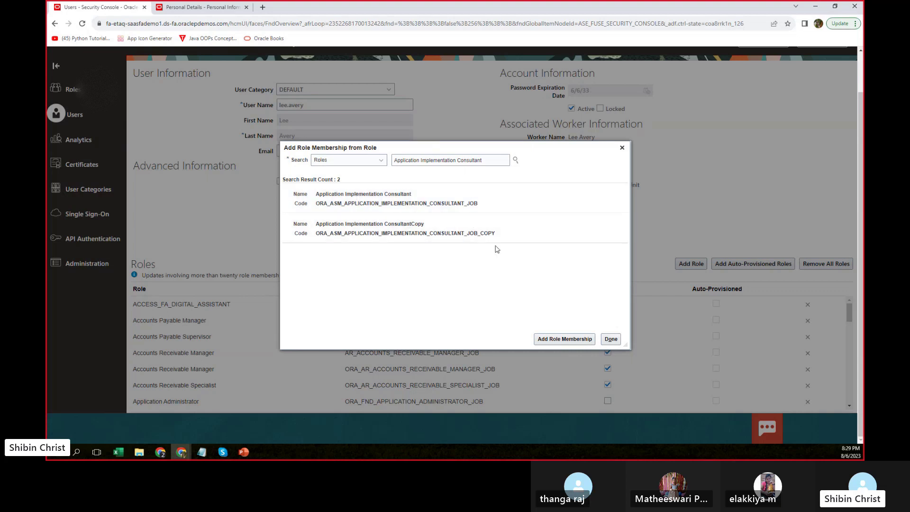
left_click(474, 203)
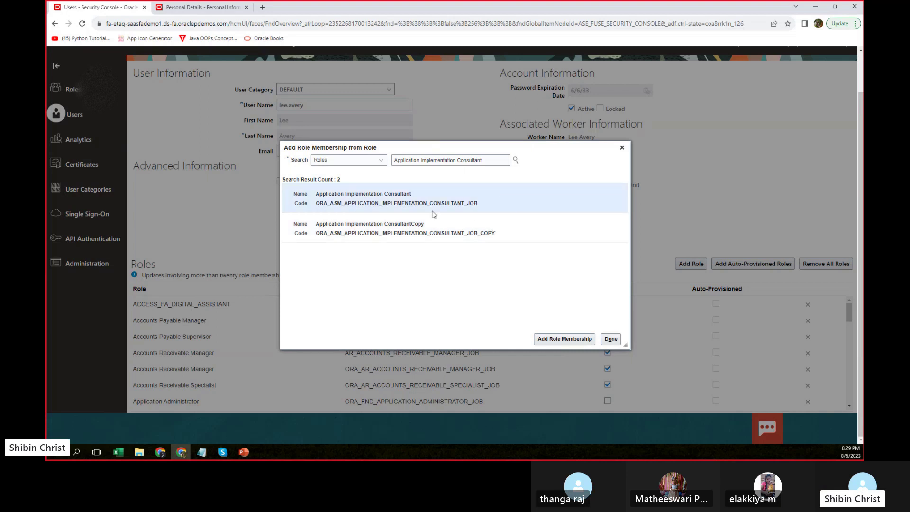
left_click(576, 340)
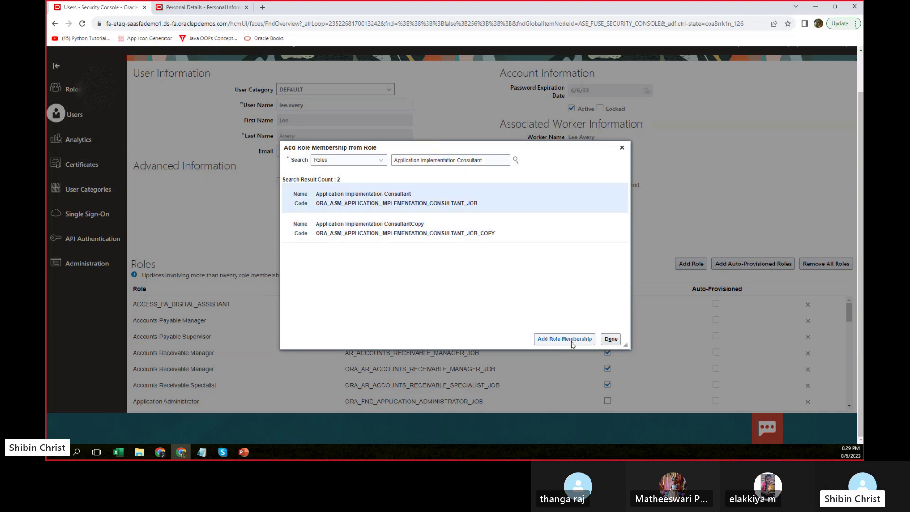
left_click(611, 339)
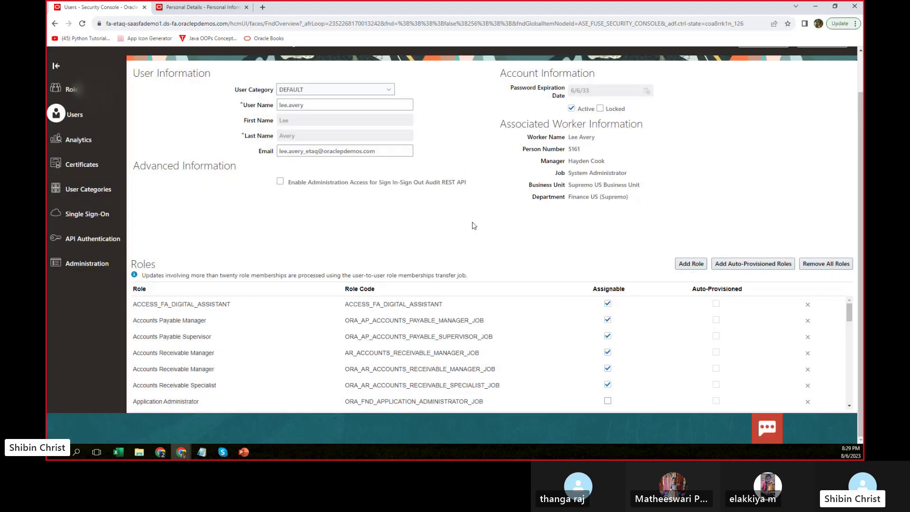
scroll(344, 345, "down", 3)
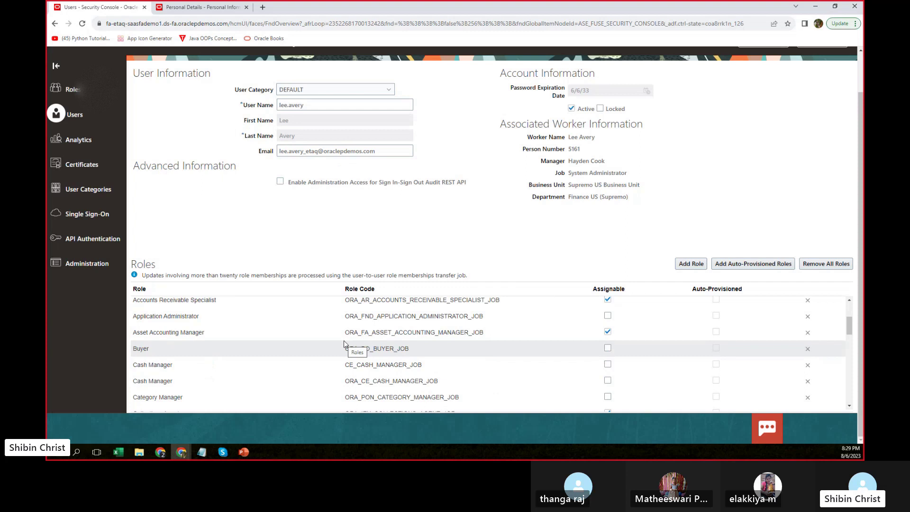
scroll(344, 342, "down", 5)
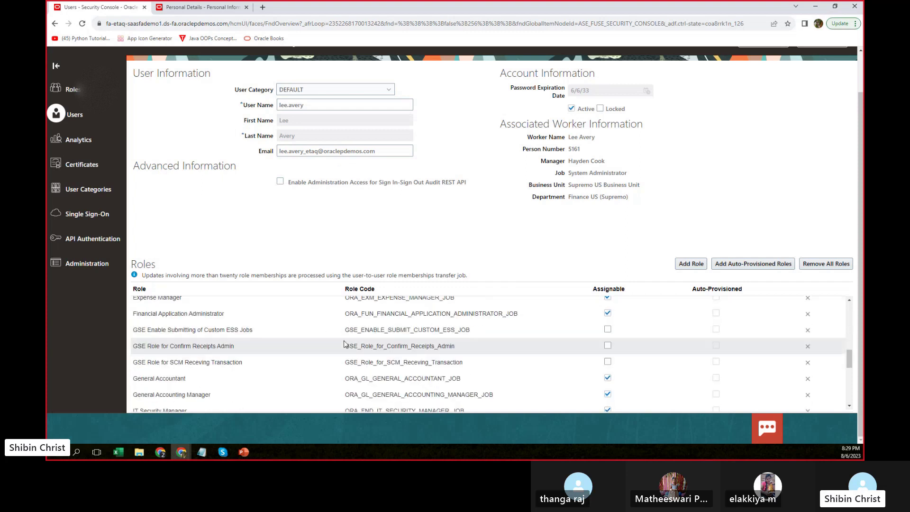
scroll(344, 345, "down", 1)
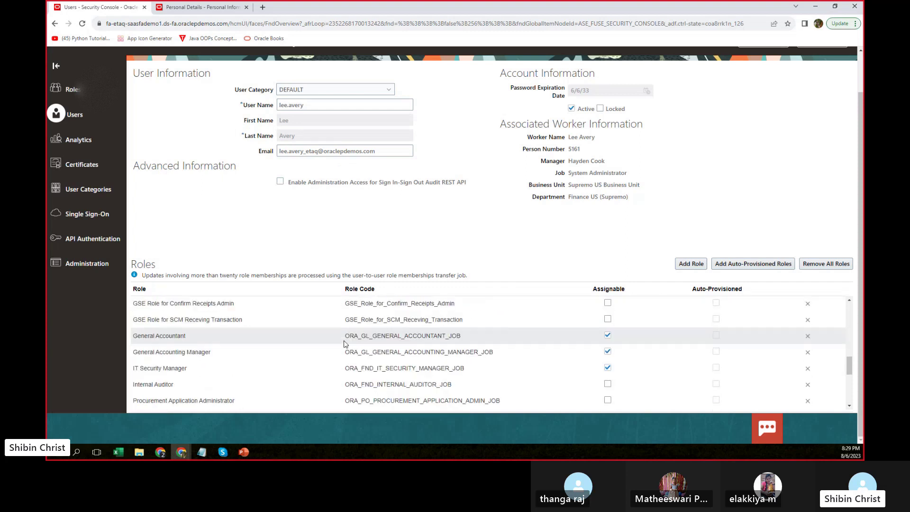
left_click(141, 369)
triple_click(141, 369)
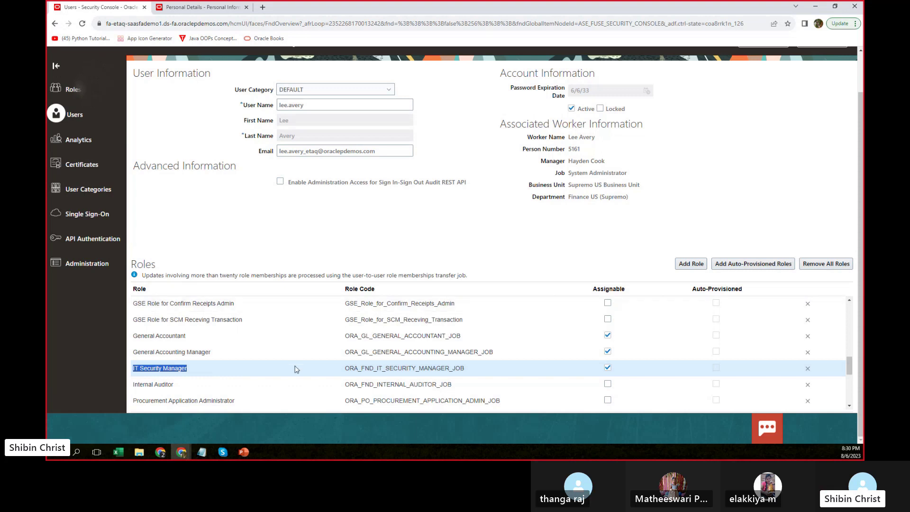
scroll(294, 368, "up", 5)
scroll(294, 361, "down", 3)
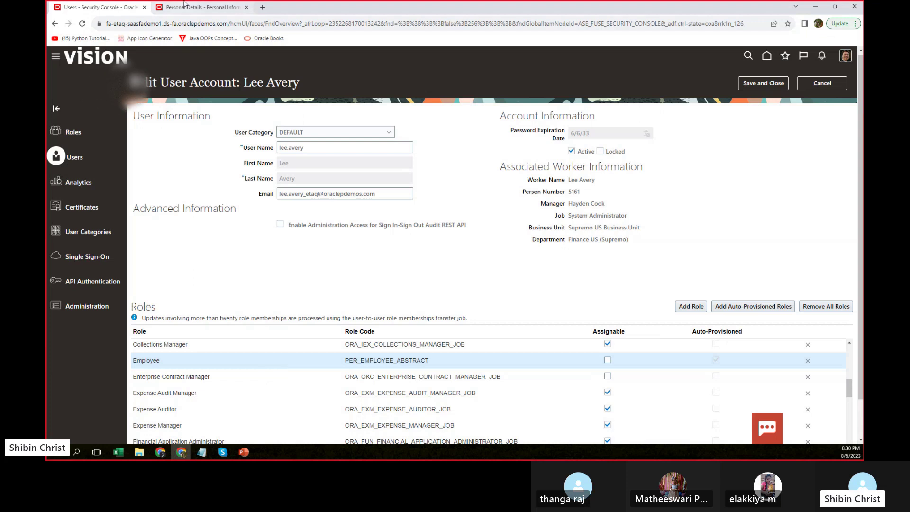
From the personal details tab, use the settings menu to reach the Setup and Maintenance work area
left_click(201, 7)
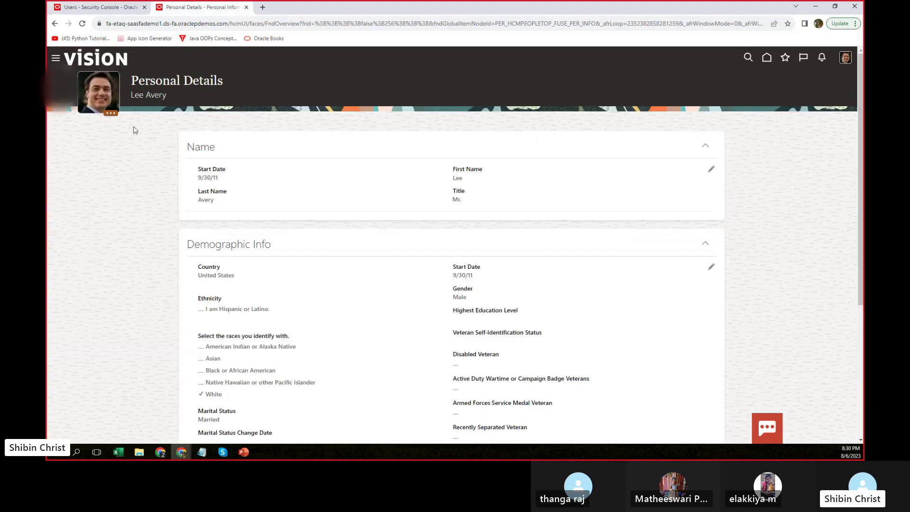
left_click(56, 59)
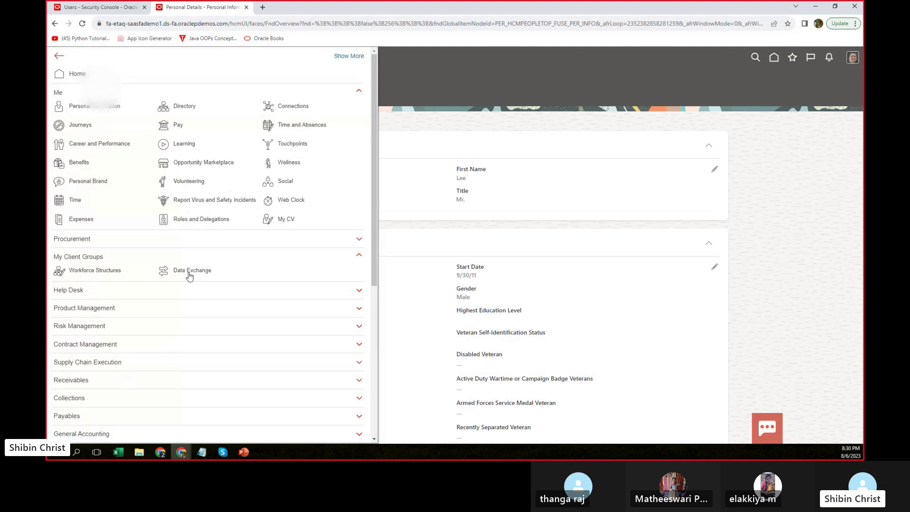
left_click(843, 78)
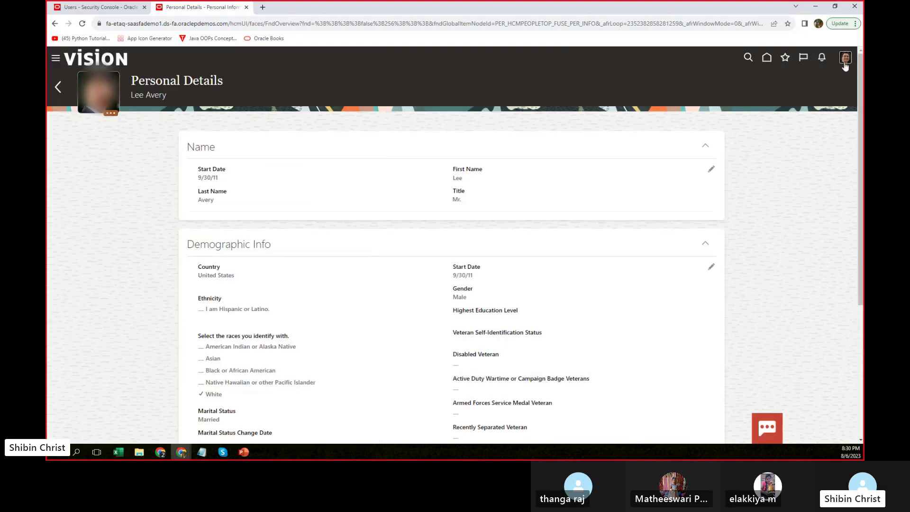
left_click(844, 64)
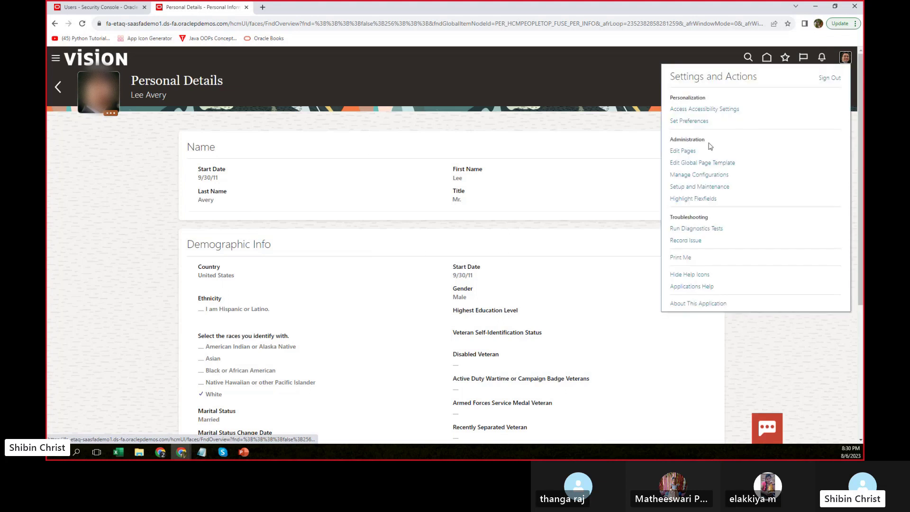
left_click(678, 186)
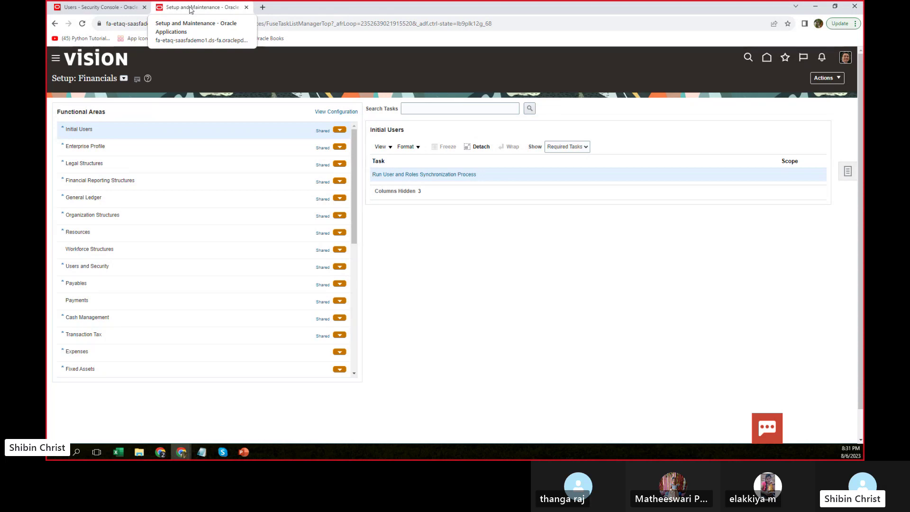
On the Security Console tab, Save and Close the user account, then click Done
left_click(103, 10)
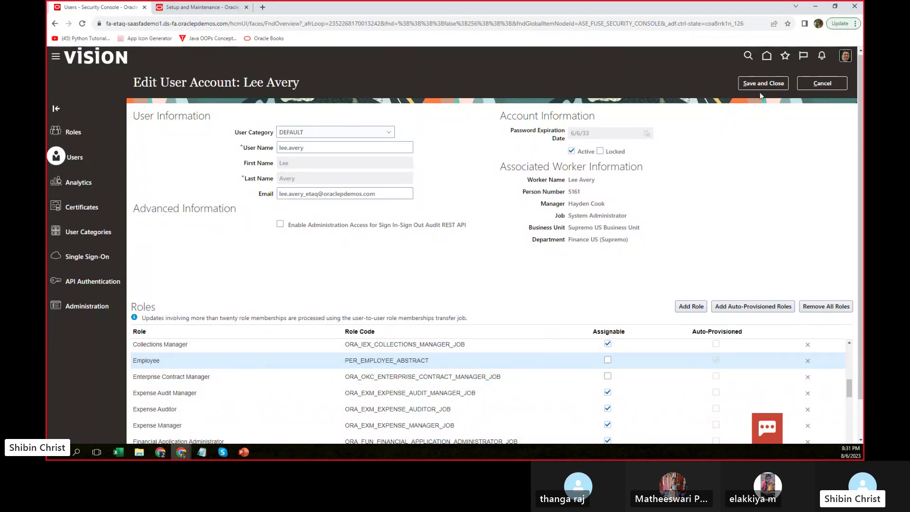
left_click(763, 84)
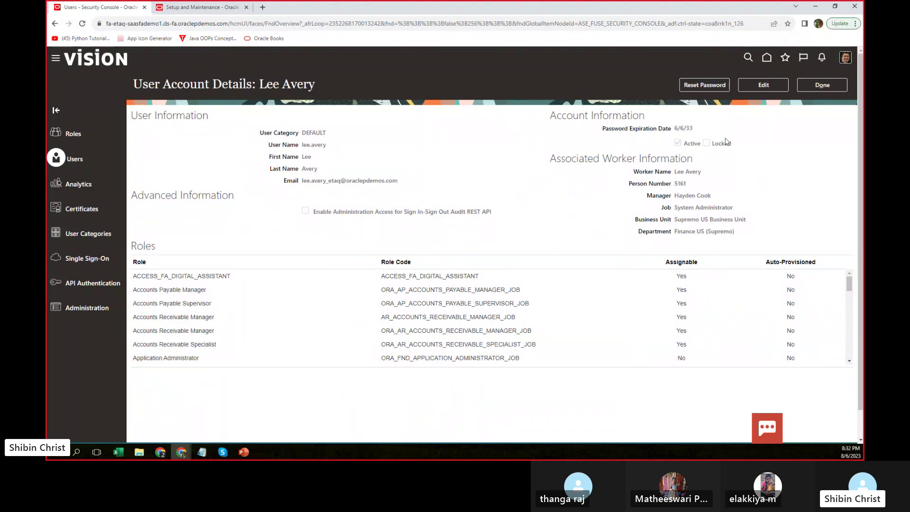
left_click(822, 84)
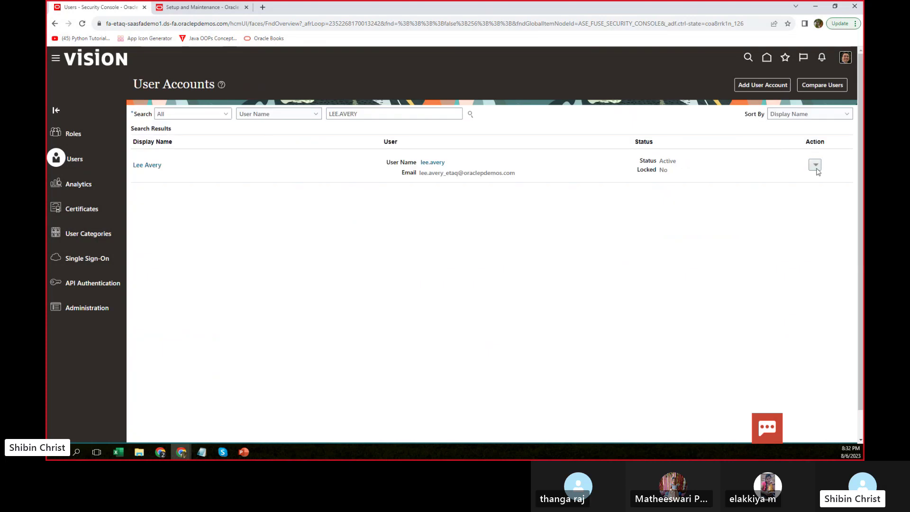
Browse the Navigator's My Client Groups section, then close the Navigator
left_click(56, 59)
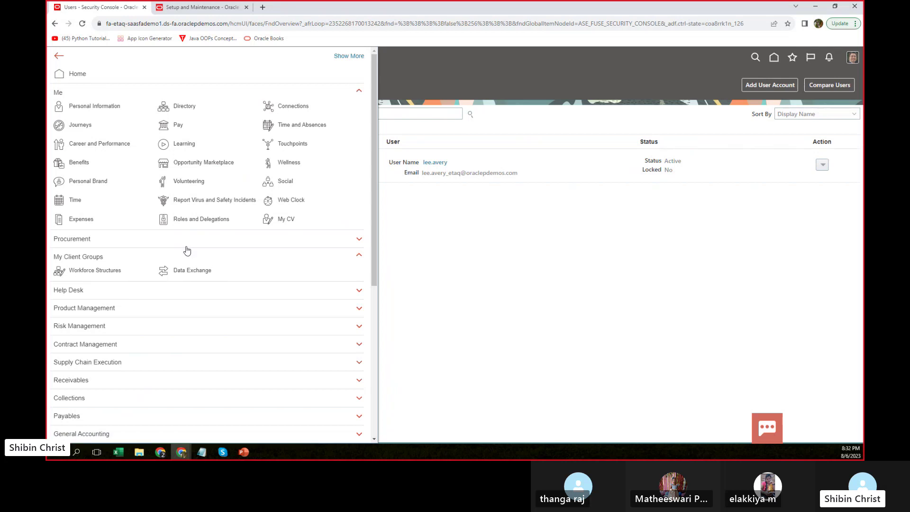
scroll(186, 250, "down", 2)
left_click(77, 172)
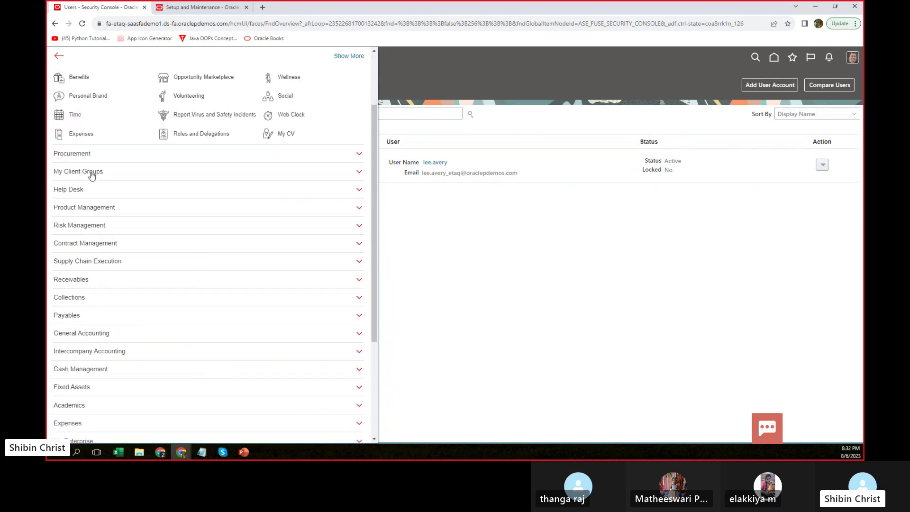
left_click(91, 172)
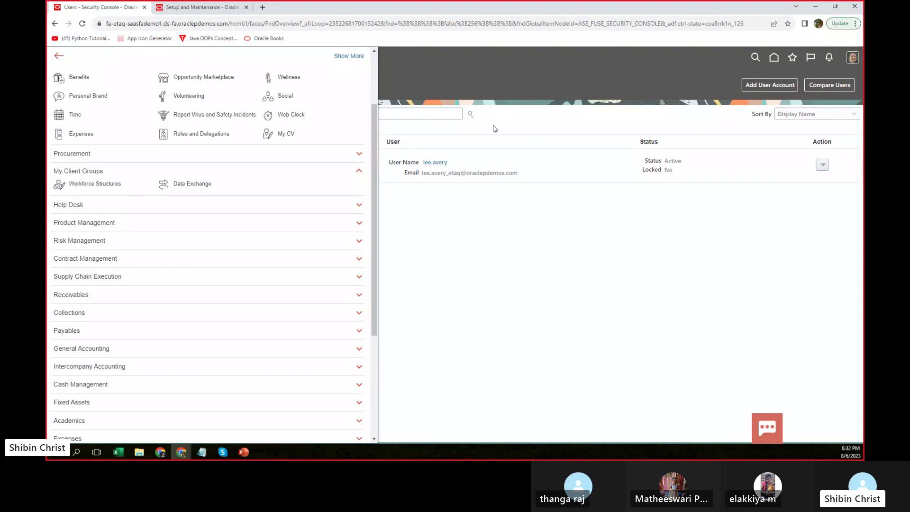
left_click(854, 60)
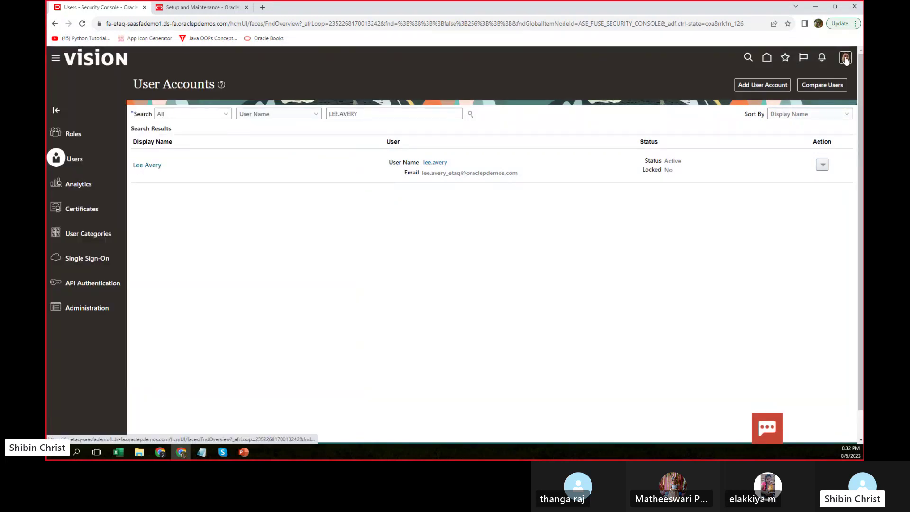
Choose Sign Out from the Settings and Actions menu and close the Setup and Maintenance tab
left_click(845, 58)
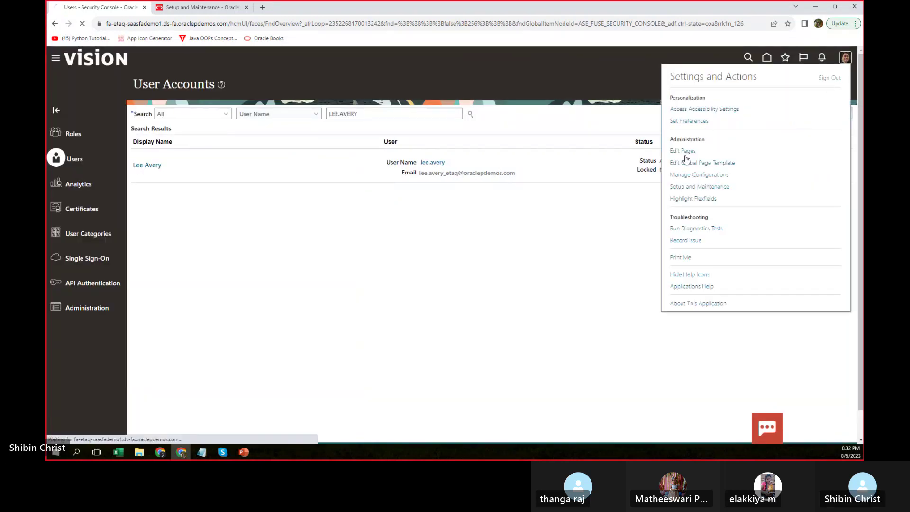
left_click(230, 9)
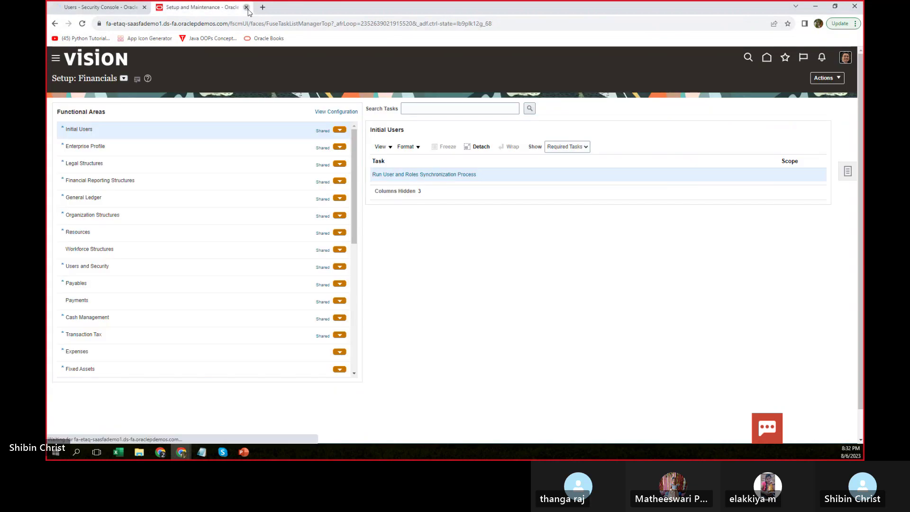
left_click(246, 8)
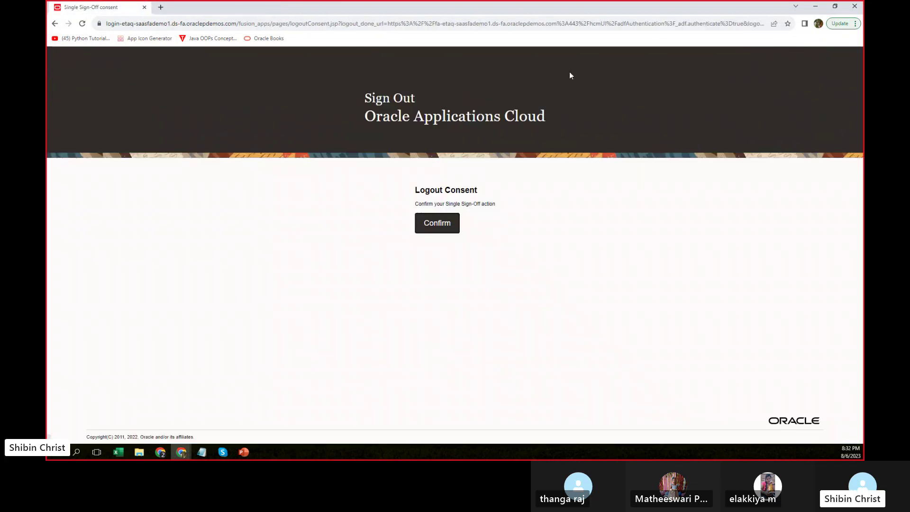
Confirm sign-off and sign back in as the new user with the copied user ID and password
left_click(450, 226)
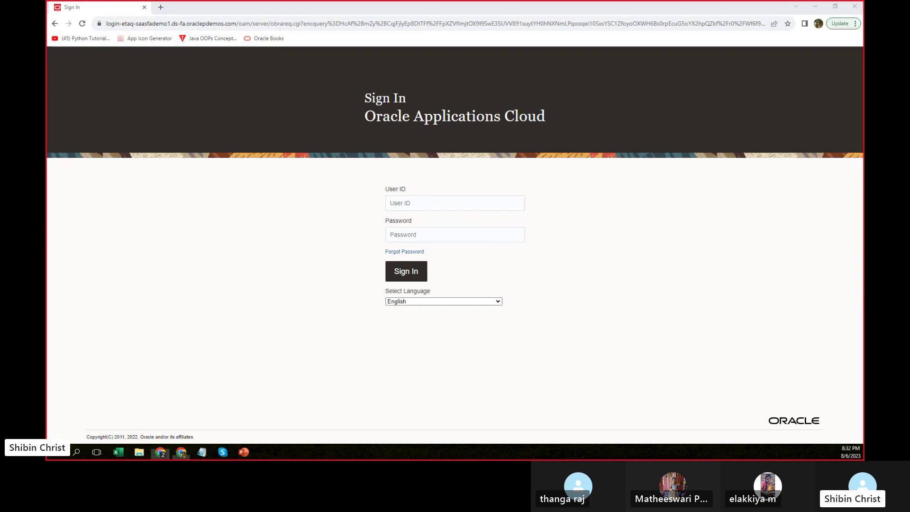
key("alt+Tab")
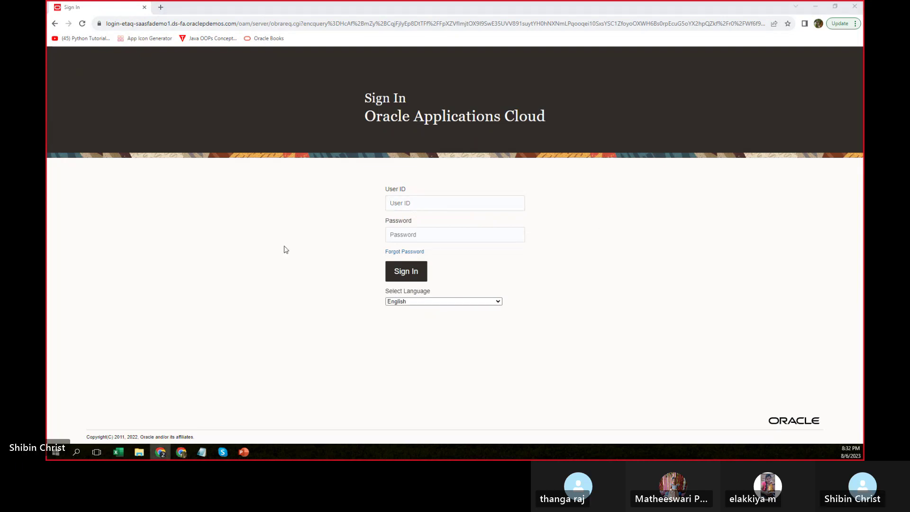
left_click(401, 206)
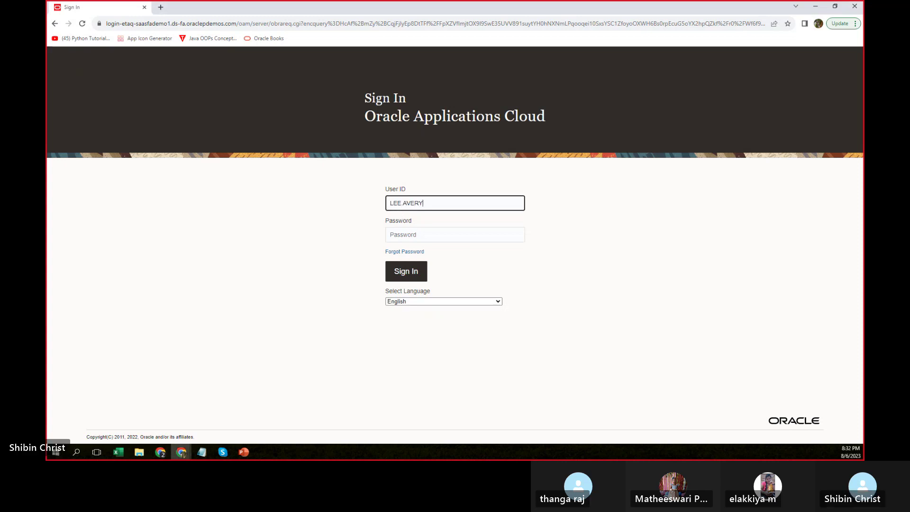
key("alt+Tab")
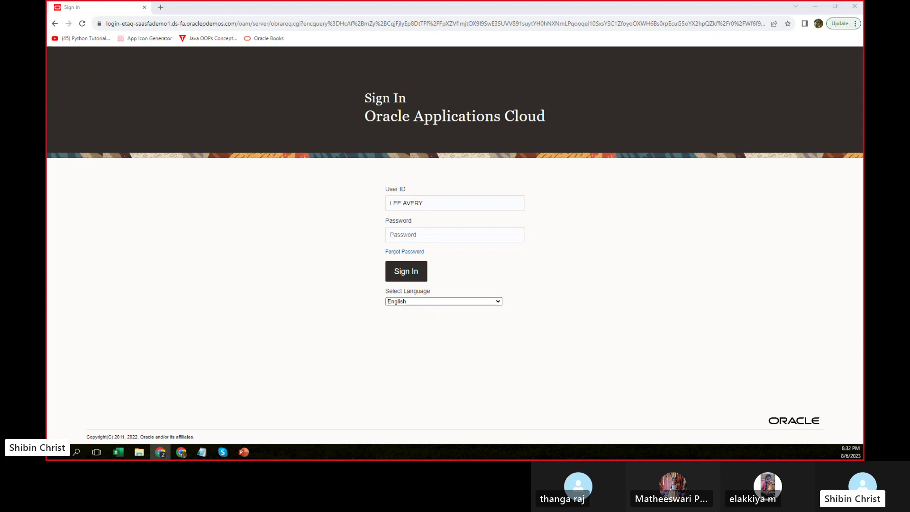
left_click(425, 236)
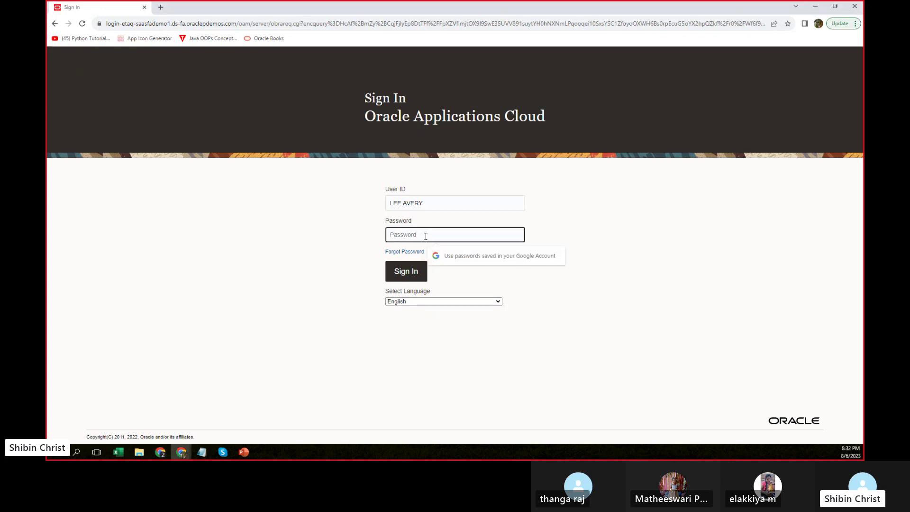
key("ctrl+v")
left_click(406, 271)
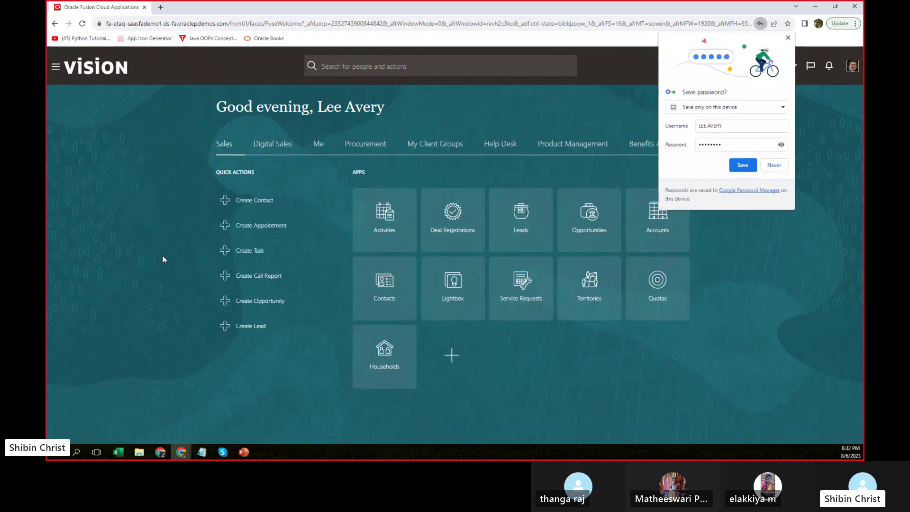
Dismiss the save-password prompt and open Person Management under My Client Groups in the Navigator
left_click(787, 39)
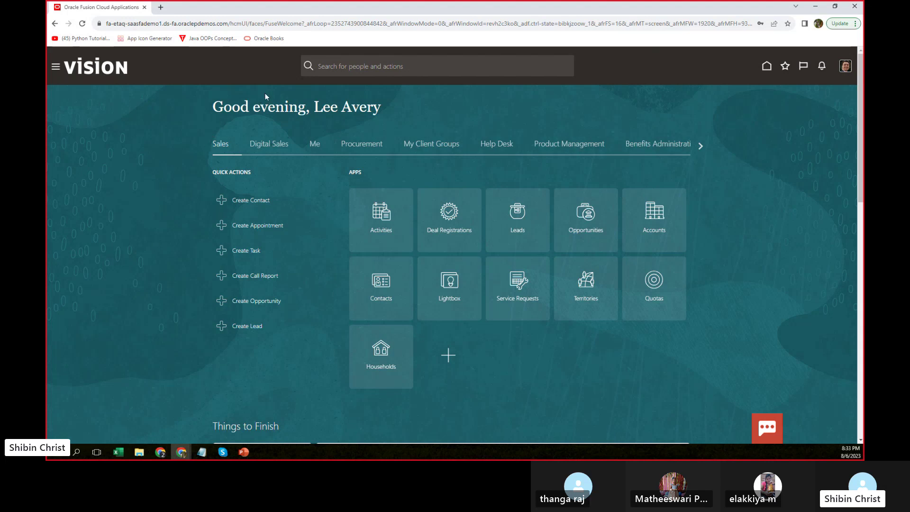
left_click(56, 71)
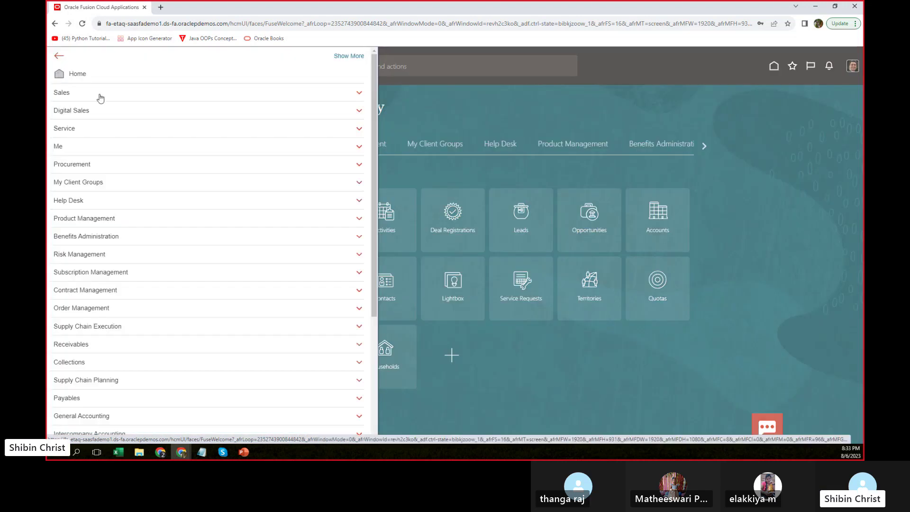
left_click(102, 184)
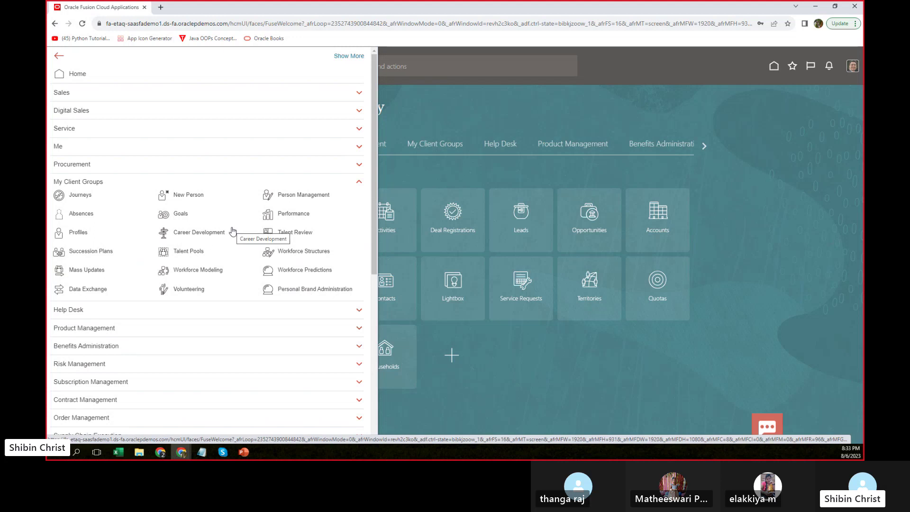
left_click(295, 196)
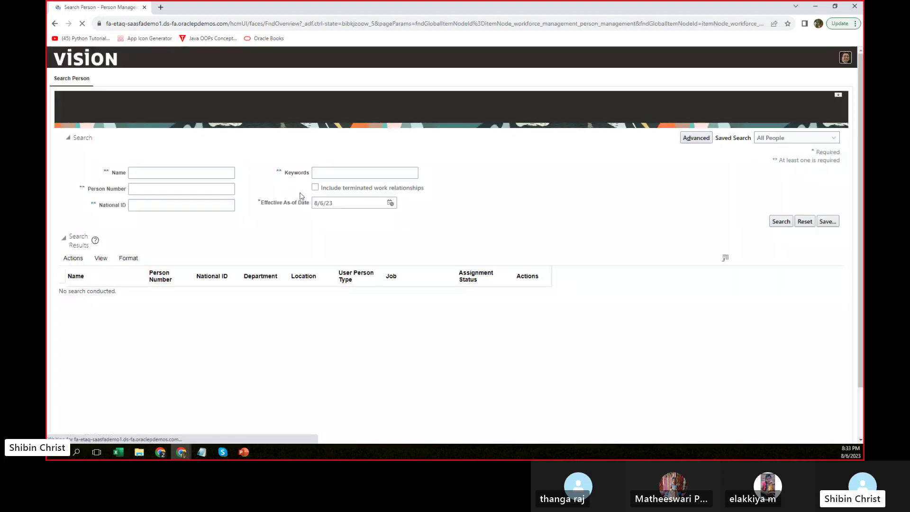
Search people with an earlier name from autofill and open a matching employee's Employment page
left_click(191, 172)
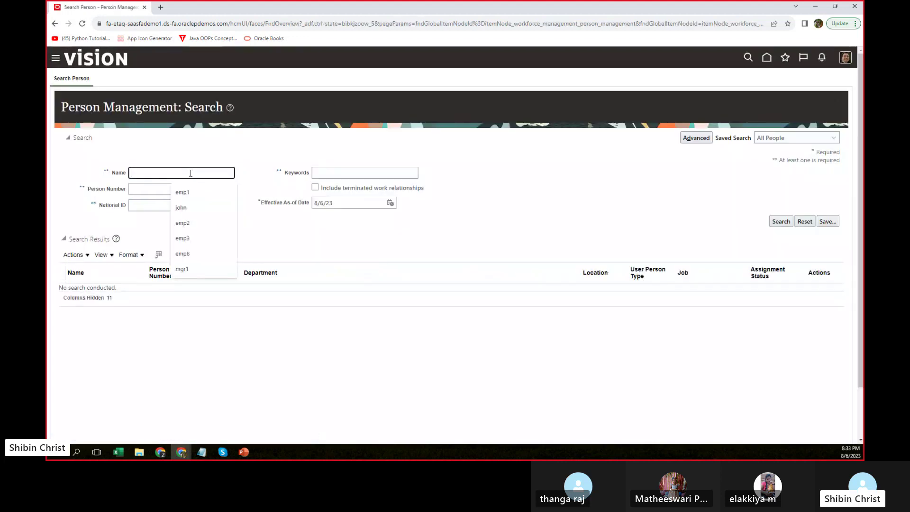
left_click(182, 208)
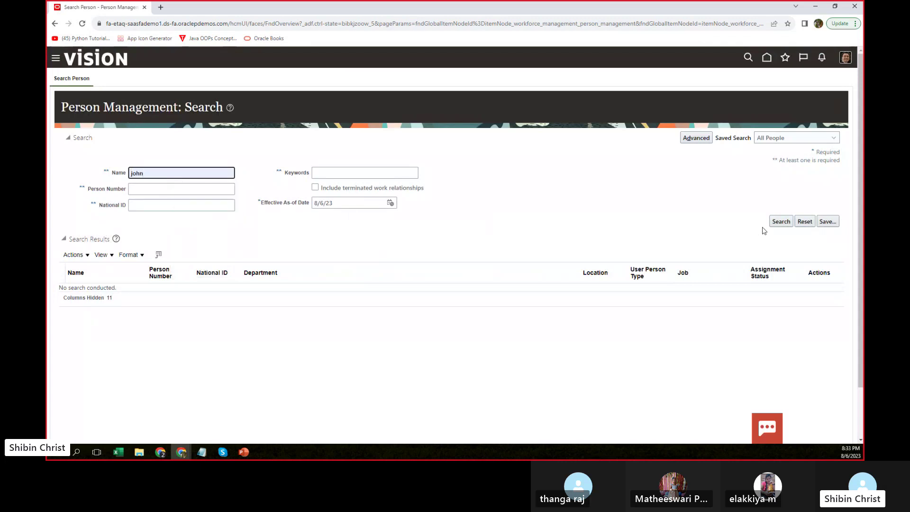
left_click(780, 221)
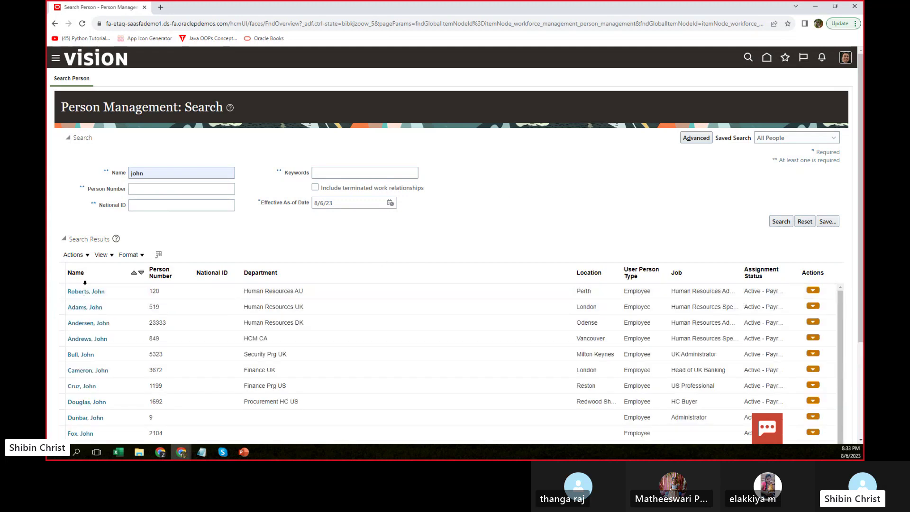
left_click(85, 308)
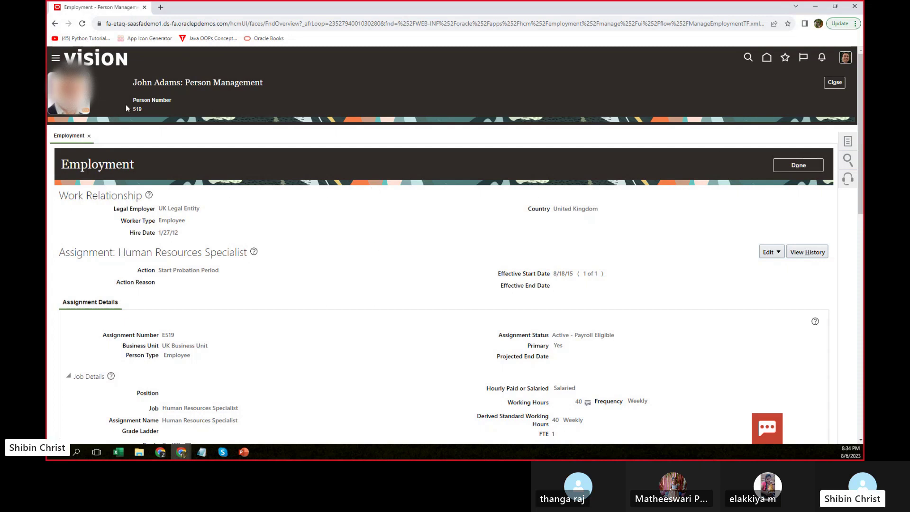
Close the record, search people by the new user's surname, and open their person record
left_click(834, 82)
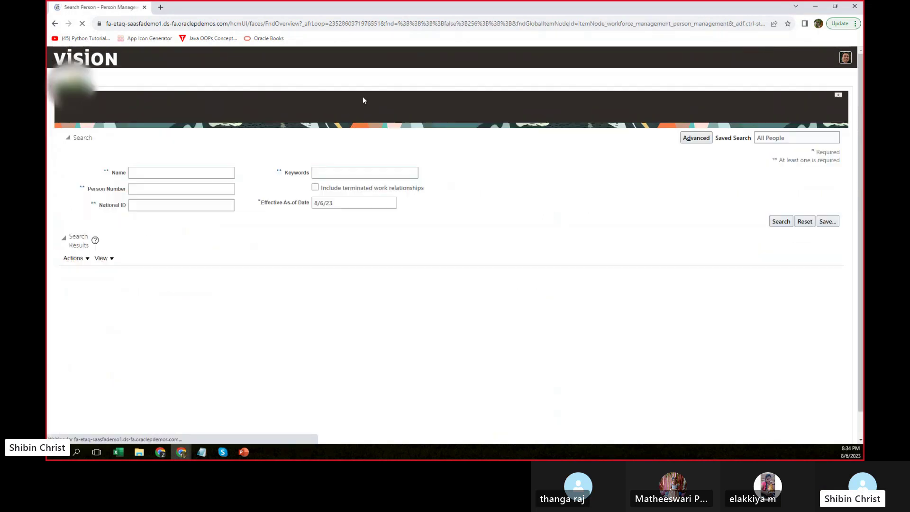
left_click(142, 172)
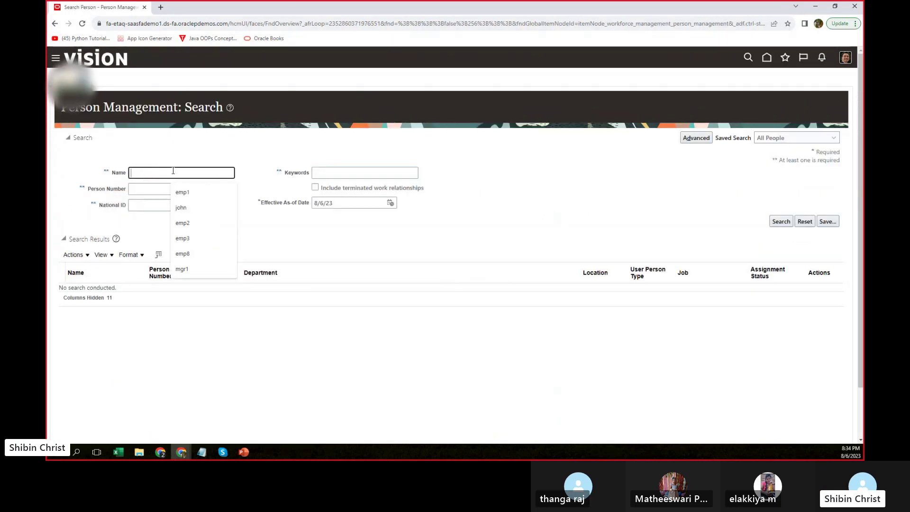
type("AVERY")
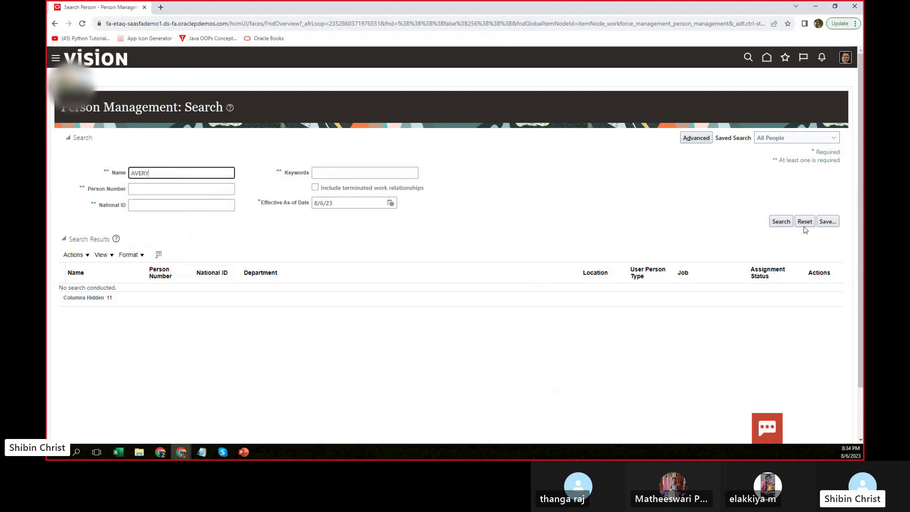
left_click(781, 221)
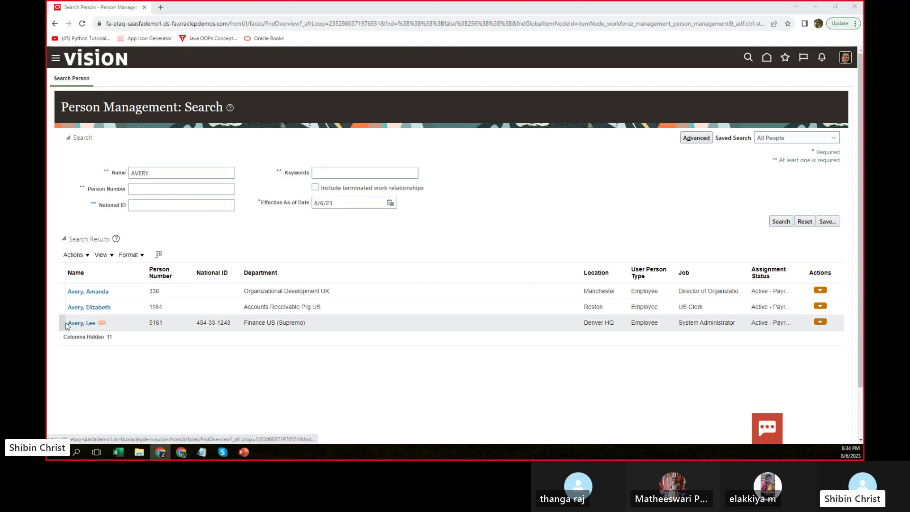
left_click(164, 326)
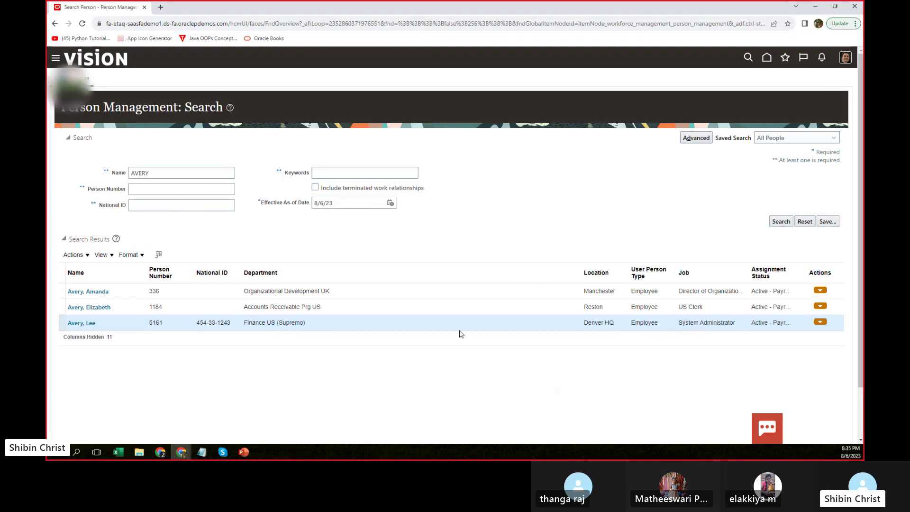
left_click(83, 324)
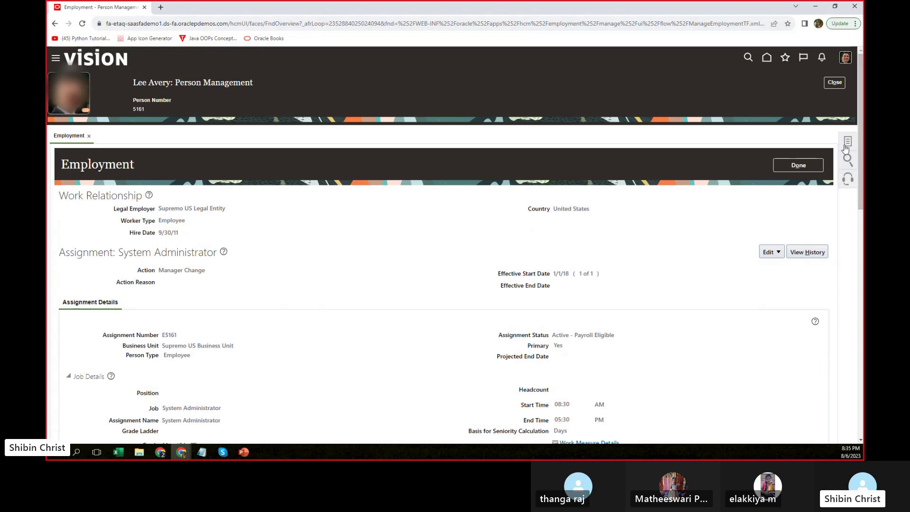
Open User Account from the person's Tasks panel to view the account's roles
left_click(845, 148)
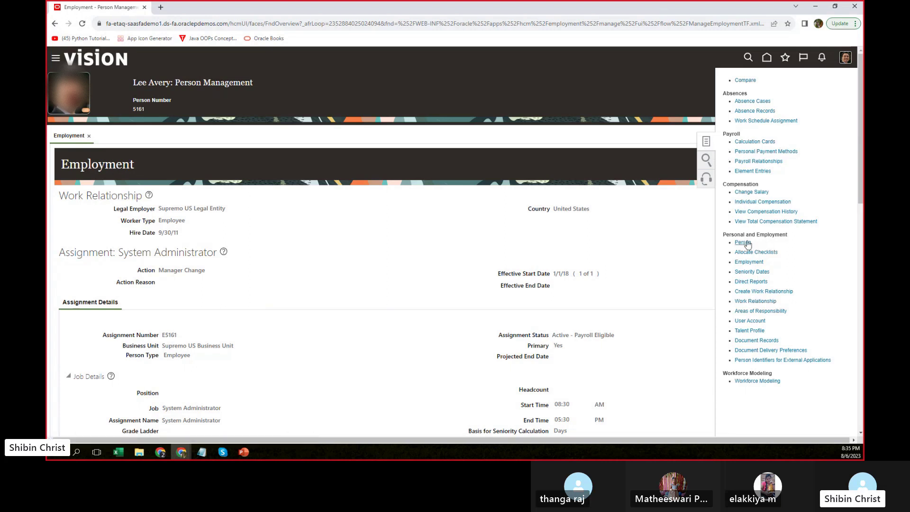
left_click(749, 321)
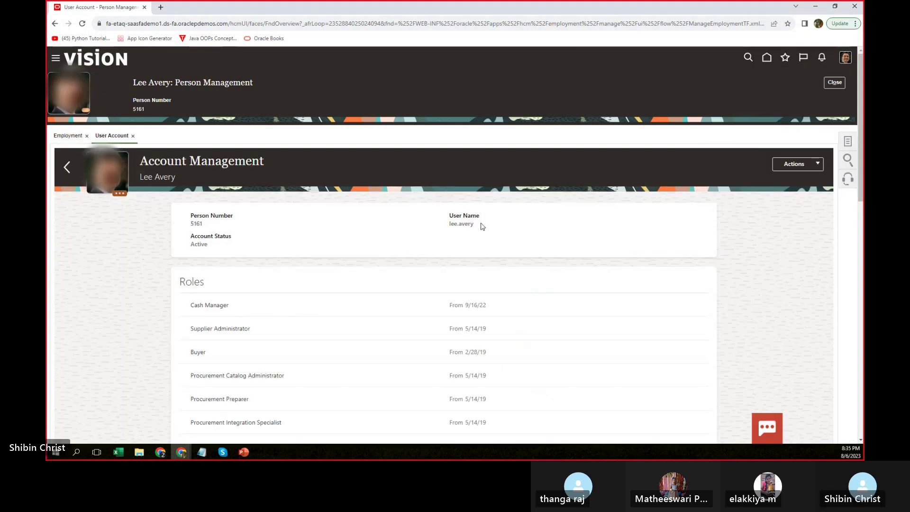
Highlight the account's user name and Active status, then scroll through the Roles list
left_click_drag(475, 224, 448, 226)
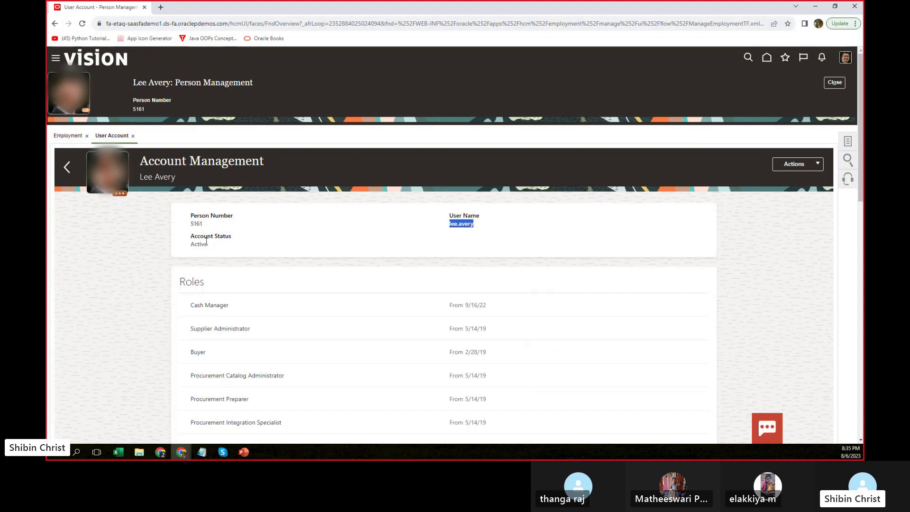
left_click_drag(215, 248, 189, 245)
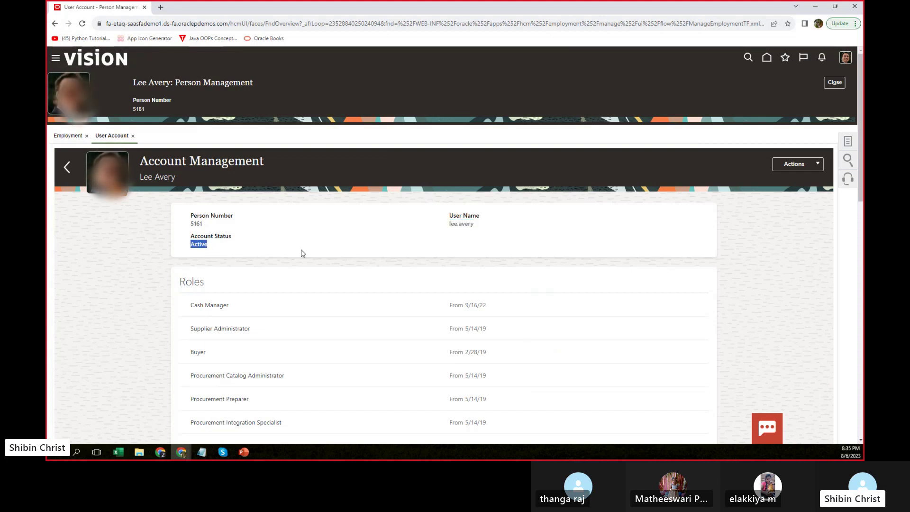
scroll(312, 332, "down", 2)
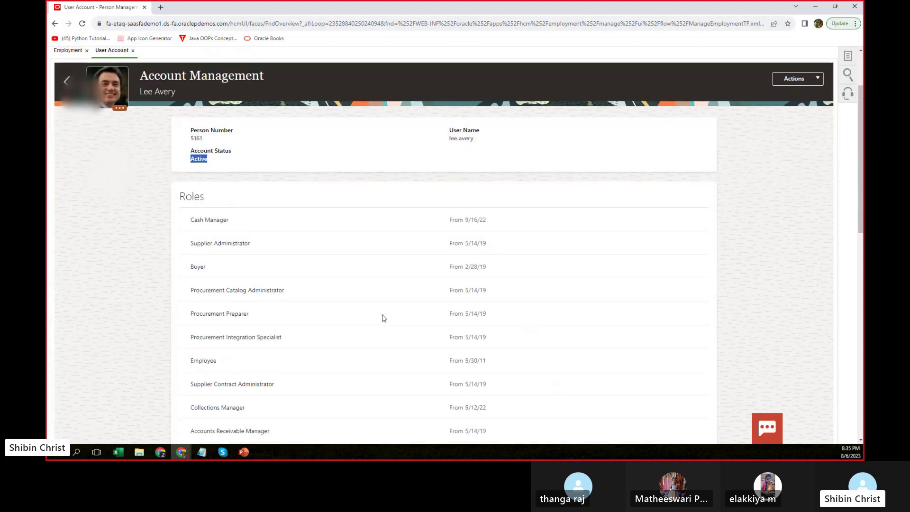
scroll(382, 316, "down", 2)
scroll(383, 317, "down", 3)
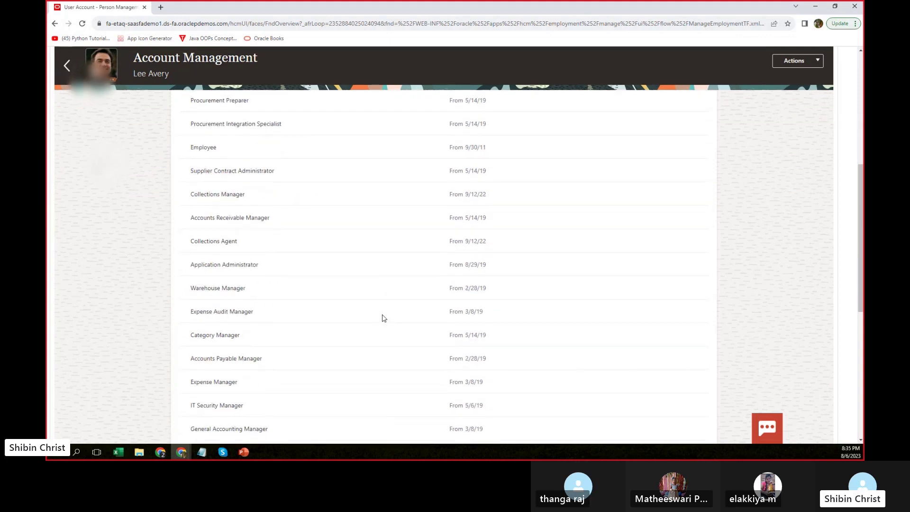
scroll(382, 317, "up", 8)
scroll(382, 340, "down", 10)
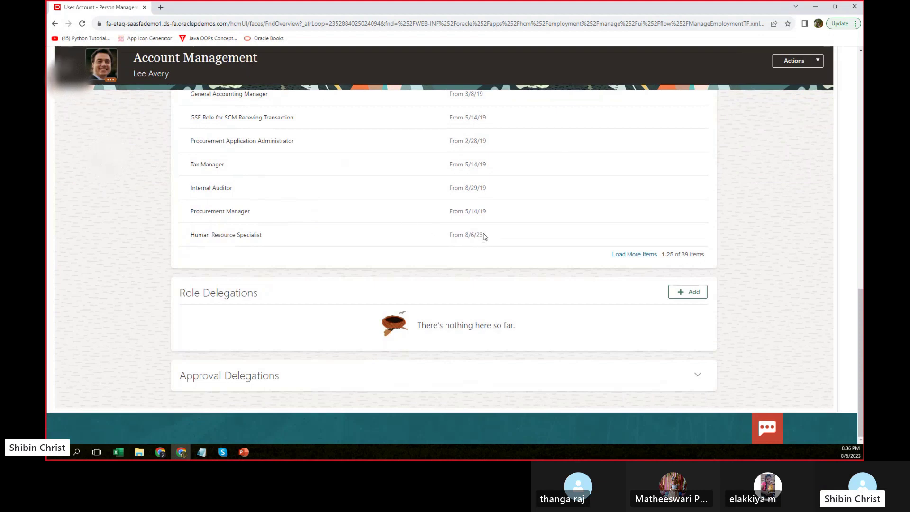
Highlight the Human Resource Specialist role's 8/6/23 start date and review the list
left_click_drag(483, 236, 466, 236)
key("ctrl+c")
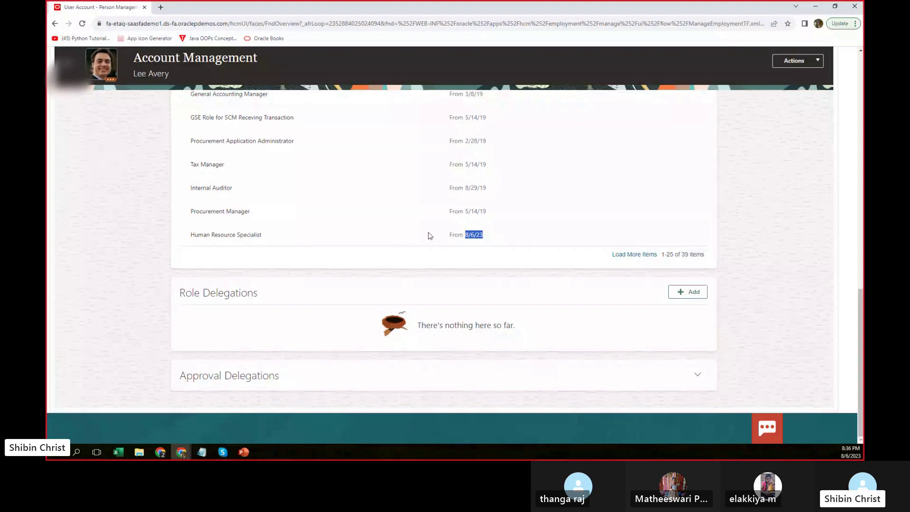
scroll(429, 235, "up", 2)
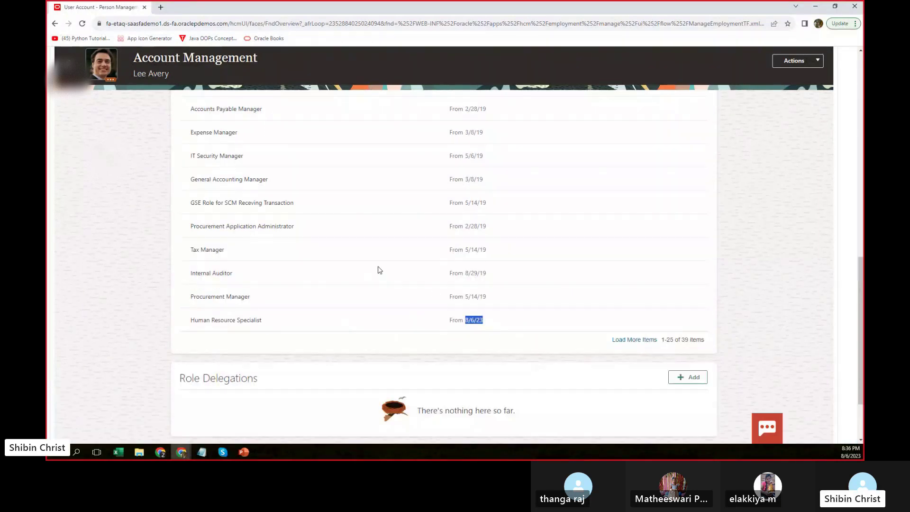
scroll(378, 268, "up", 1)
scroll(297, 188, "up", 3)
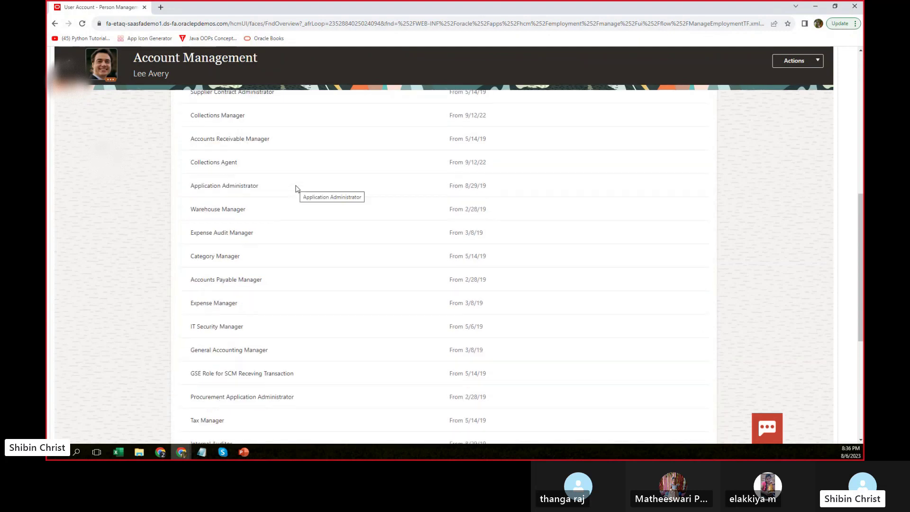
scroll(297, 189, "up", 3)
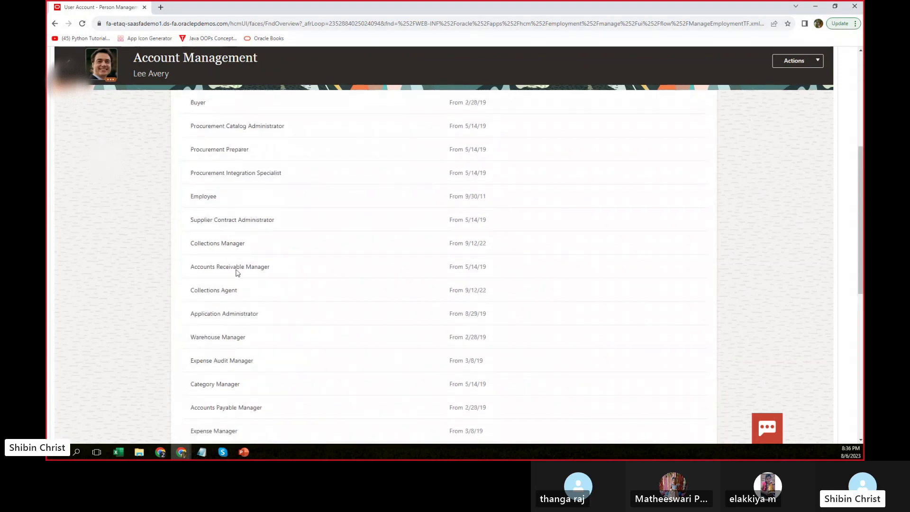
scroll(393, 278, "up", 2)
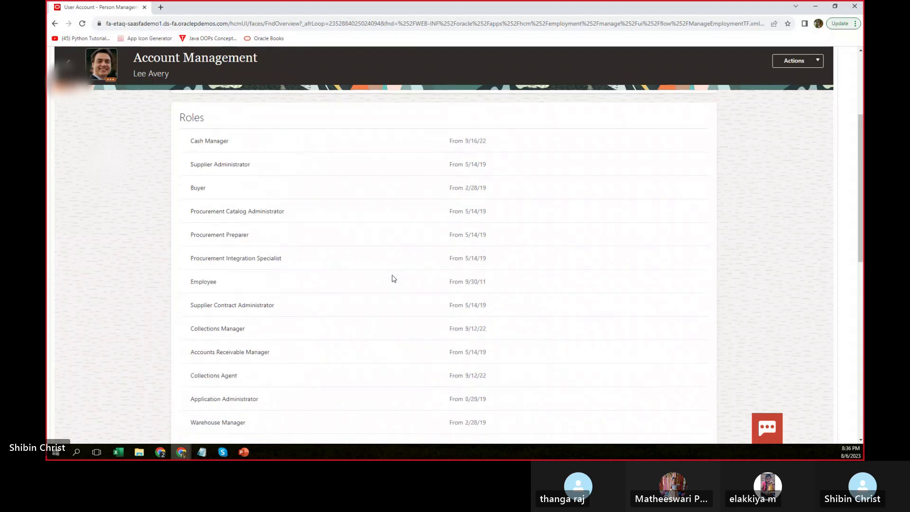
scroll(393, 278, "down", 11)
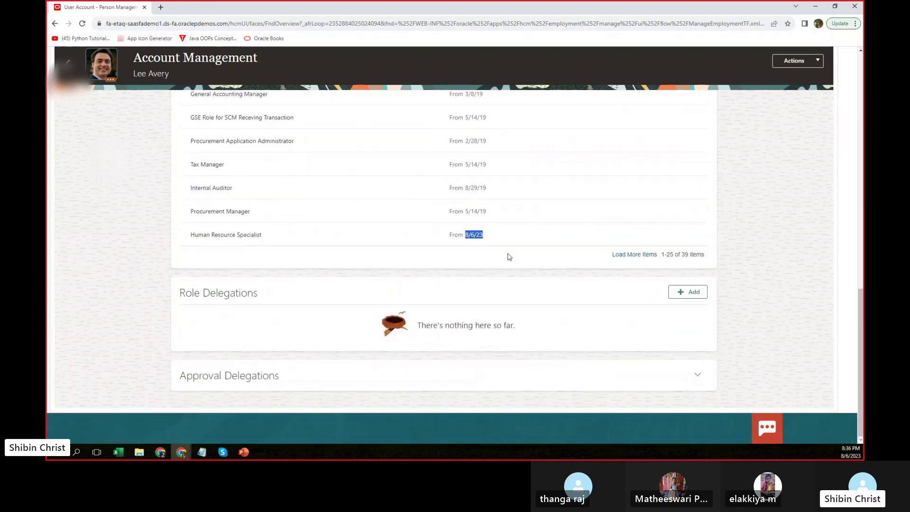
Search the page for the date 8/6/23 with the browser's find bar
left_click(580, 174)
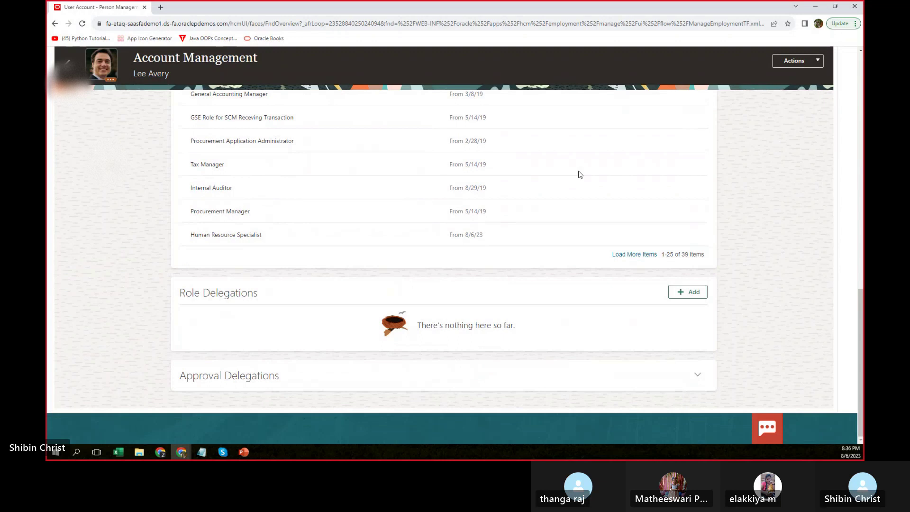
key("ctrl+f")
key("ctrl+v")
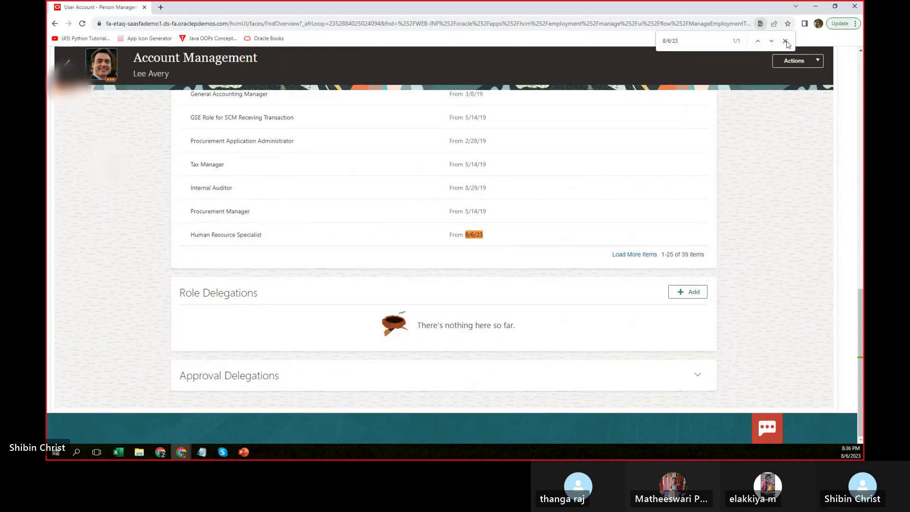
left_click(785, 41)
Load more roles and highlight Application Implementation Consultant's 8/6/23 start date
left_click(629, 253)
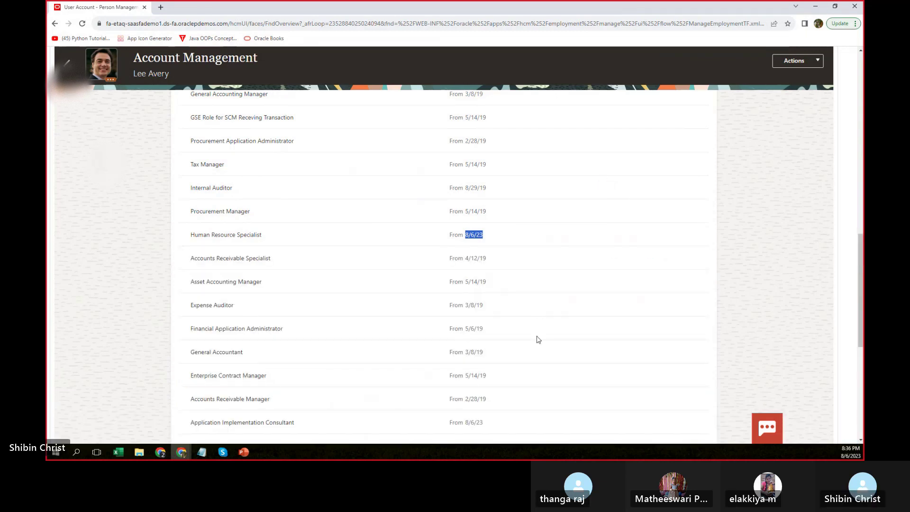
scroll(338, 283, "down", 1)
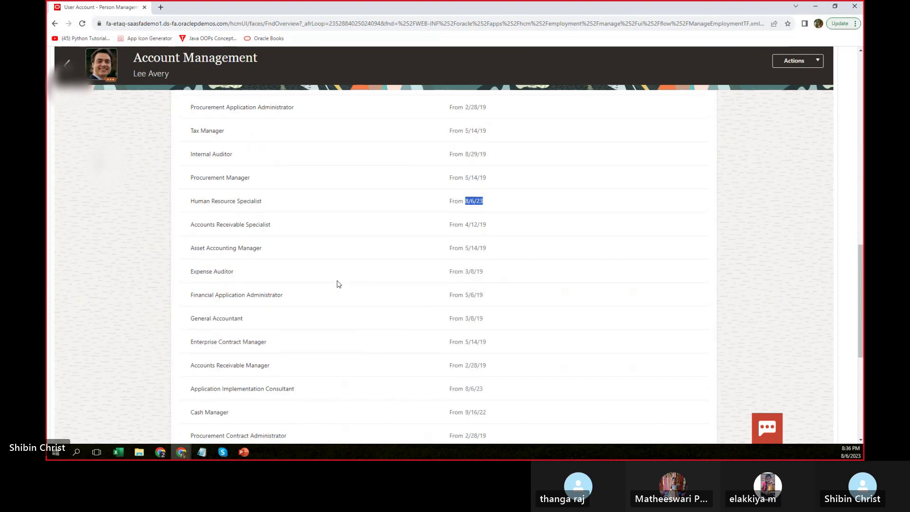
scroll(338, 283, "down", 3)
left_click_drag(335, 298, 172, 300)
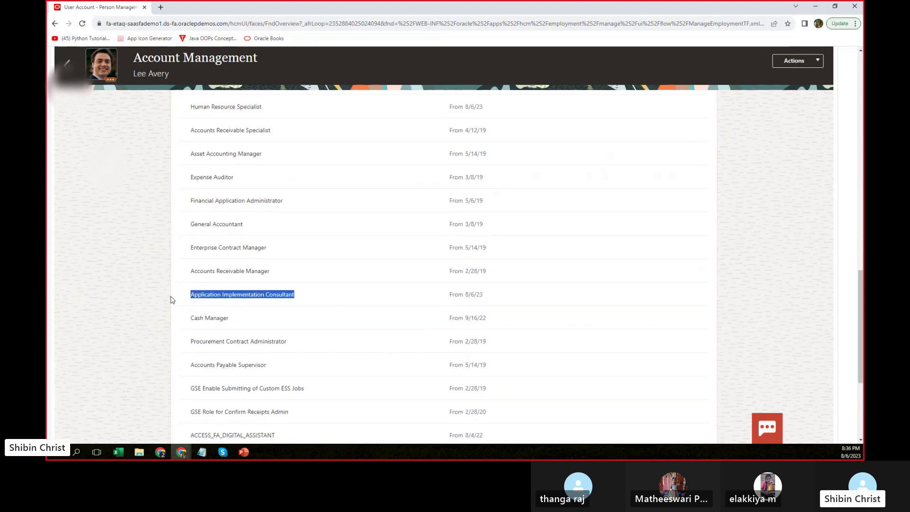
left_click_drag(483, 295, 469, 296)
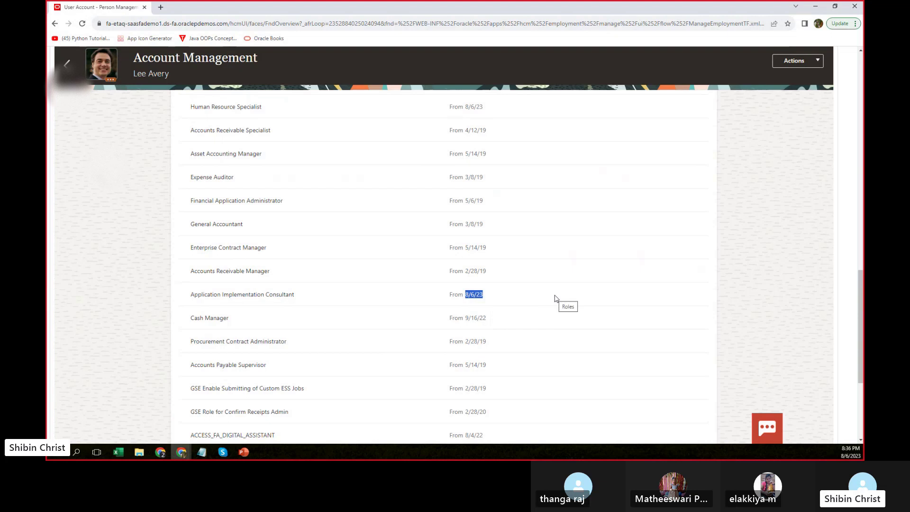
scroll(522, 294, "up", 15)
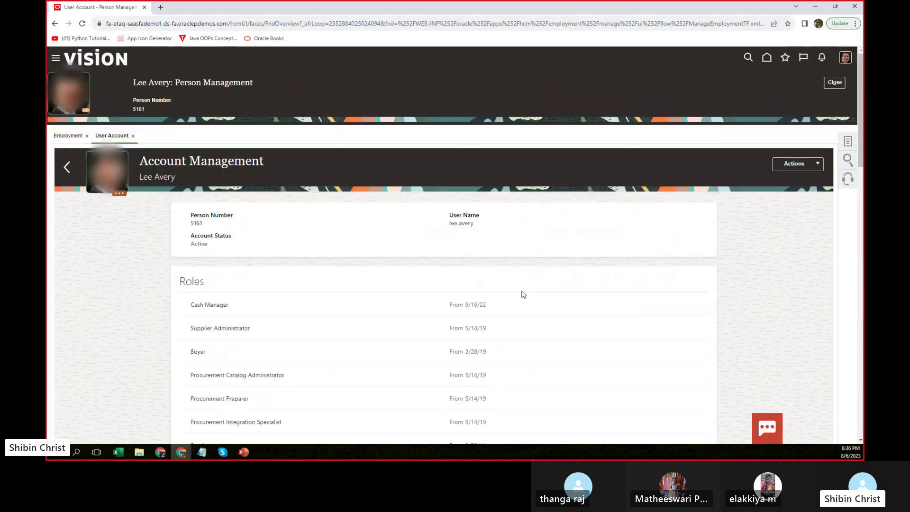
left_click(816, 167)
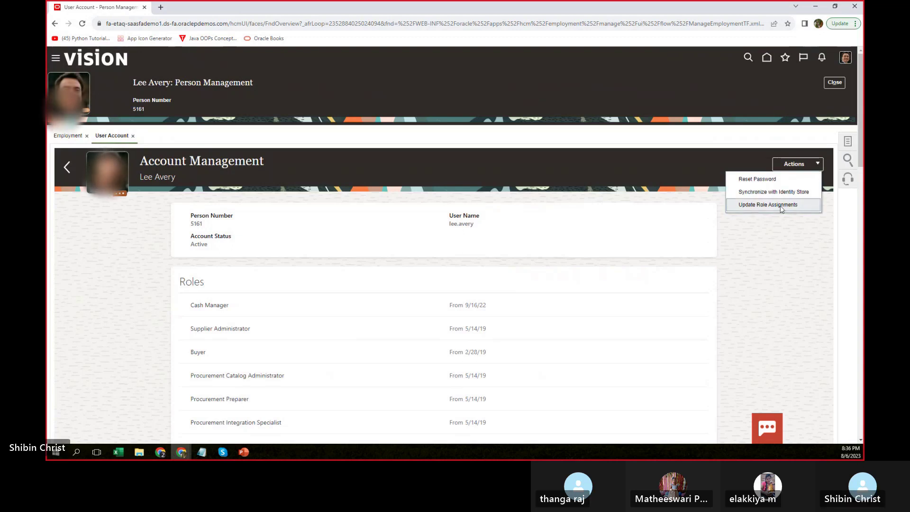
scroll(766, 248, "down", 15)
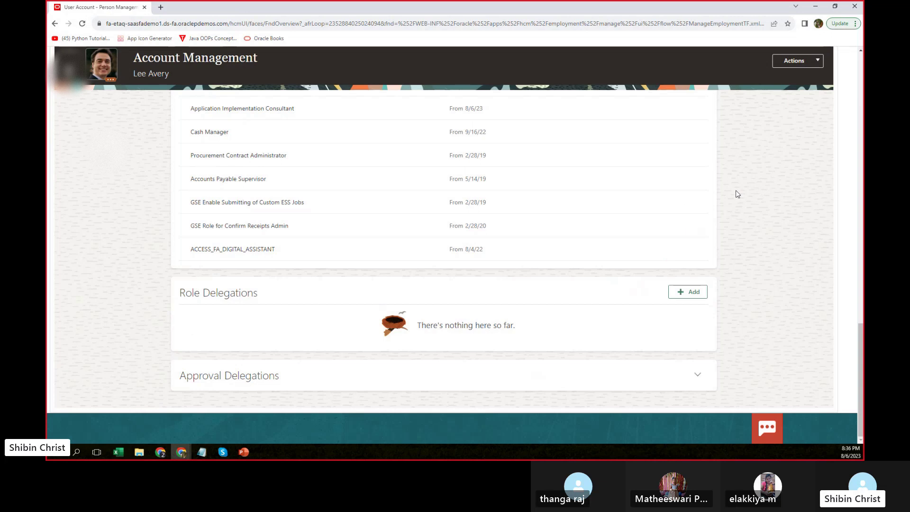
scroll(735, 191, "up", 10)
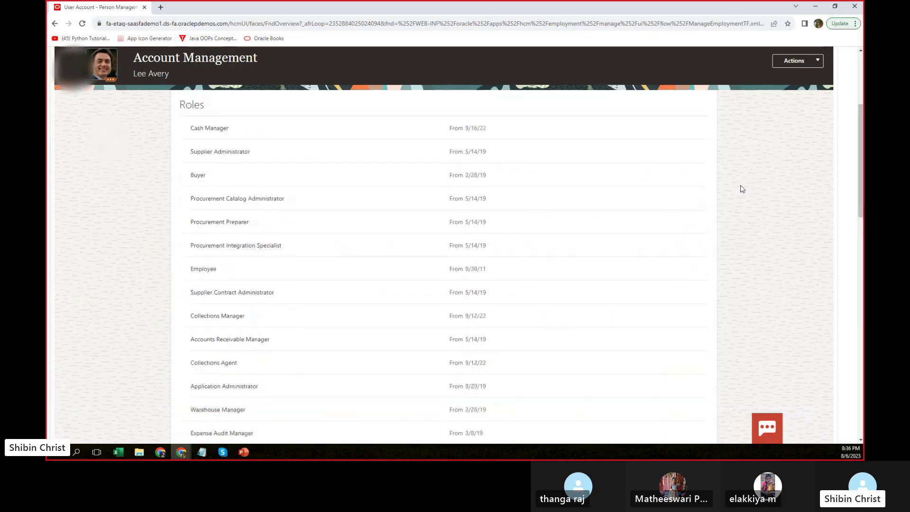
scroll(742, 189, "up", 4)
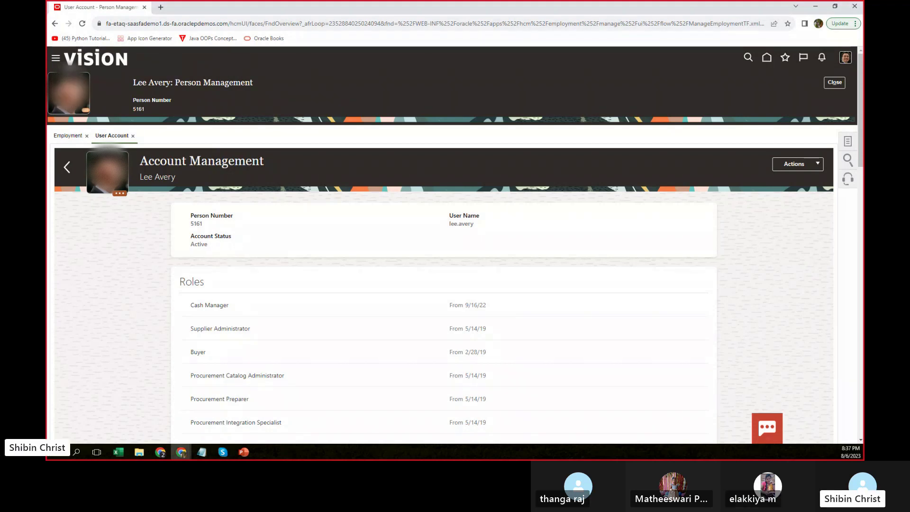
key("alt+Tab")
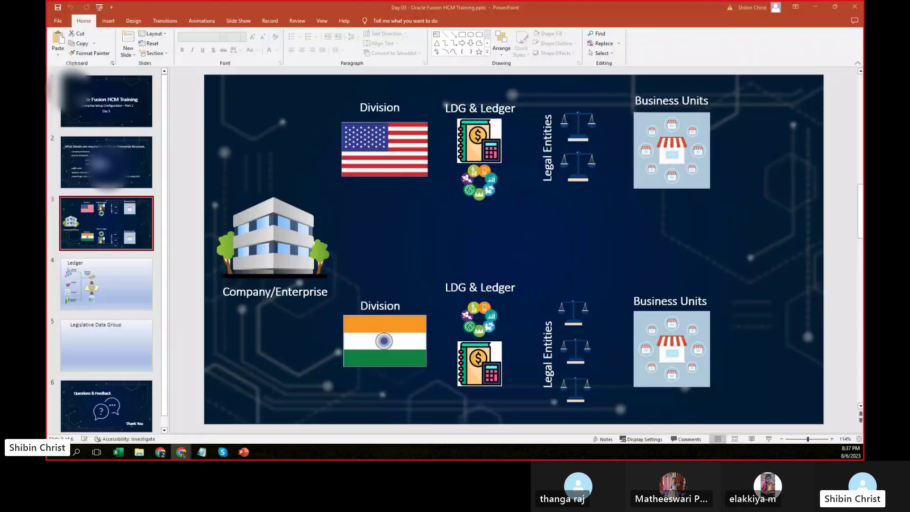
left_click(126, 167)
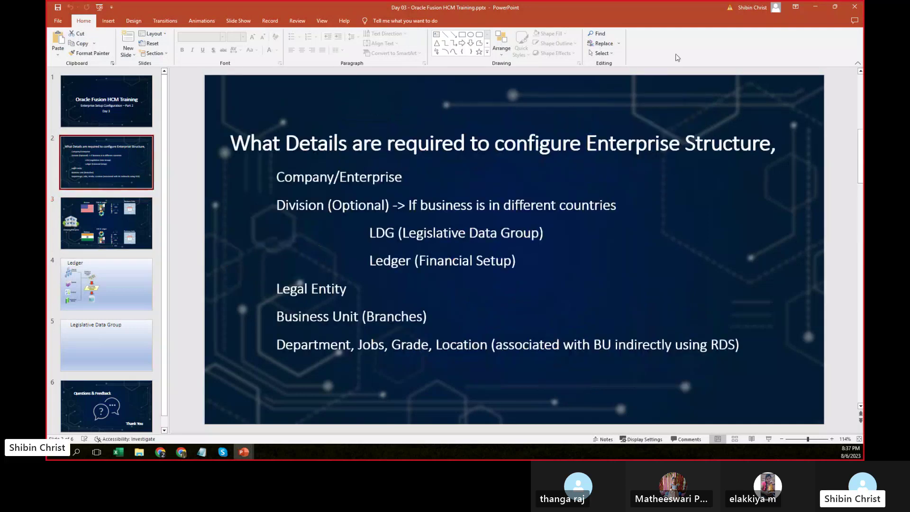
key("alt+Tab")
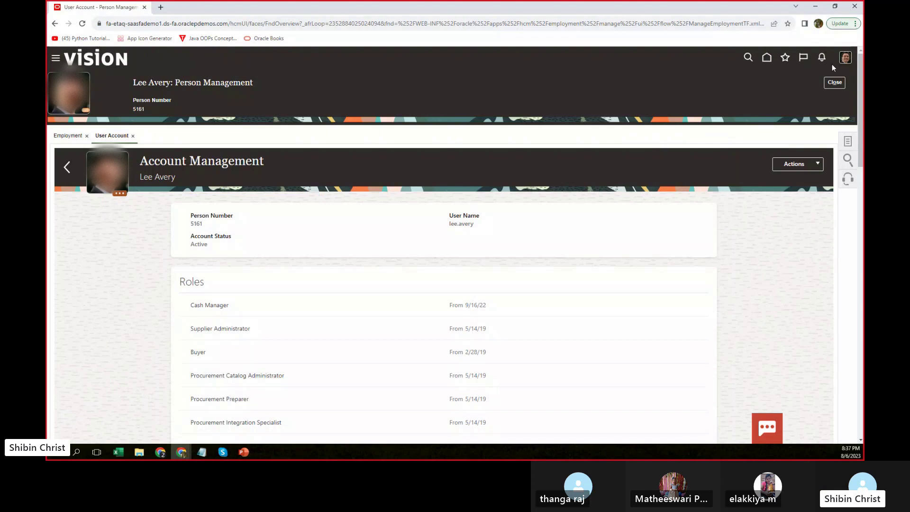
Open Setup and Maintenance, search tasks for 'establish', and dismiss the no-tasks-found message
left_click(833, 82)
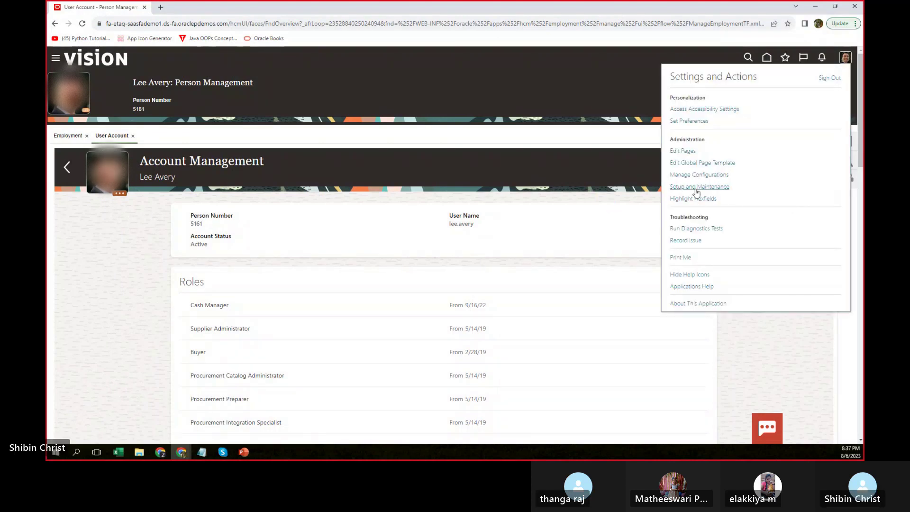
left_click(696, 188)
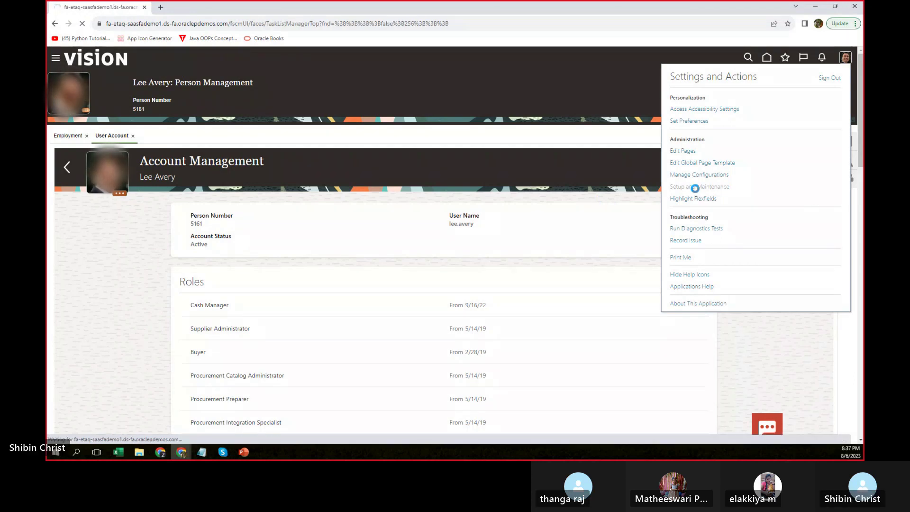
left_click(474, 108)
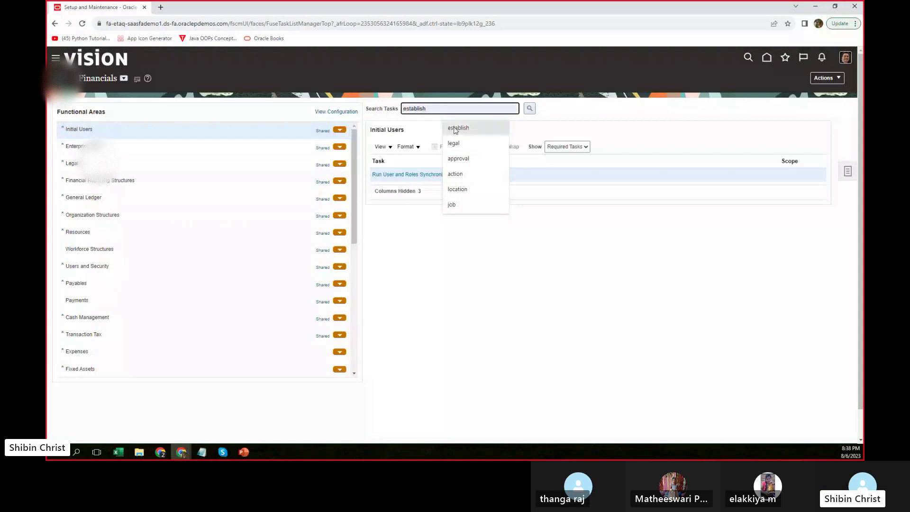
left_click(474, 126)
left_click(529, 108)
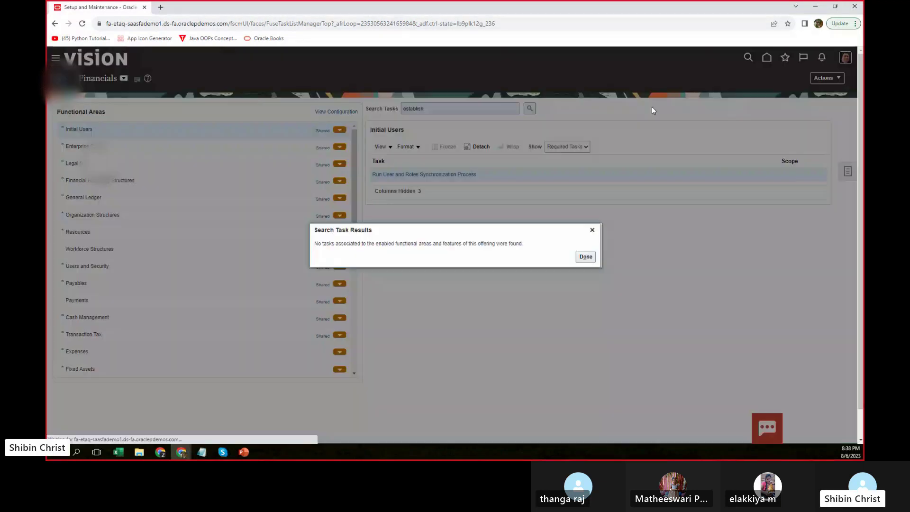
left_click(585, 256)
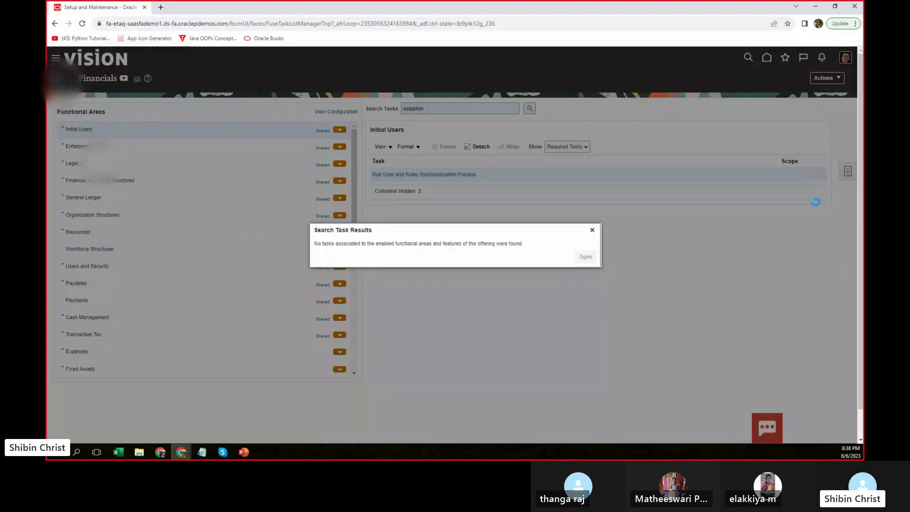
Open the setup Search page from the task panel and show earlier search terms
left_click(847, 173)
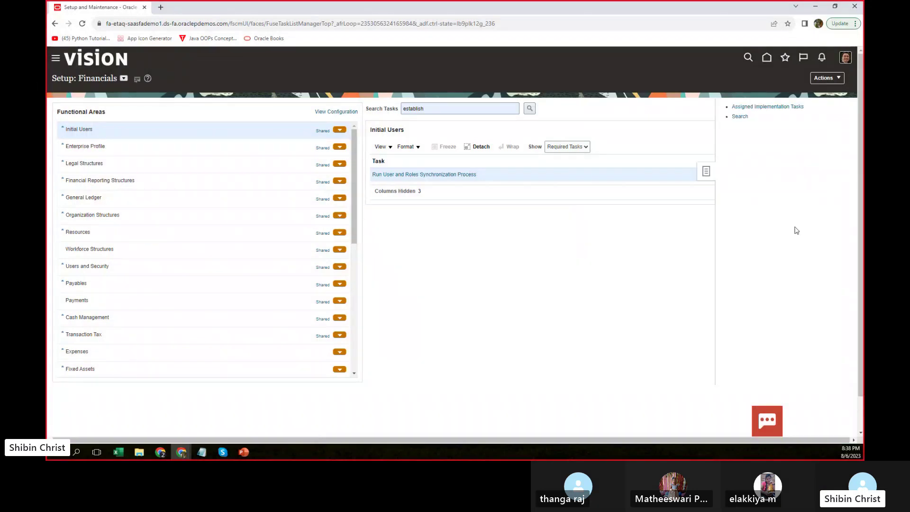
left_click(741, 117)
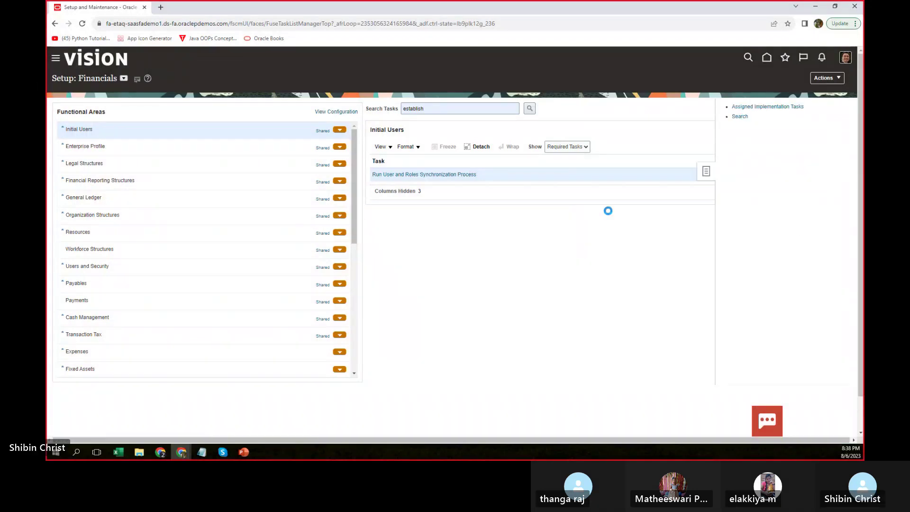
left_click(251, 109)
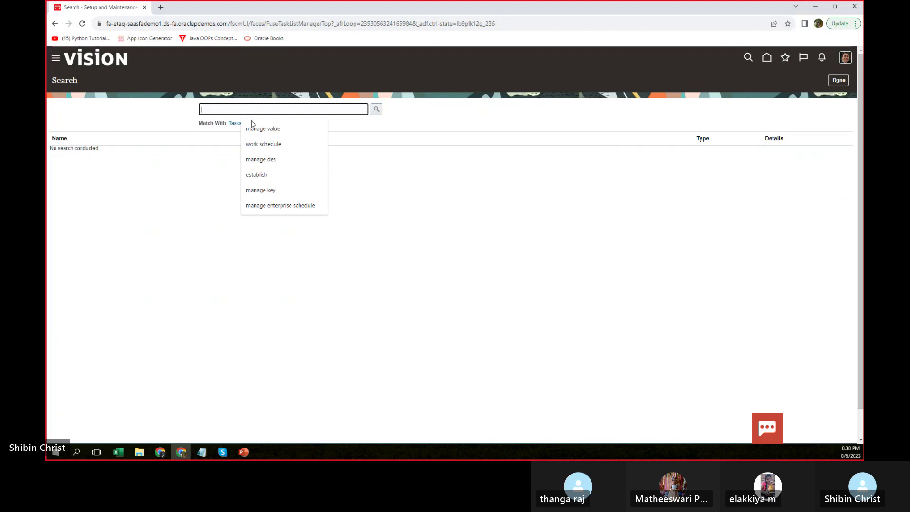
Rerun the 'establish' search, select Establish Enterprise Structures, and switch to PowerPoint
left_click(256, 175)
left_click(376, 109)
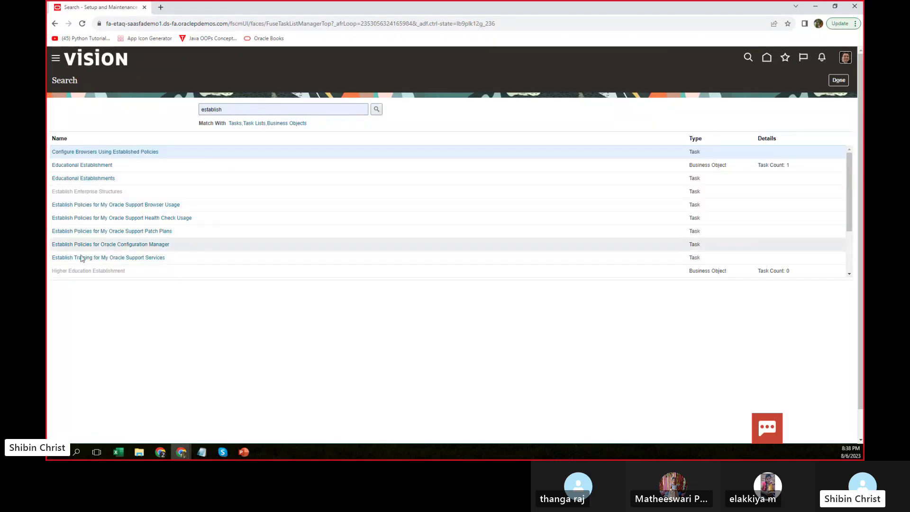
left_click(86, 192)
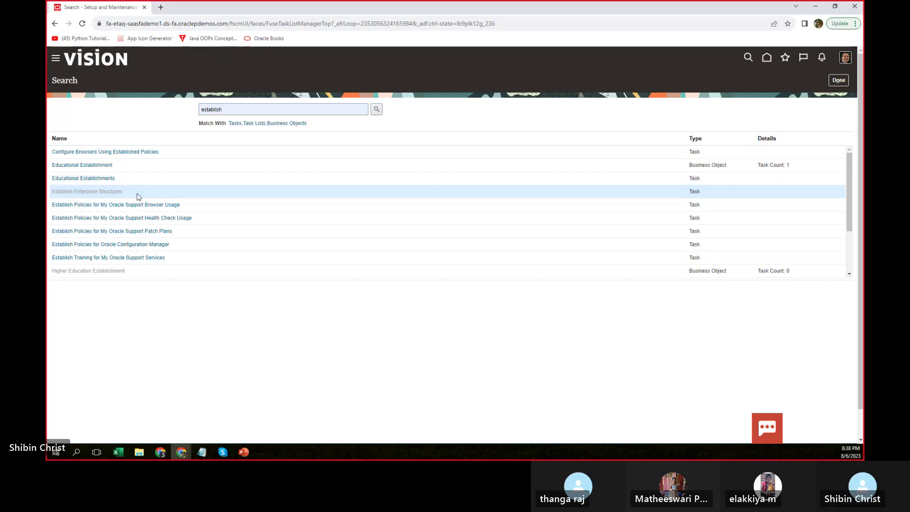
double_click(230, 108)
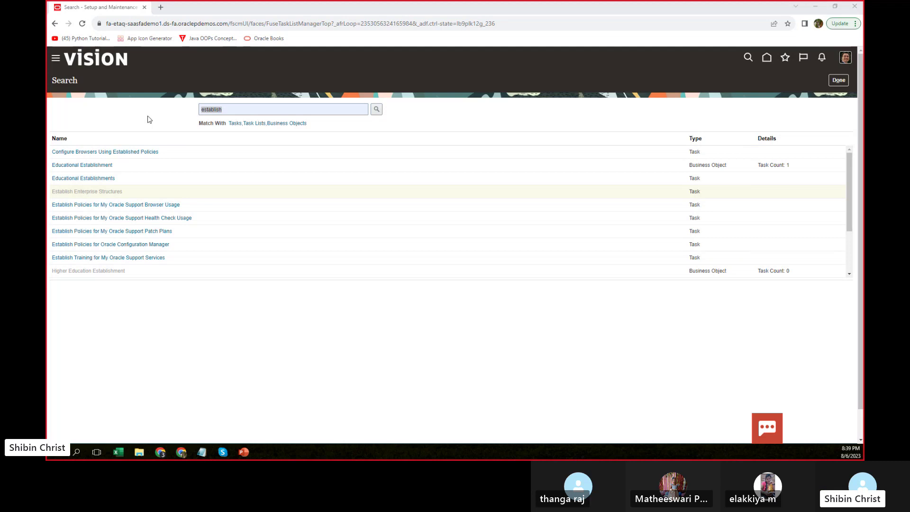
key("alt+Tab")
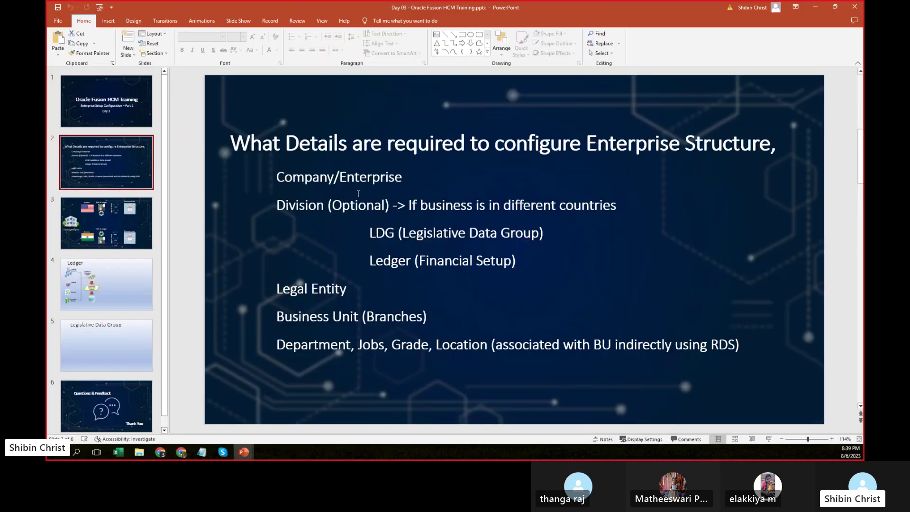
Return from the Enterprise Structure slide to the browser's establish search results
key("alt+Tab")
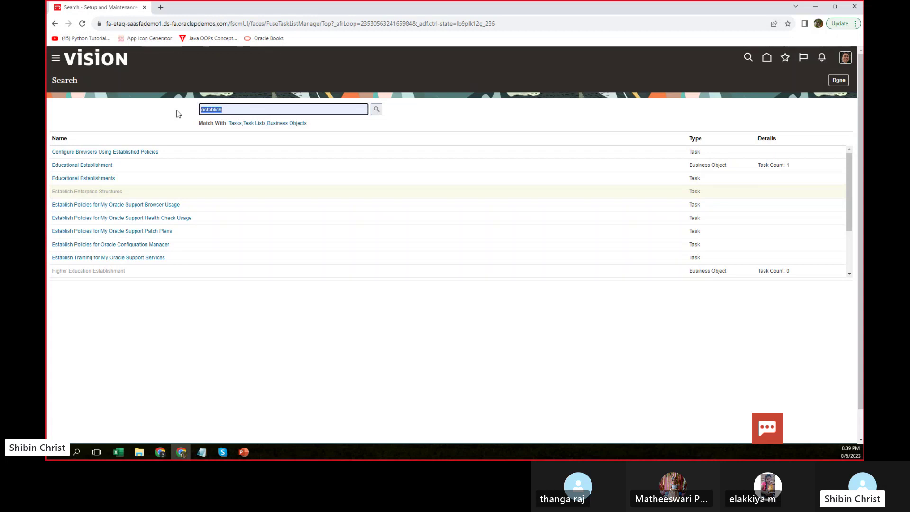
Search the setup tasks for 'enterpr'
type("ent")
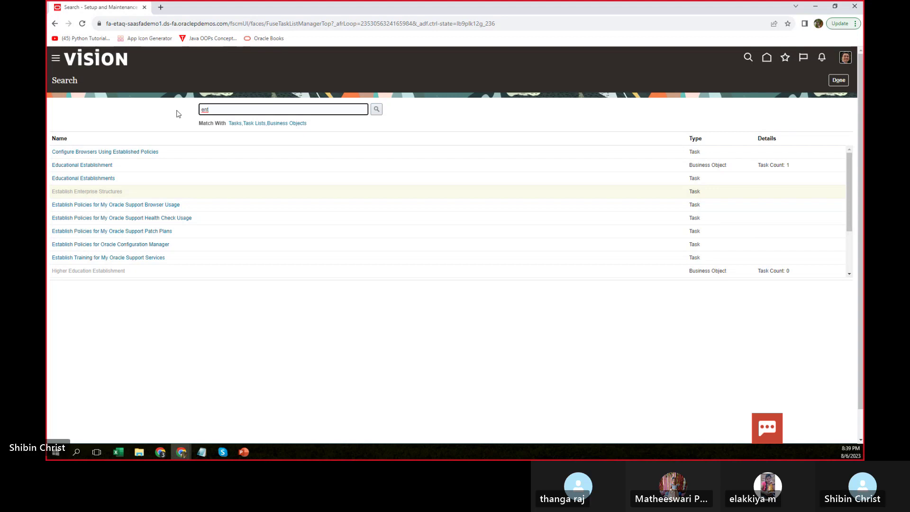
key("BackSpace")
type("terpri")
key("Return")
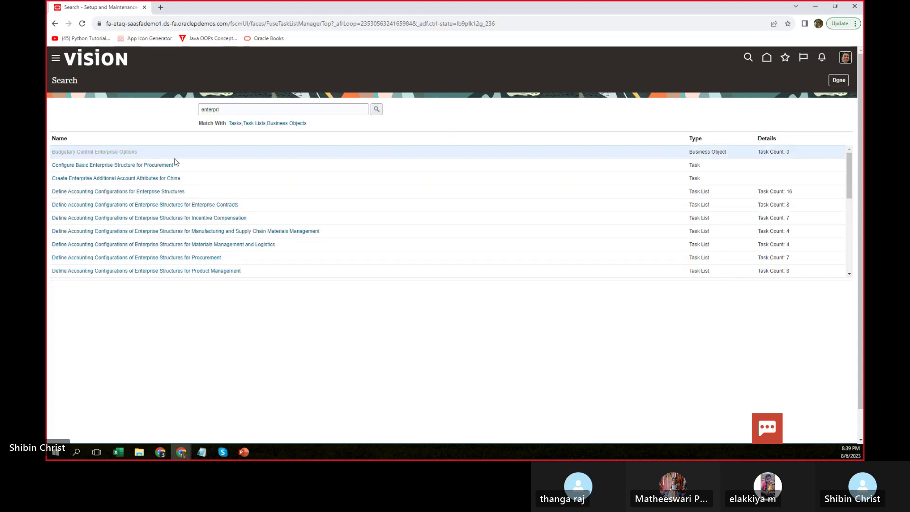
Try a 'maintain' search term, then switch to the PowerPoint deck
left_click(201, 109)
type("maintain")
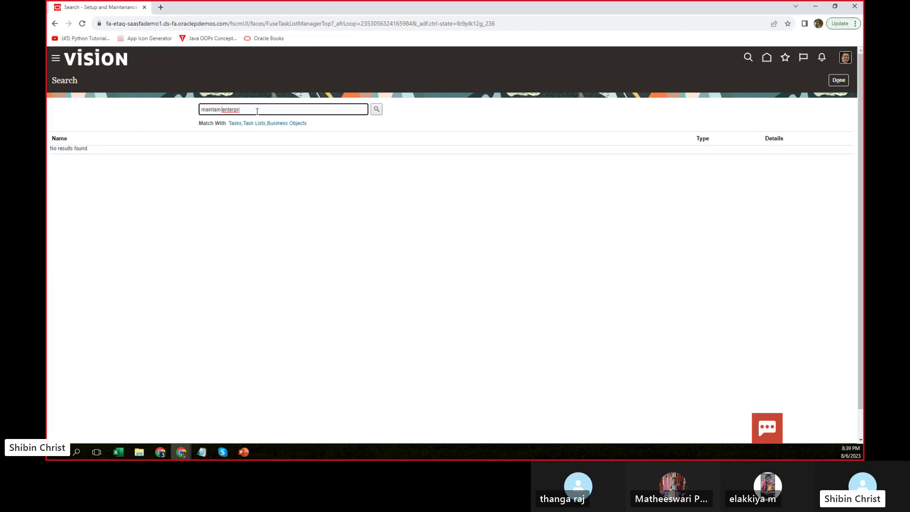
key("BackSpace")
key("BackSpace")
key("BackSpace")
key("BackSpace")
key("BackSpace")
key("BackSpace")
key("BackSpace")
key("BackSpace")
key("BackSpace")
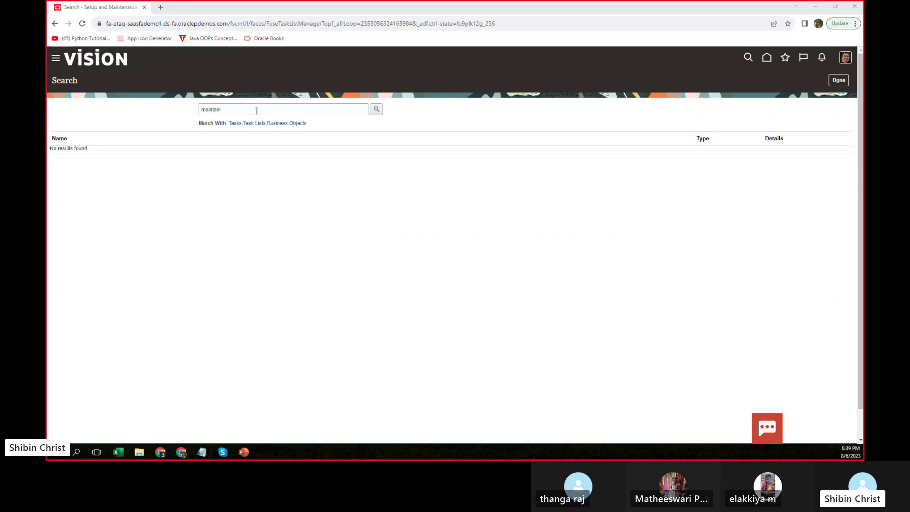
key("alt+Tab")
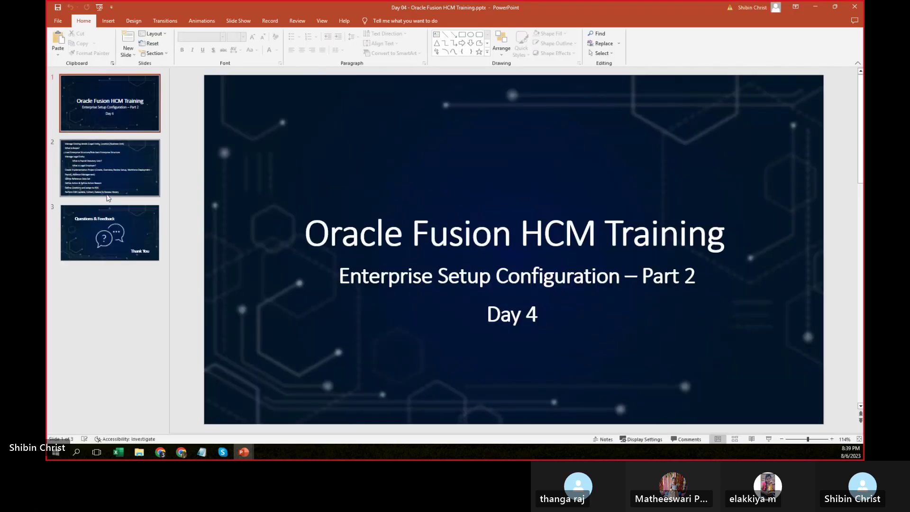
Review the topic list on slide 2 of the Day 04 presentation
left_click(108, 193)
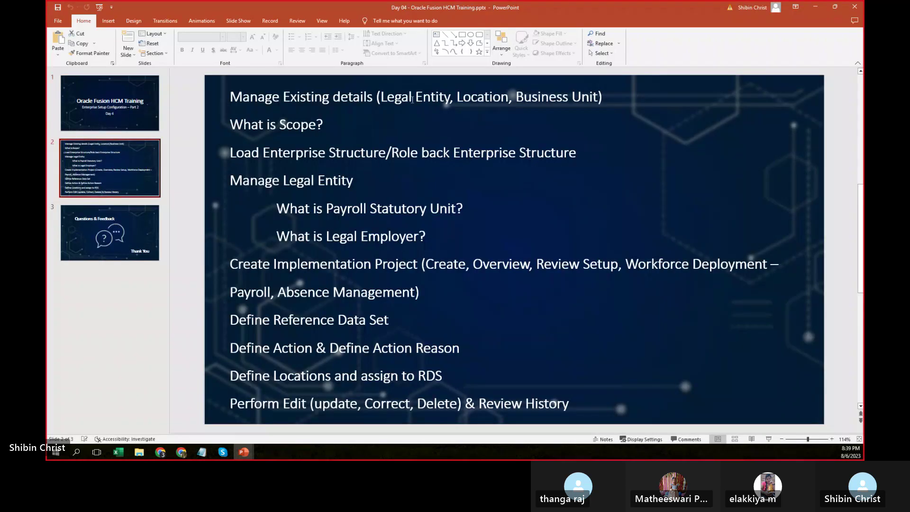
scroll(349, 183, "up", 1)
scroll(339, 187, "down", 1)
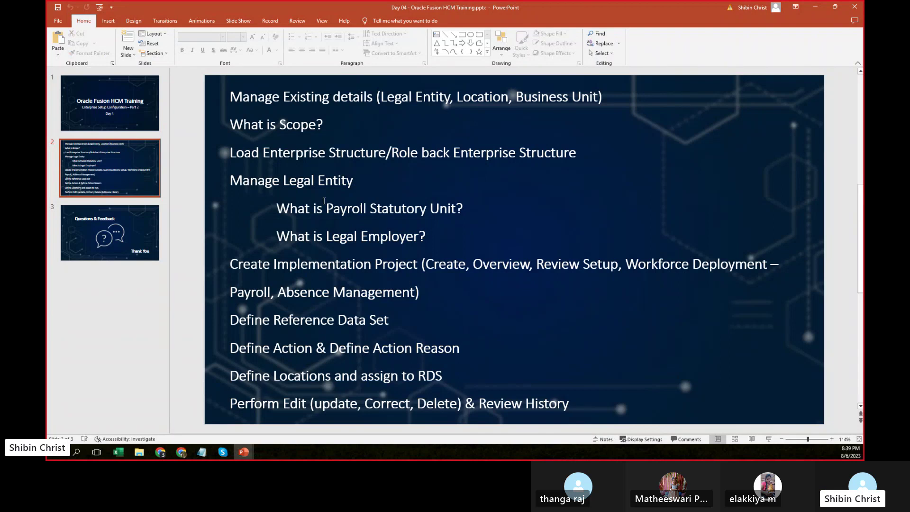
left_click(353, 183)
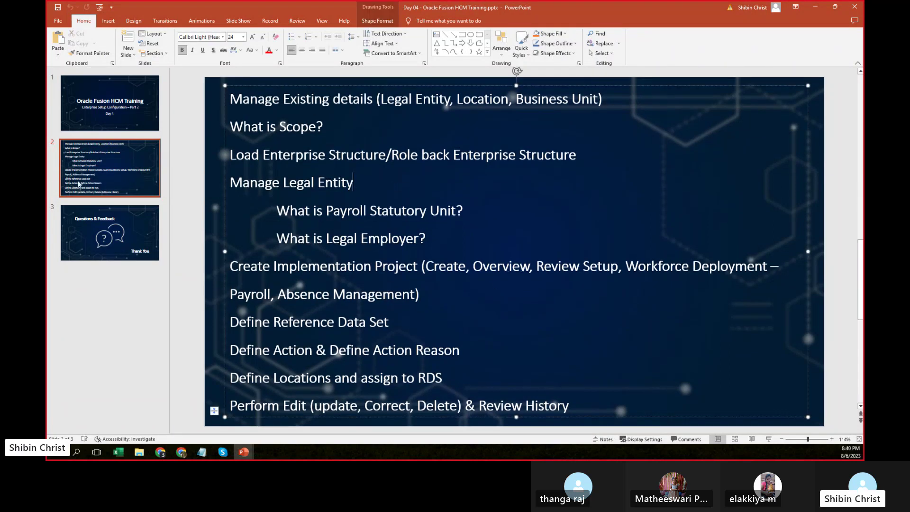
Check the Day 03 deck, then return to Oracle and select the search term 'maintain'
key("alt+Tab")
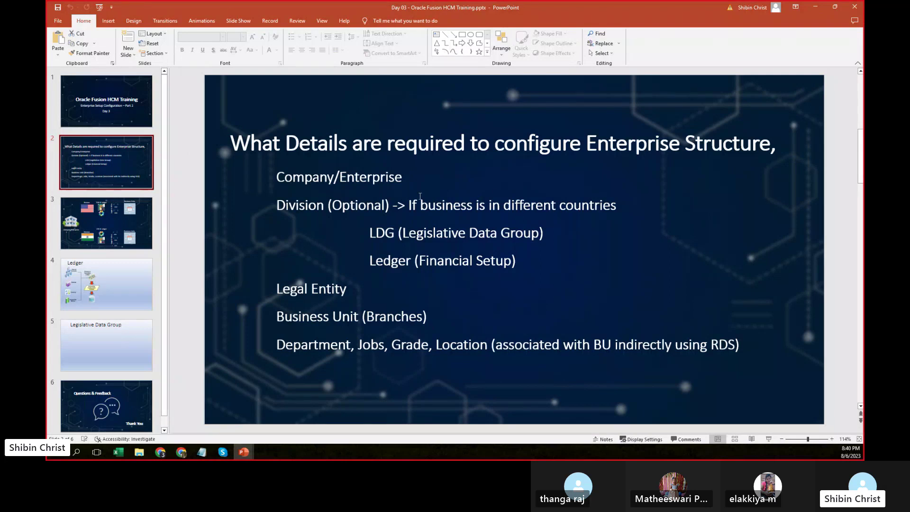
left_click(816, 6)
left_click(227, 111)
double_click(227, 111)
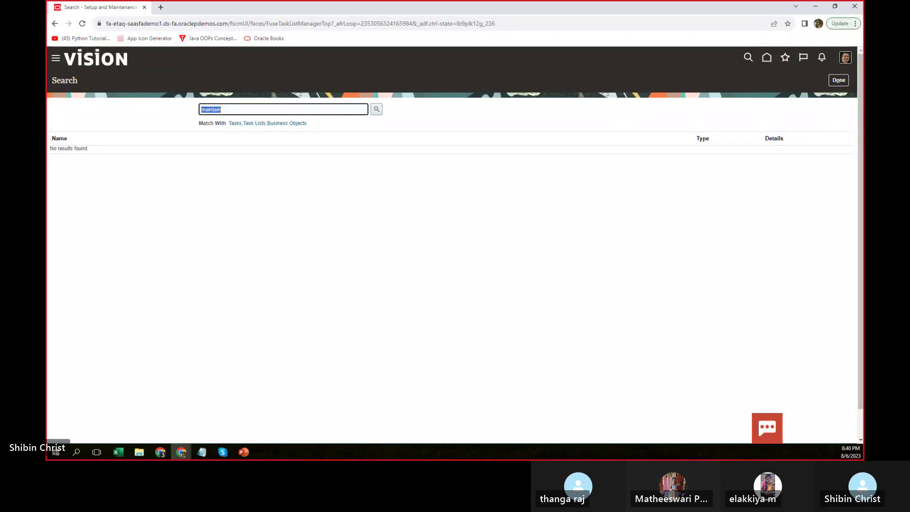
key("alt+Tab")
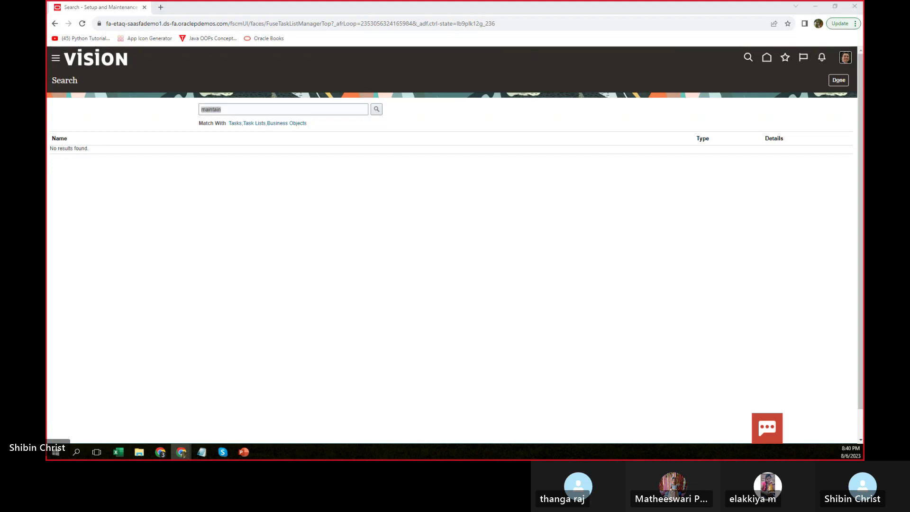
key("alt+Tab")
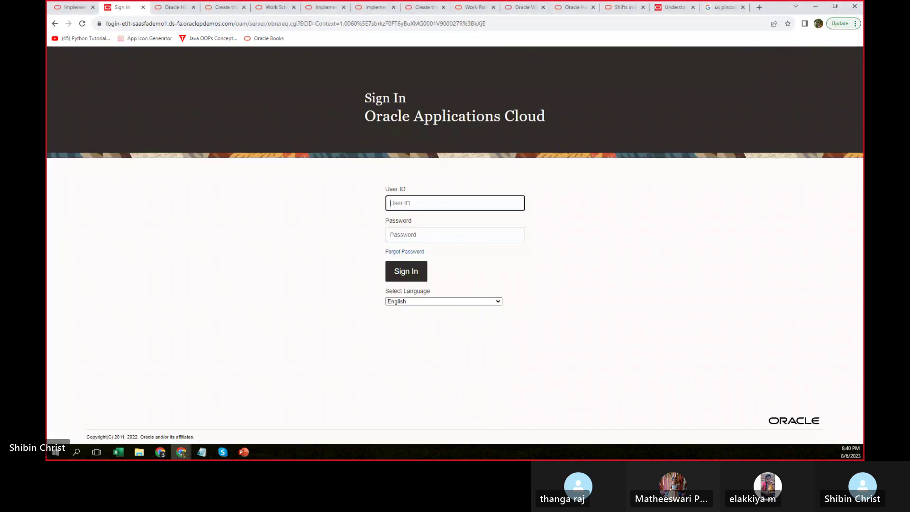
key("alt+Tab")
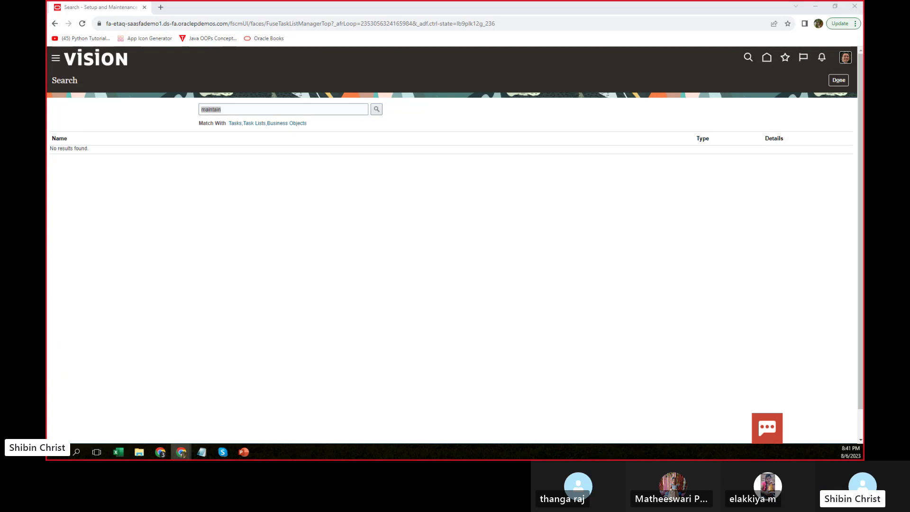
Search 'enterprise struc', view Define Accounting Configurations for Enterprise Structures, then return to Setup: Financials
left_click_drag(243, 110, 137, 114)
type("enter")
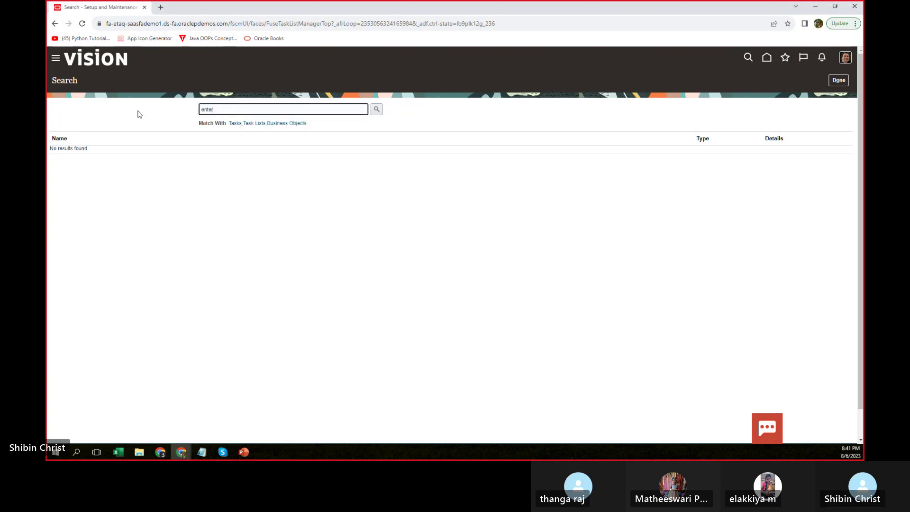
type("prise struc")
key("Return")
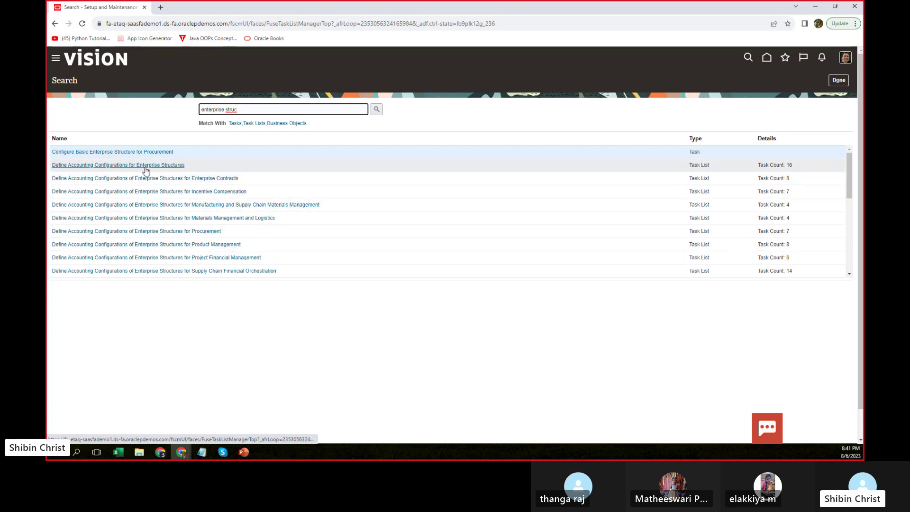
left_click(145, 166)
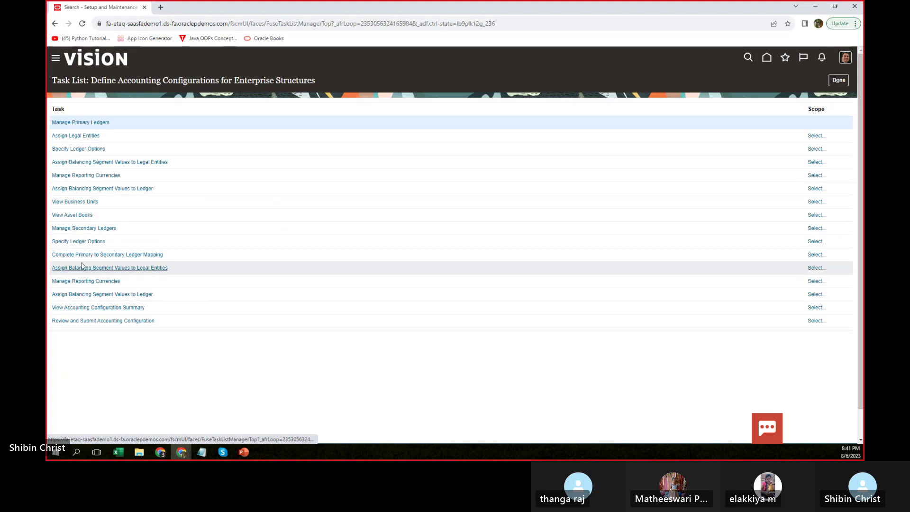
left_click(837, 81)
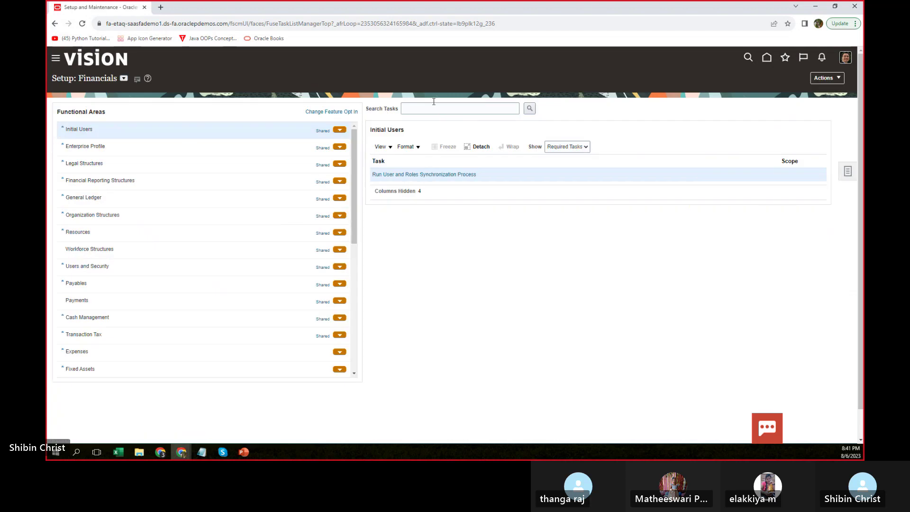
Show the Day 03 slide listing enterprise structure details, Company/Enterprise through Department
mouse_move(243, 455)
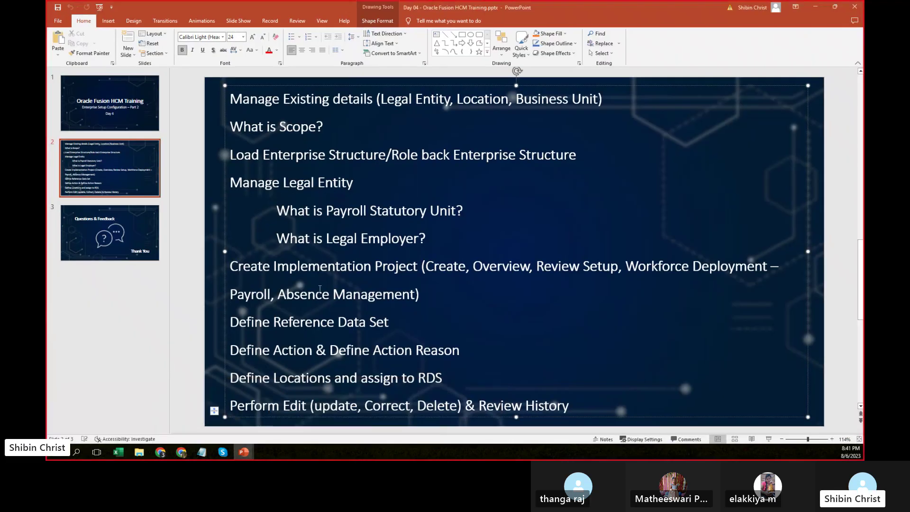
left_click(468, 417)
mouse_move(247, 456)
left_click(273, 417)
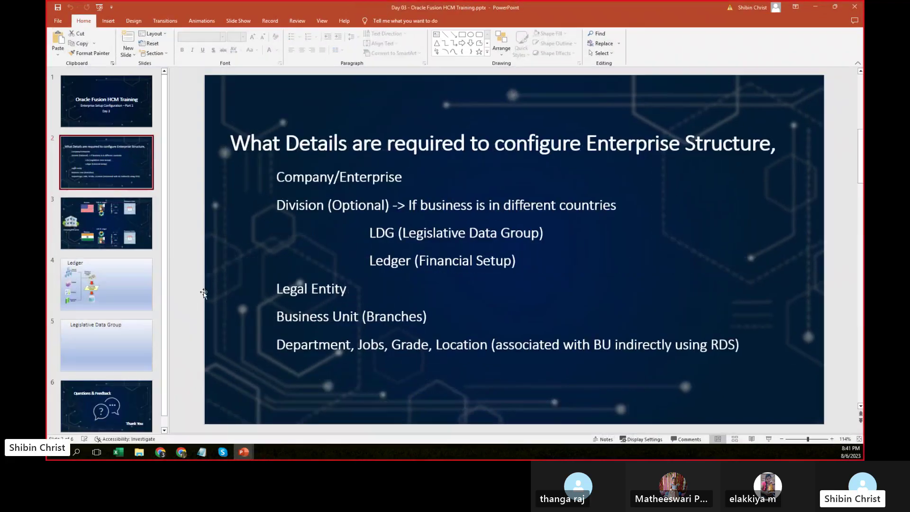
left_click(411, 178)
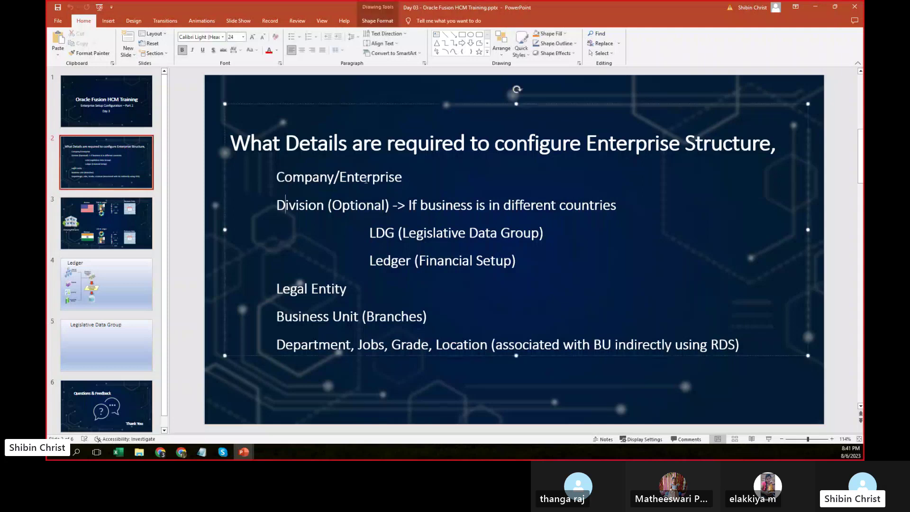
triple_click(412, 178)
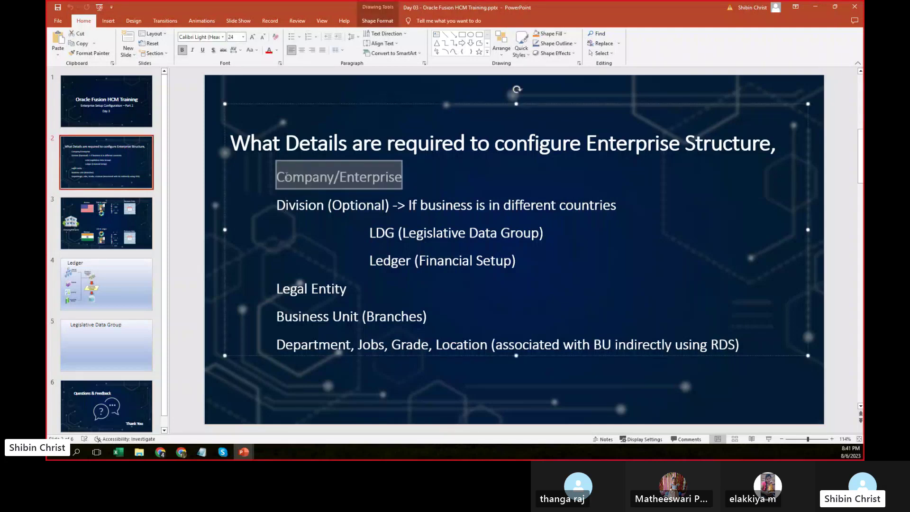
left_click(411, 180)
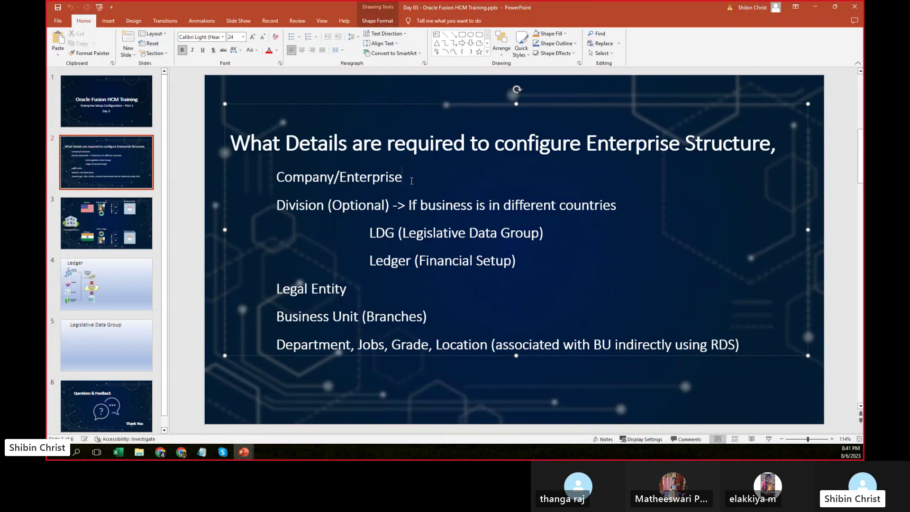
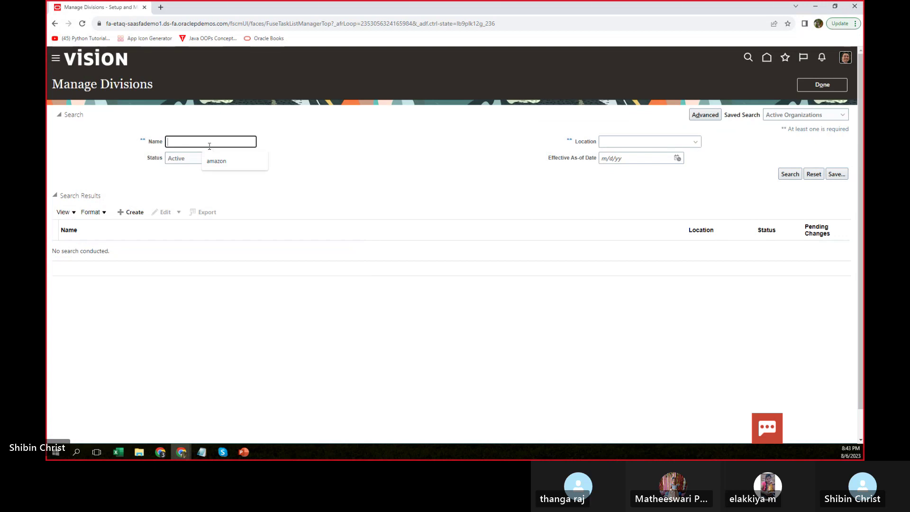
Discard the half-started division form without saving its changes
left_click(231, 196)
left_click(131, 212)
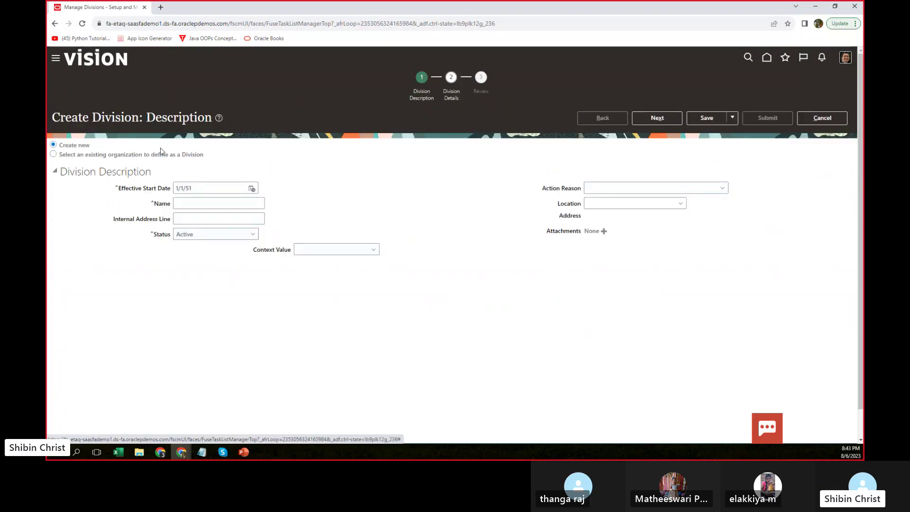
left_click(823, 118)
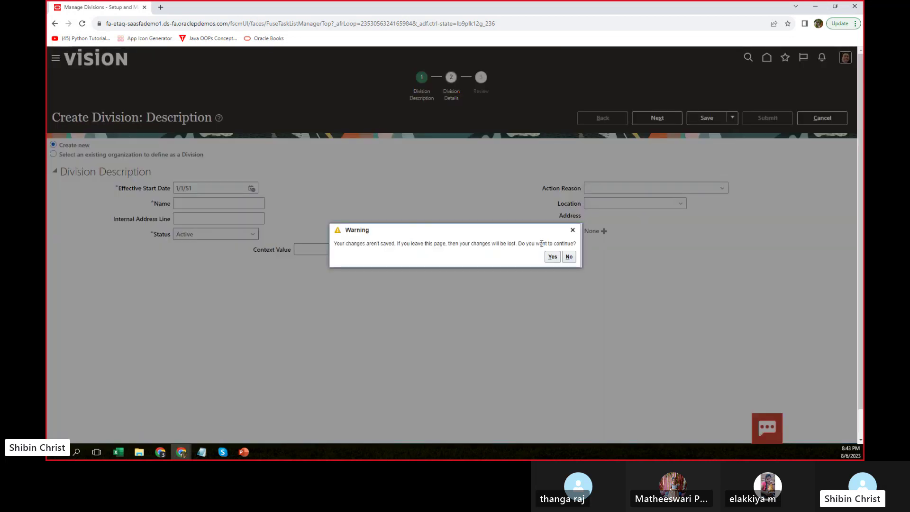
left_click(552, 256)
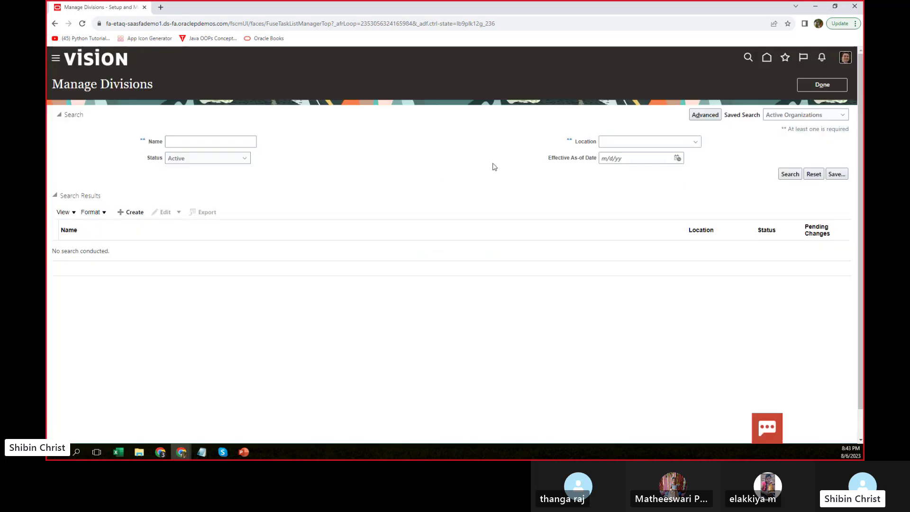
Return to setup tasks and start a fresh division from Manage Divisions
left_click(829, 85)
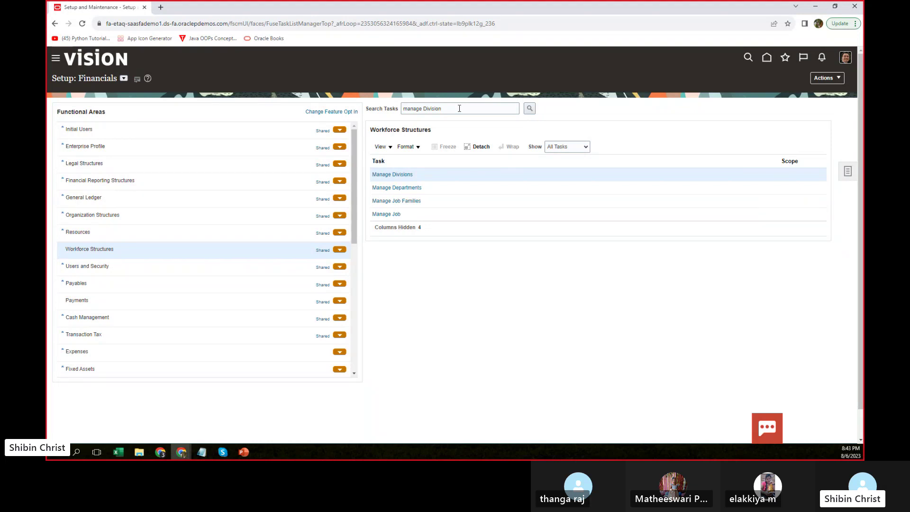
left_click(410, 174)
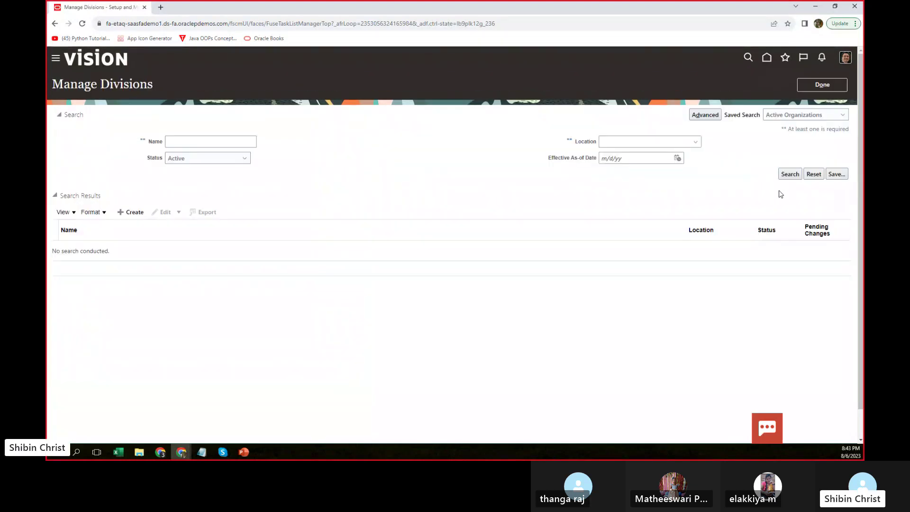
left_click(128, 212)
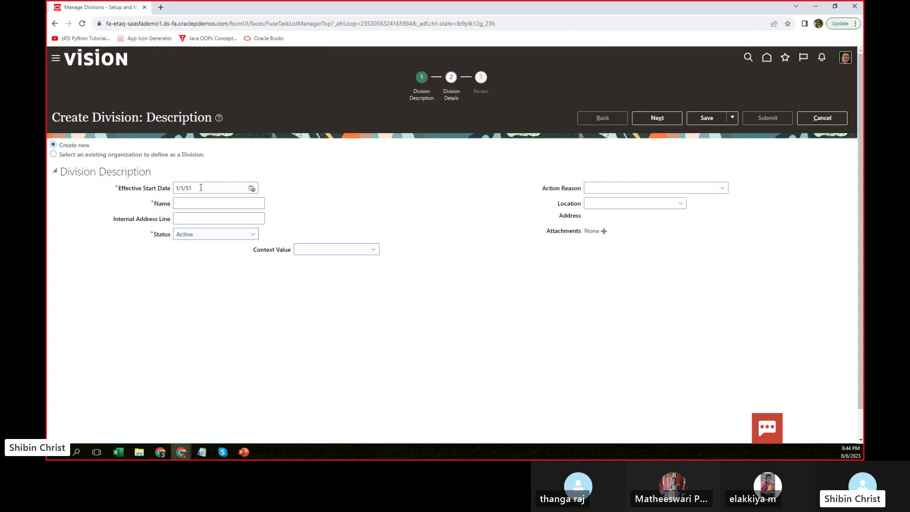
Enter '001 HCL Technology' as the division name
left_click(200, 208)
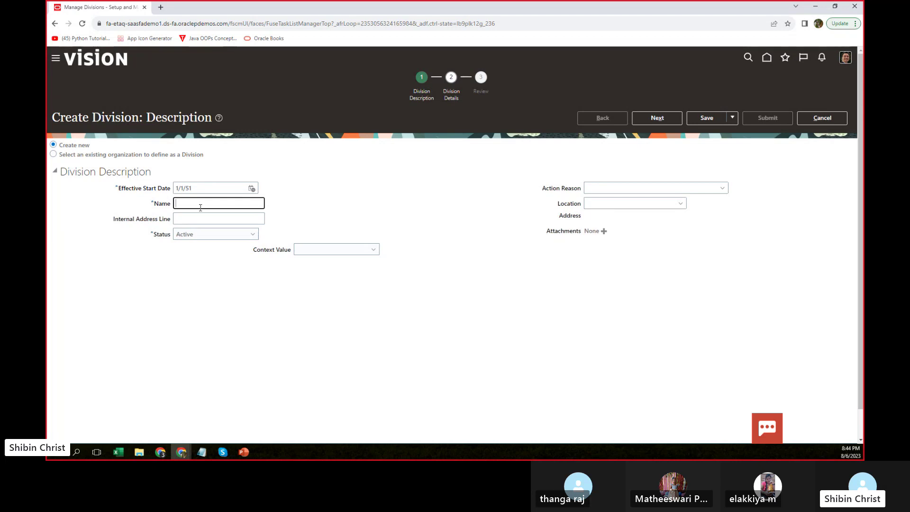
type("HCL")
key("Home")
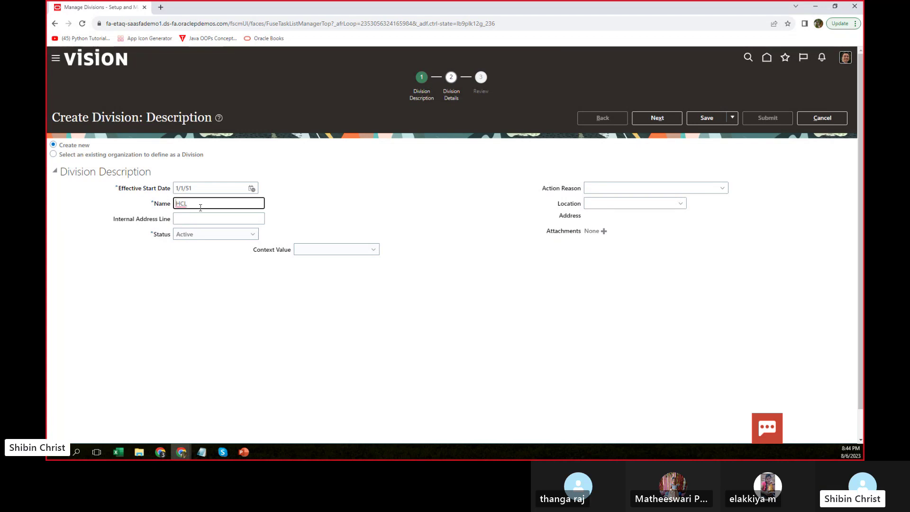
type("001")
type("Technology")
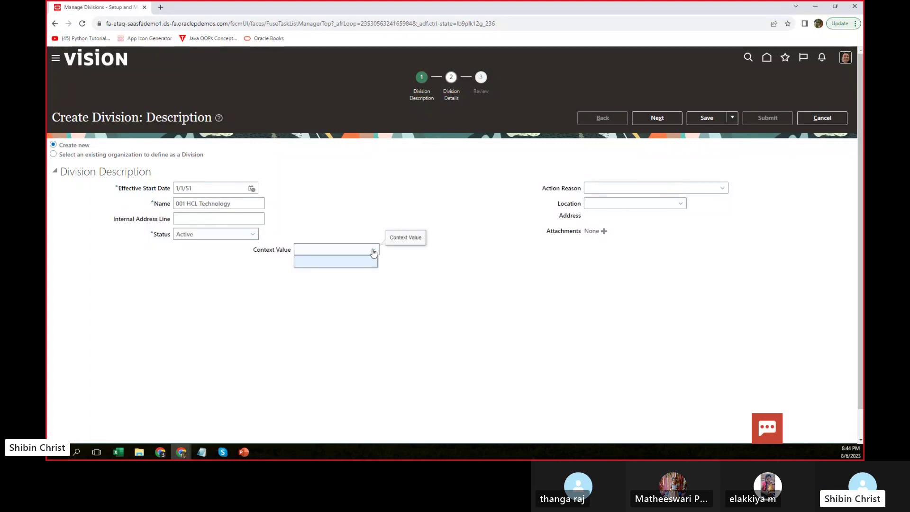
Check the Context Value and Action Reason lists, leaving both unselected
left_click(358, 249)
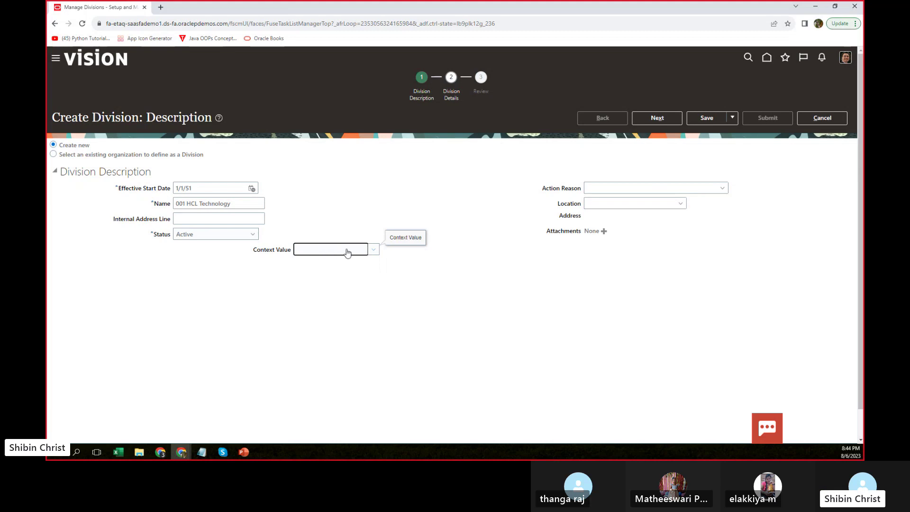
left_click(373, 249)
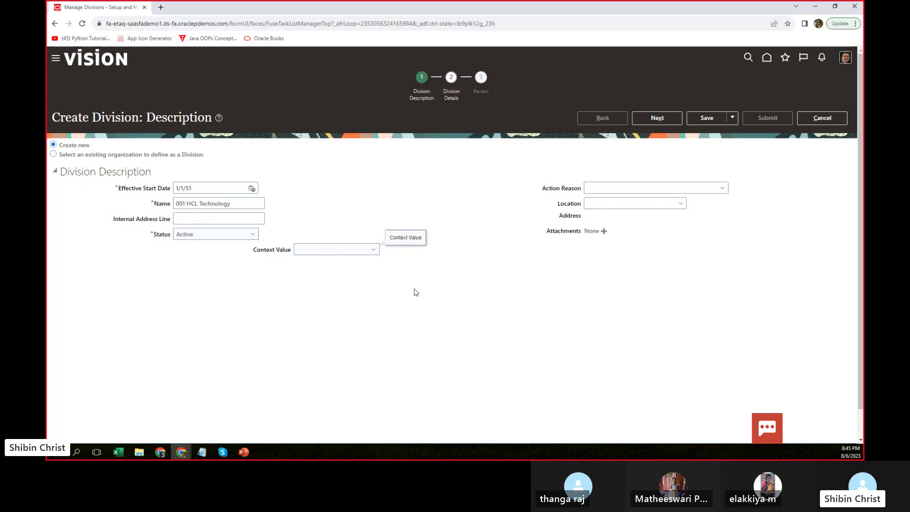
left_click(721, 189)
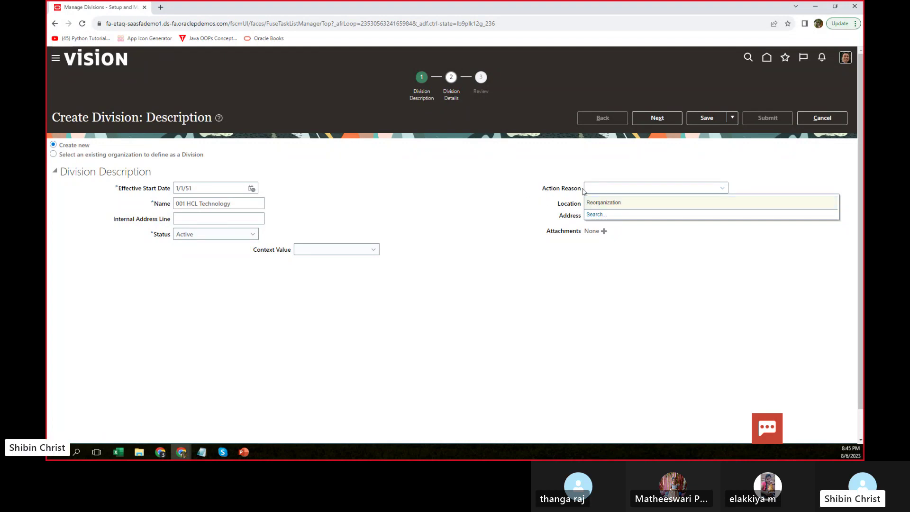
left_click(619, 189)
left_click(782, 187)
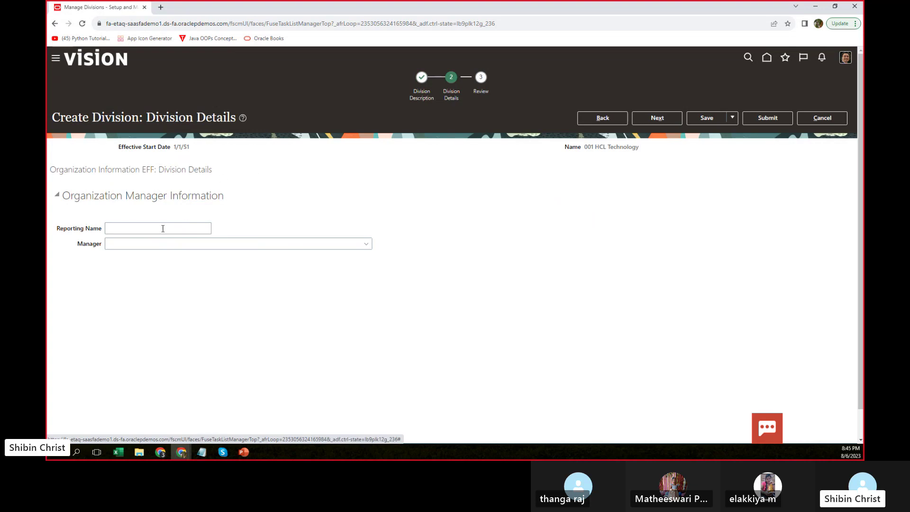
Leave Manager blank and advance division 001 HCL Technology to the Review step
left_click(365, 244)
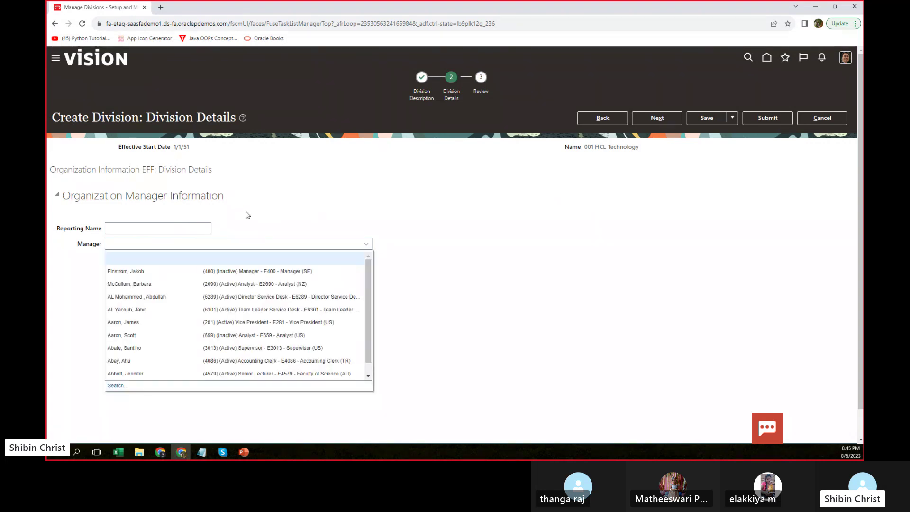
left_click(248, 211)
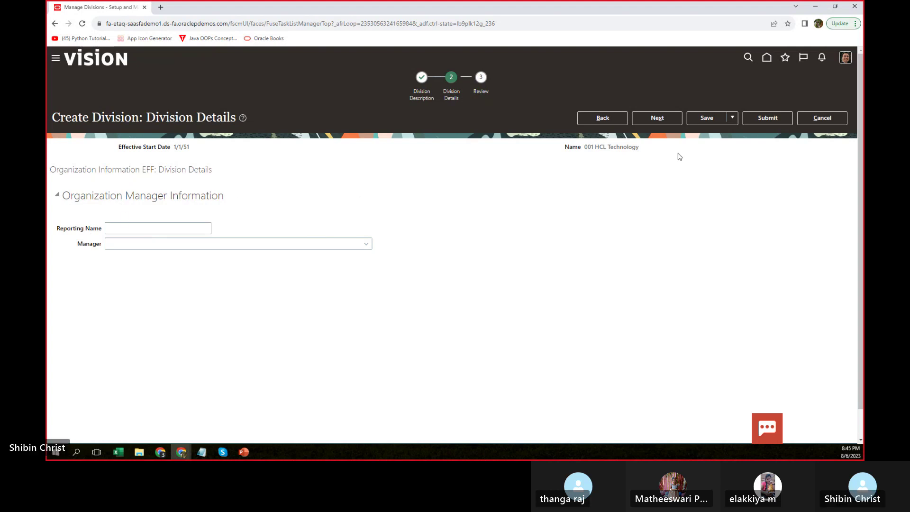
left_click_drag(160, 169, 238, 182)
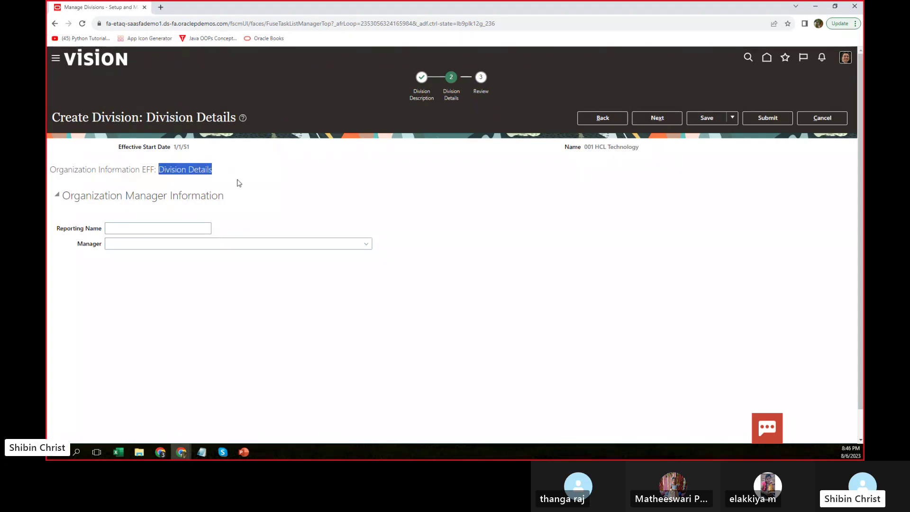
left_click(227, 181)
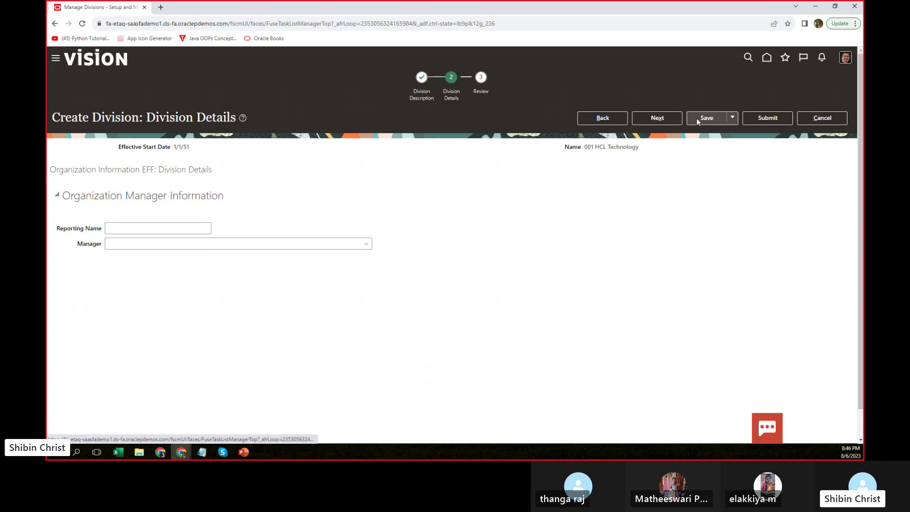
left_click(664, 121)
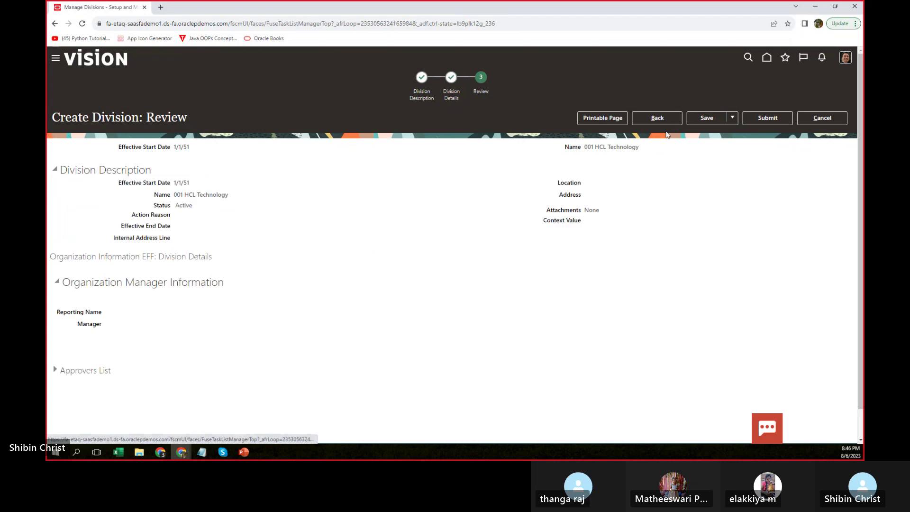
On the division review, highlight the Approvers List heading and the bypass approval message
scroll(323, 211, "down", 1)
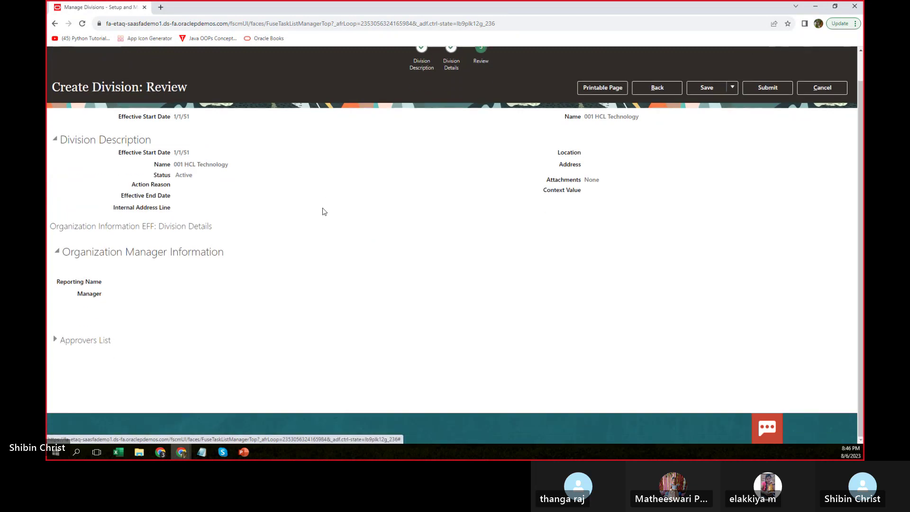
scroll(323, 211, "up", 1)
scroll(323, 211, "down", 1)
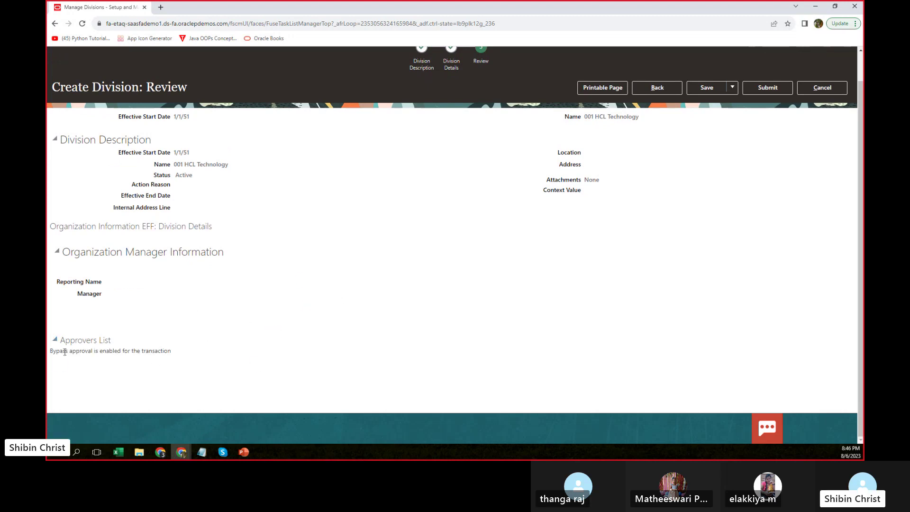
left_click_drag(62, 342, 117, 346)
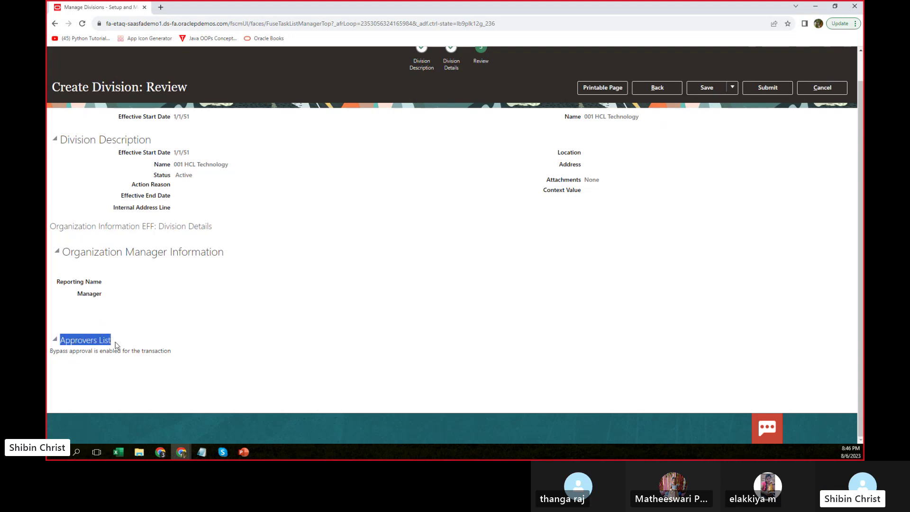
left_click(136, 346)
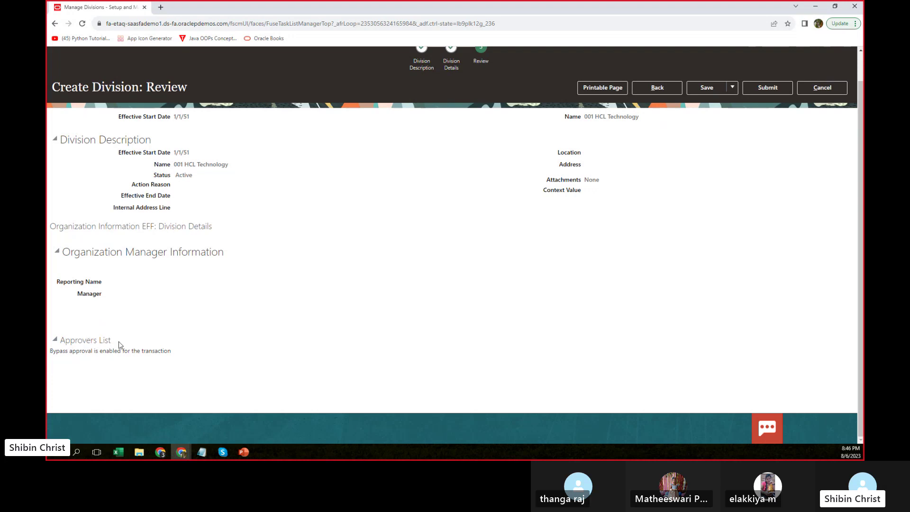
left_click_drag(118, 345, 62, 342)
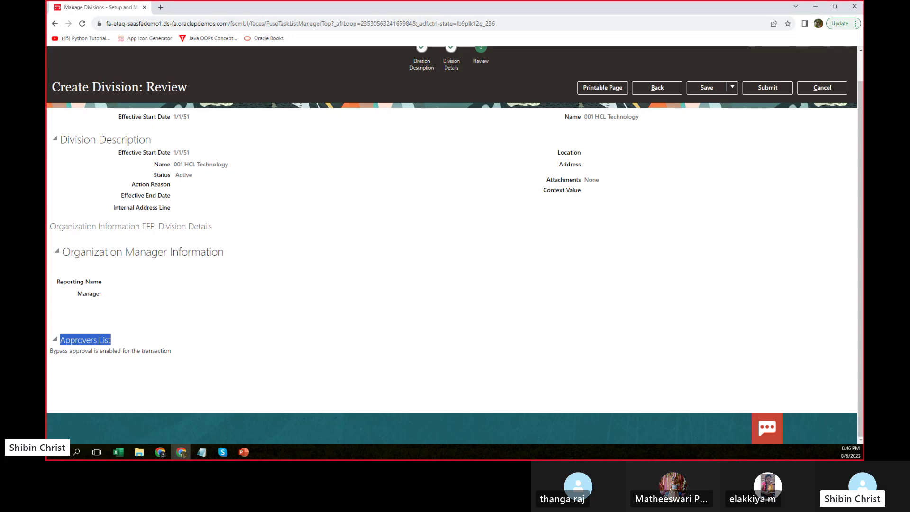
left_click(116, 342)
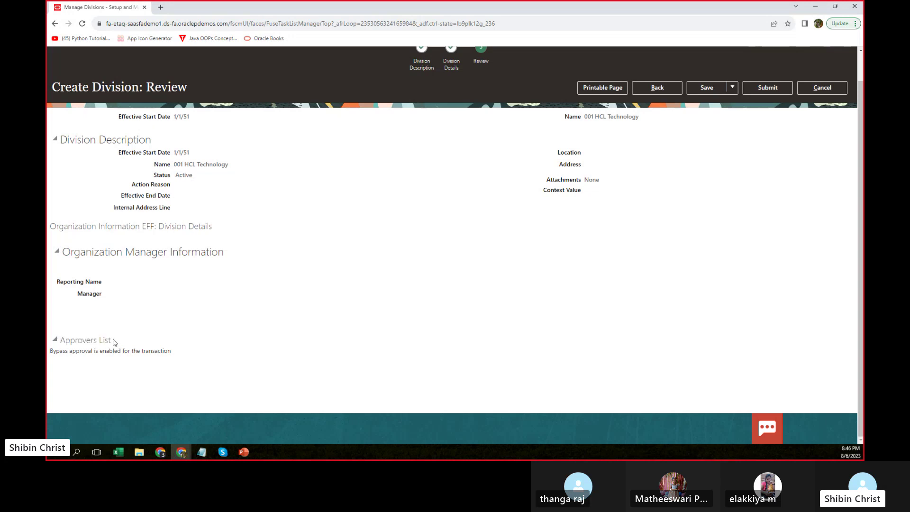
left_click_drag(114, 343, 58, 340)
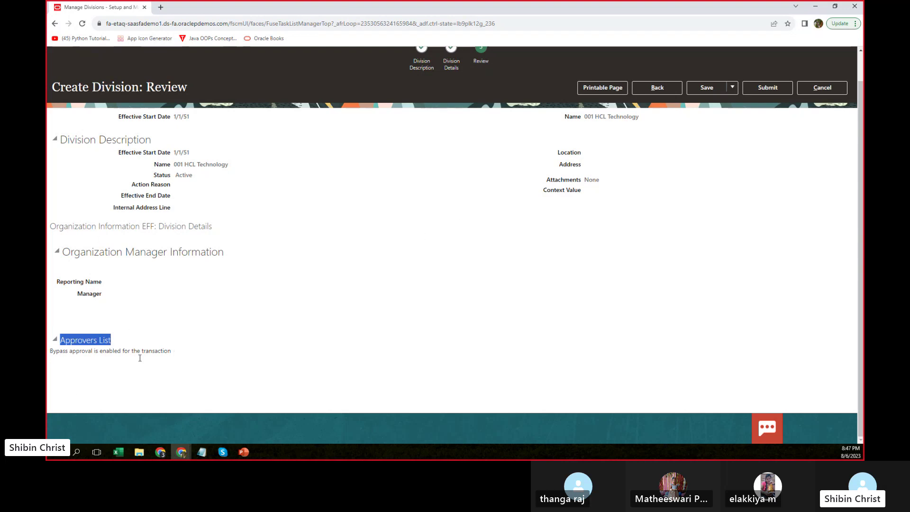
left_click_drag(59, 357, 178, 357)
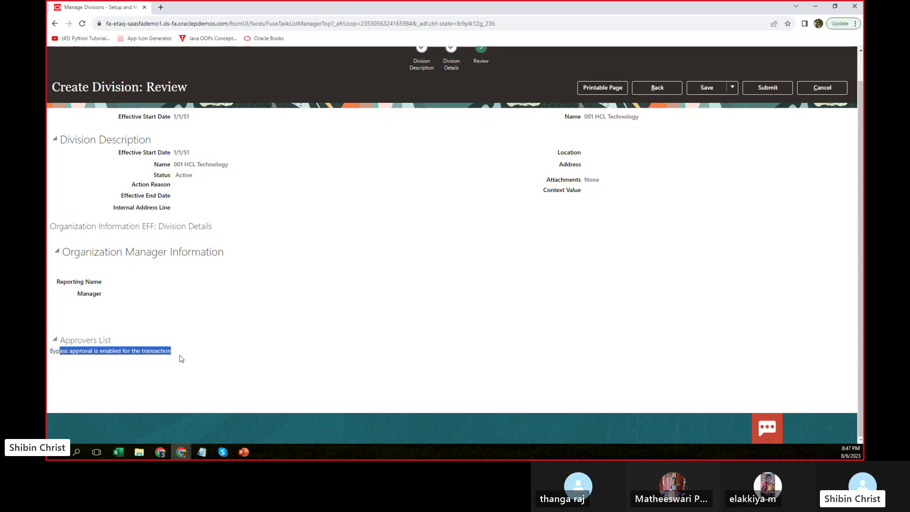
left_click(179, 356)
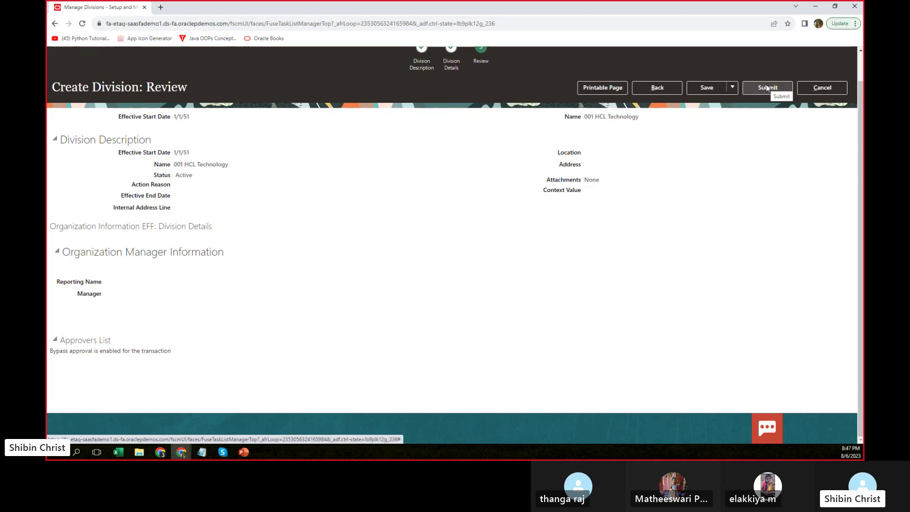
Submit the division, find 001 HCL Technology active by searching 001, then mark Legislative Data Group on the slide
left_click(767, 88)
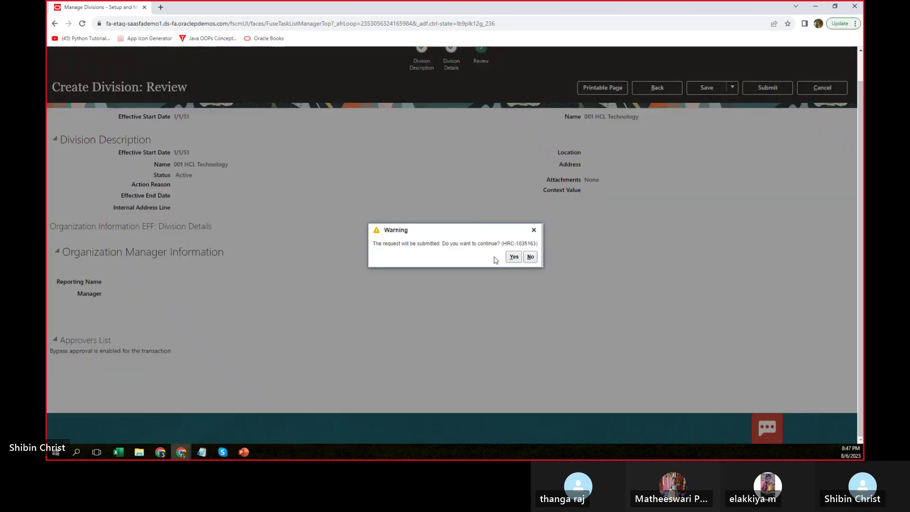
left_click(514, 257)
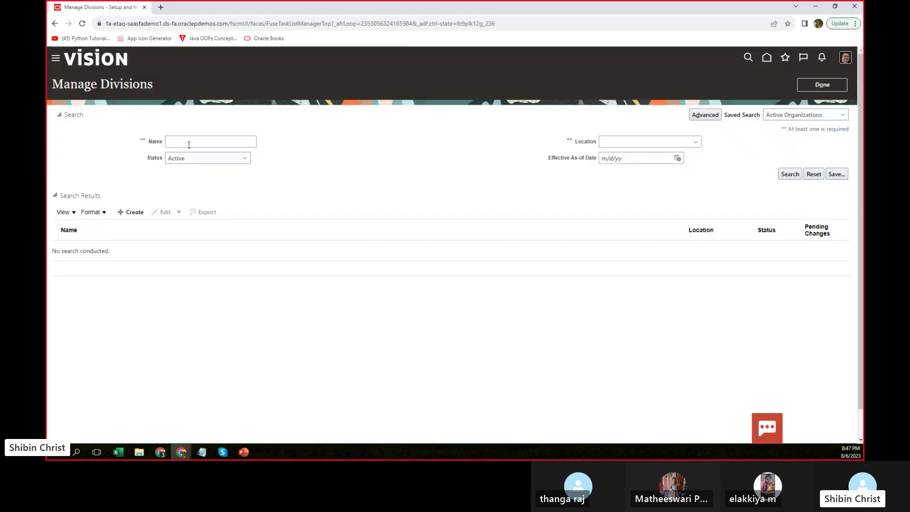
left_click(180, 143)
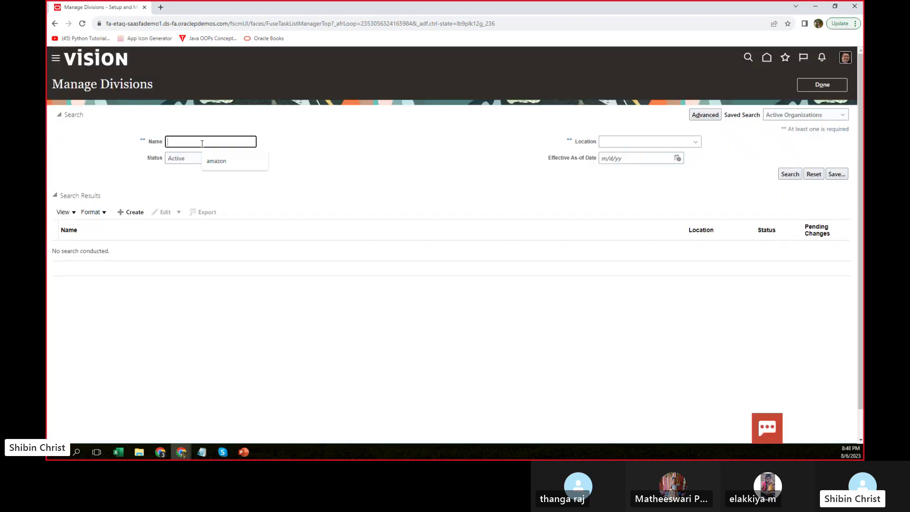
type("001")
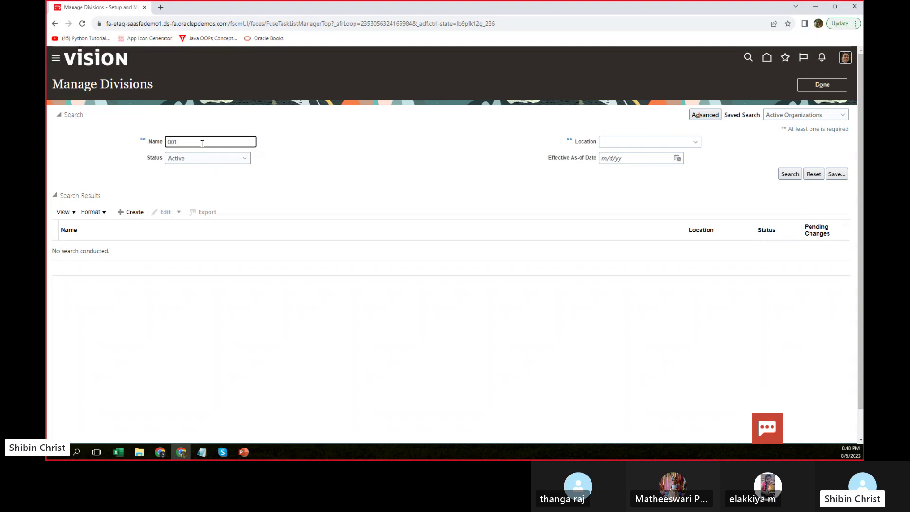
key("Return")
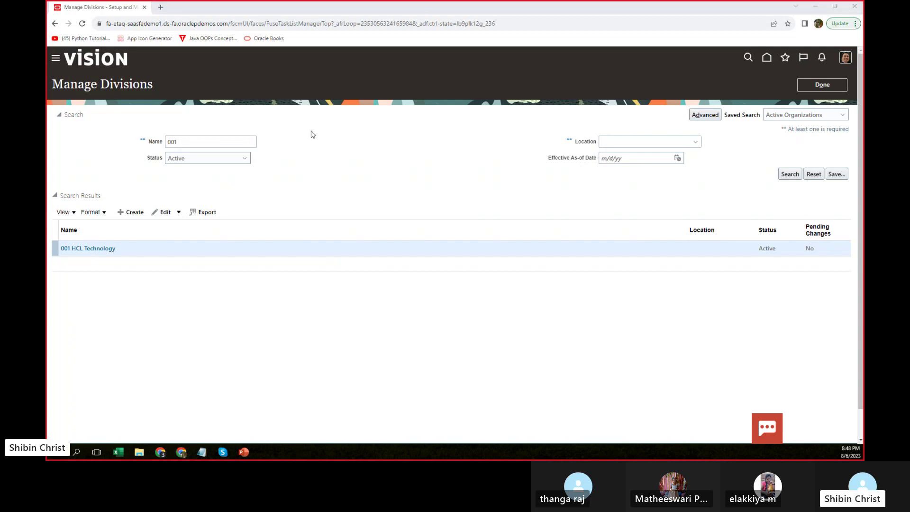
key("alt+Tab")
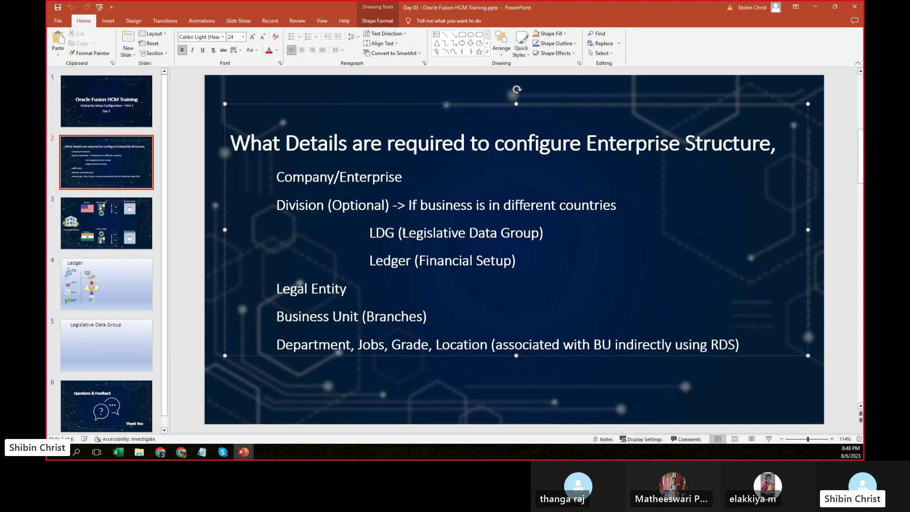
left_click_drag(402, 233, 539, 233)
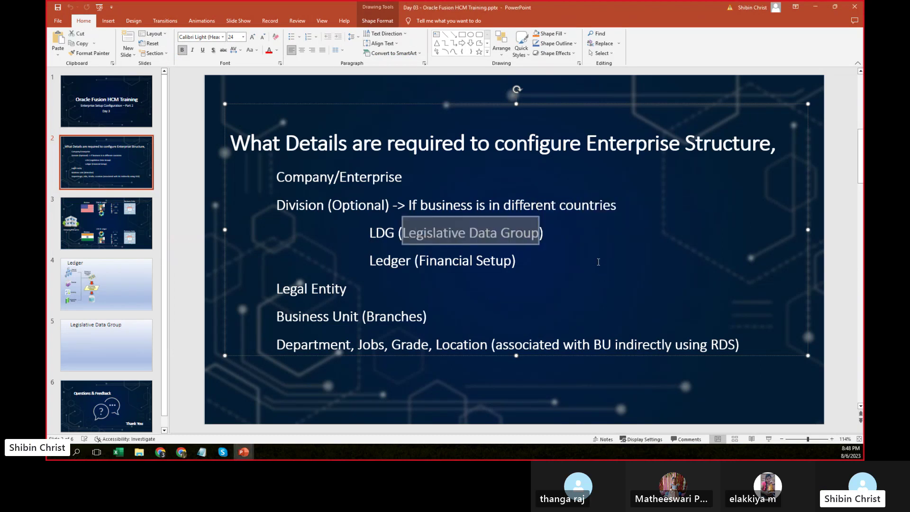
Search the setup tasks for 'legislative', which returns no tasks
key("alt+Tab")
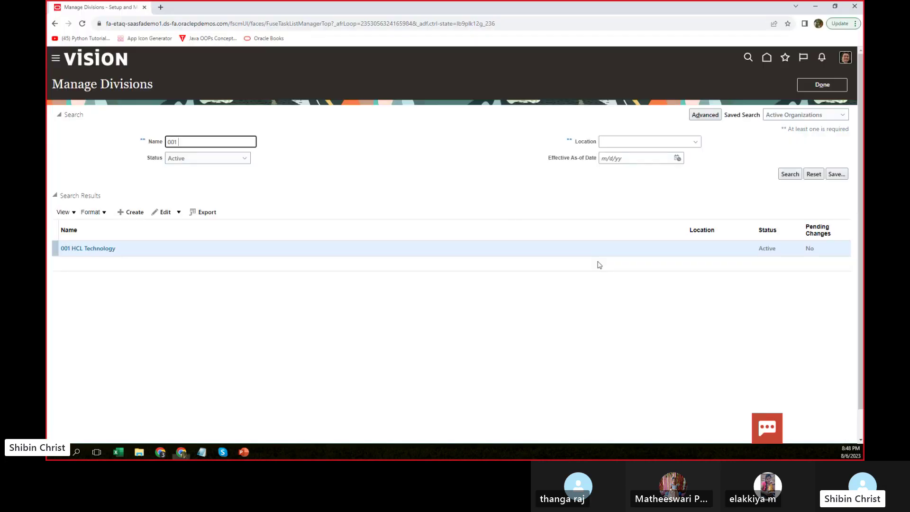
left_click(818, 84)
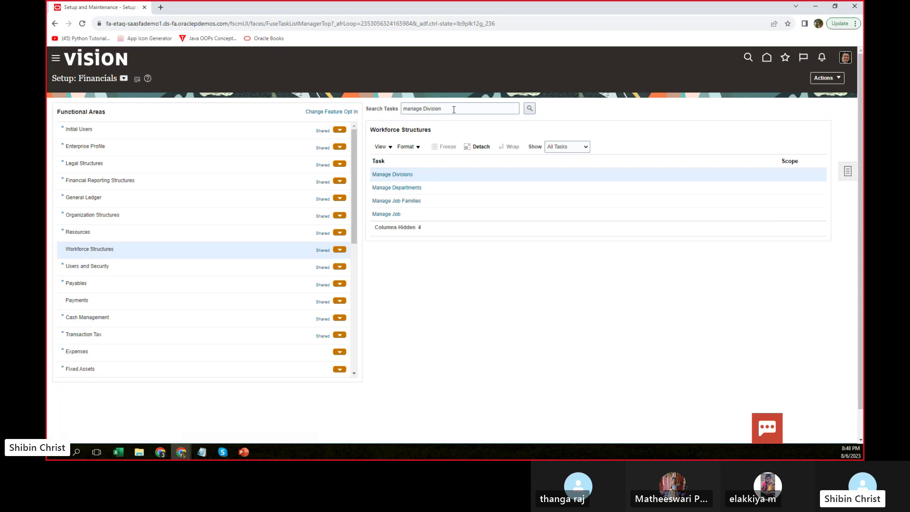
triple_click(429, 109)
type("legisla")
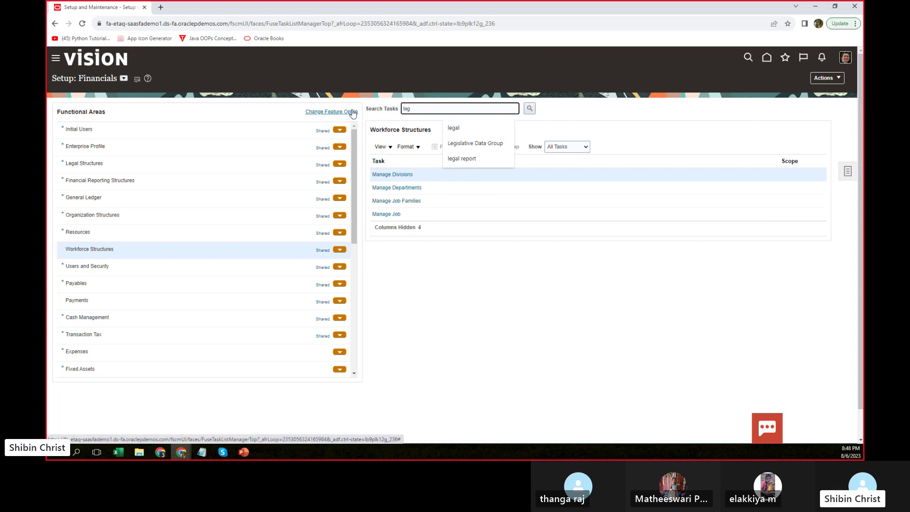
type("tiv")
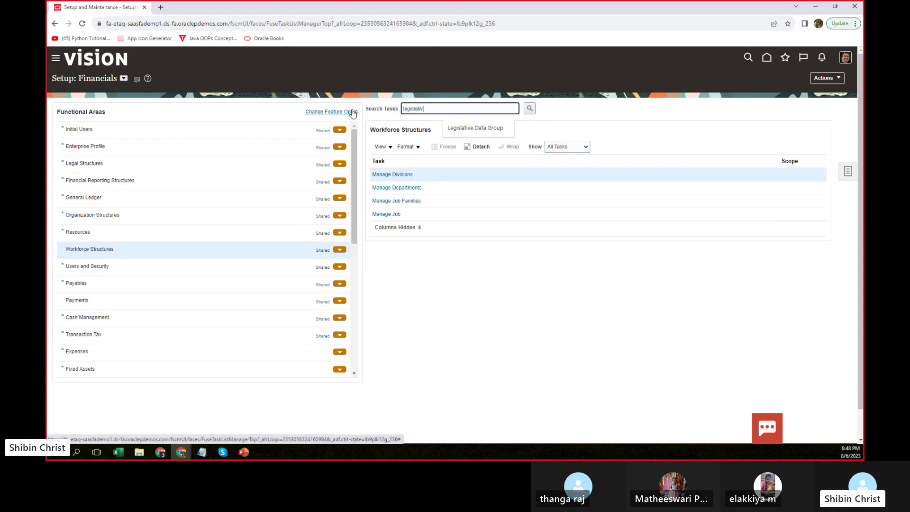
type("e")
key("Return")
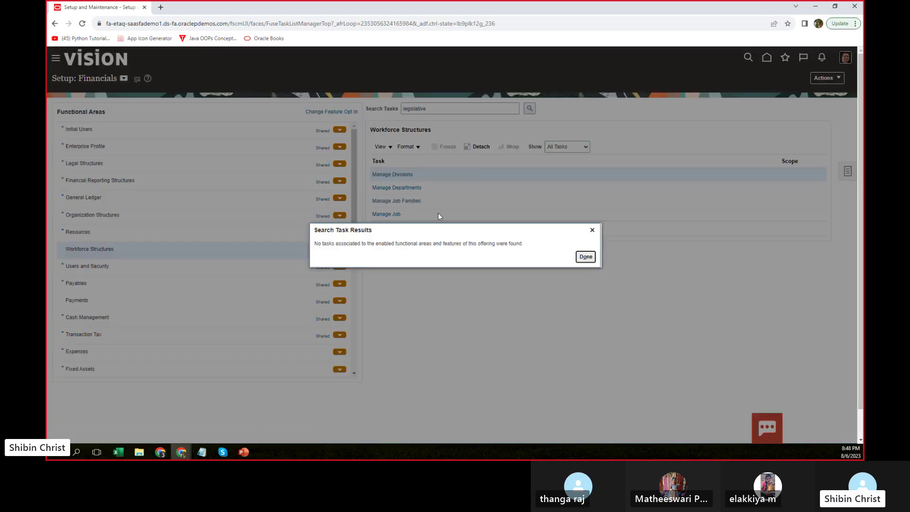
key("Return")
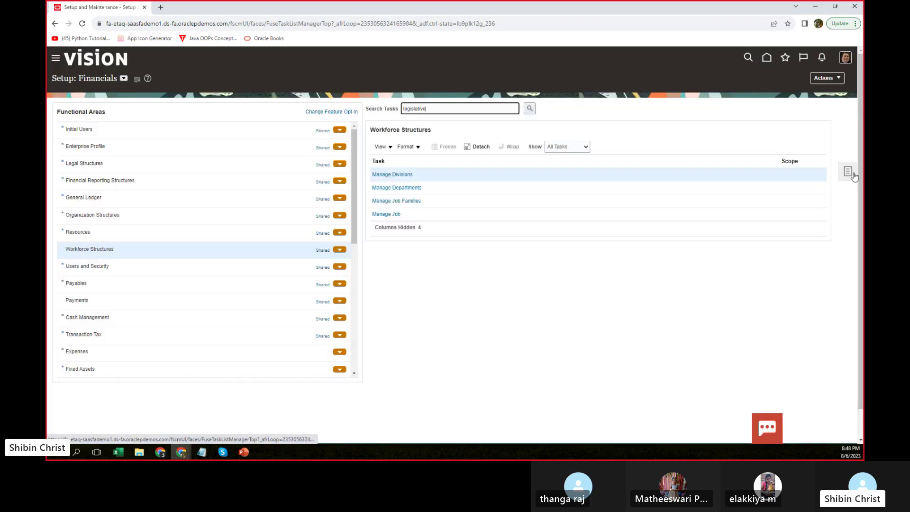
Search setup content for 'legislative' and open the Legislative Data Group business object
left_click(848, 171)
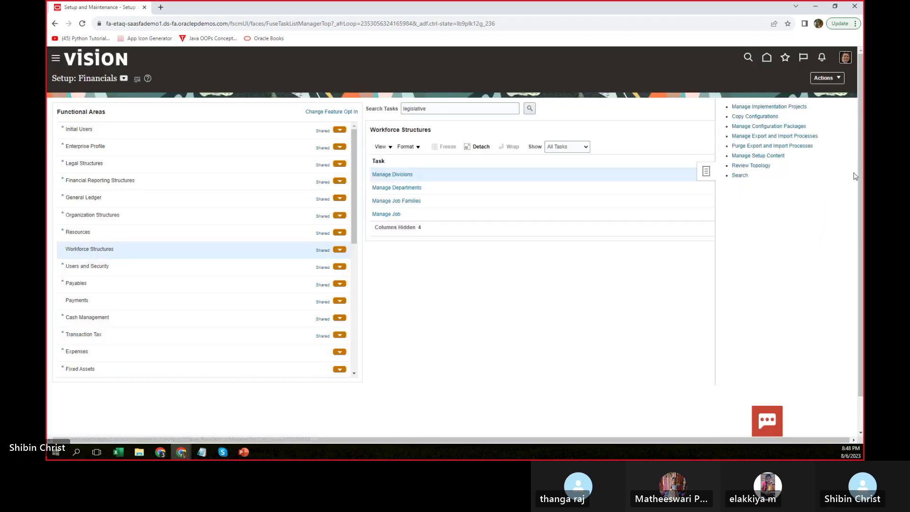
left_click(739, 175)
left_click(245, 108)
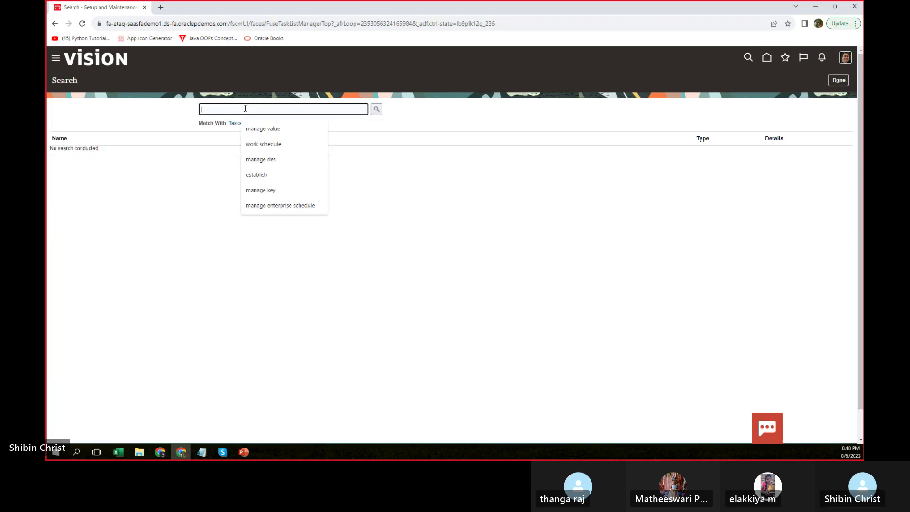
type("legislative")
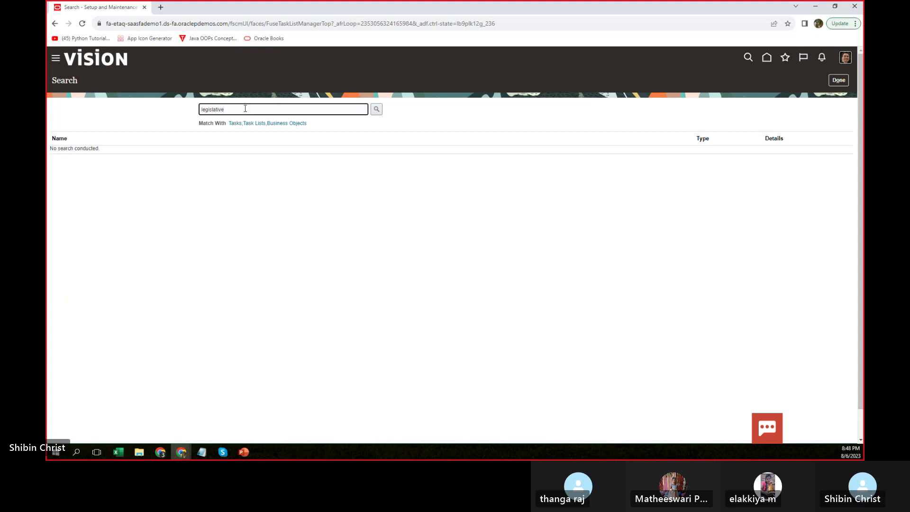
left_click(377, 112)
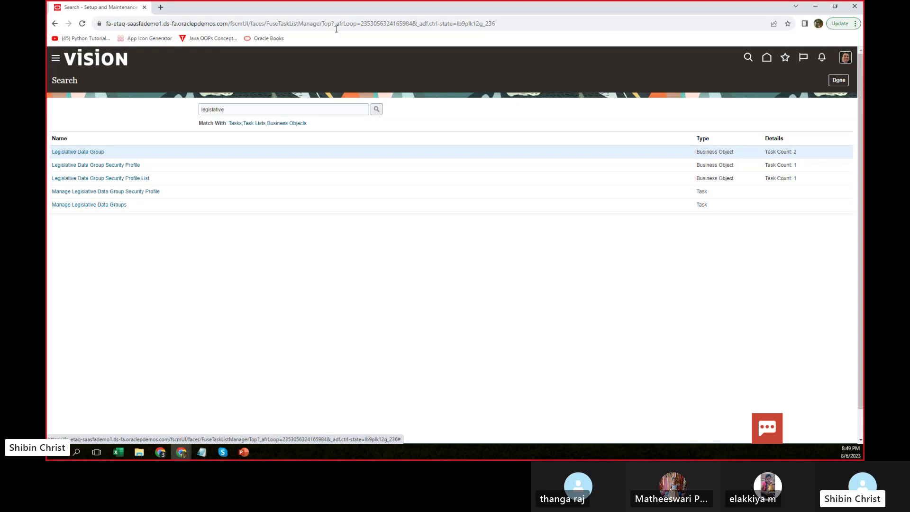
left_click(78, 152)
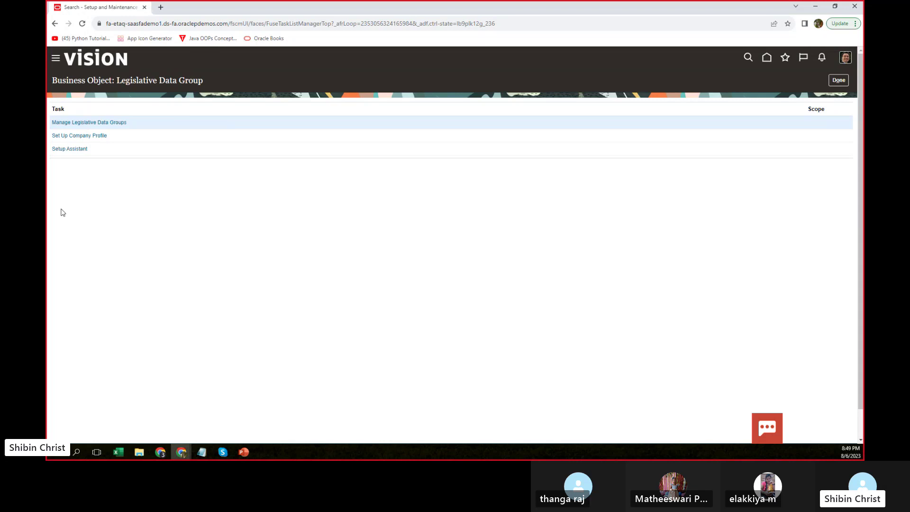
Start a new legislative data group named '001 HCL Tech USA'
left_click(100, 123)
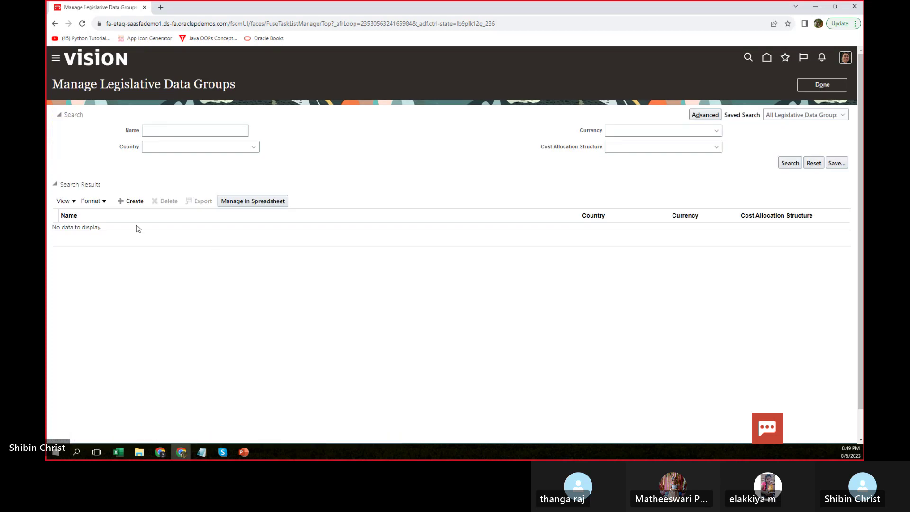
left_click(129, 201)
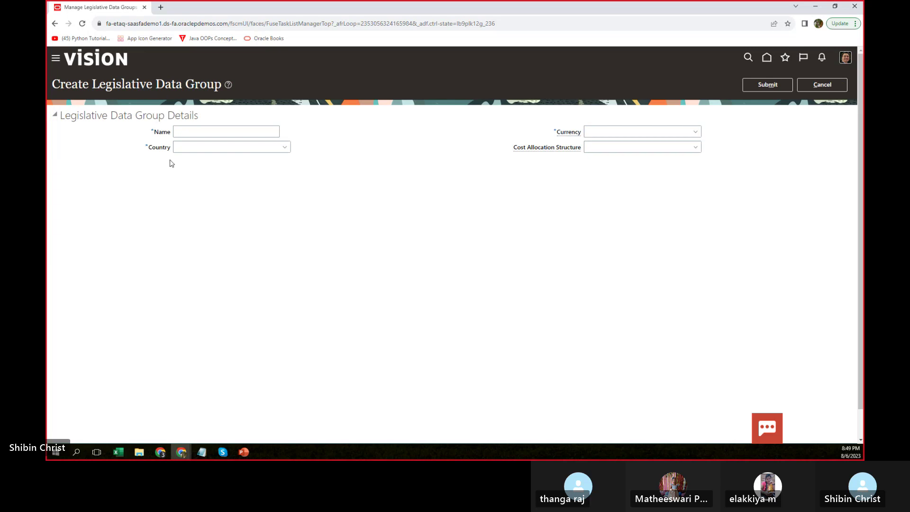
left_click(206, 136)
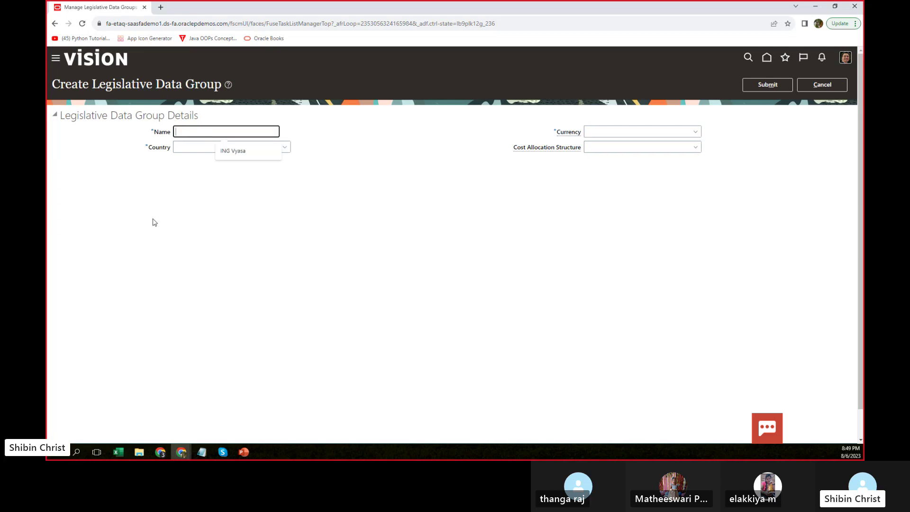
type("001 HCL")
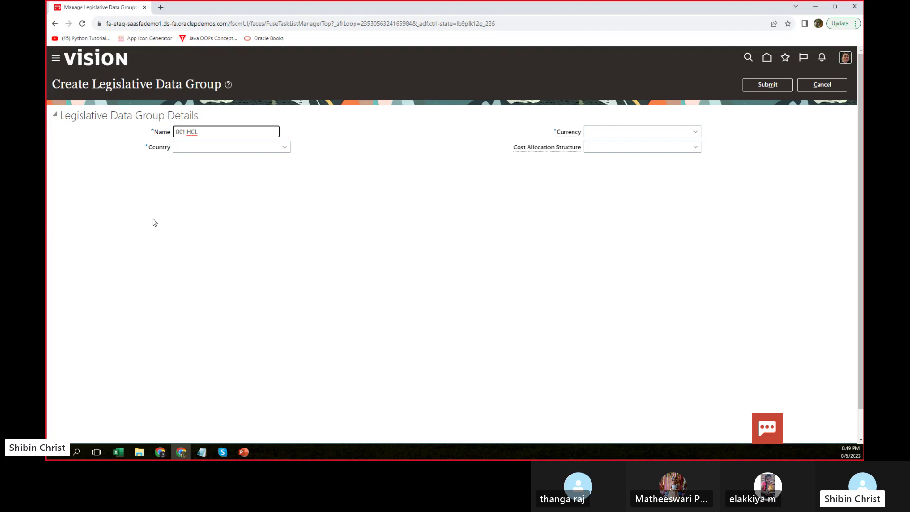
type(" Tech USA")
Choose United States as the data group's country
left_click(286, 147)
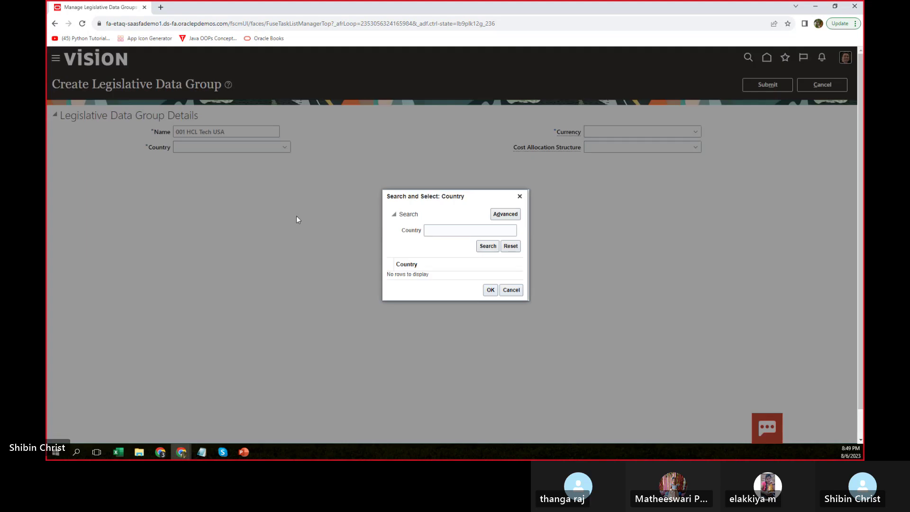
left_click(433, 228)
type("u")
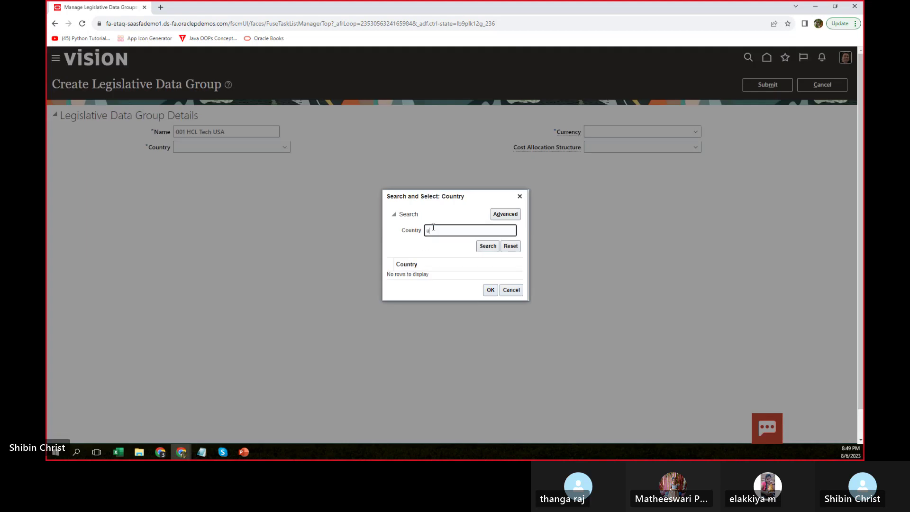
type("nited")
left_click(483, 246)
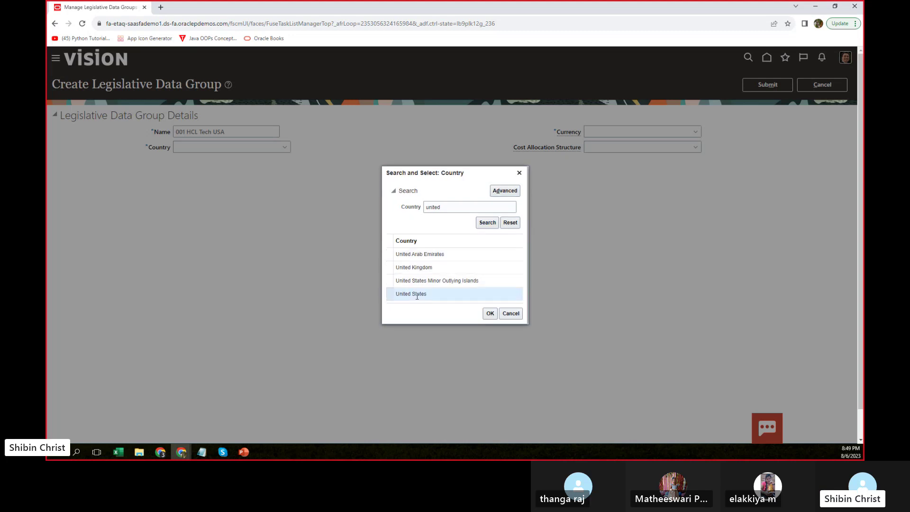
left_click(491, 314)
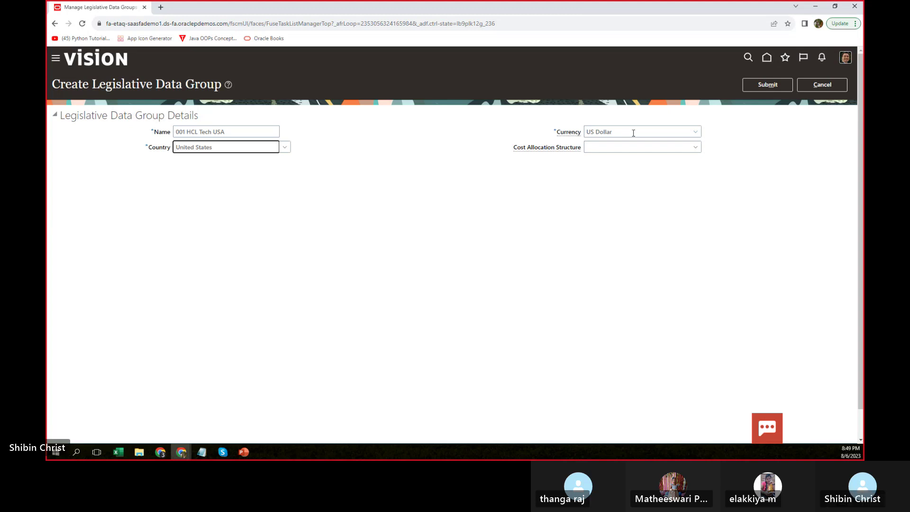
Keep US Dollar as the currency and submit the legislative data group
left_click(695, 132)
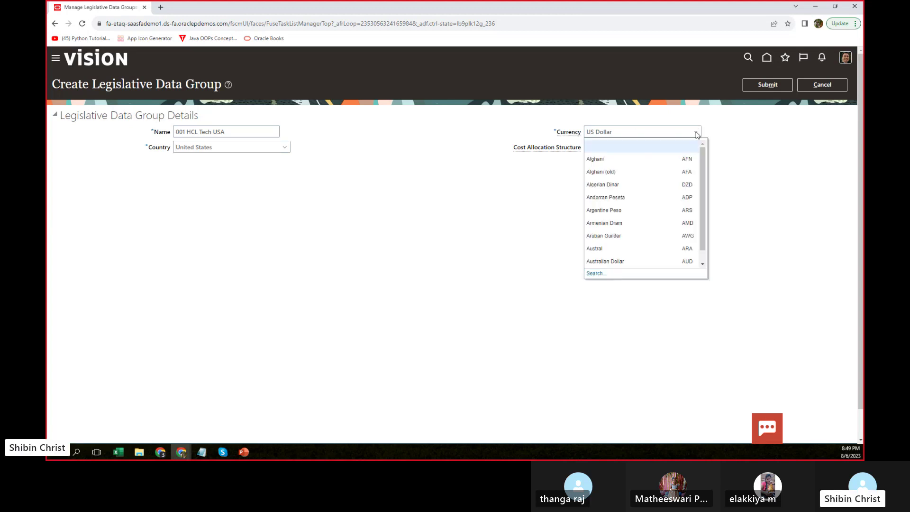
left_click(769, 135)
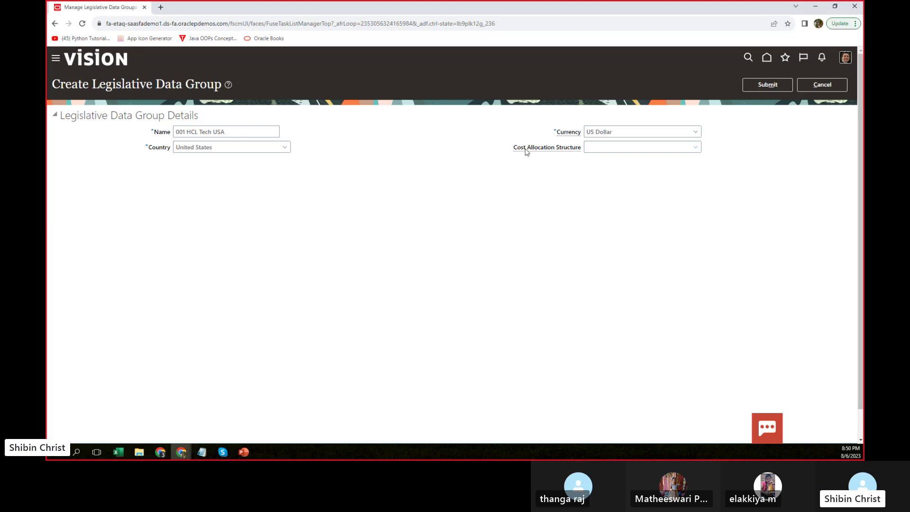
mouse_move(551, 152)
left_click(768, 83)
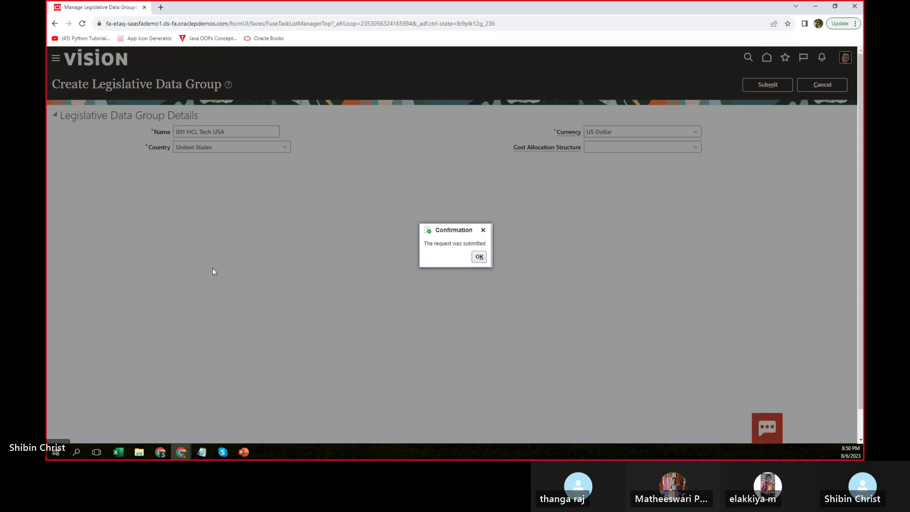
Dismiss the submission confirmation with OK
left_click(479, 256)
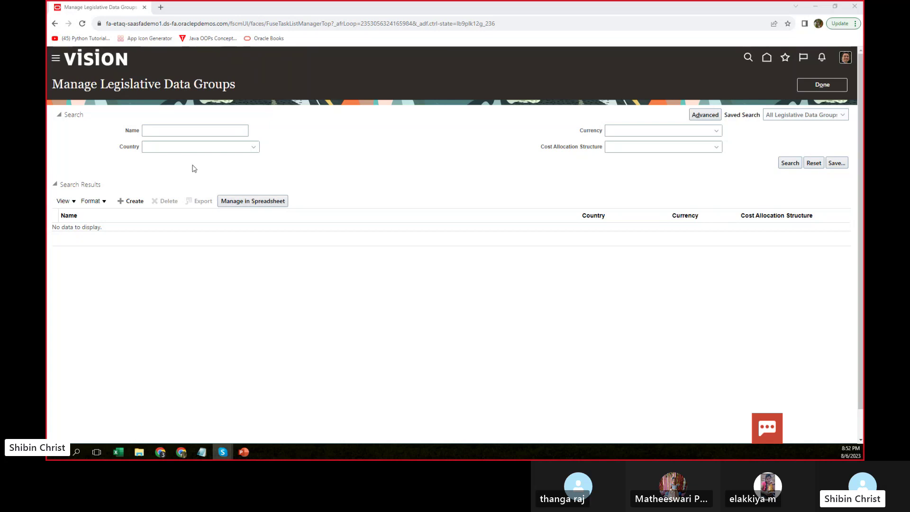
Search legislative data groups for 001 to find 001 HCL Tech USA, then switch to the slides
left_click(182, 130)
type("001")
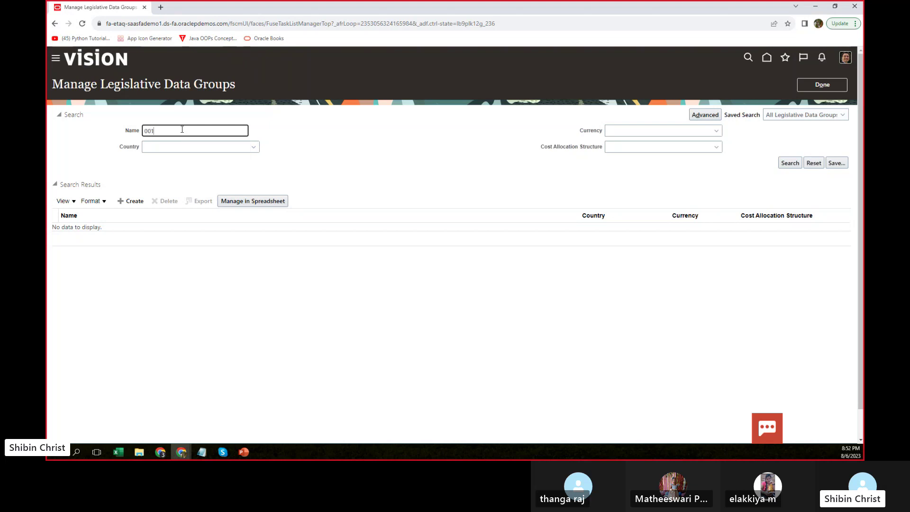
key("Return")
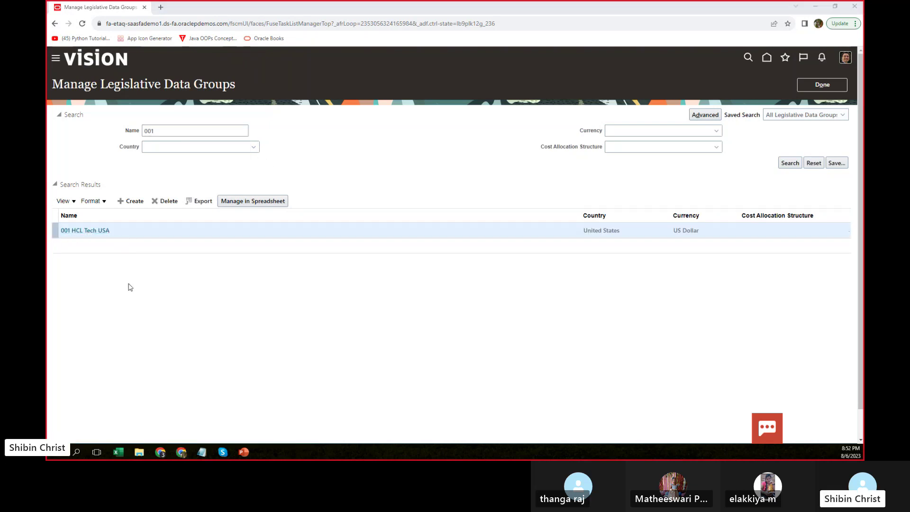
key("alt+Tab")
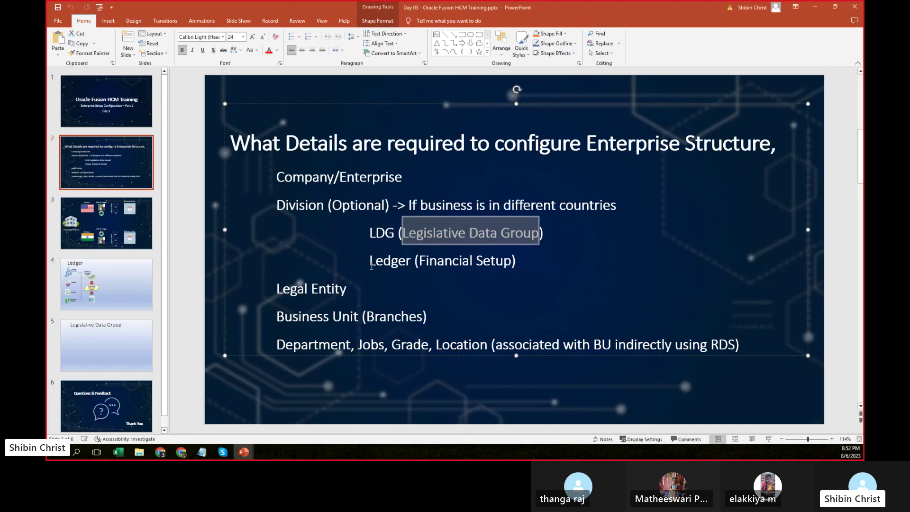
Highlight Ledger on the Enterprise Structure slide and switch back to the Oracle setup page
left_click_drag(370, 262, 406, 262)
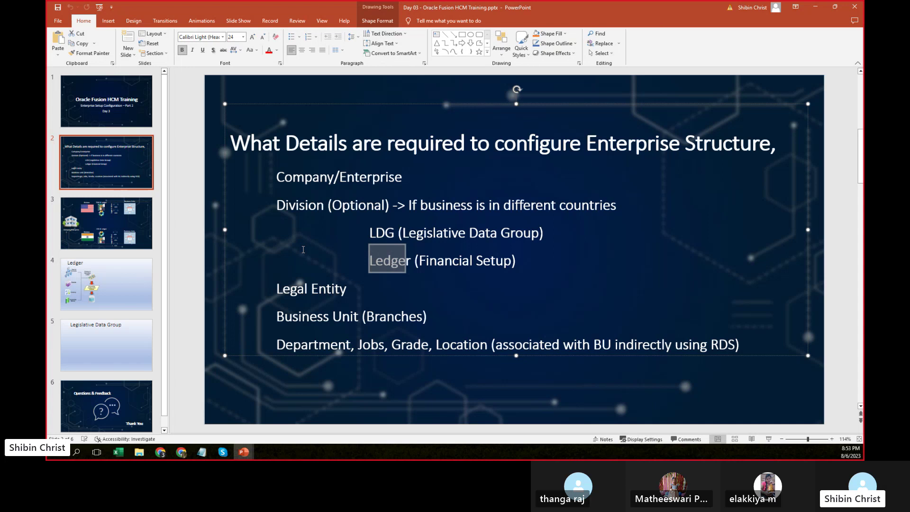
key("alt+Tab")
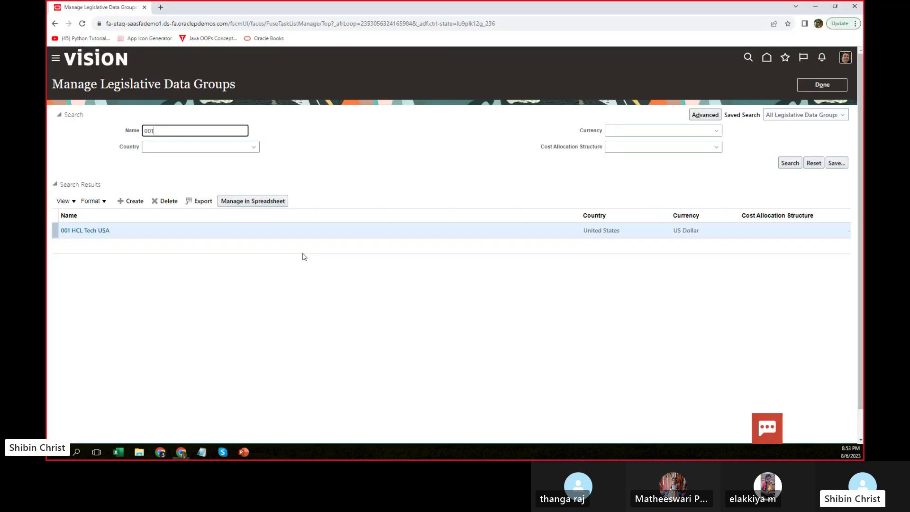
Close Manage Legislative Data Groups and return to the 'legislative' search results
left_click(809, 86)
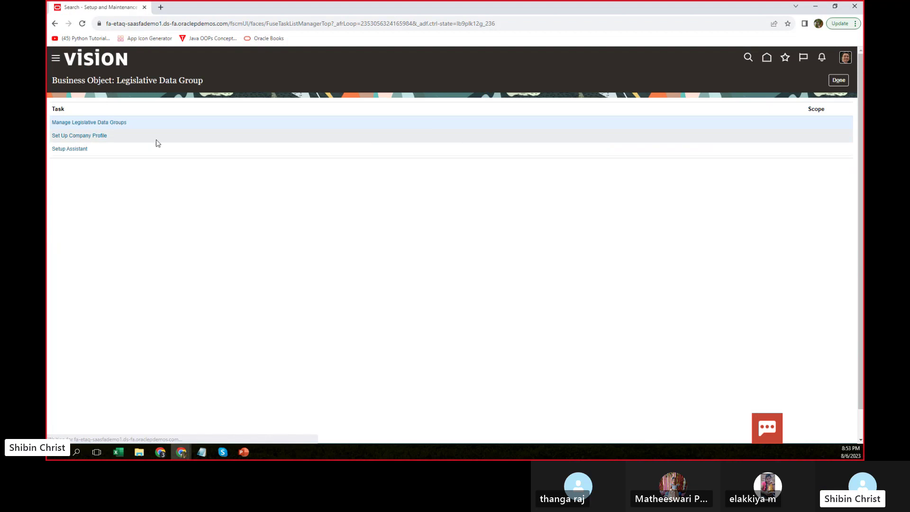
left_click(837, 81)
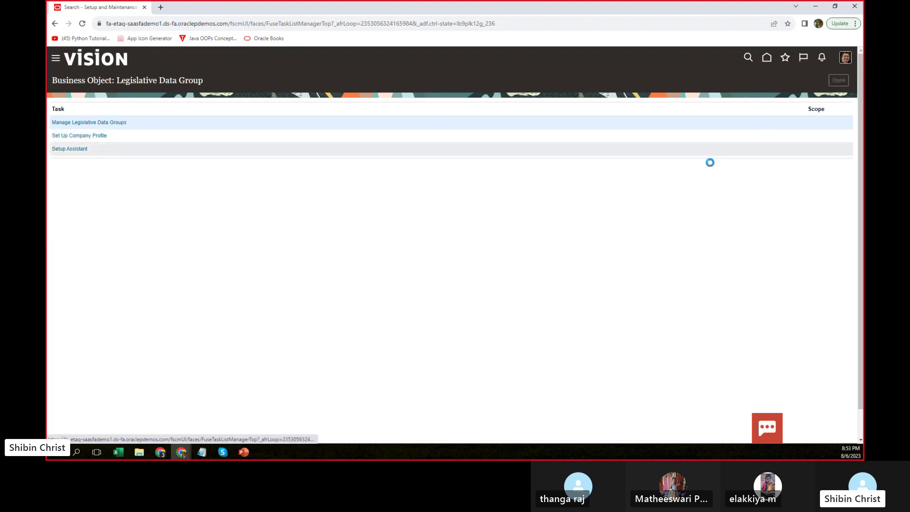
left_click(231, 109)
left_click_drag(231, 109, 208, 109)
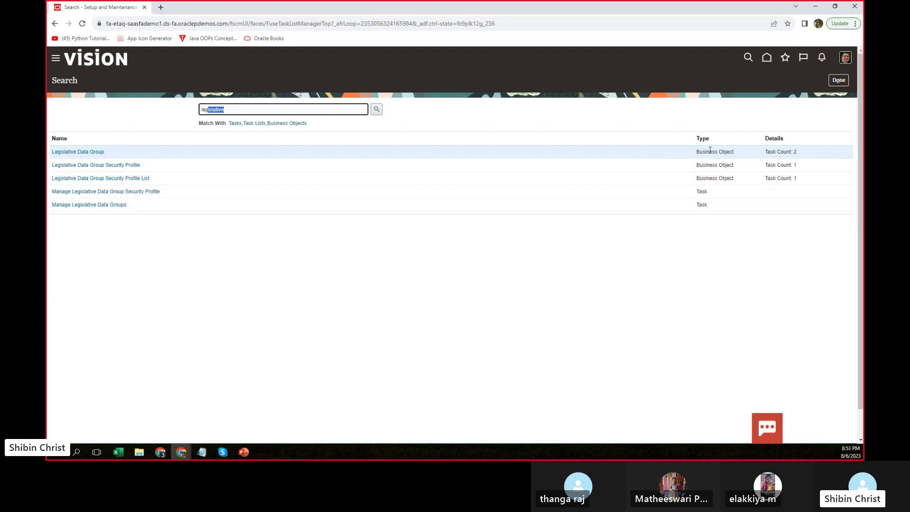
Zoom the page in, open the Legislative Data Group business object, and come back to the results
left_click_drag(696, 152, 738, 152)
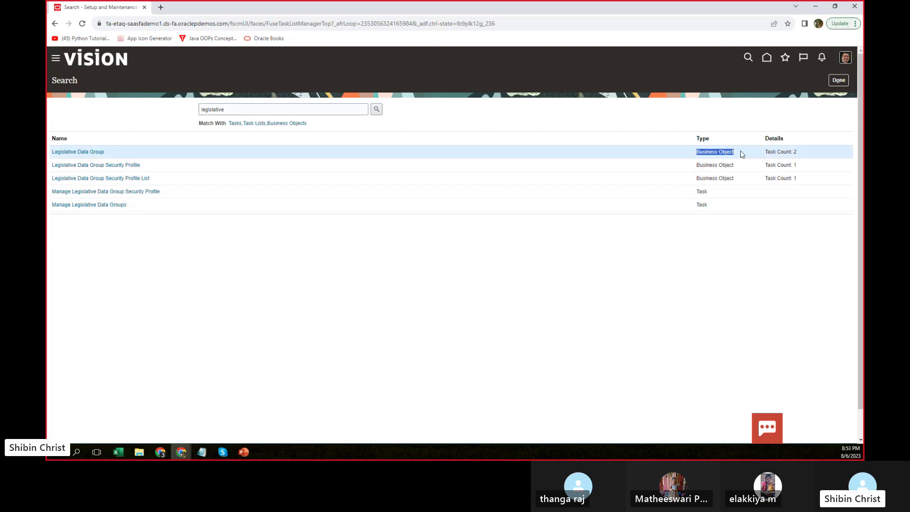
key("ctrl+plus")
key("ctrl+plus")
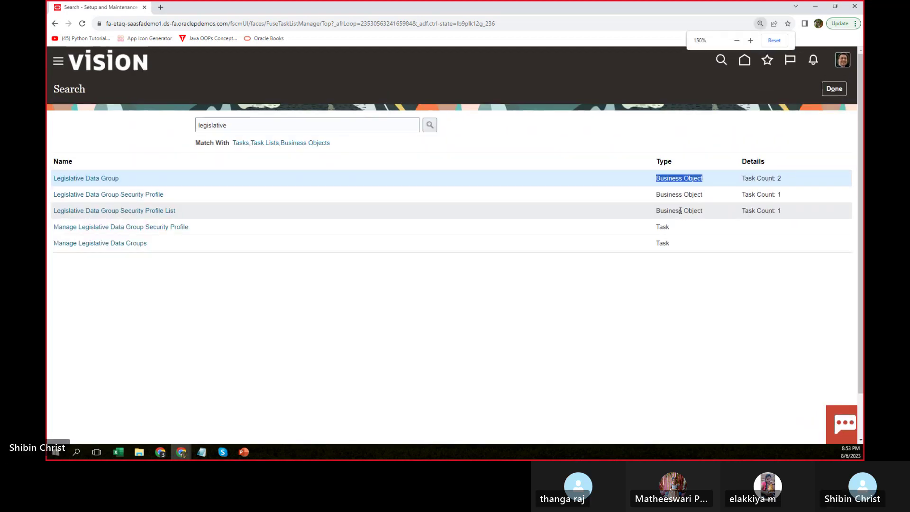
key("ctrl+plus")
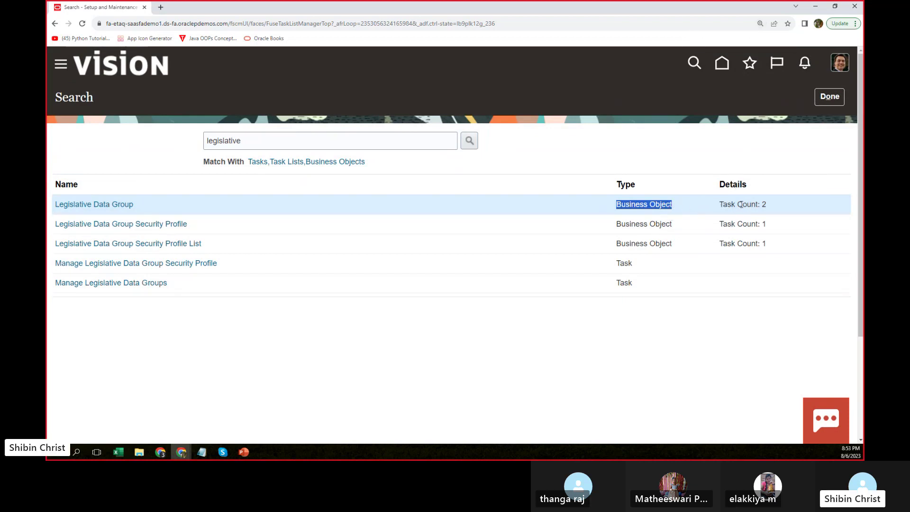
left_click(765, 205)
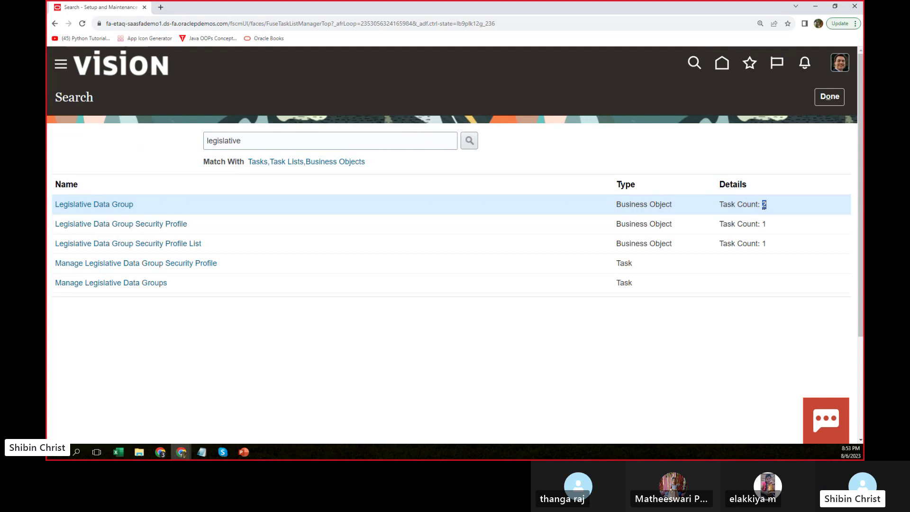
left_click(114, 204)
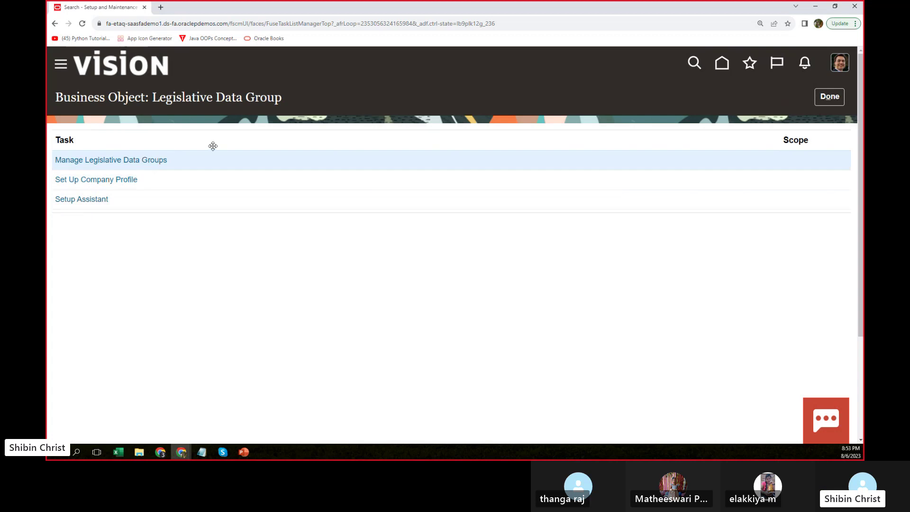
left_click(842, 101)
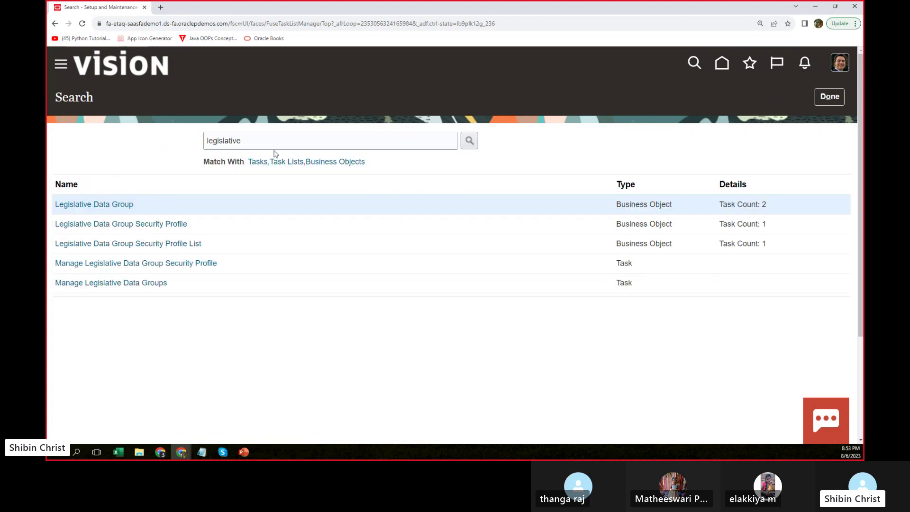
left_click_drag(262, 144, 214, 144)
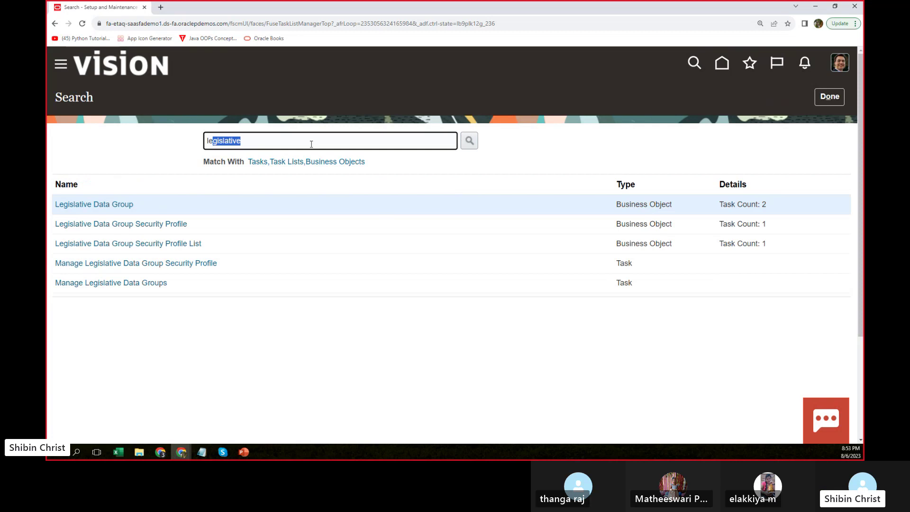
Search the setup tasks for 'ledger', comparing the results against the training slides
type("g")
type("ger")
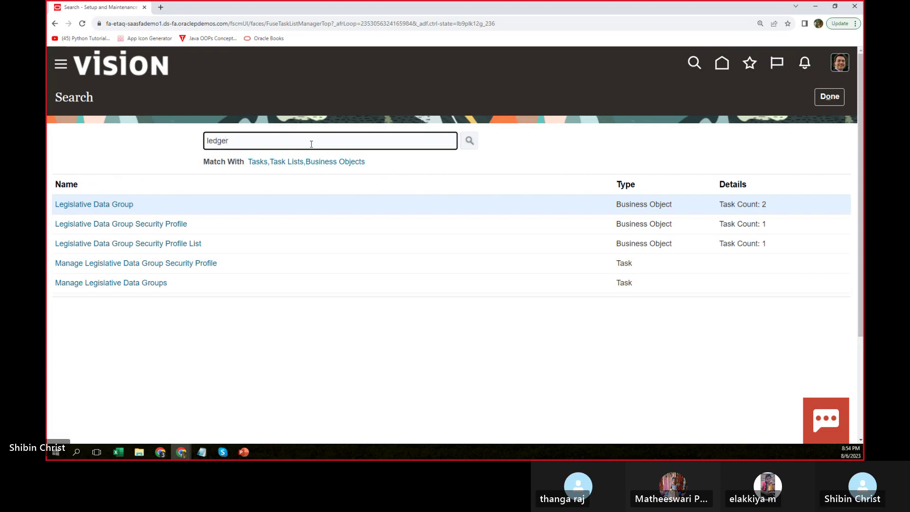
key("Return")
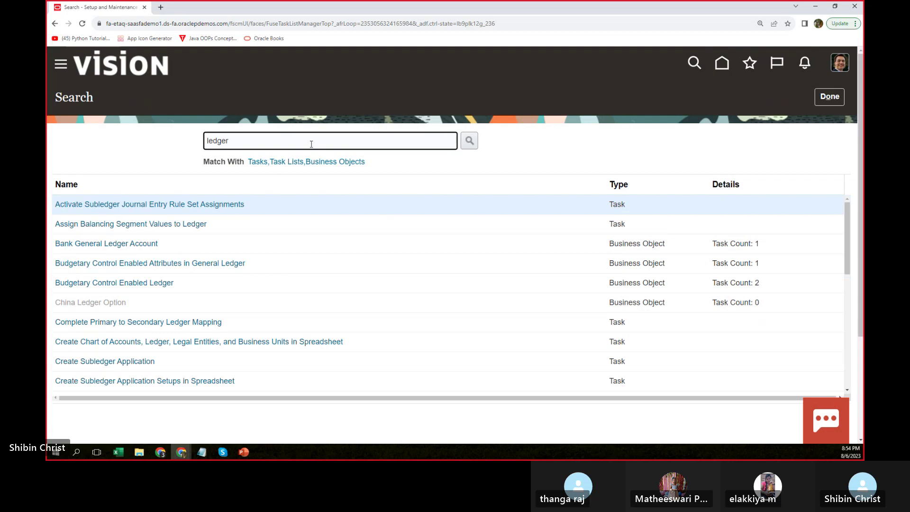
key("alt+Tab")
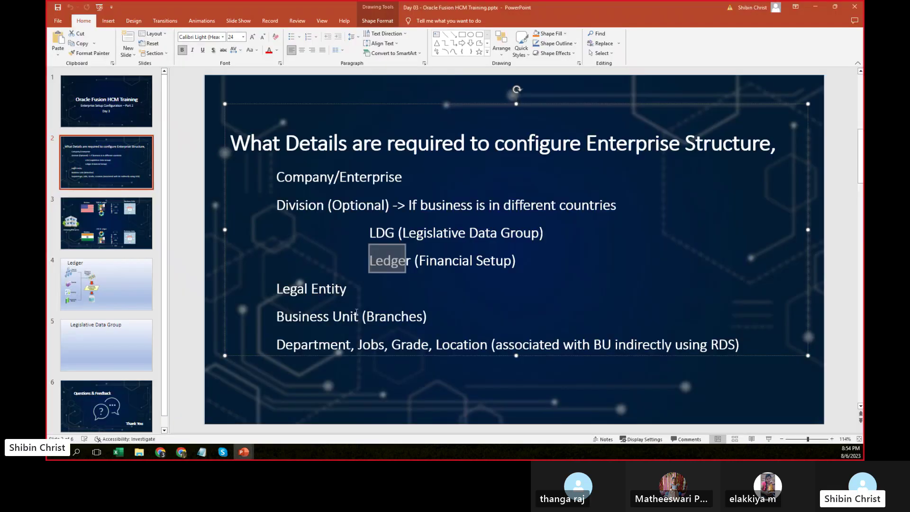
key("alt+Tab")
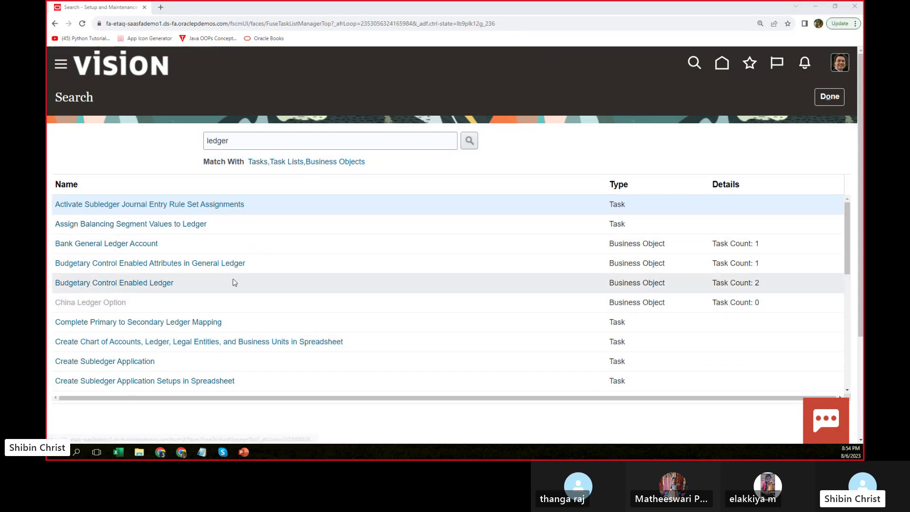
key("alt+Tab")
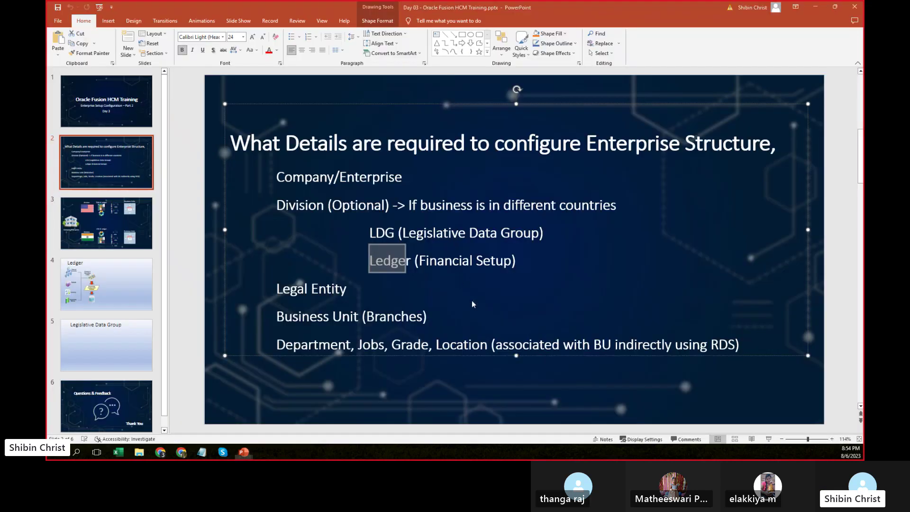
key("alt+Tab")
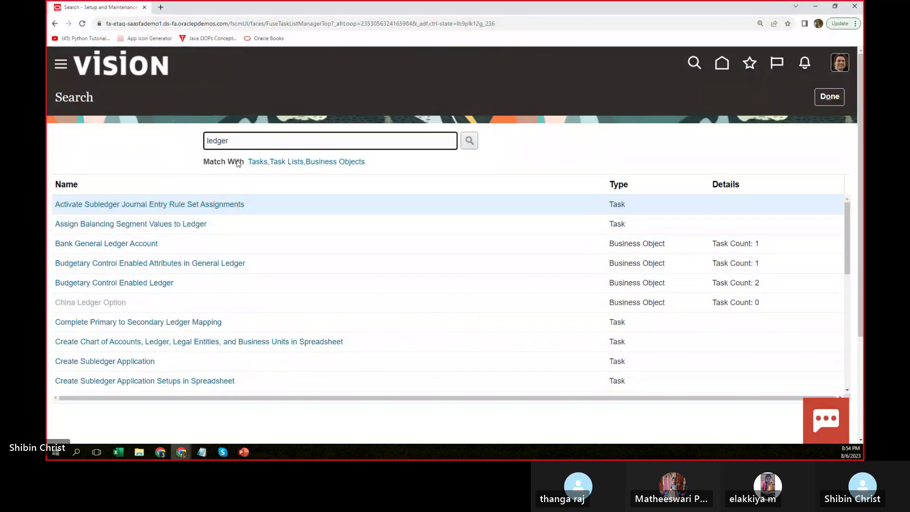
Scroll to Manage Ledgers in the ledger results and open it, closing the stray public sector tab
scroll(292, 345, "down", 3)
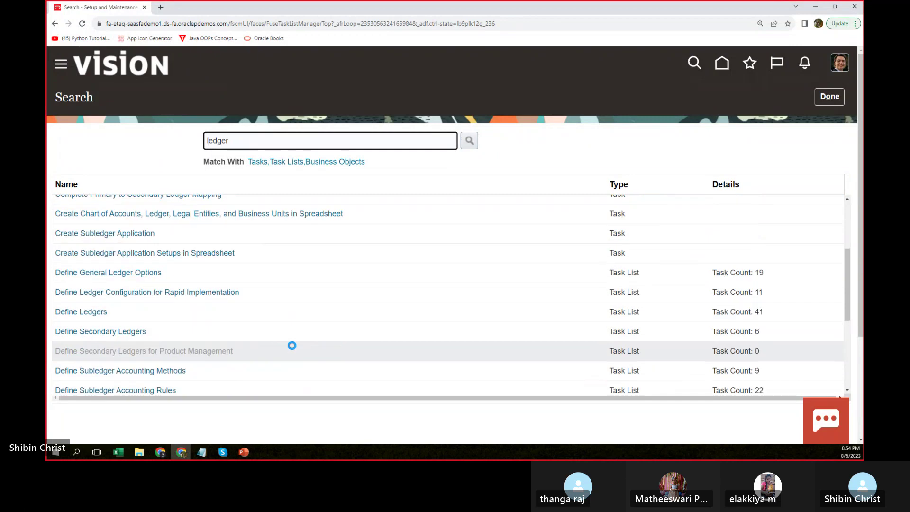
scroll(223, 333, "down", 5)
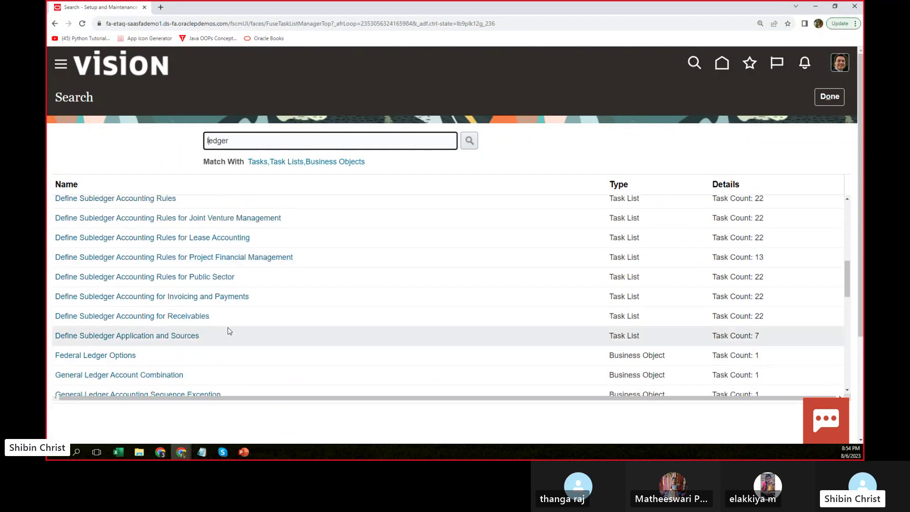
scroll(229, 331, "down", 2)
scroll(229, 330, "down", 10)
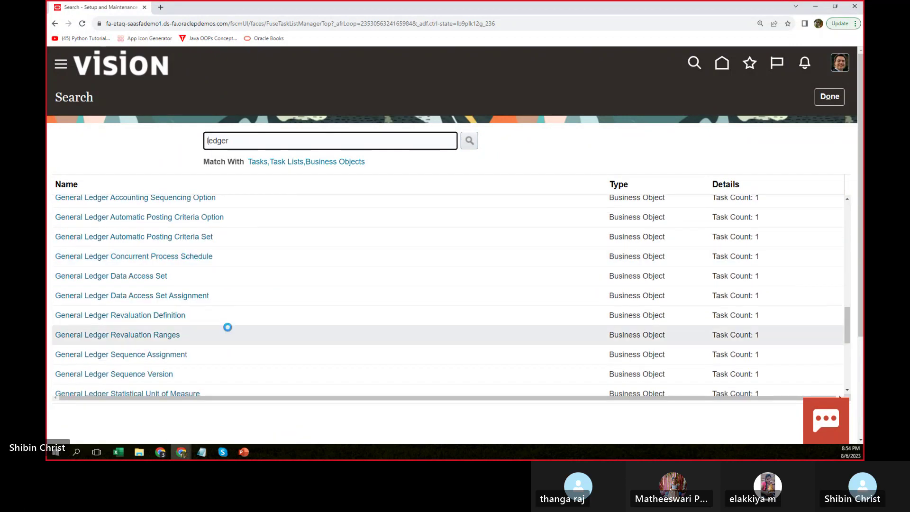
scroll(229, 330, "down", 5)
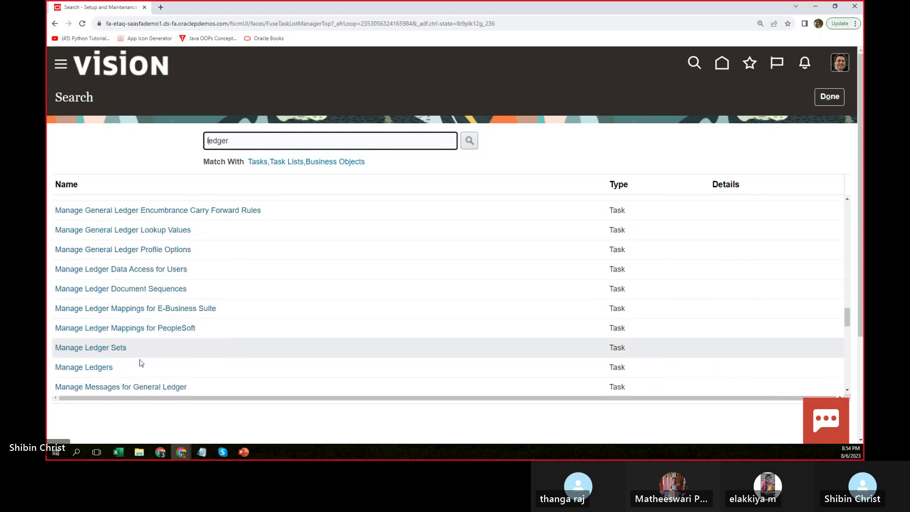
left_click(96, 369)
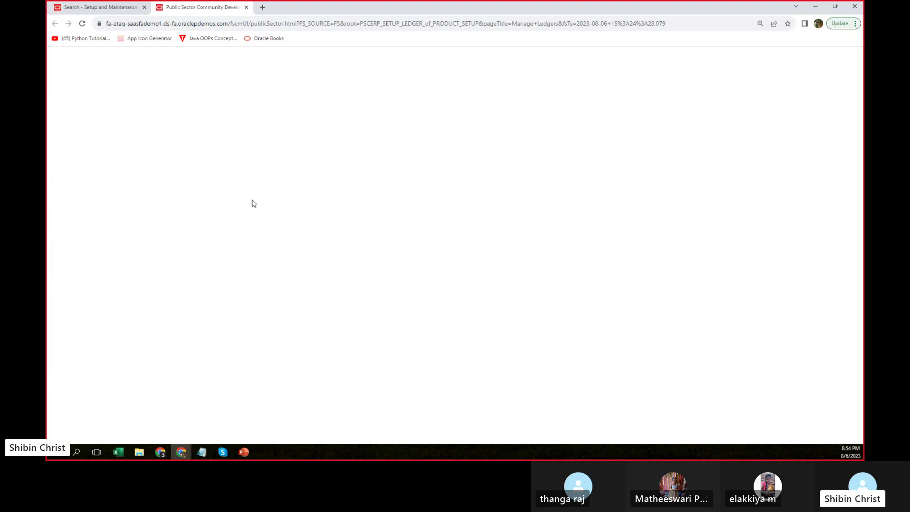
left_click(246, 7)
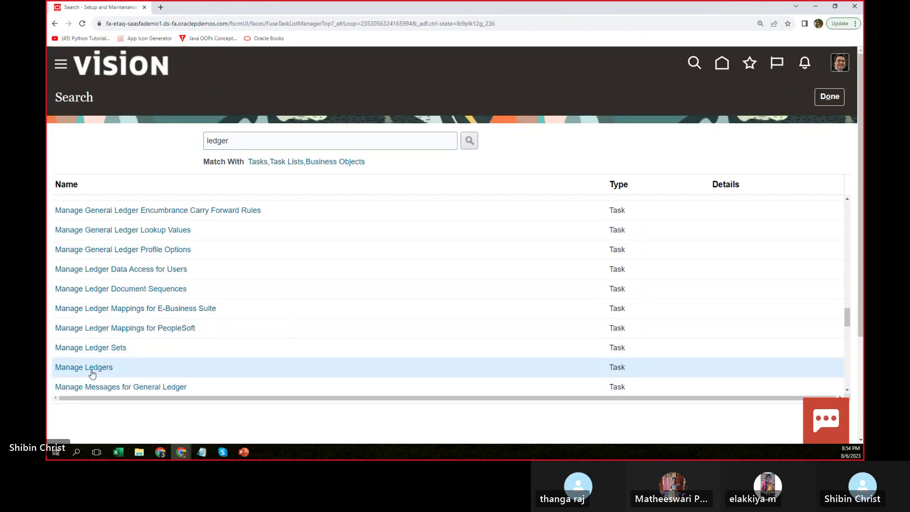
scroll(239, 347, "down", 3)
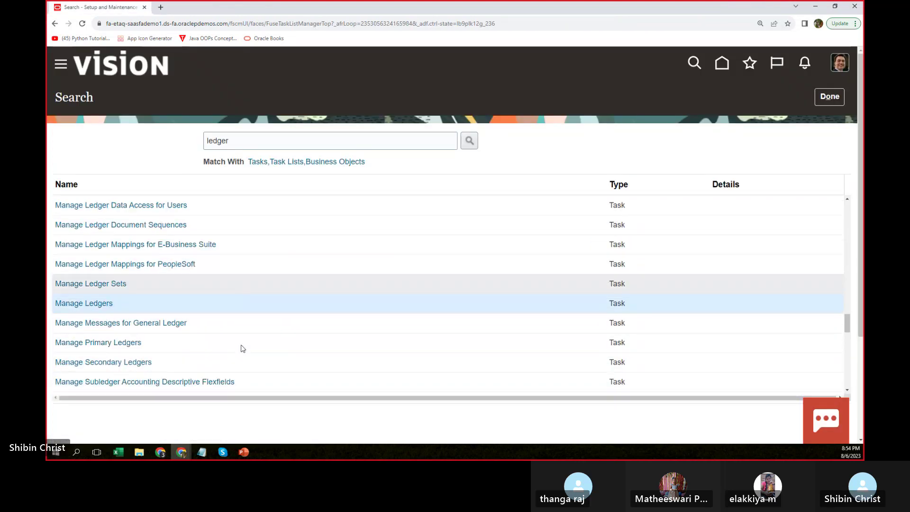
Open Manage Primary Ledgers, review the existing ledgers, and start a new primary ledger
left_click(97, 343)
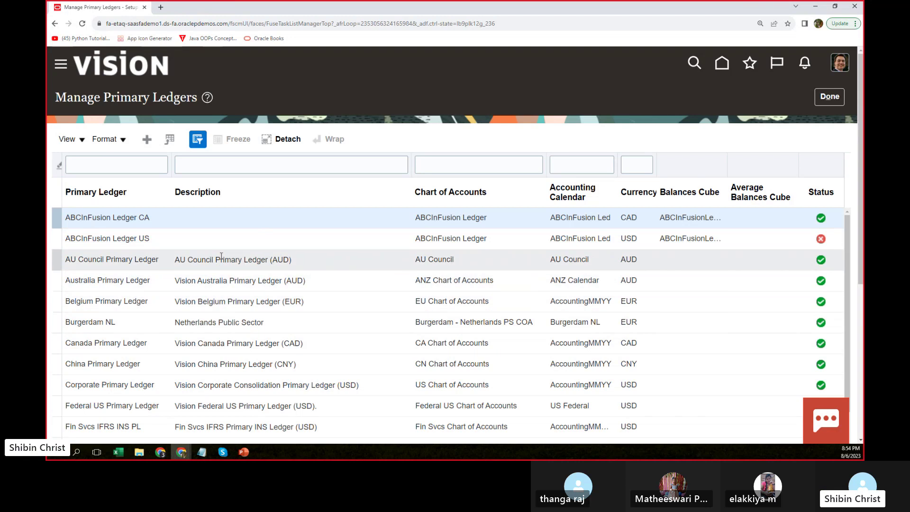
scroll(220, 255, "down", 6)
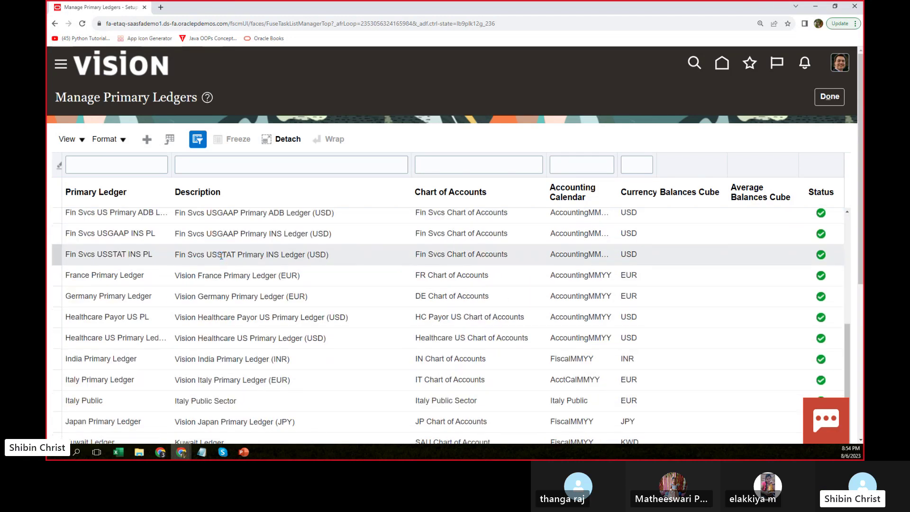
scroll(222, 289, "up", 6)
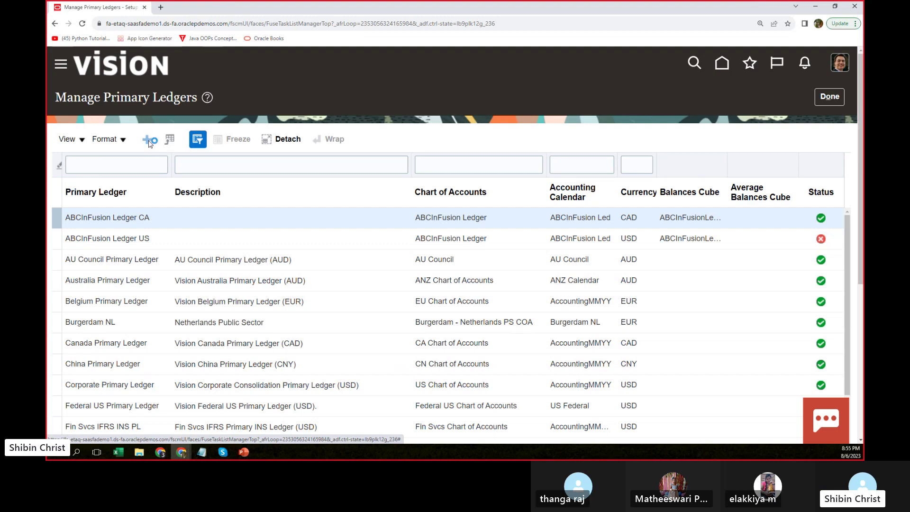
left_click(149, 143)
left_click(310, 157)
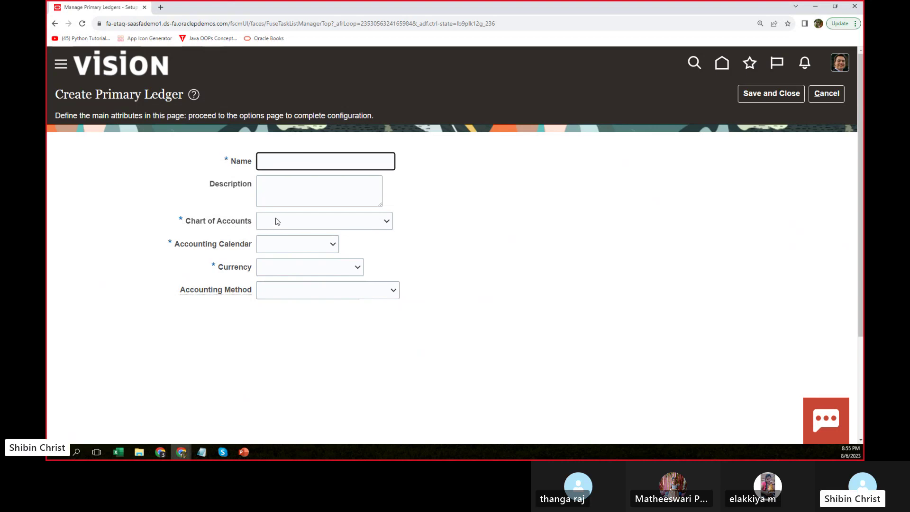
left_click(294, 225)
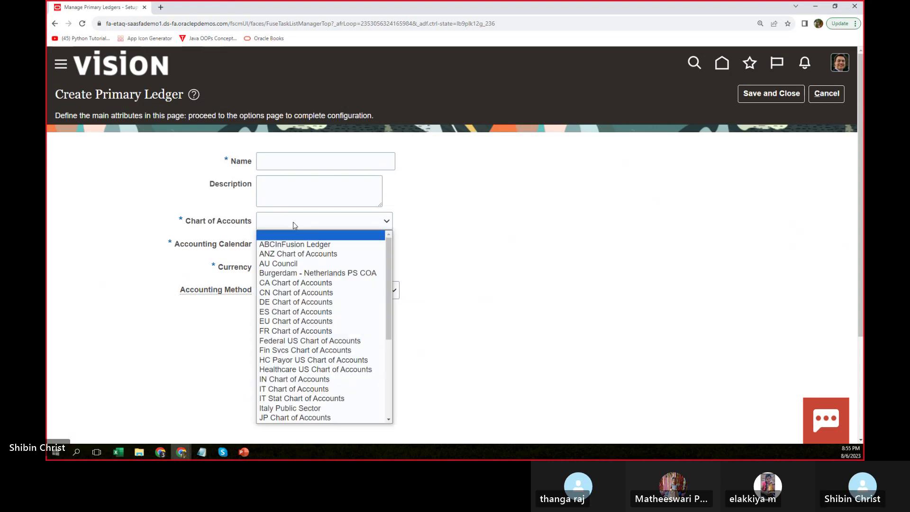
left_click(294, 225)
left_click(318, 244)
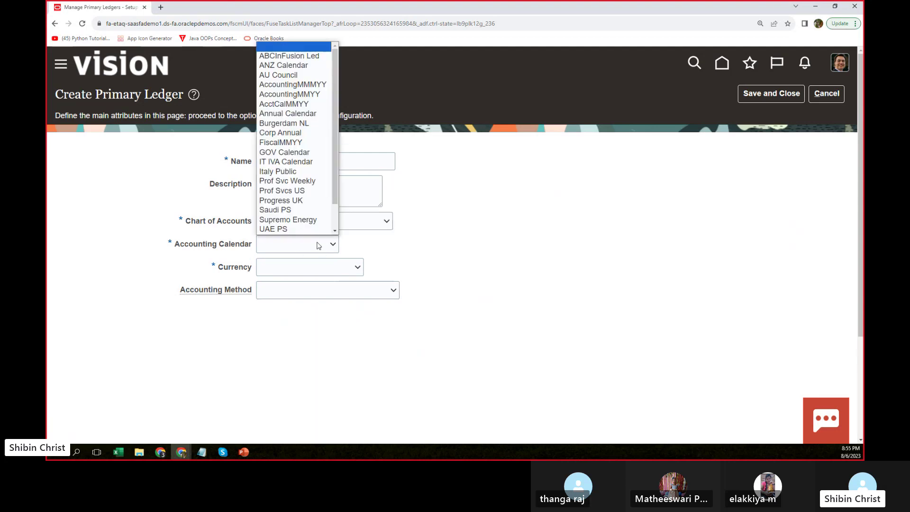
left_click(305, 246)
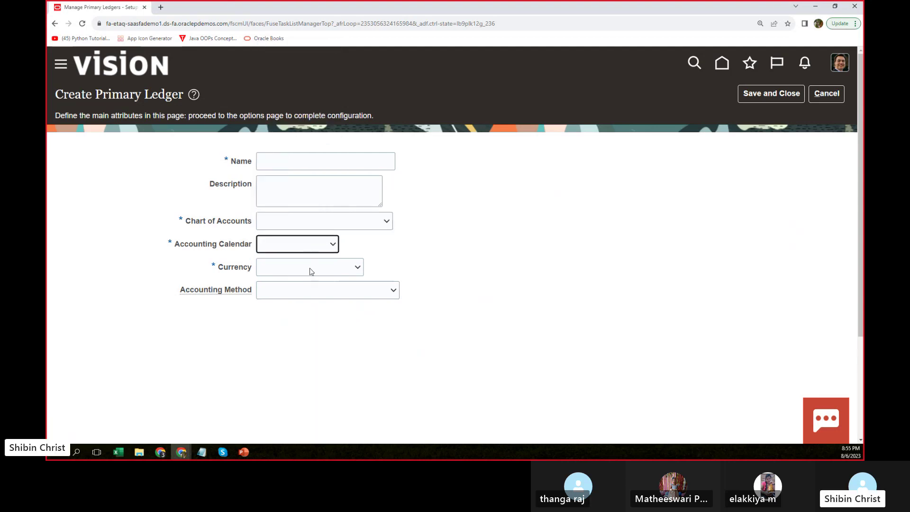
left_click(311, 268)
left_click(310, 269)
left_click(366, 291)
left_click(365, 291)
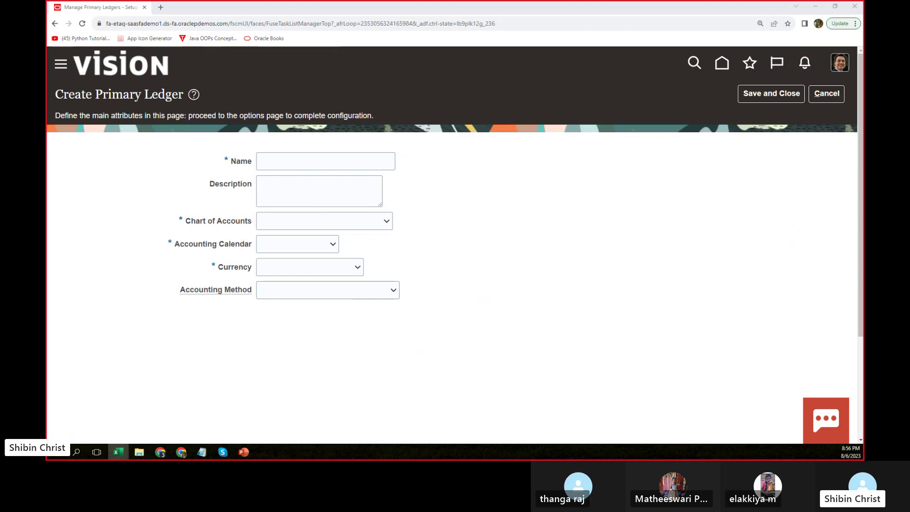
key("alt+Tab")
left_click_drag(558, 122, 510, 67)
key("super+Down")
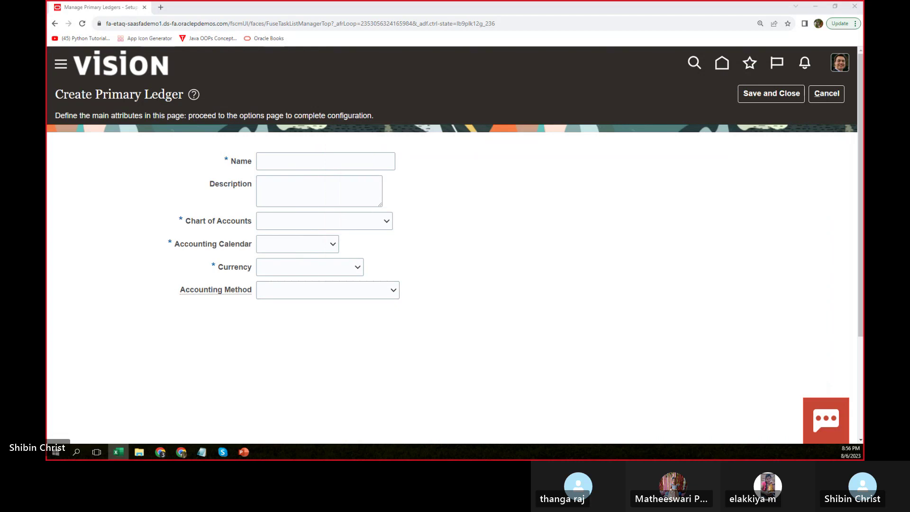
key("alt+Tab")
key("alt+Tab")
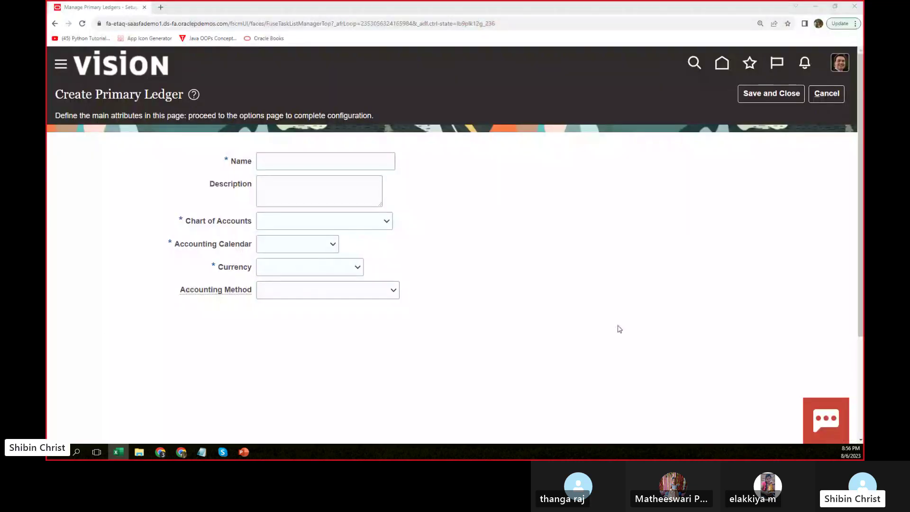
left_click(387, 222)
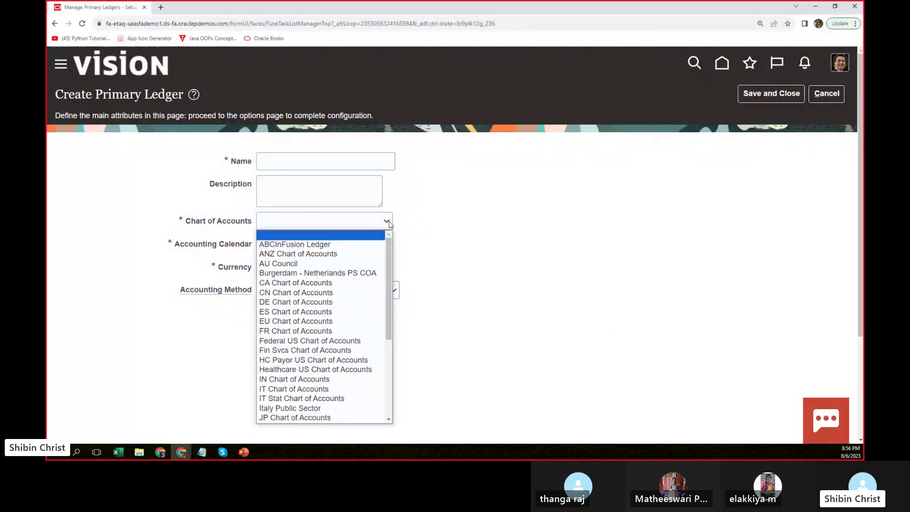
left_click(280, 159)
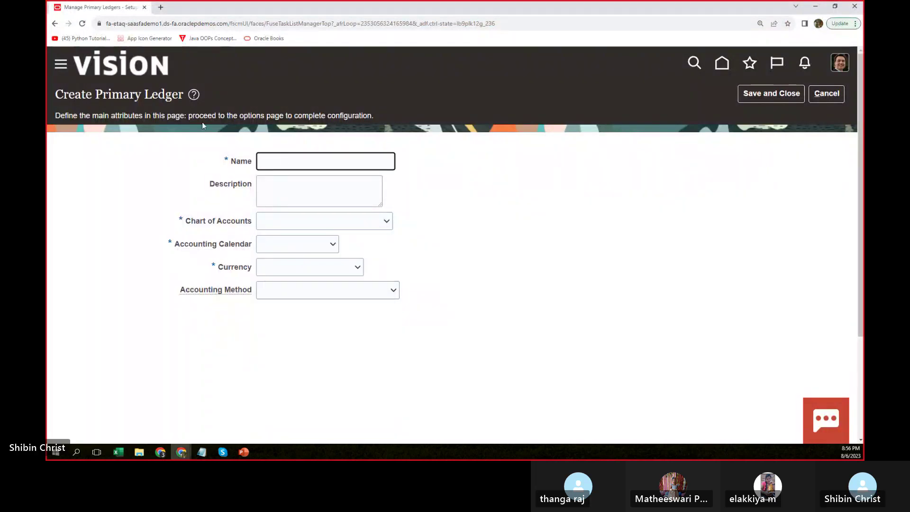
left_click(193, 94)
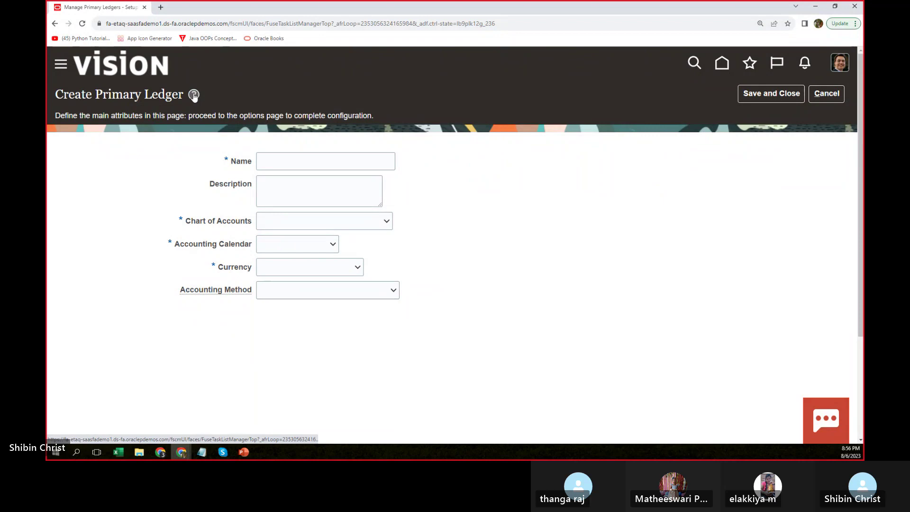
Browse the Ledgers and Subledgers, Accounting Configuration Offerings and Primary Ledgers help pages
left_click(400, 242)
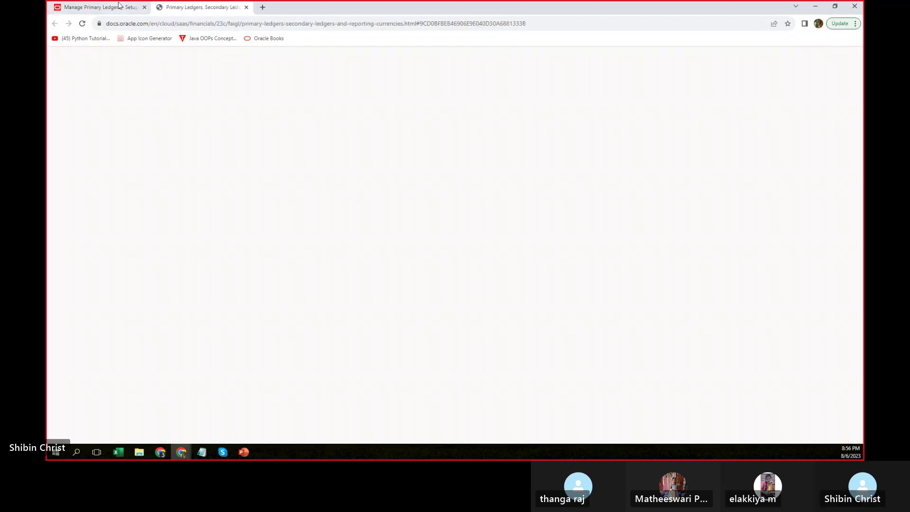
left_click(109, 7)
left_click(408, 201)
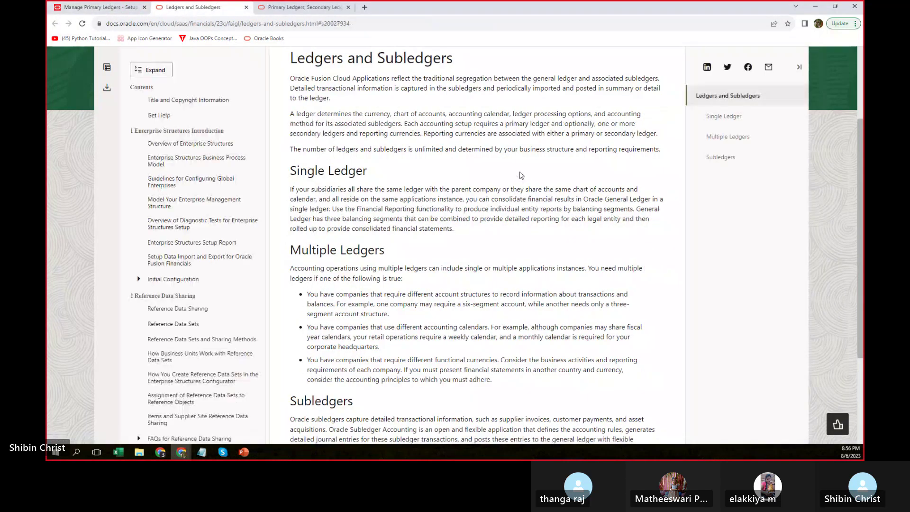
scroll(520, 174, "down", 3)
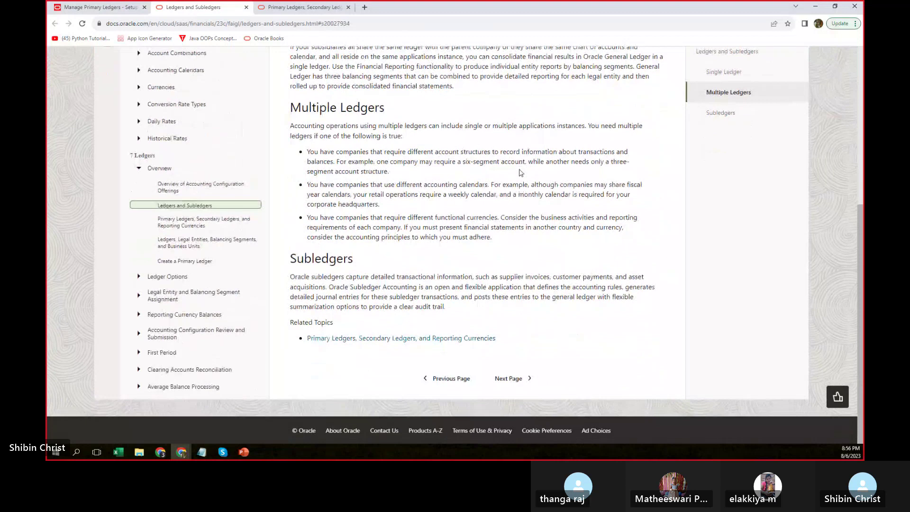
left_click(171, 187)
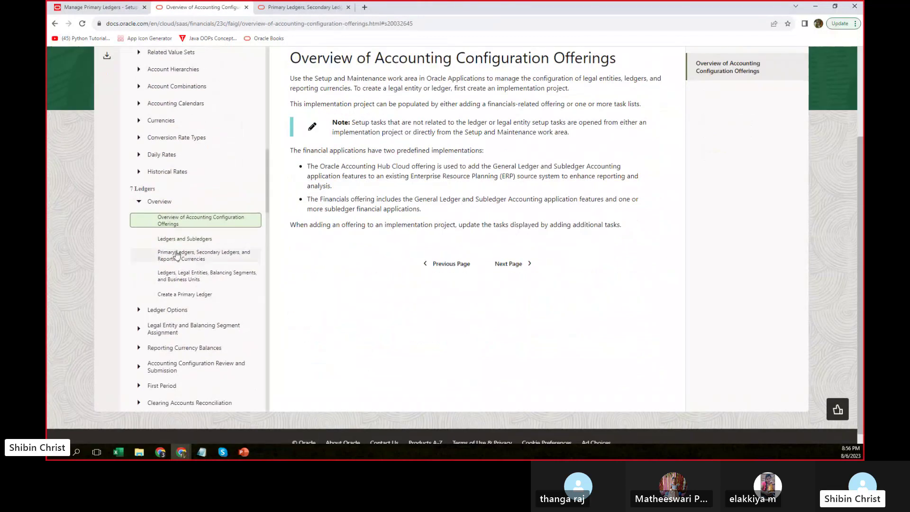
left_click(175, 252)
scroll(493, 256, "down", 10)
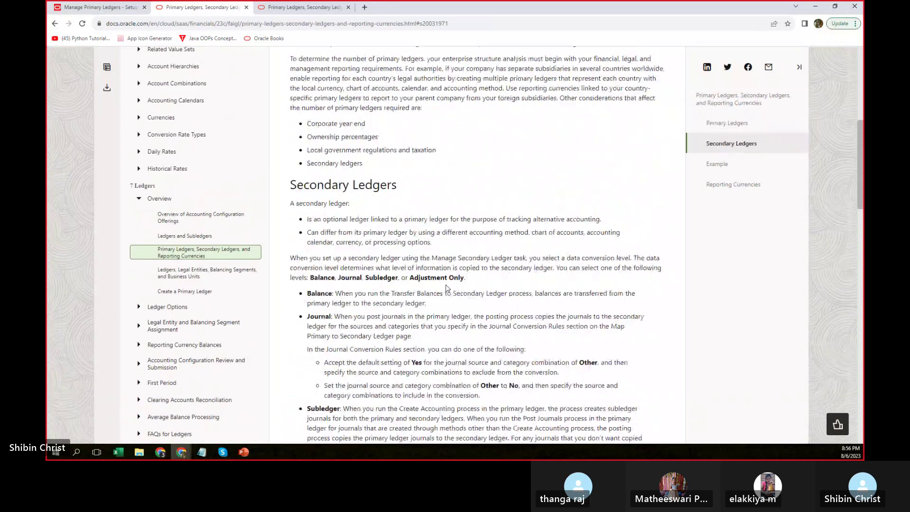
scroll(449, 272, "down", 15)
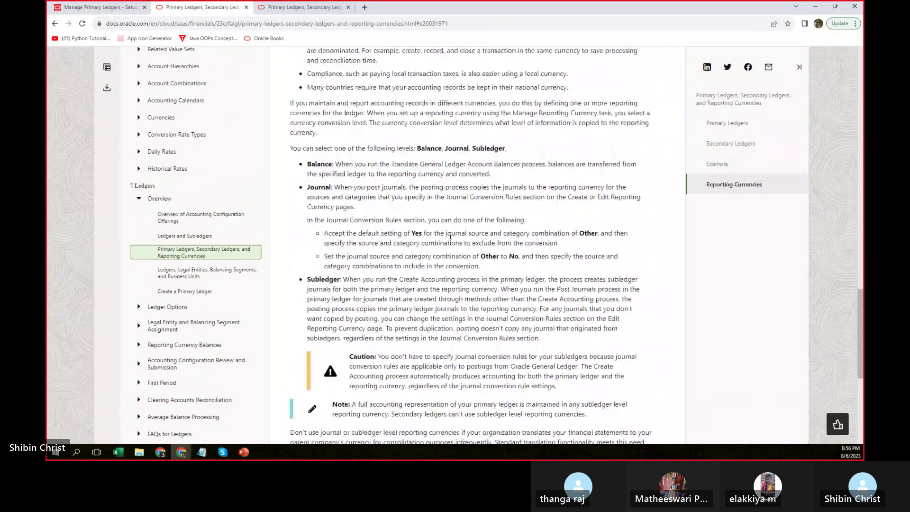
Read the Ledgers, Legal Entities help and the Create a Primary Ledger guide, then return to the form
left_click(192, 228)
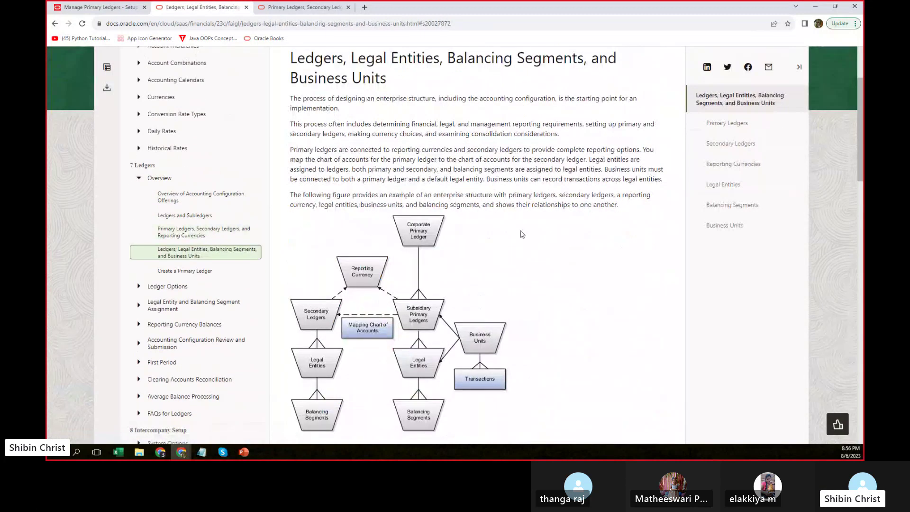
scroll(513, 230, "down", 3)
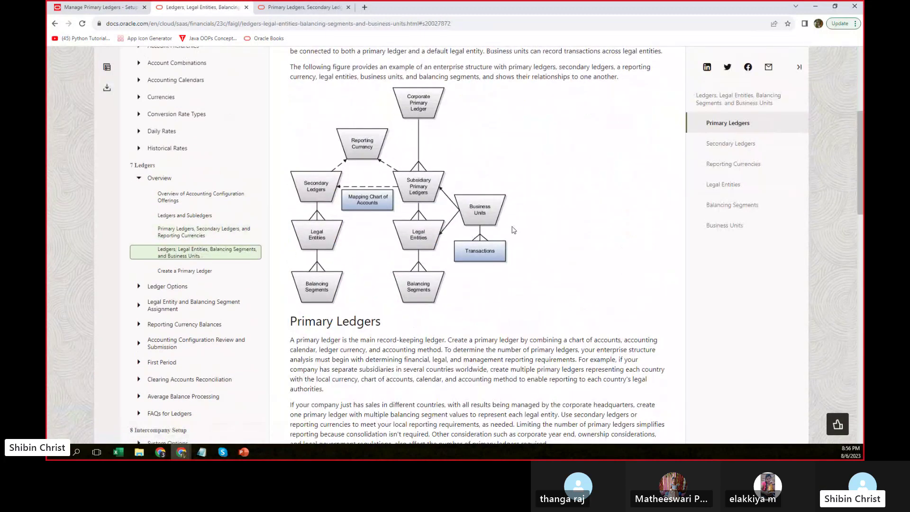
scroll(534, 204, "down", 10)
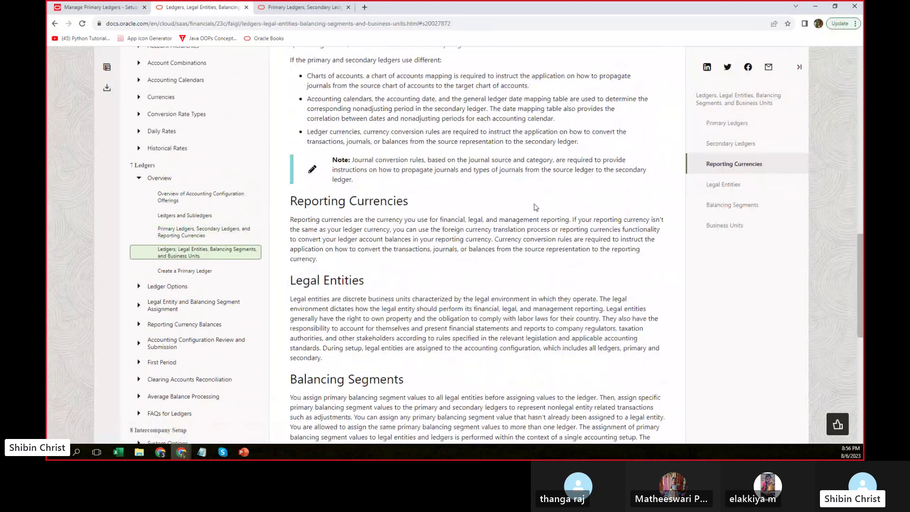
scroll(534, 204, "down", 3)
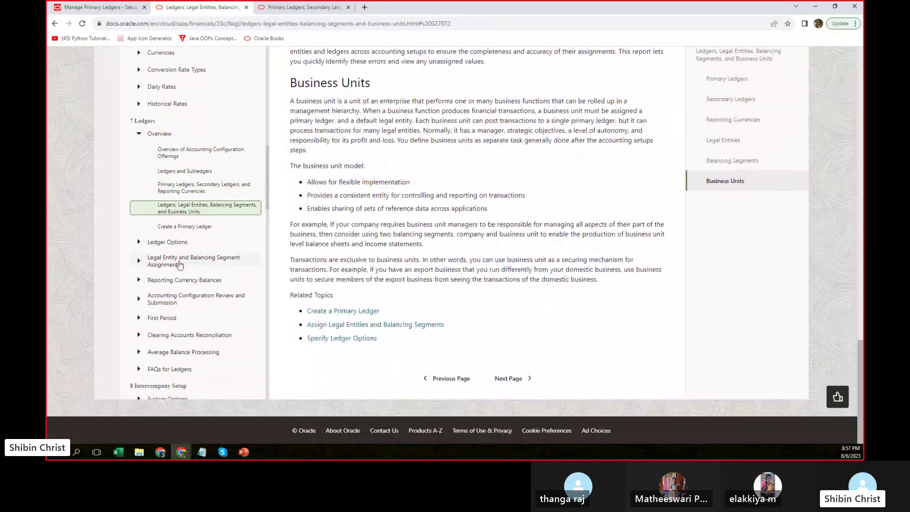
left_click(185, 226)
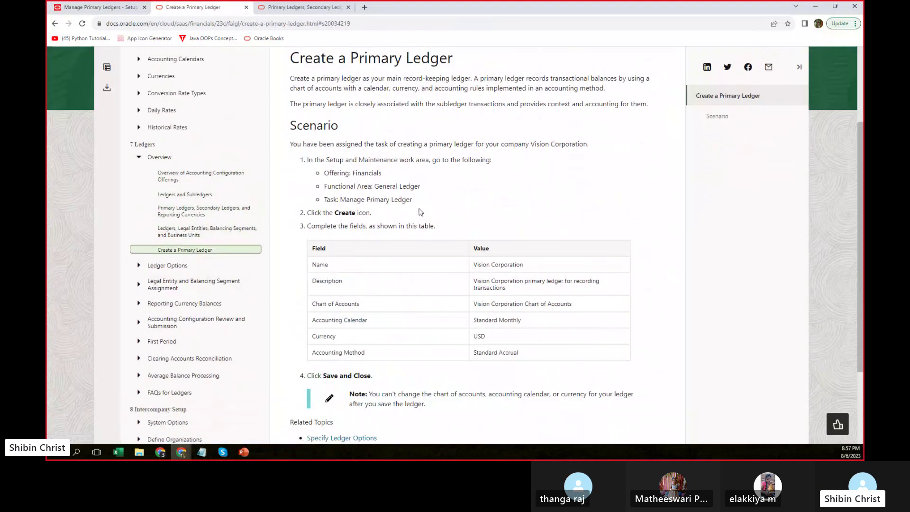
scroll(515, 186, "down", 2)
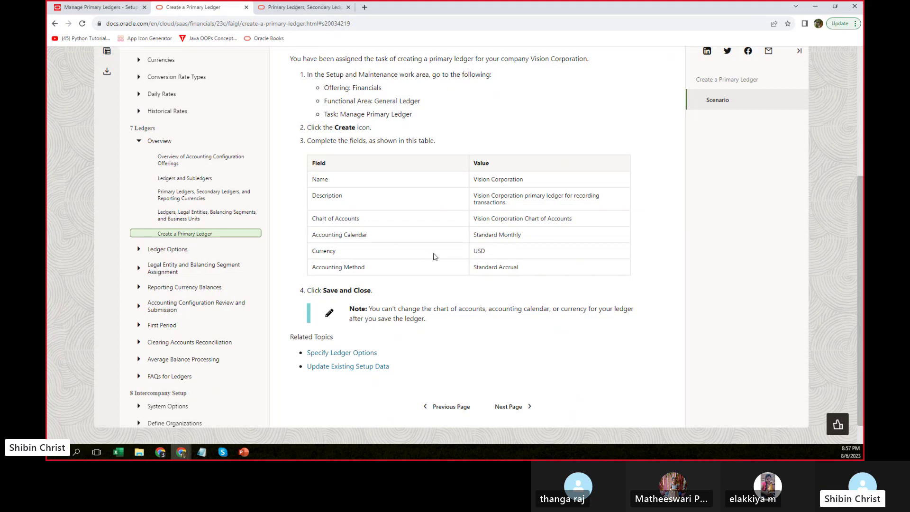
scroll(437, 251, "down", 1)
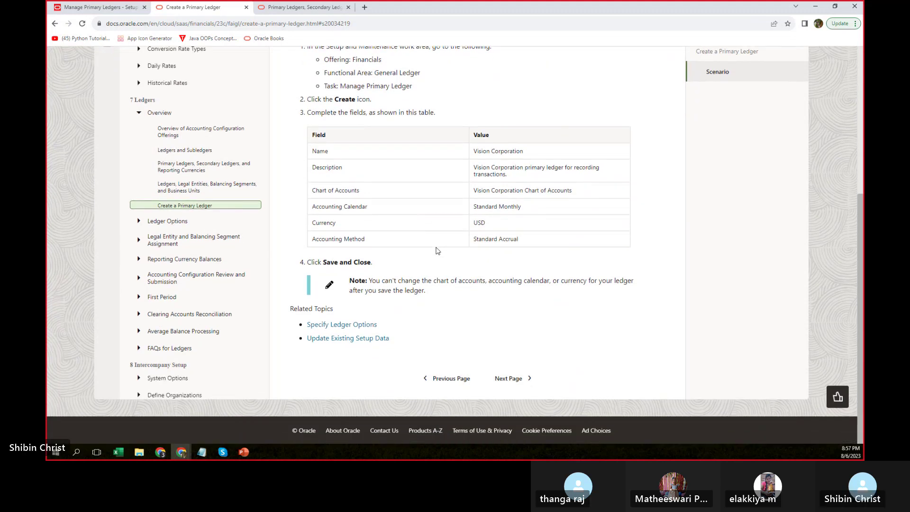
scroll(437, 251, "up", 3)
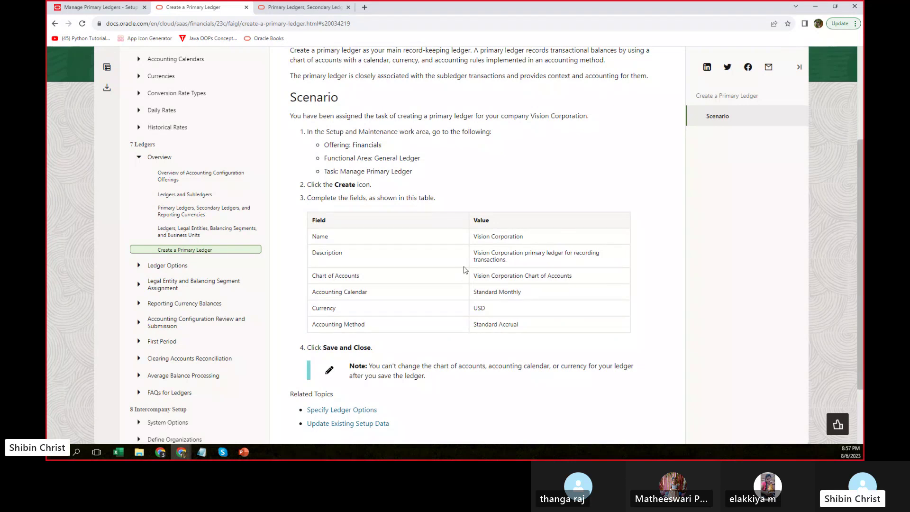
left_click(100, 7)
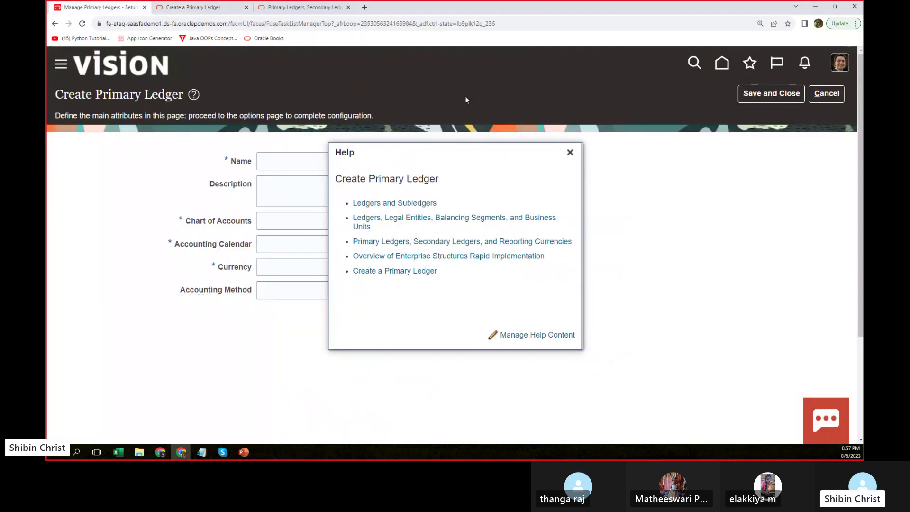
Close the Help topics window over the Create Primary Ledger form
left_click(570, 152)
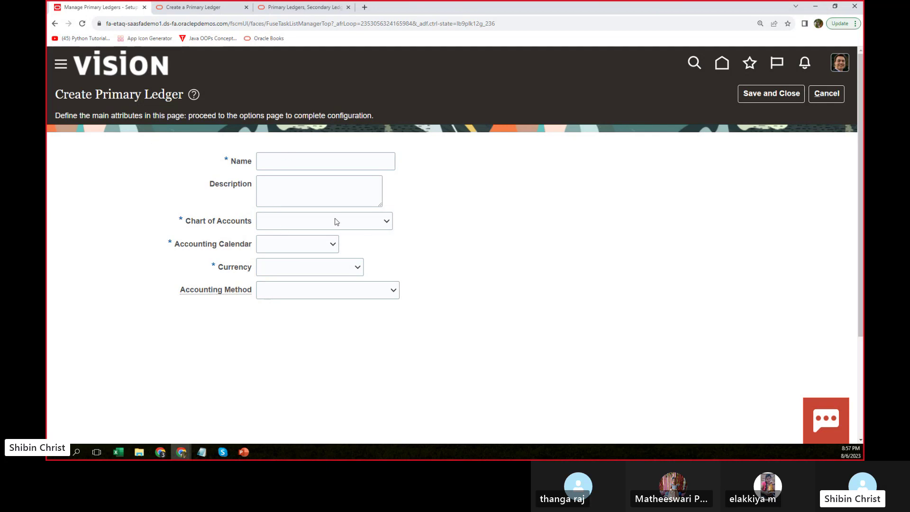
Set the ledger's chart of accounts to US Chart of Accounts
left_click(373, 226)
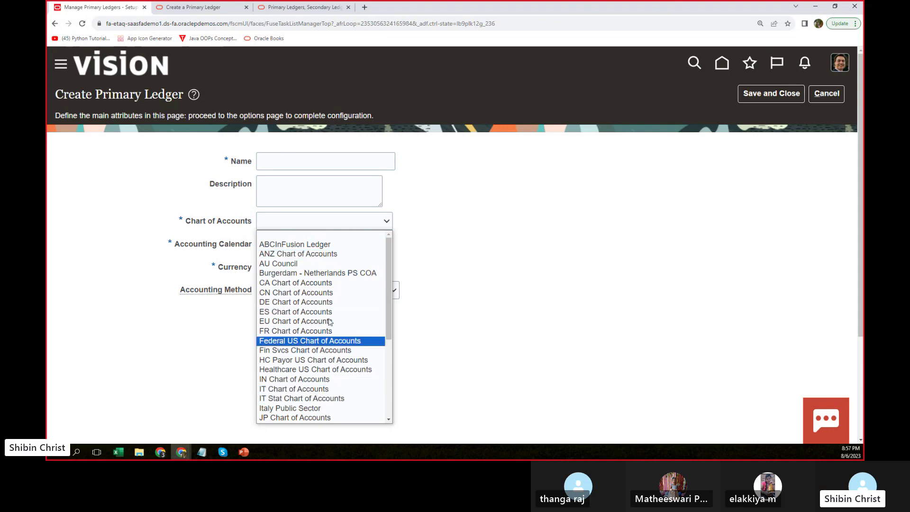
left_click(306, 220)
left_click(305, 220)
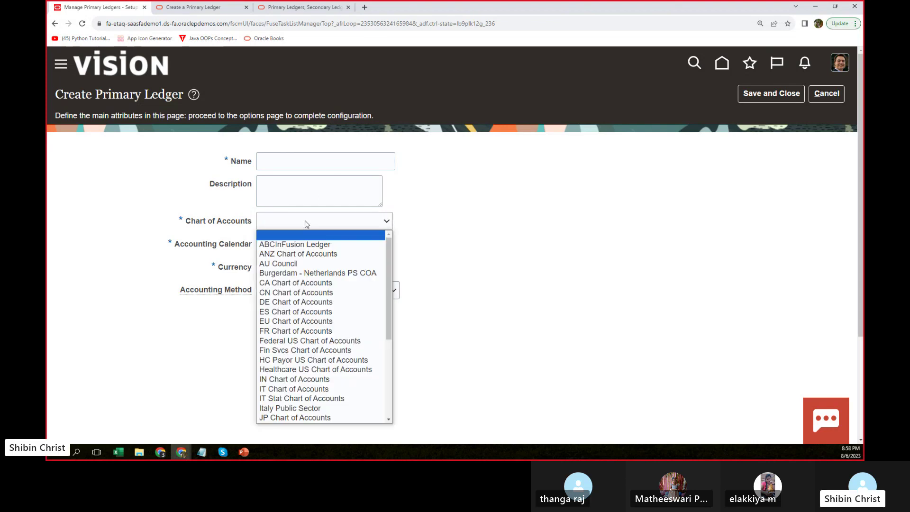
type("us")
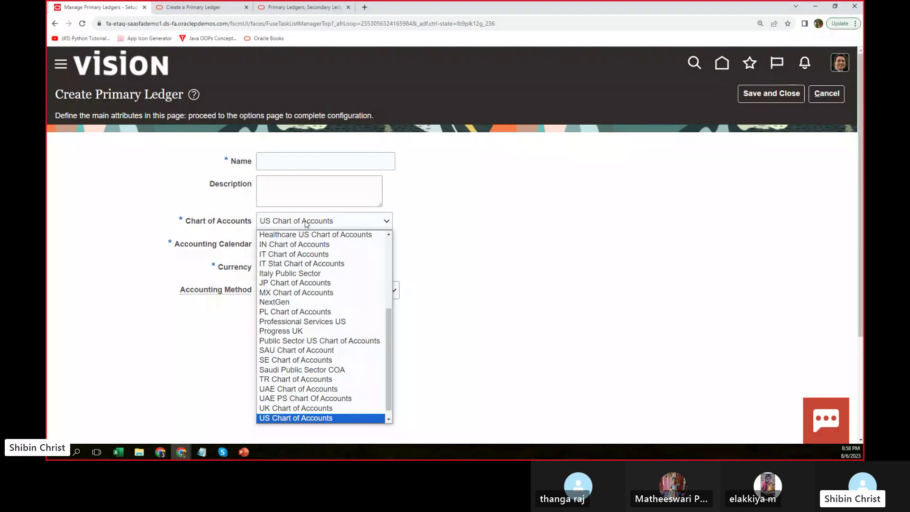
left_click(295, 417)
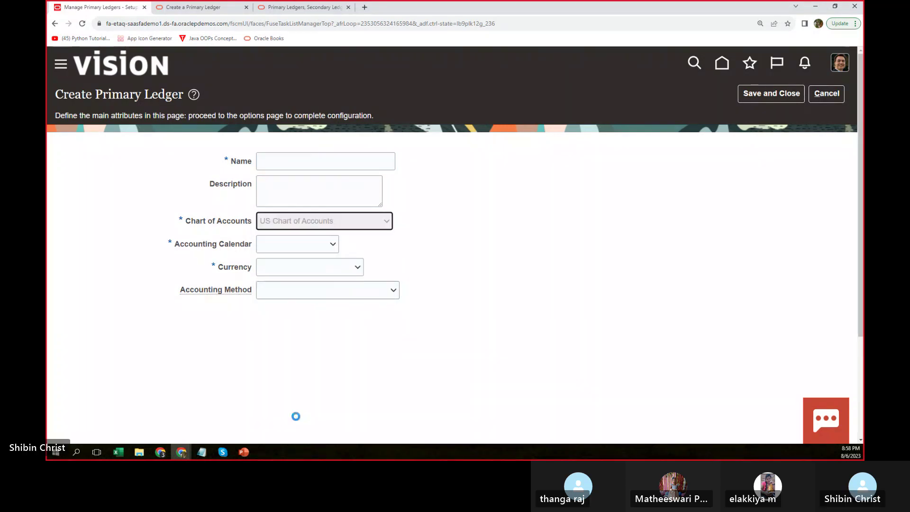
Choose US Federal as the accounting calendar and USD - US Dollar as the currency
left_click(331, 246)
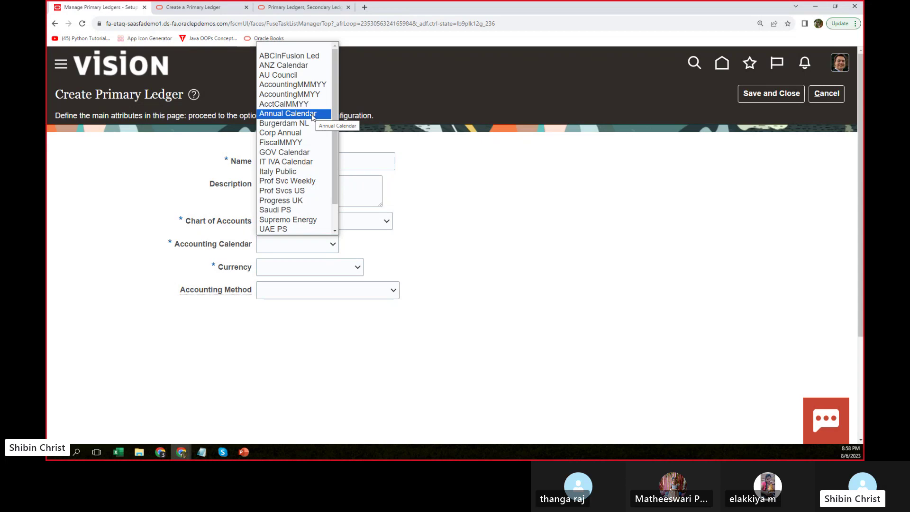
scroll(332, 180, "down", 2)
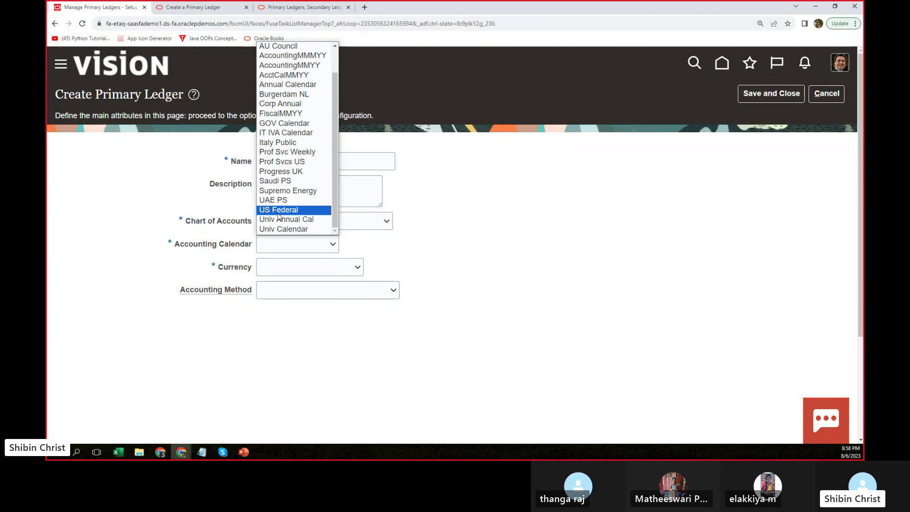
left_click(281, 211)
left_click(358, 268)
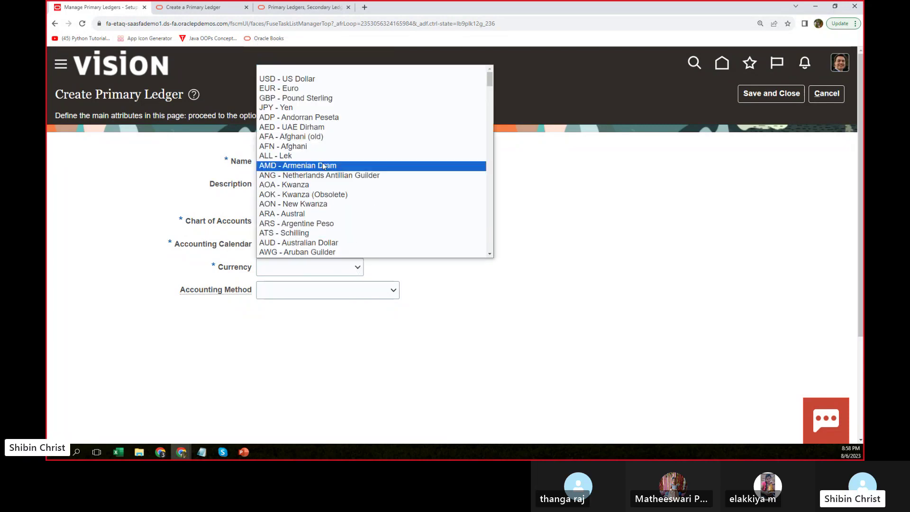
left_click(296, 79)
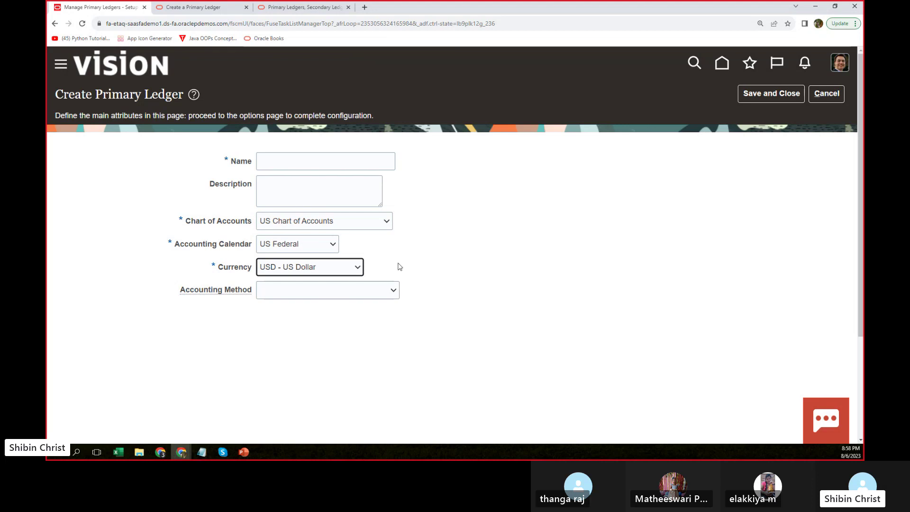
Set the accounting method to US Federal
mouse_move(209, 294)
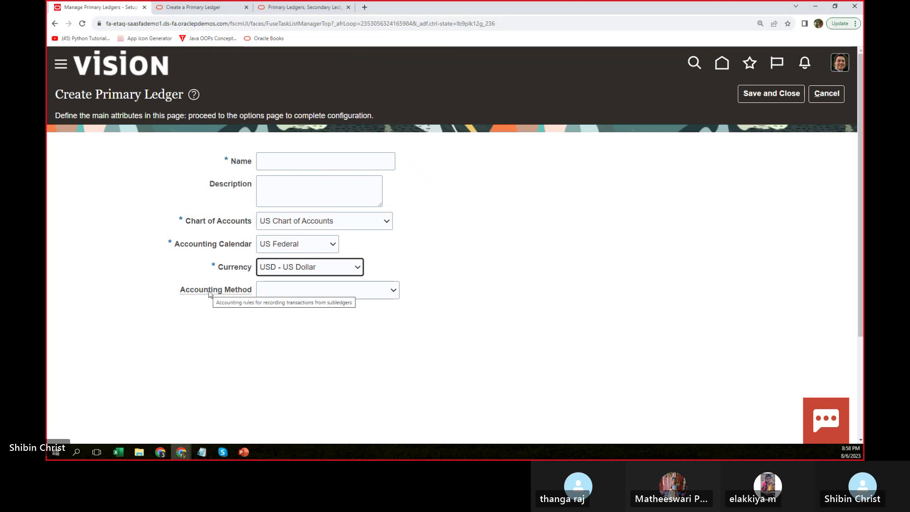
left_click(394, 291)
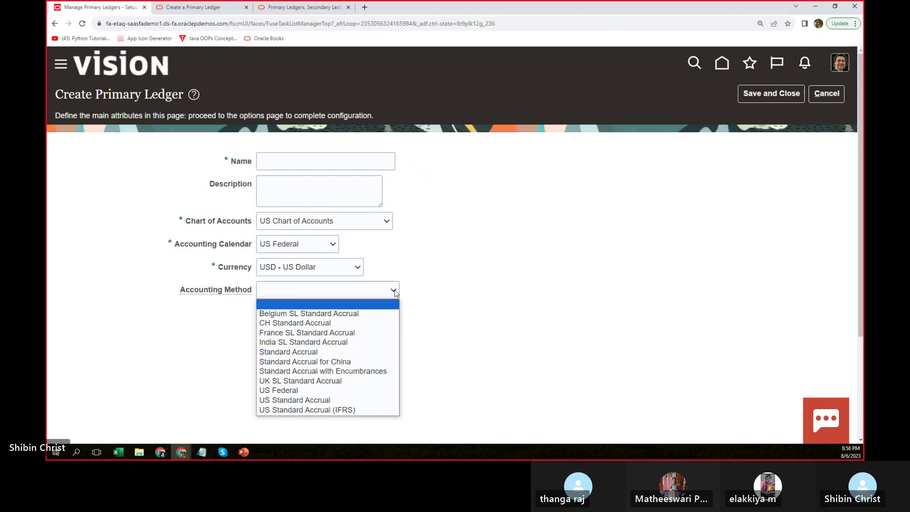
left_click(394, 291)
left_click(394, 291)
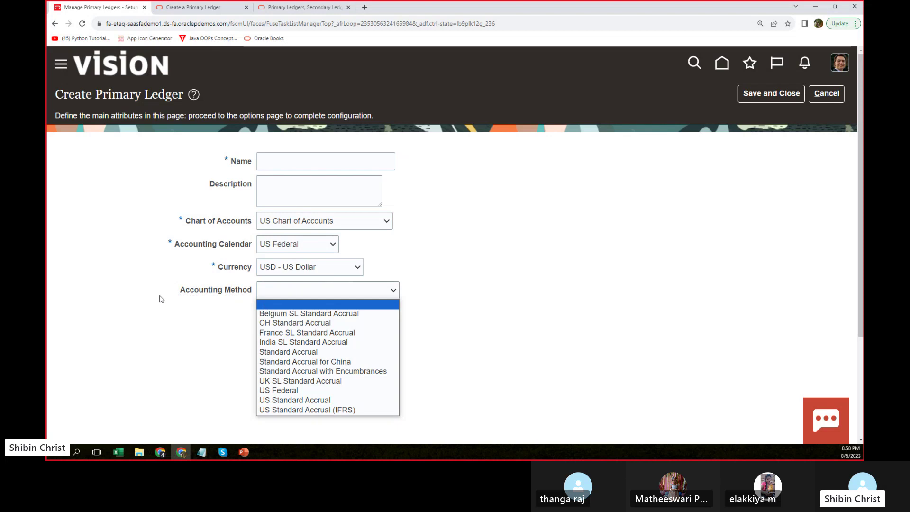
mouse_move(221, 296)
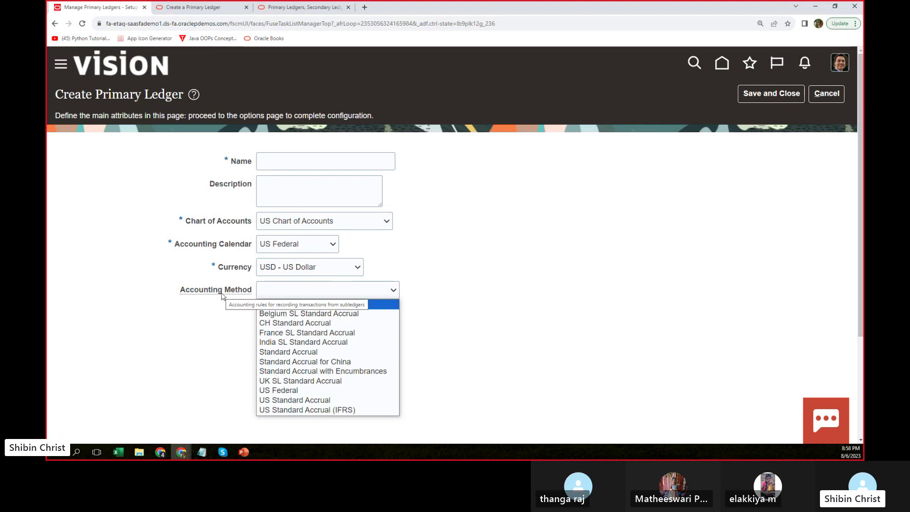
left_click(284, 390)
left_click(494, 303)
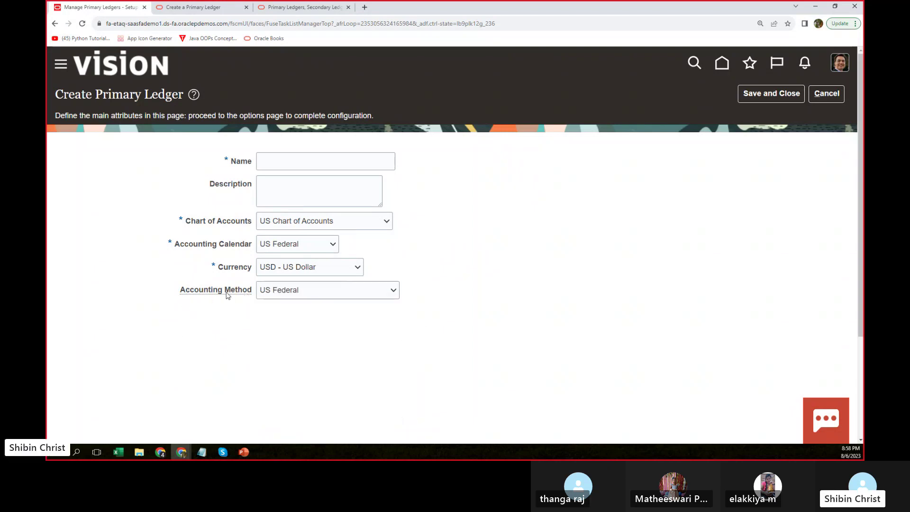
left_click(286, 160)
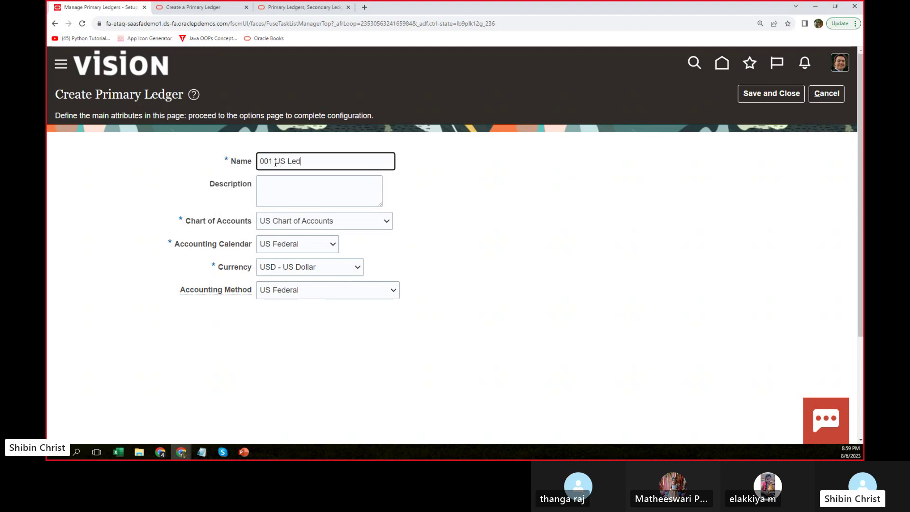
Name the ledger '001 US Primary Ledger', copy the name into Description, and save and close
type("ger")
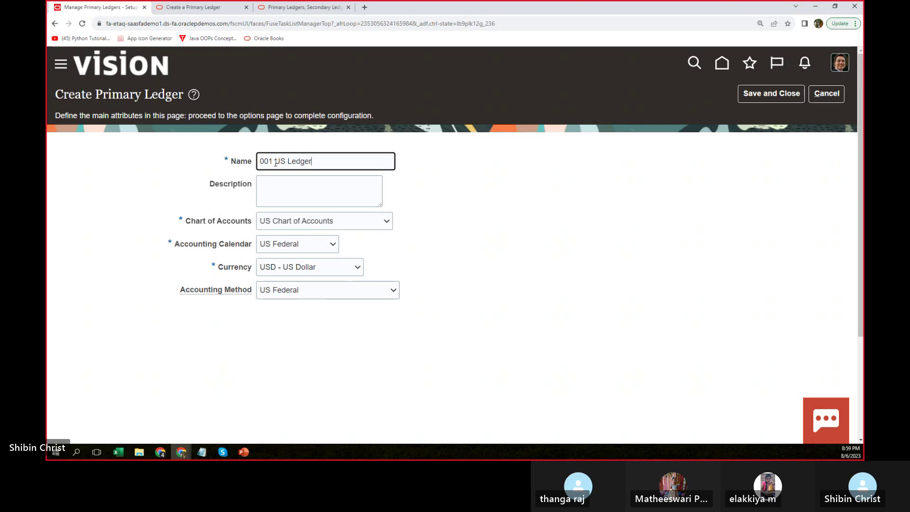
type("Prima")
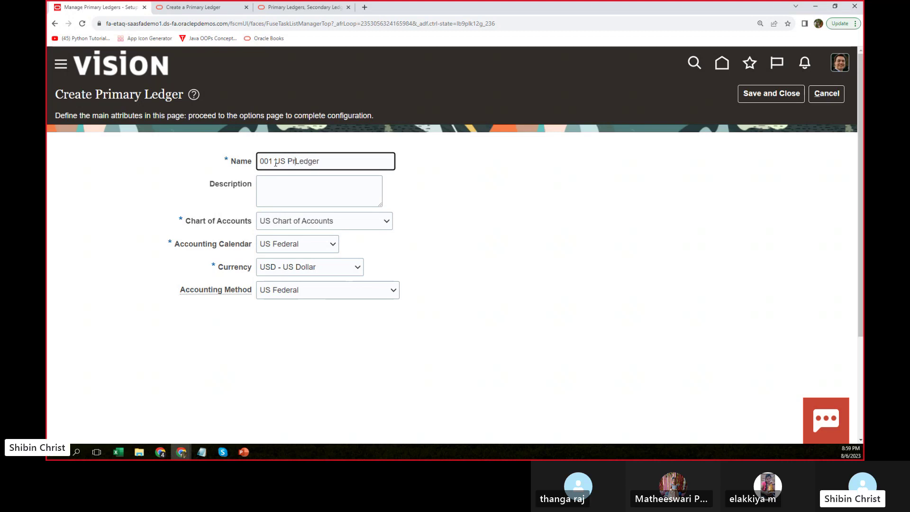
type("ry")
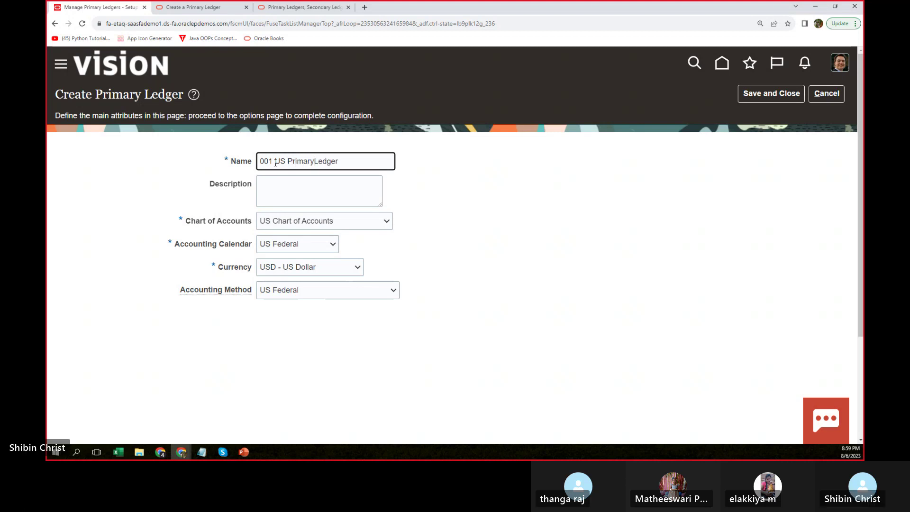
left_click_drag(351, 165, 211, 156)
key("ctrl+c")
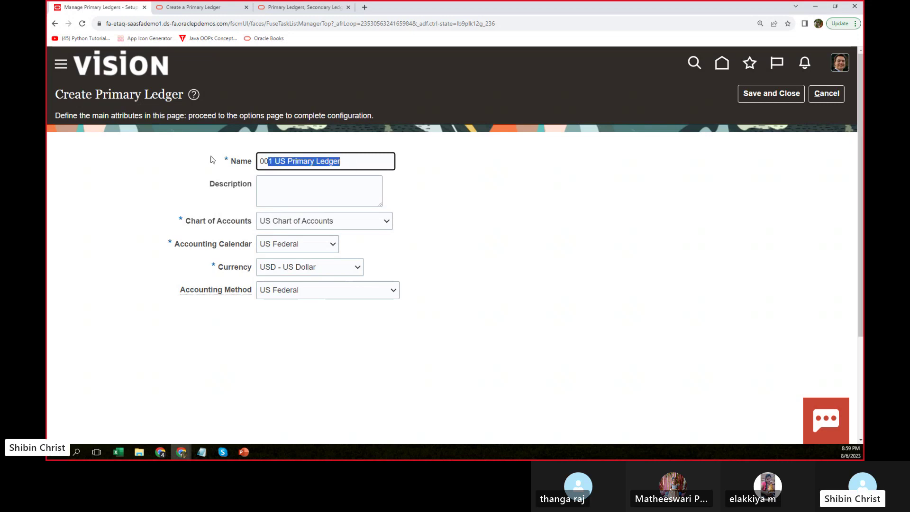
left_click(337, 199)
key("ctrl+v")
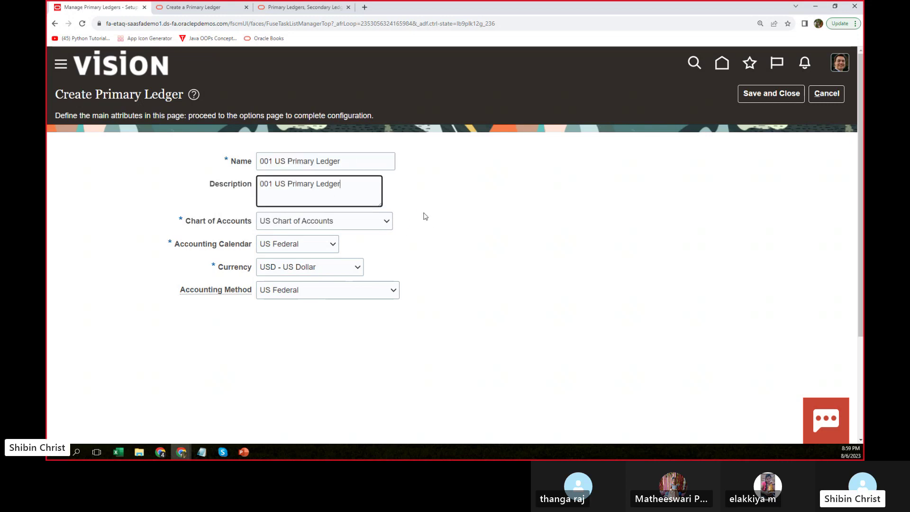
left_click(493, 199)
left_click(783, 91)
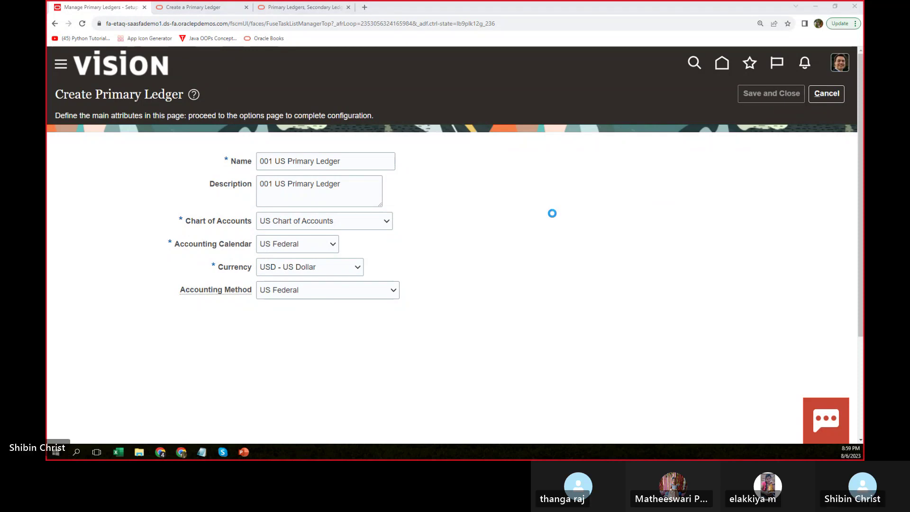
key("alt+Tab")
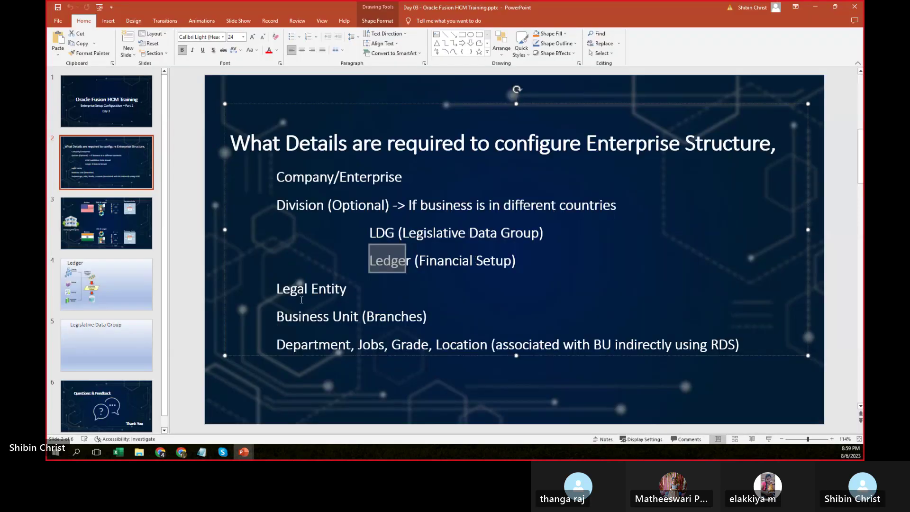
Highlight the Legal Entity line on slide 2, then minimize PowerPoint to get back to Oracle
left_click(302, 295)
left_click_drag(349, 290, 276, 290)
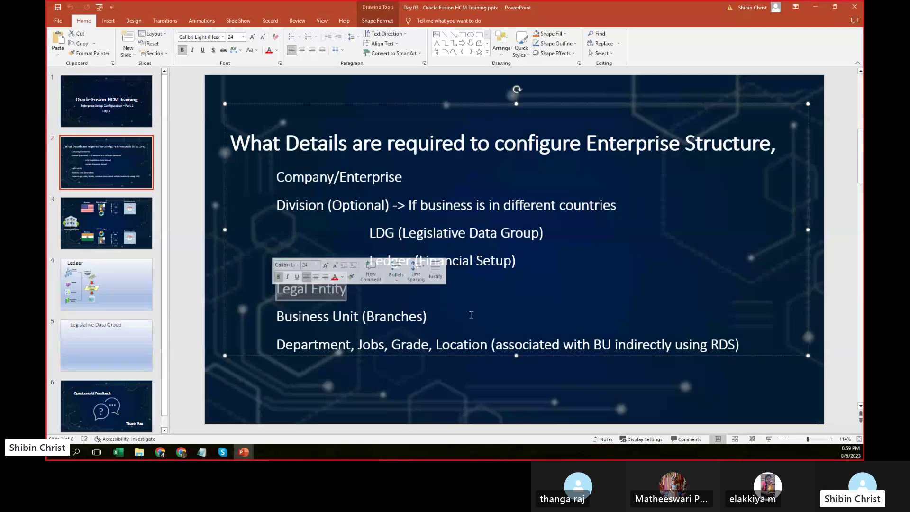
left_click(817, 8)
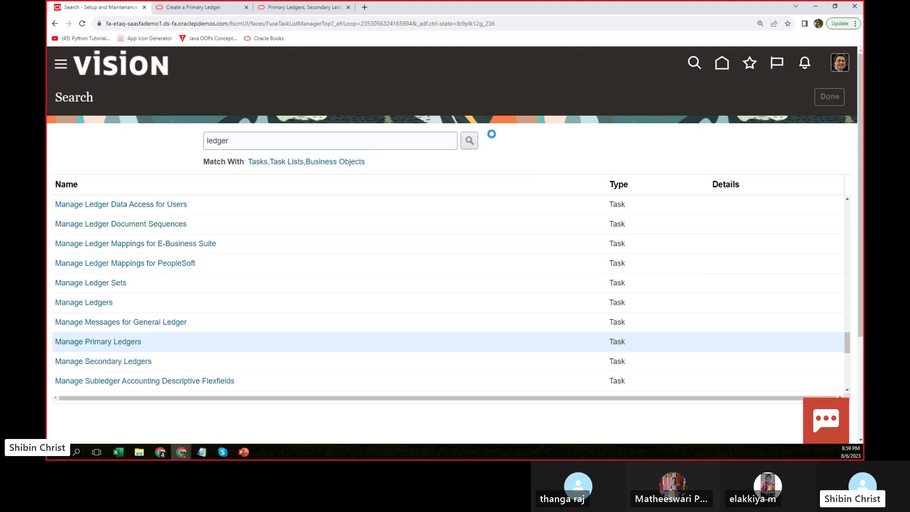
Search the Setup: Financials tasks for 'Legal Entity' and open Manage Legal Entity
left_click(466, 139)
type("Legal Entity")
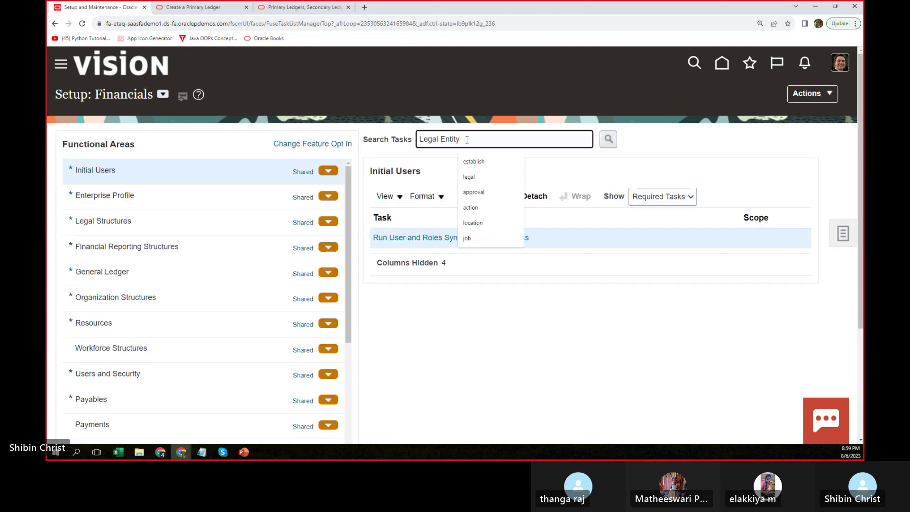
left_click(608, 139)
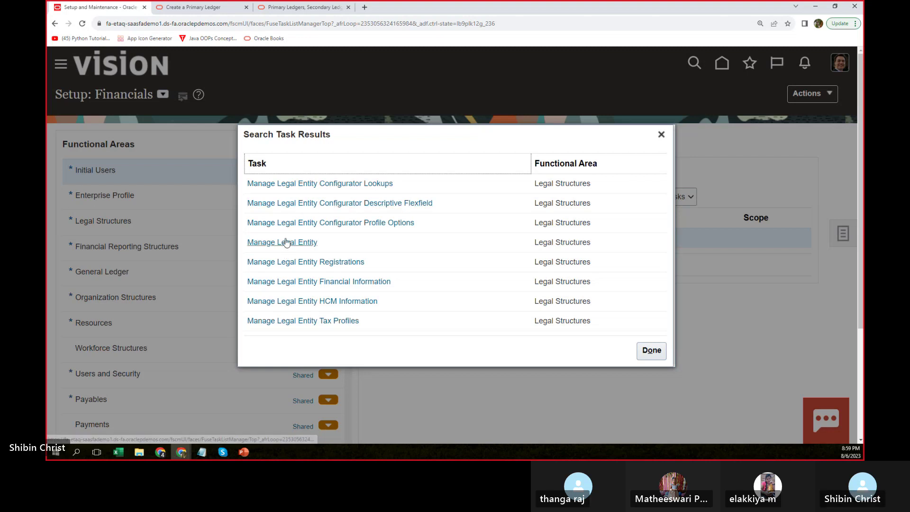
left_click(285, 241)
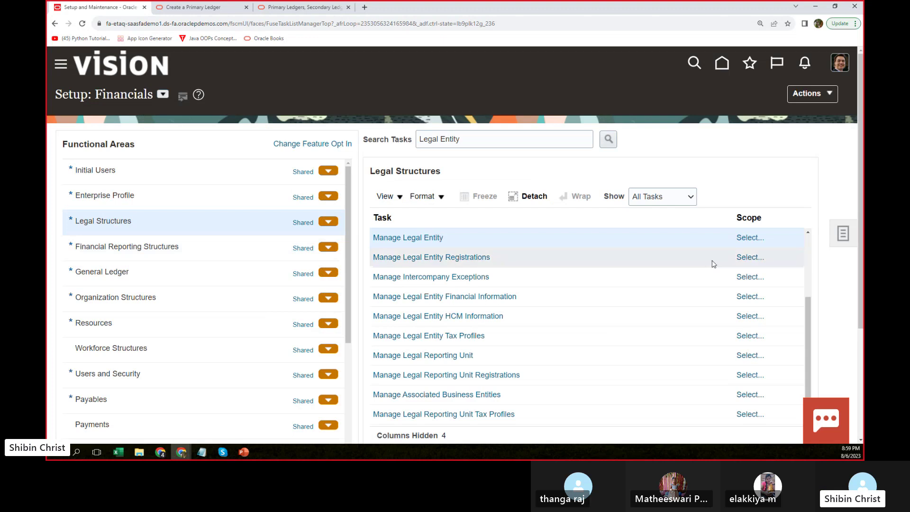
Set the Manage Legal Entity scope to Select and Add a legal entity
left_click(749, 238)
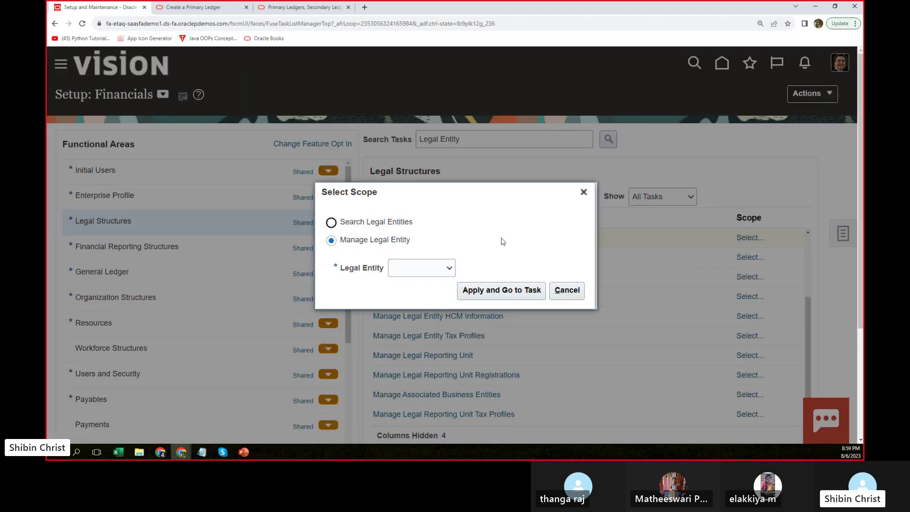
left_click(450, 268)
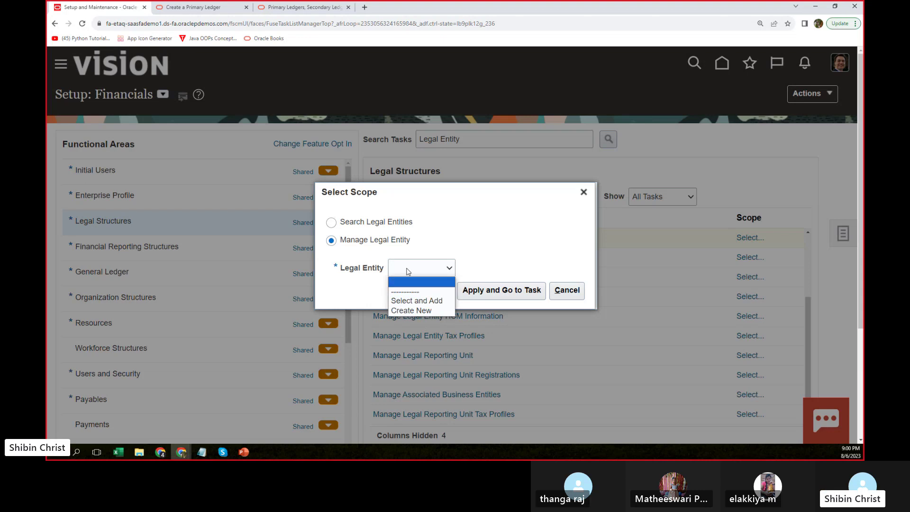
left_click(331, 223)
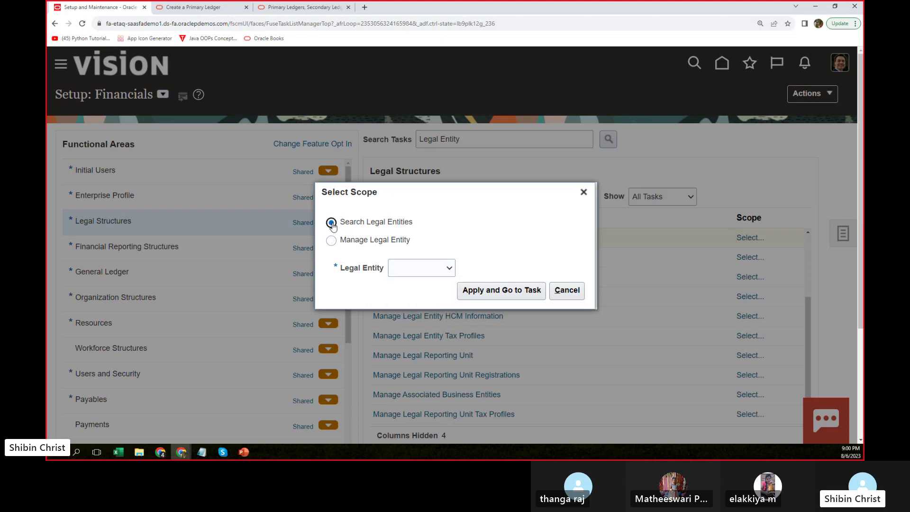
left_click(432, 273)
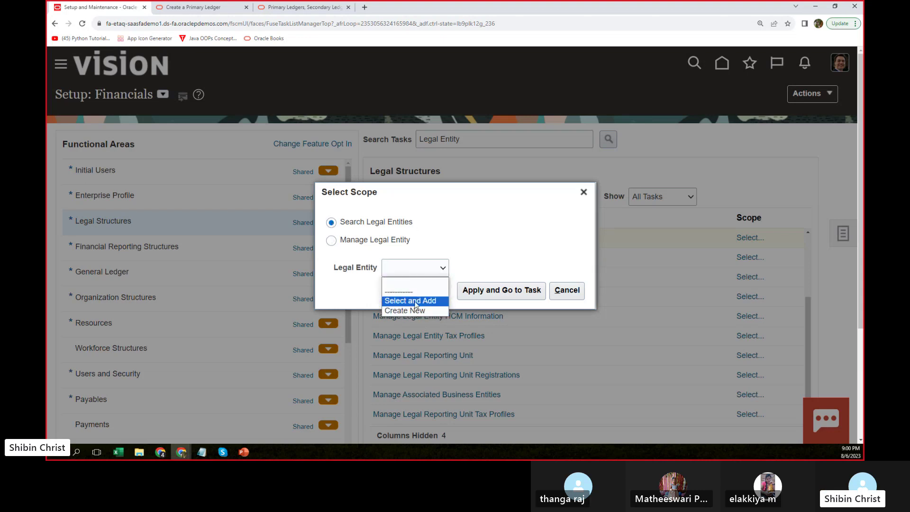
left_click(357, 242)
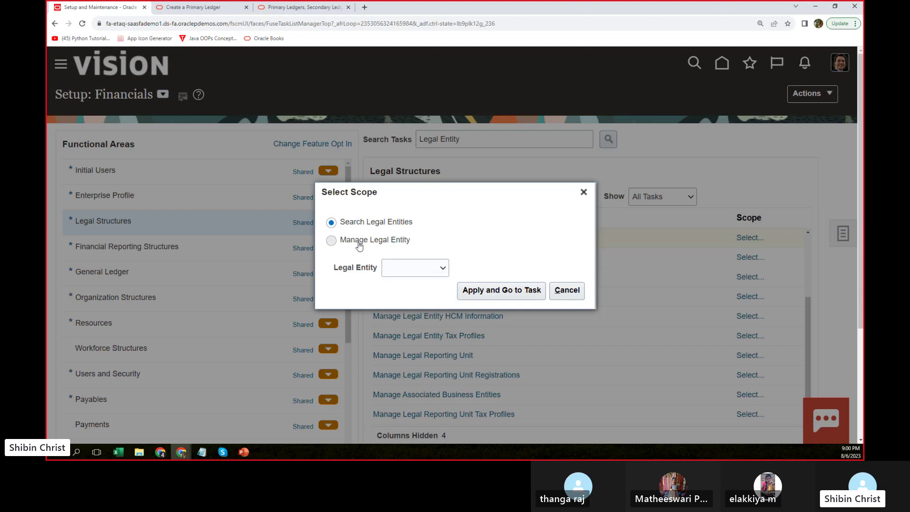
left_click(358, 242)
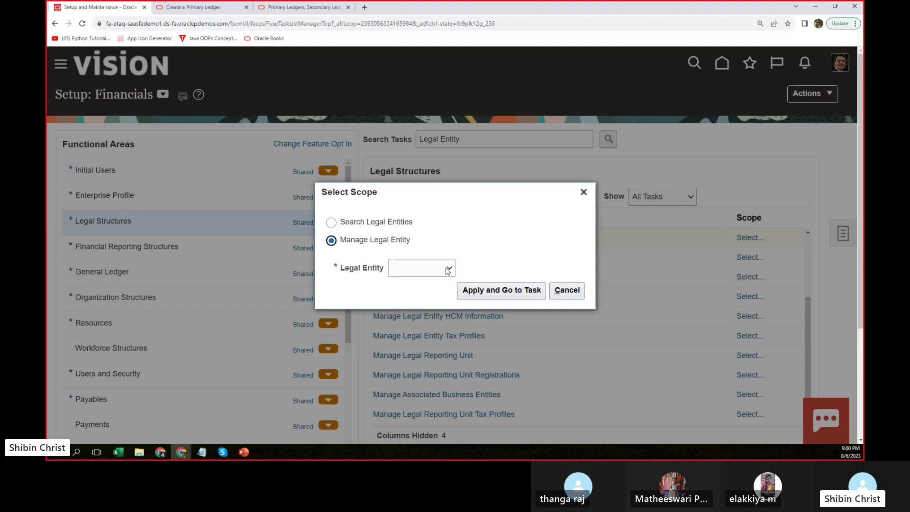
left_click(347, 223)
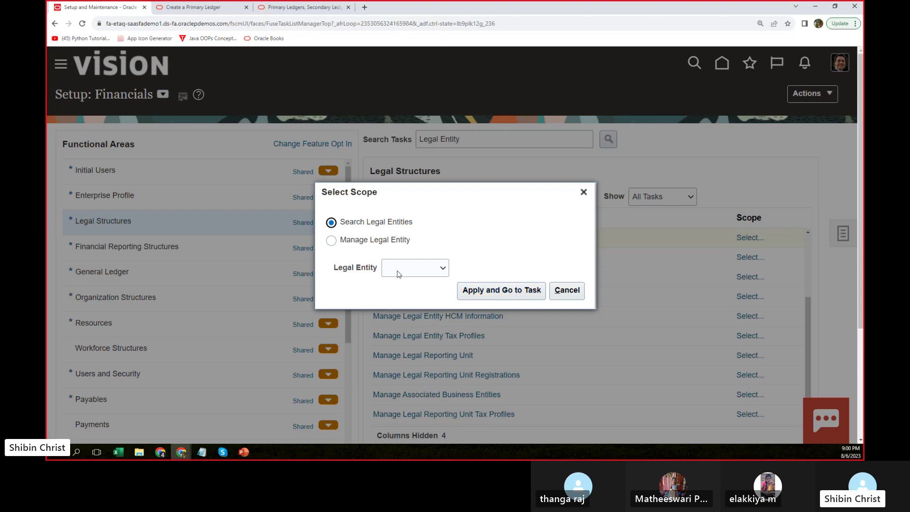
left_click(349, 244)
left_click(426, 272)
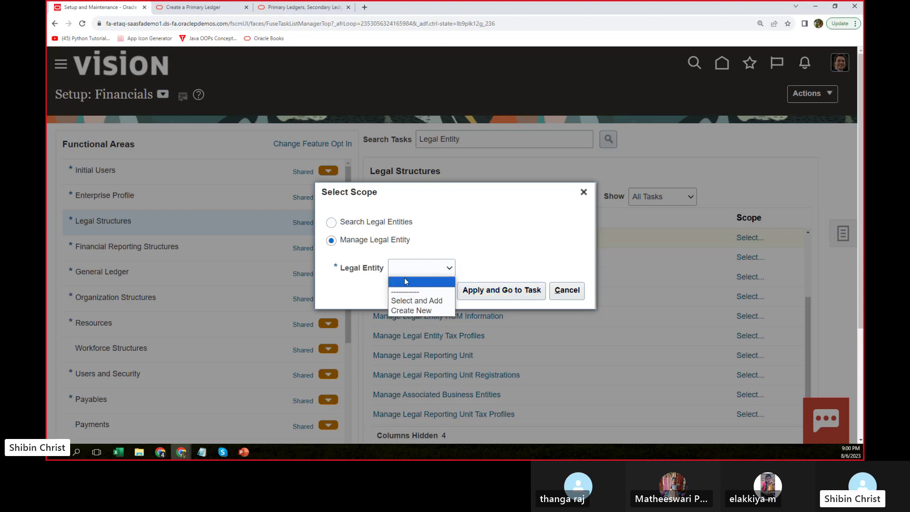
left_click(410, 302)
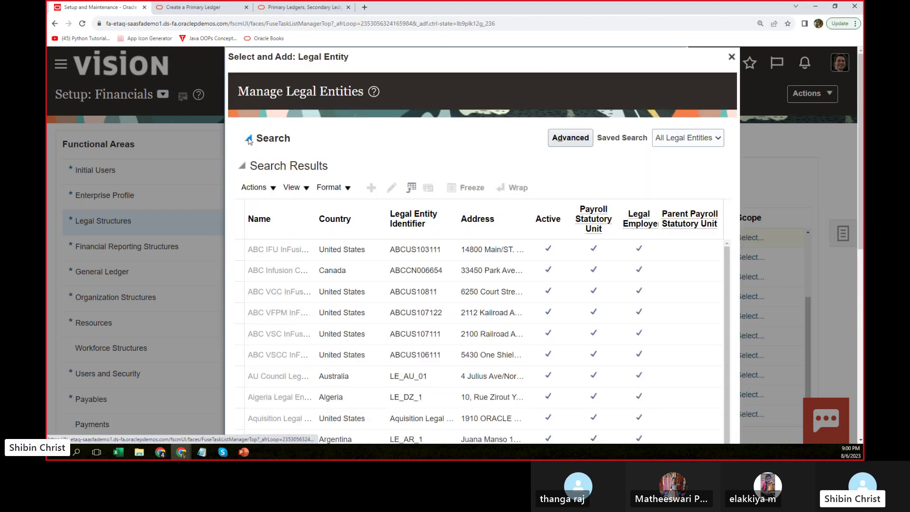
Close the legal entity lookup, set the scope to Create New, and go to Manage Legal Entities
left_click(248, 139)
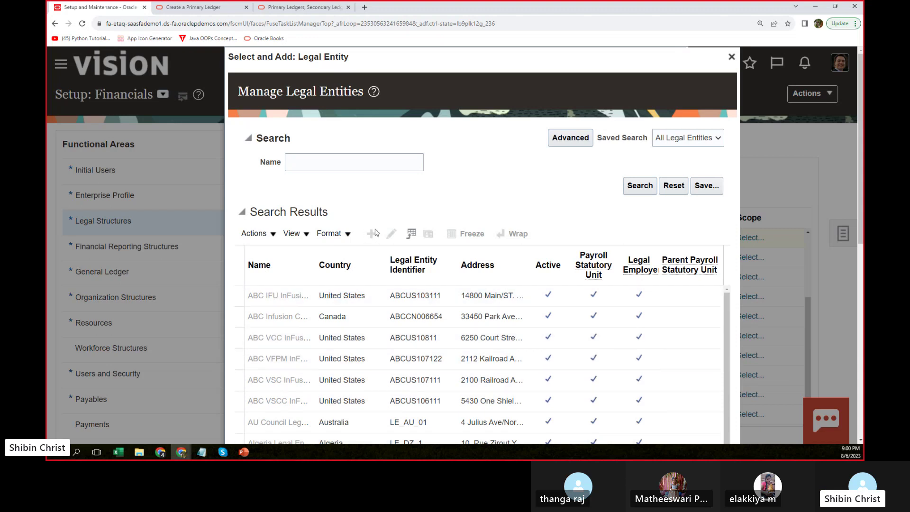
left_click(731, 55)
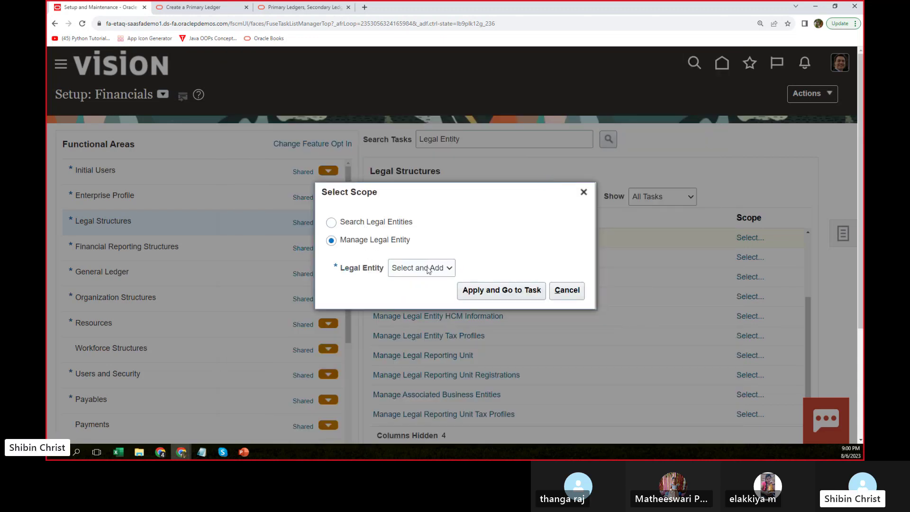
left_click(427, 268)
left_click(412, 298)
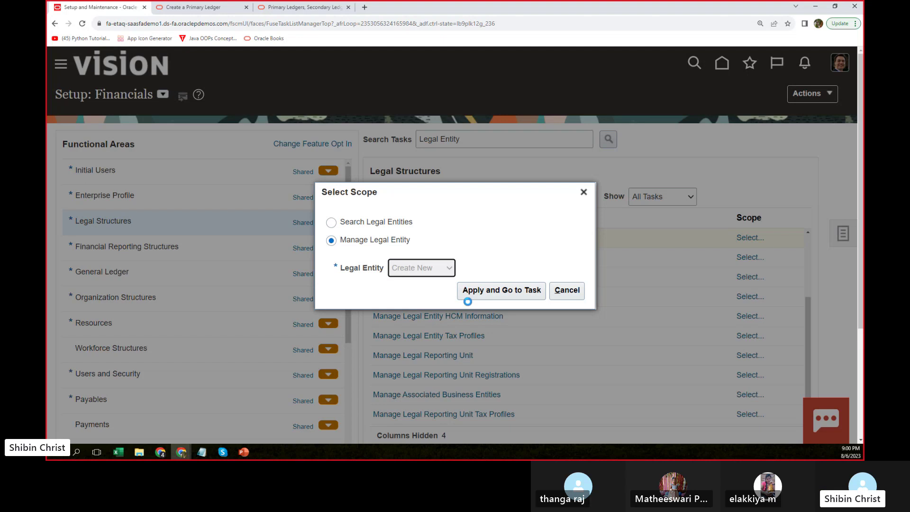
left_click(495, 295)
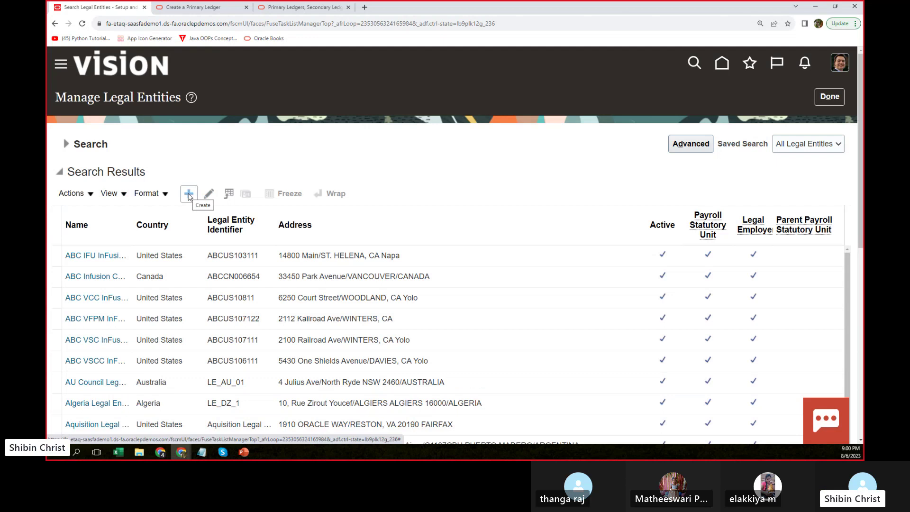
Create legal entity '001 HCL LE USA', reuse the name as its identifier, and tick Legal employer
left_click(188, 194)
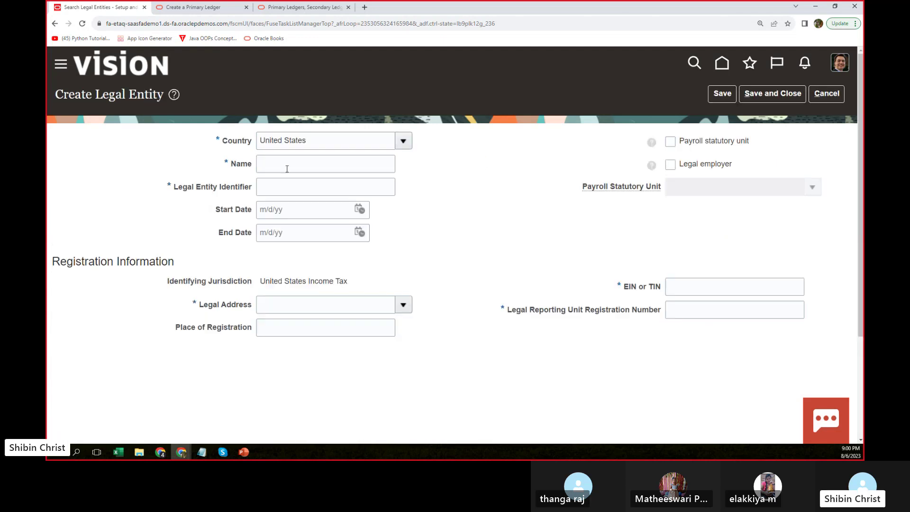
left_click(320, 161)
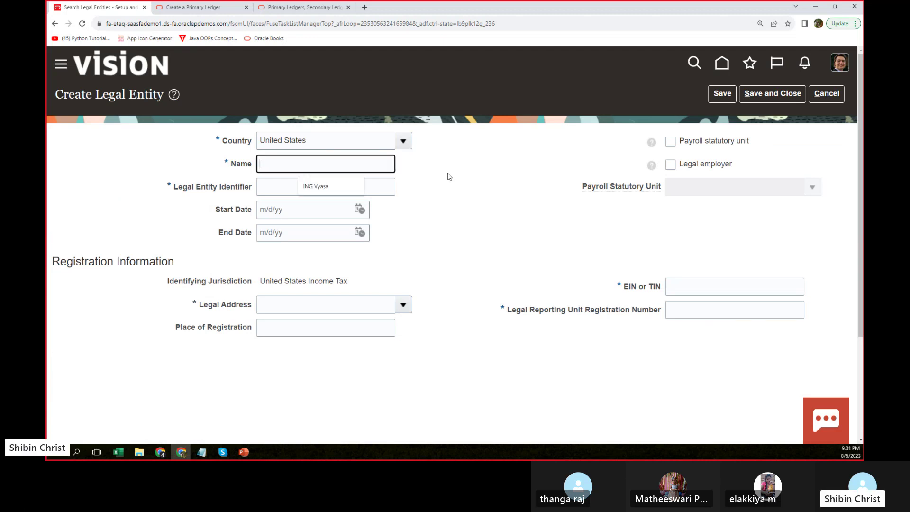
type("001 H")
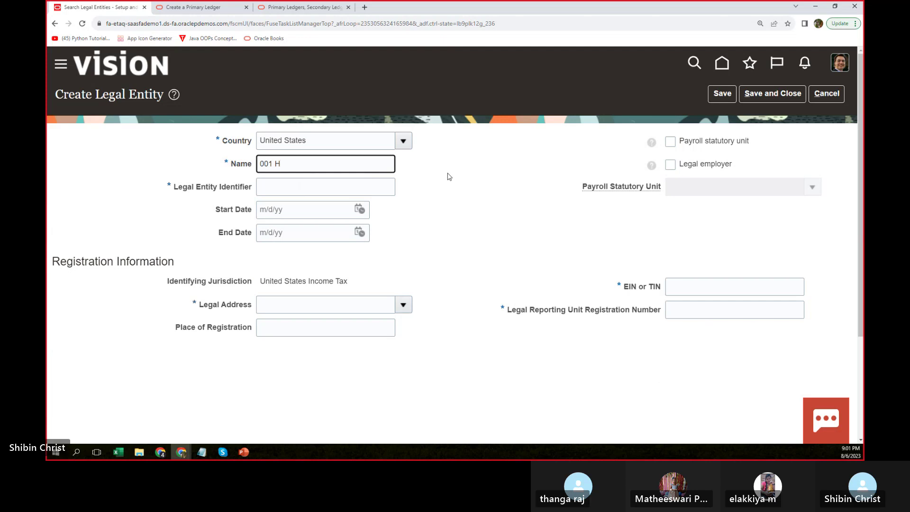
type("CL LE")
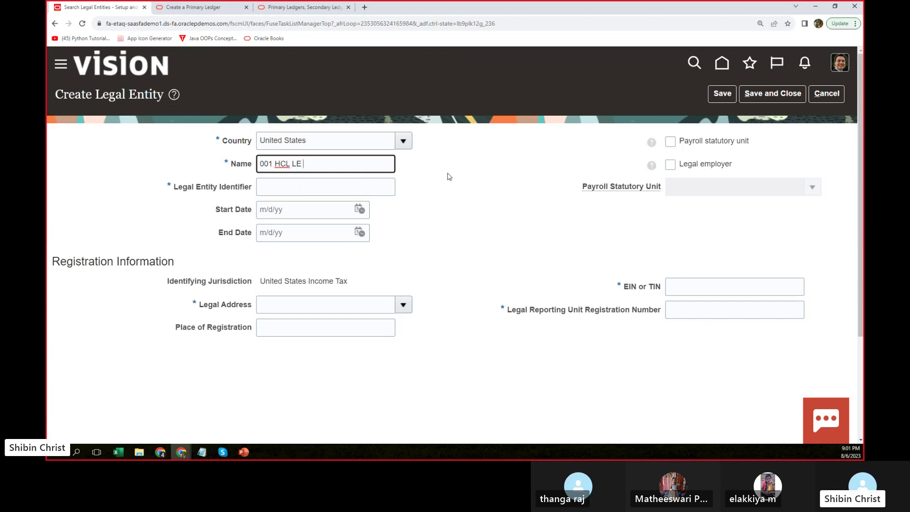
type(" USA")
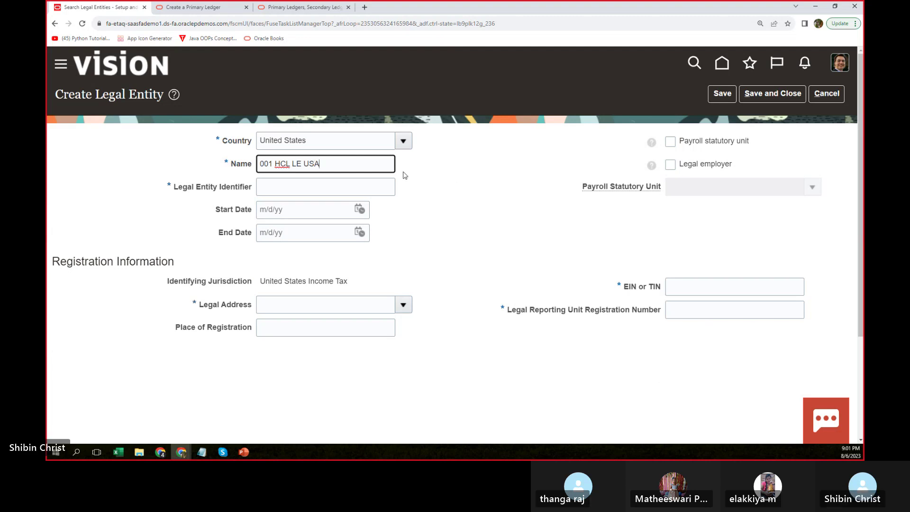
left_click_drag(325, 166, 219, 163)
key("ctrl+c")
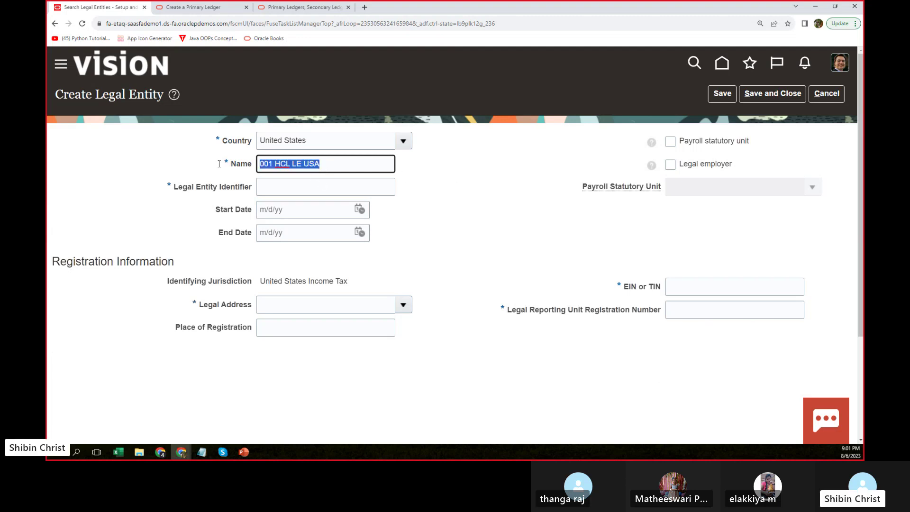
left_click(274, 186)
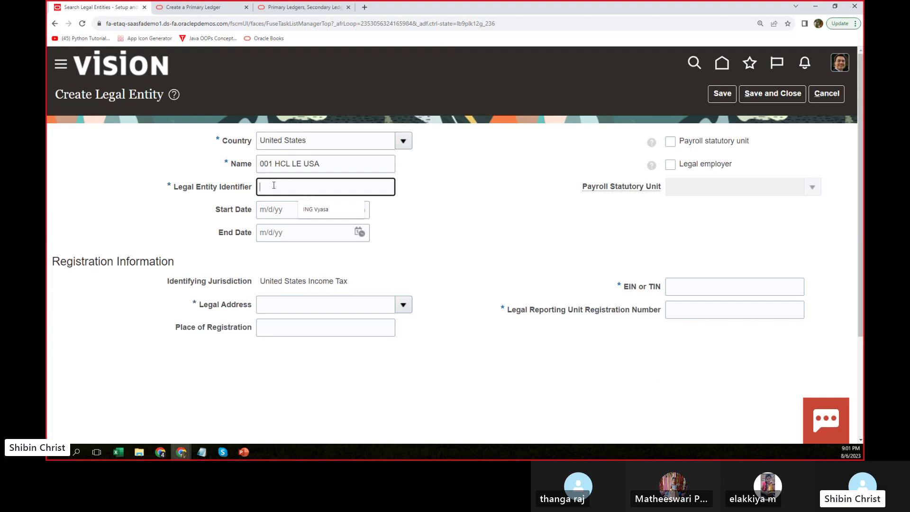
key("ctrl+v")
left_click(429, 213)
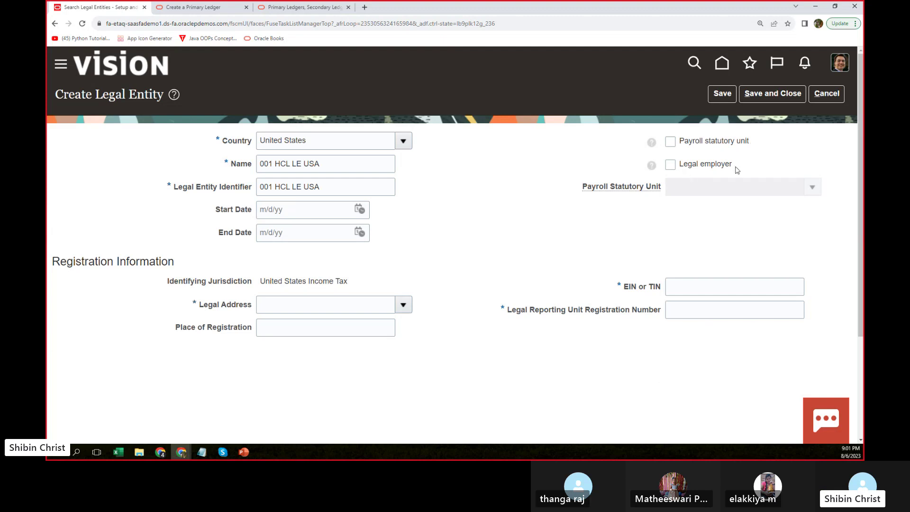
left_click(670, 165)
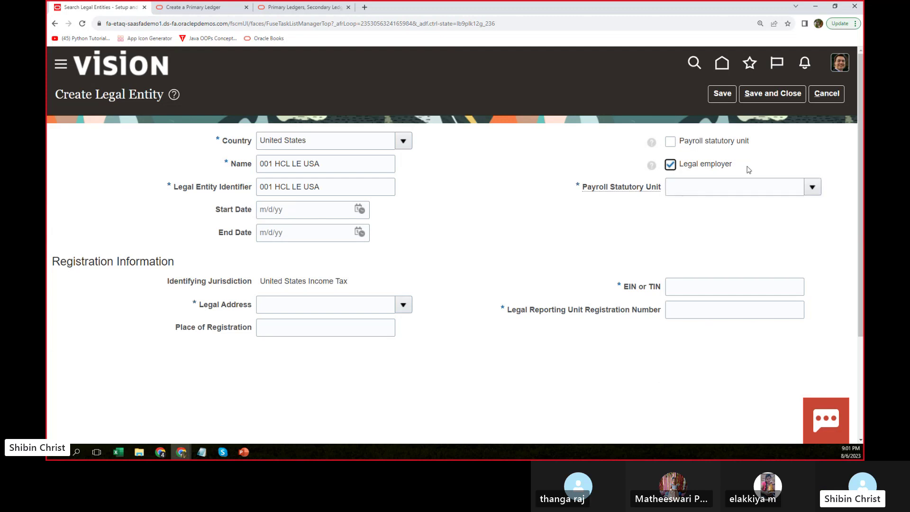
left_click(670, 165)
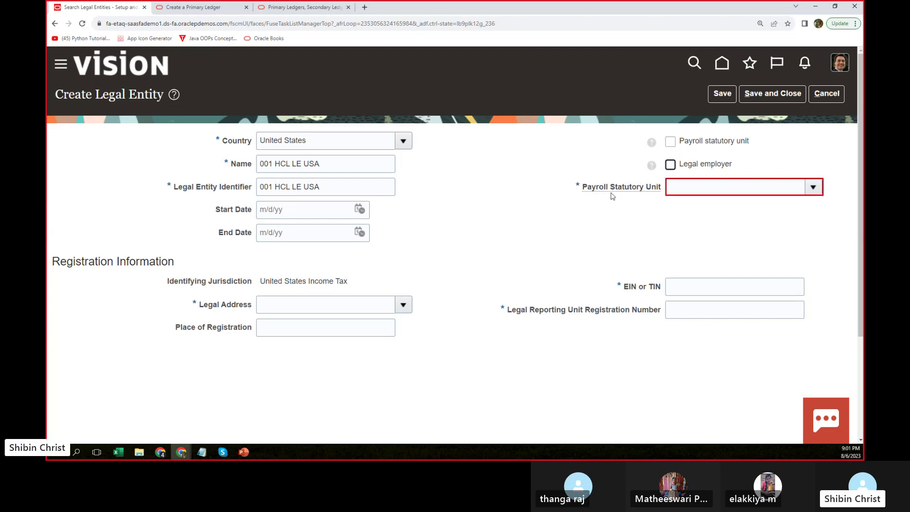
left_click(670, 165)
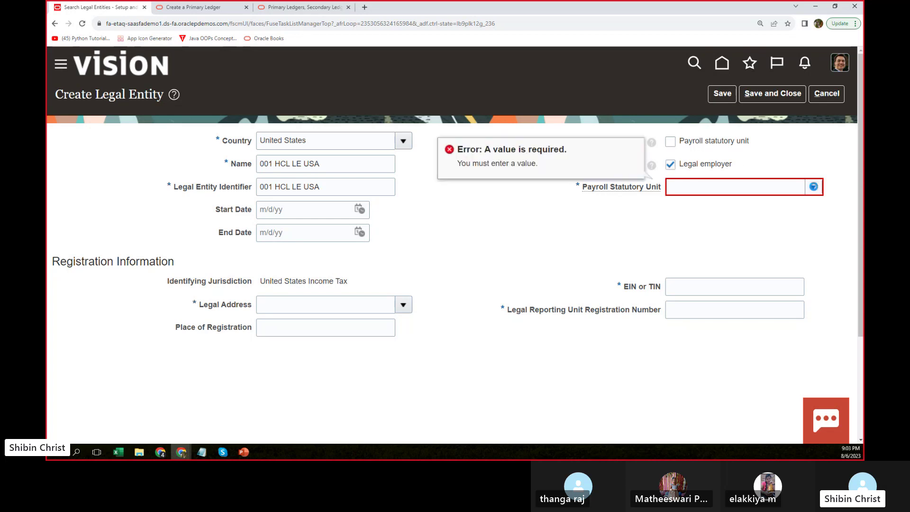
Choose ABC IFU InFusion USA Ltd. as payroll statutory unit, then untick Legal employer
left_click(813, 186)
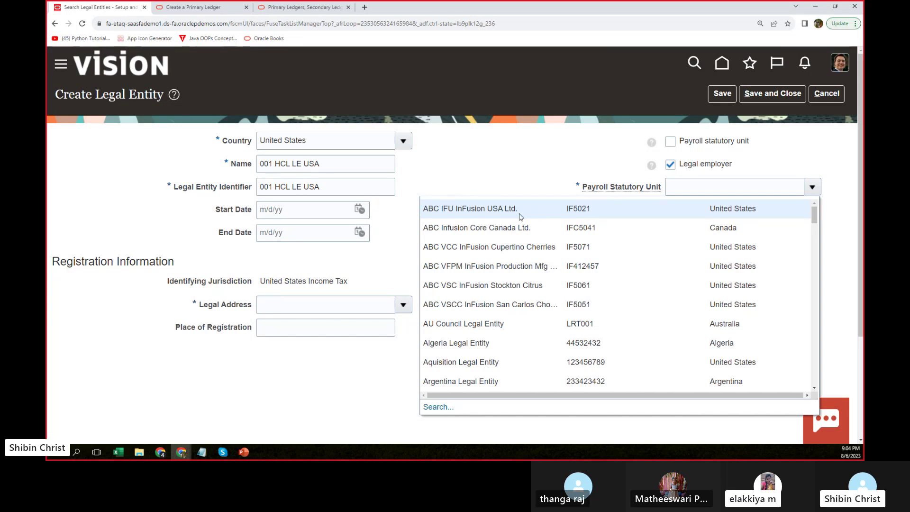
left_click(533, 211)
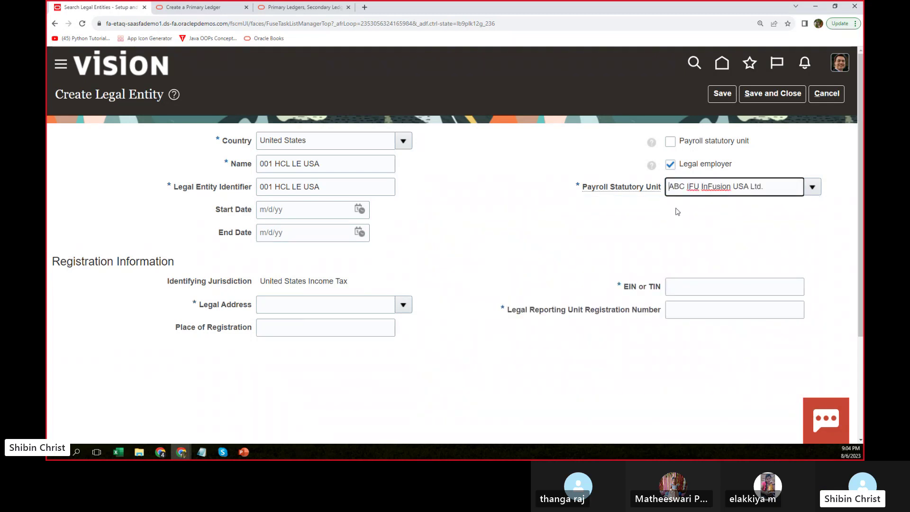
left_click(671, 166)
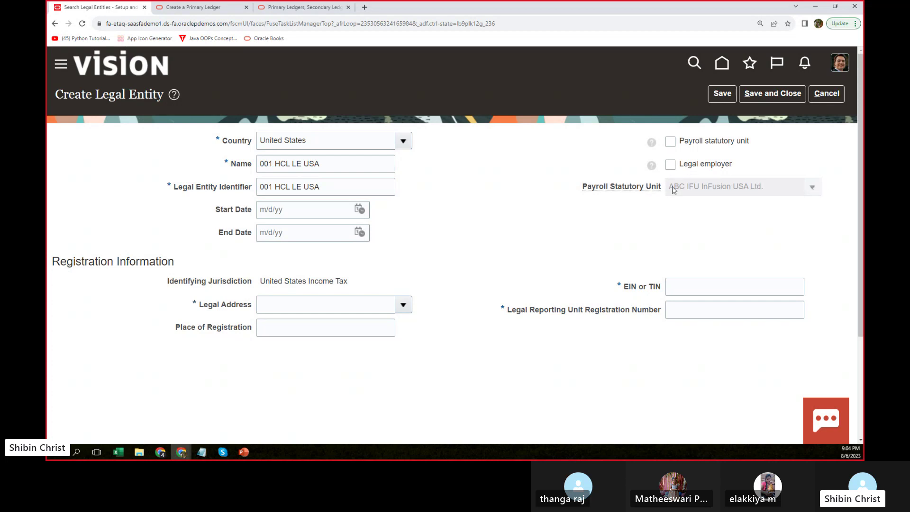
Toggle the Payroll statutory unit checkbox off, leaving only Legal employer ticked
left_click(670, 142)
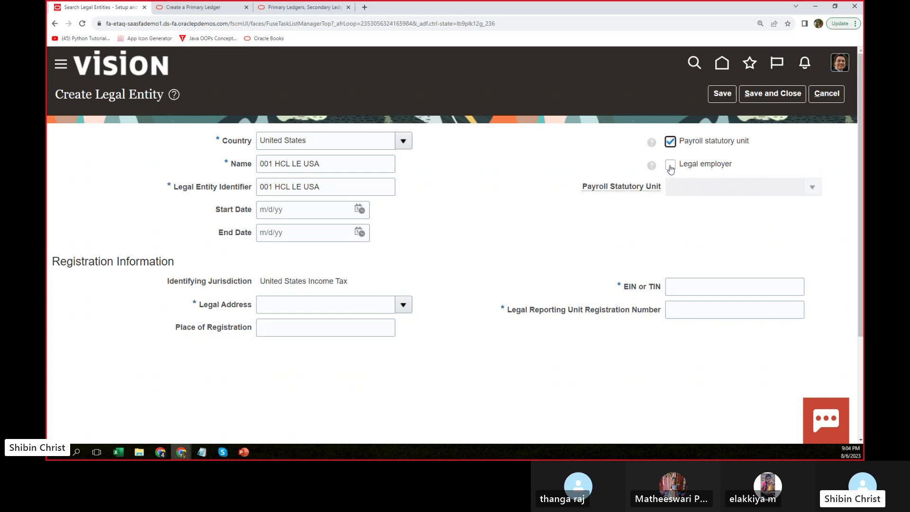
left_click(670, 141)
left_click(670, 142)
left_click(737, 196)
left_click(672, 144)
left_click(670, 165)
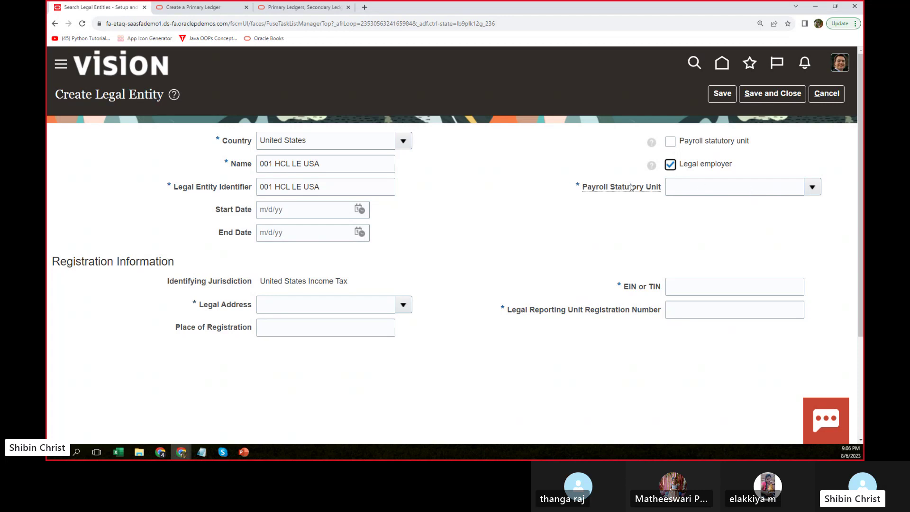
left_click(670, 165)
left_click(671, 143)
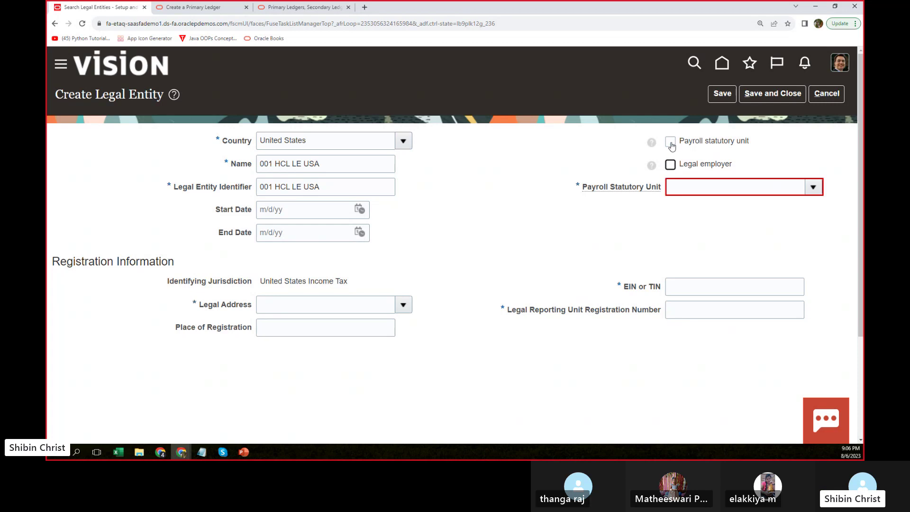
left_click(671, 145)
left_click(670, 165)
left_click(670, 165)
left_click(670, 164)
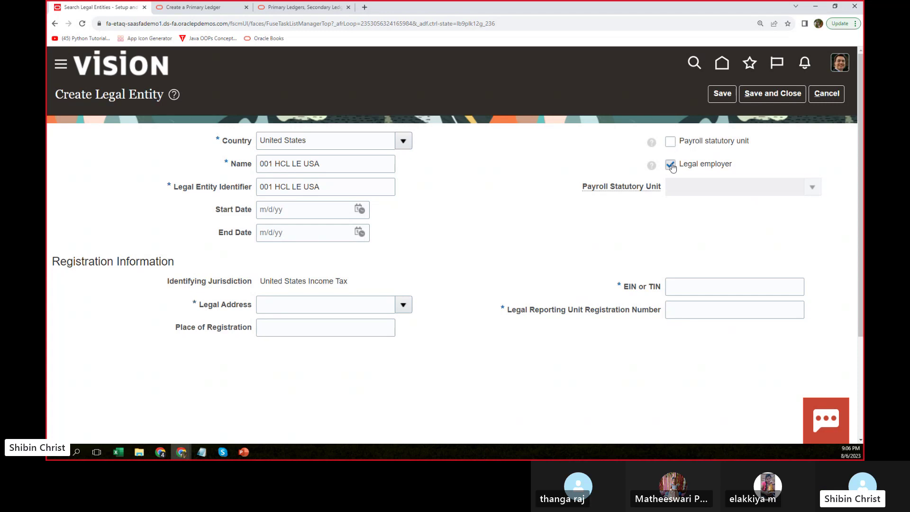
left_click(670, 165)
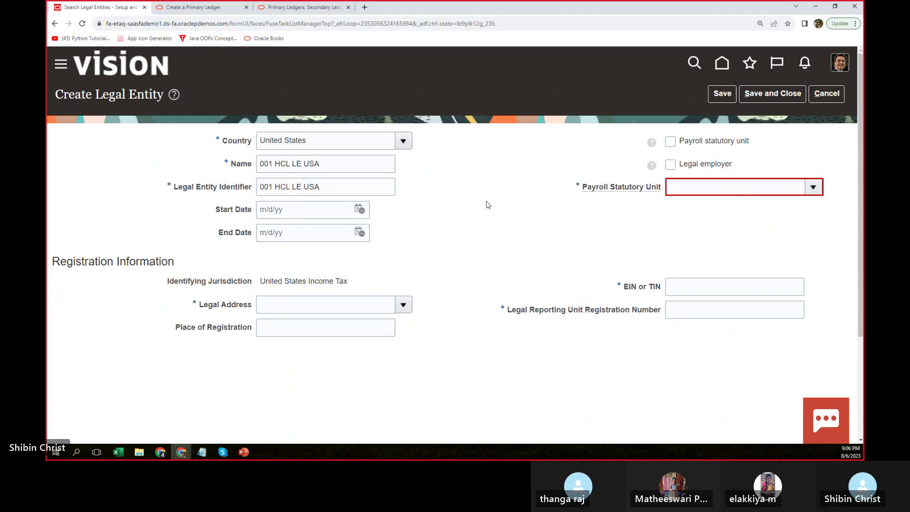
left_click(670, 144)
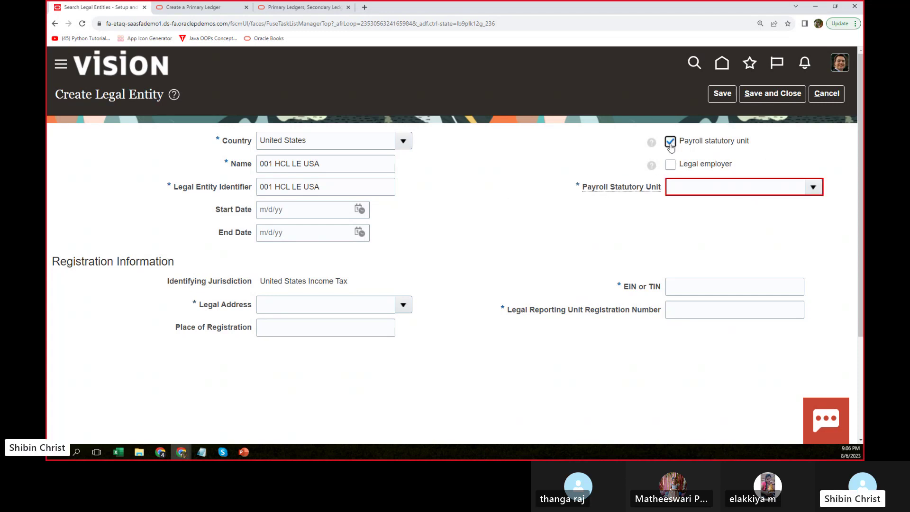
left_click(670, 142)
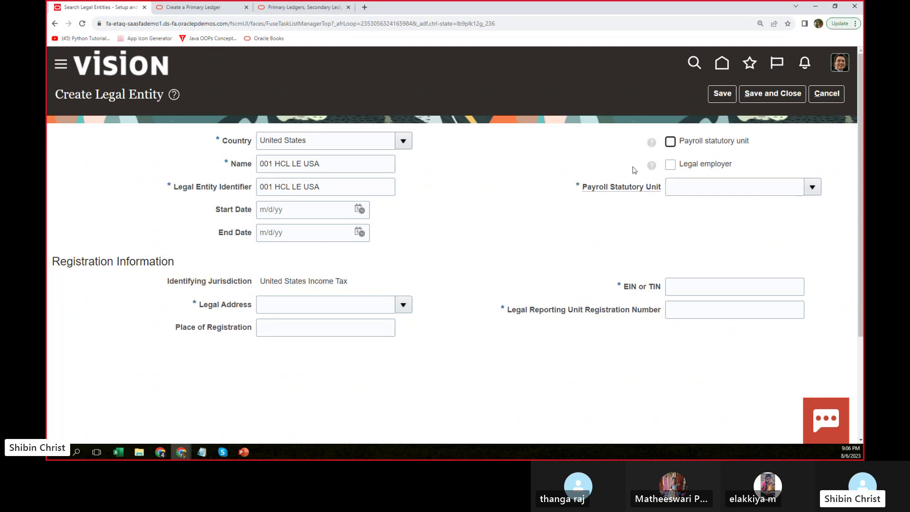
left_click(671, 164)
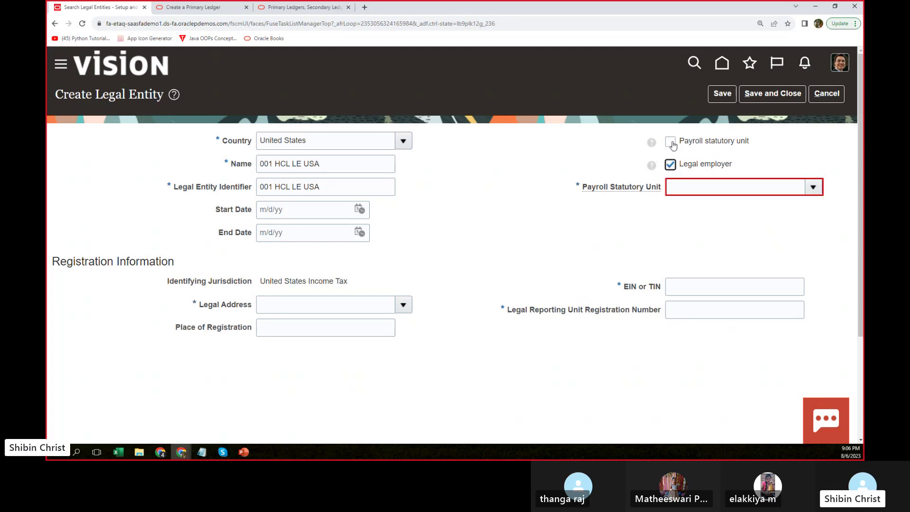
left_click(670, 141)
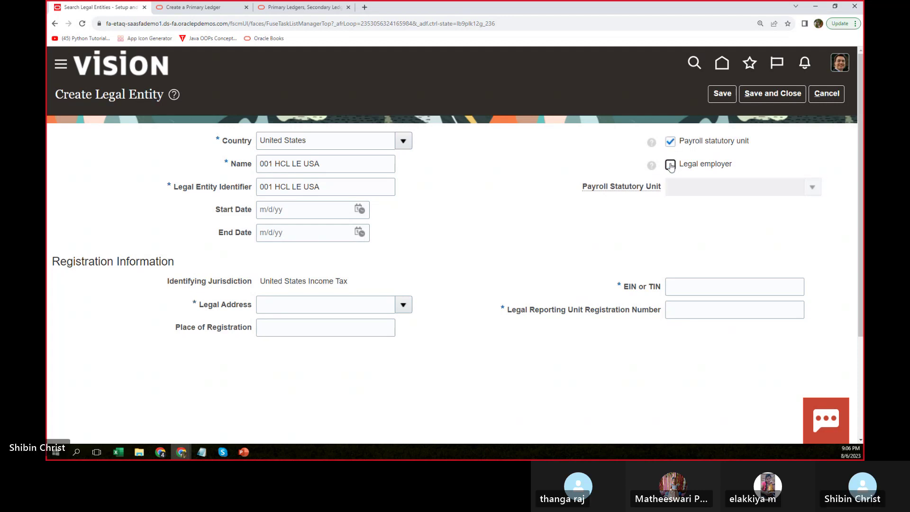
left_click(670, 165)
left_click(670, 141)
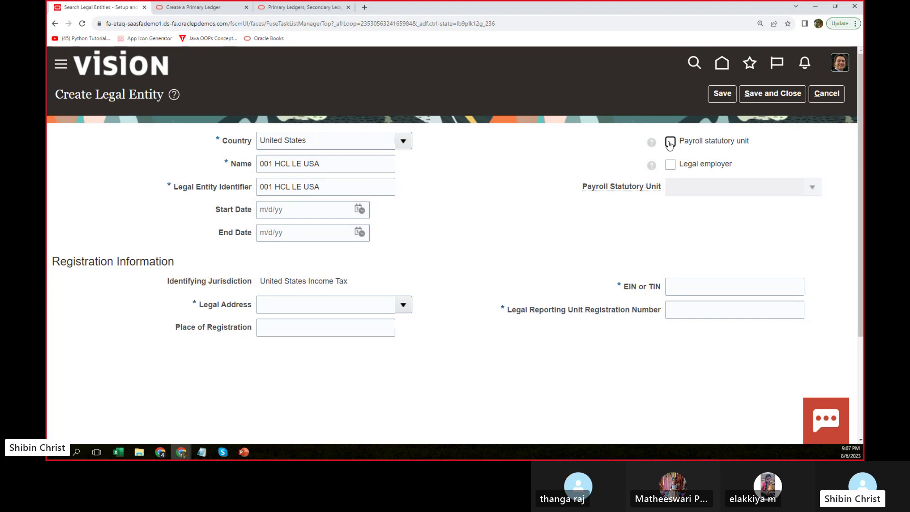
Tick both the Payroll statutory unit and Legal employer checkboxes for 001 HCL LE USA
left_click(670, 143)
left_click(670, 165)
Check the United States Income Tax jurisdiction, then dismiss the legal address search unselected
left_click_drag(257, 283, 356, 287)
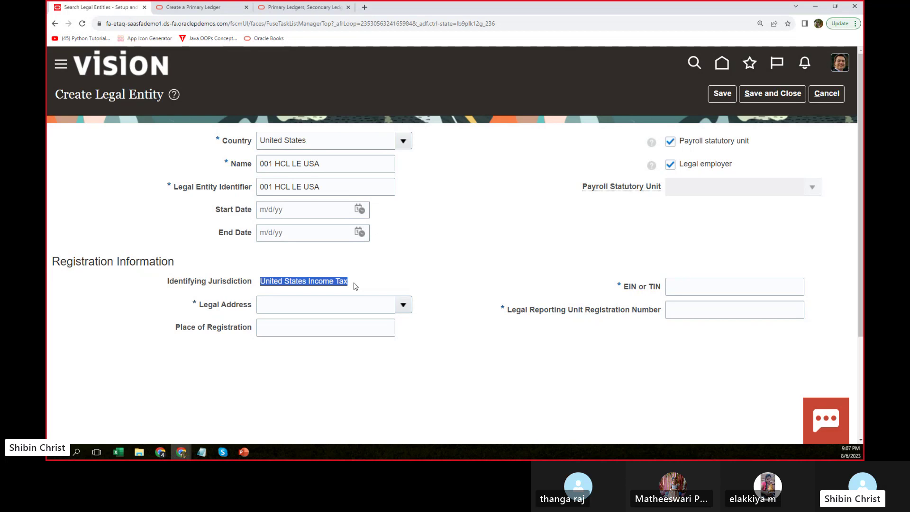
left_click(402, 305)
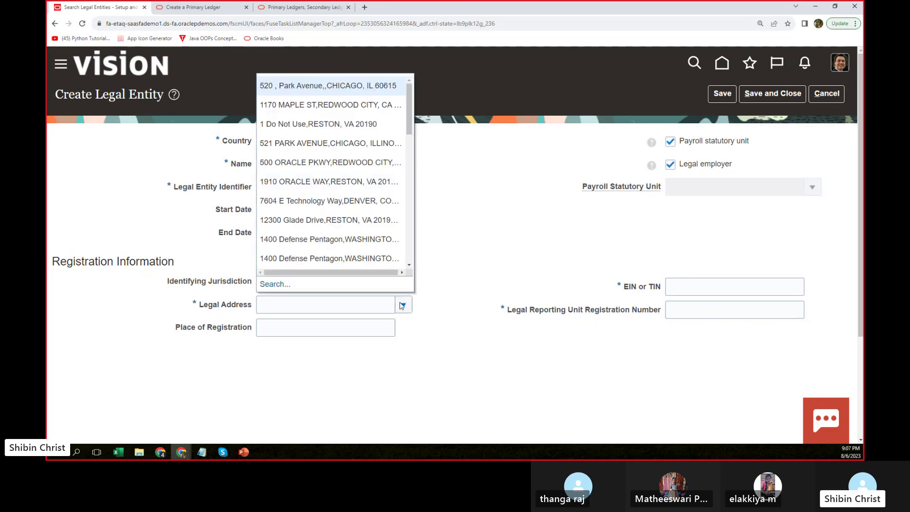
scroll(340, 182, "down", 3)
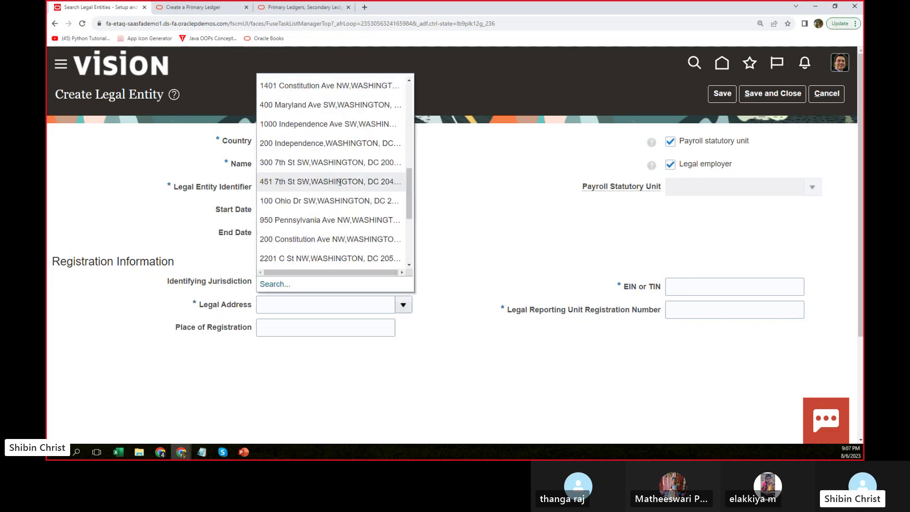
left_click(275, 285)
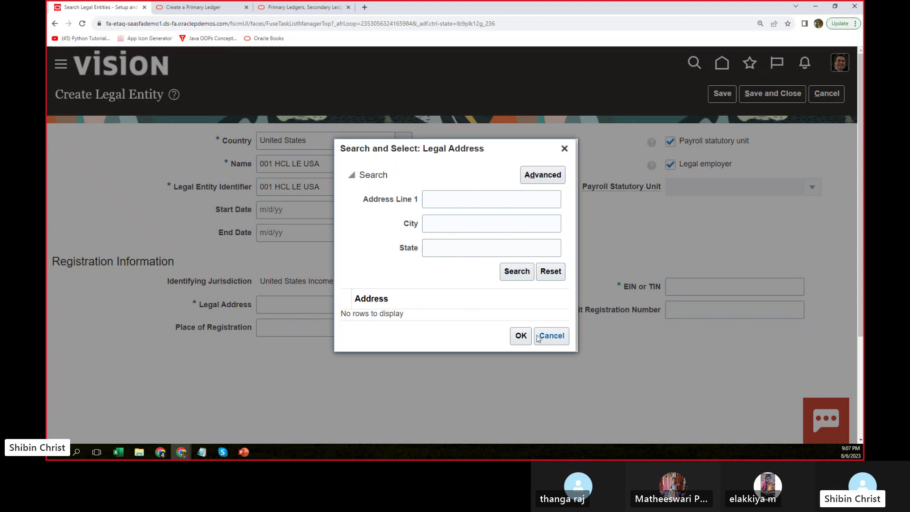
left_click(564, 148)
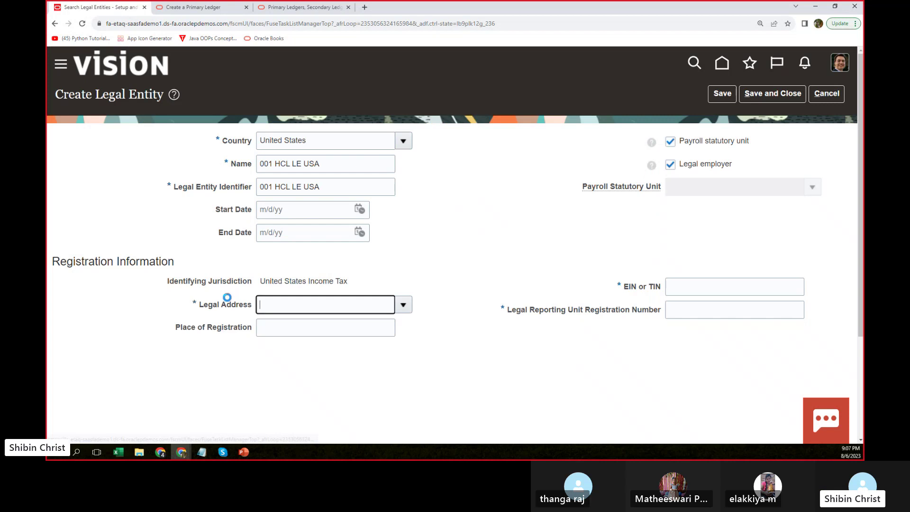
left_click(192, 7)
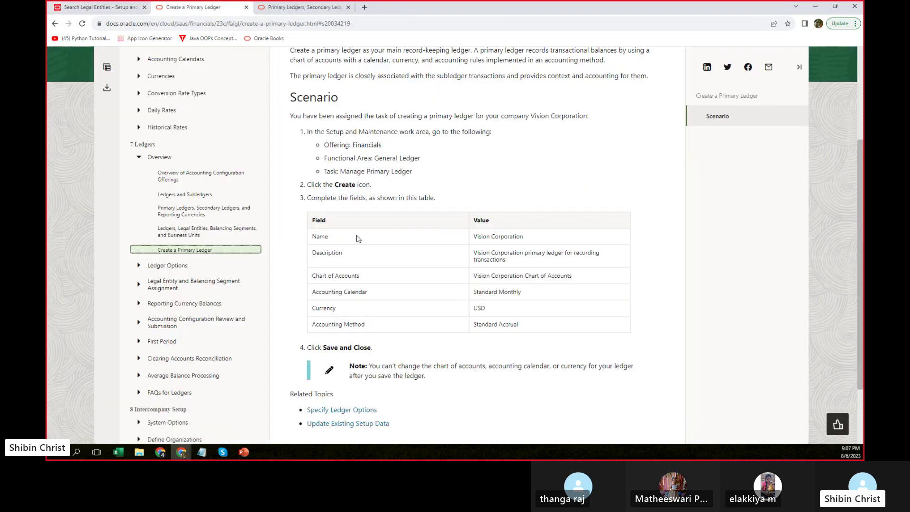
key("ctrl+Tab")
key("ctrl+Tab")
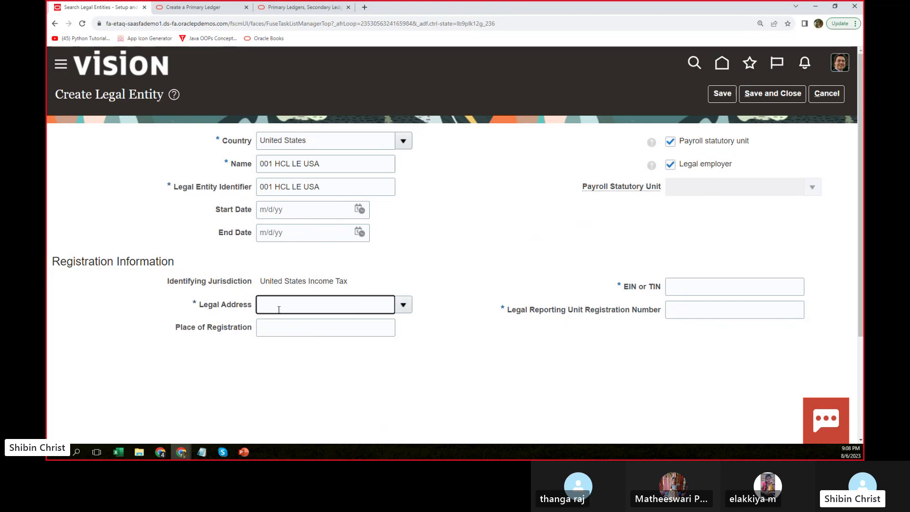
Load the Oracle demo site in a new tab and go to Setup and Maintenance
left_click(181, 452)
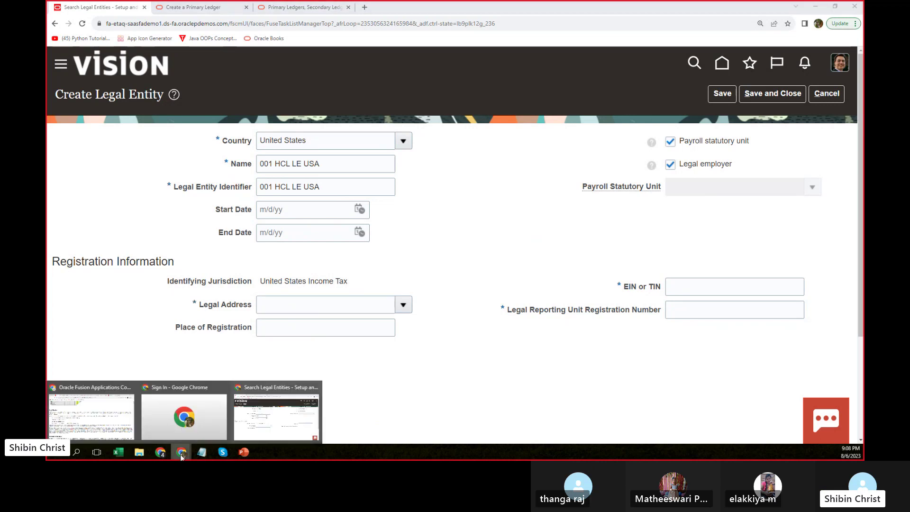
left_click(366, 7)
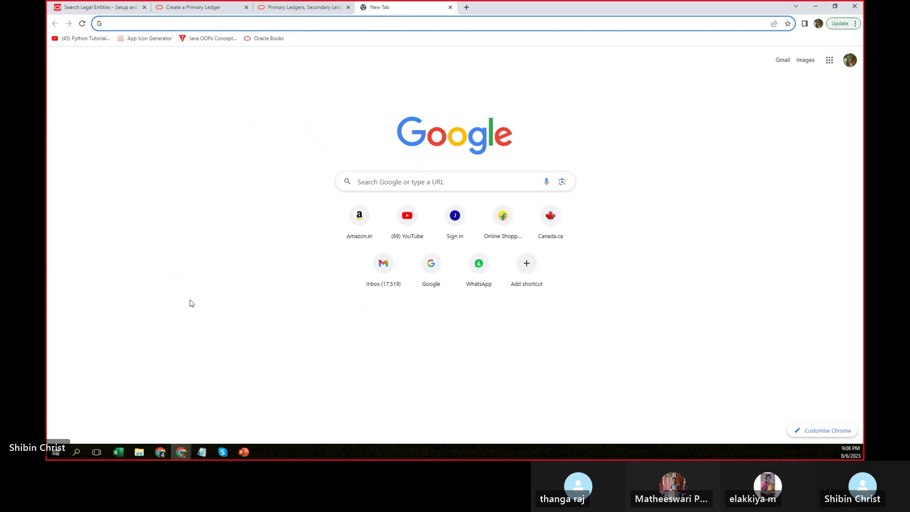
mouse_move(224, 454)
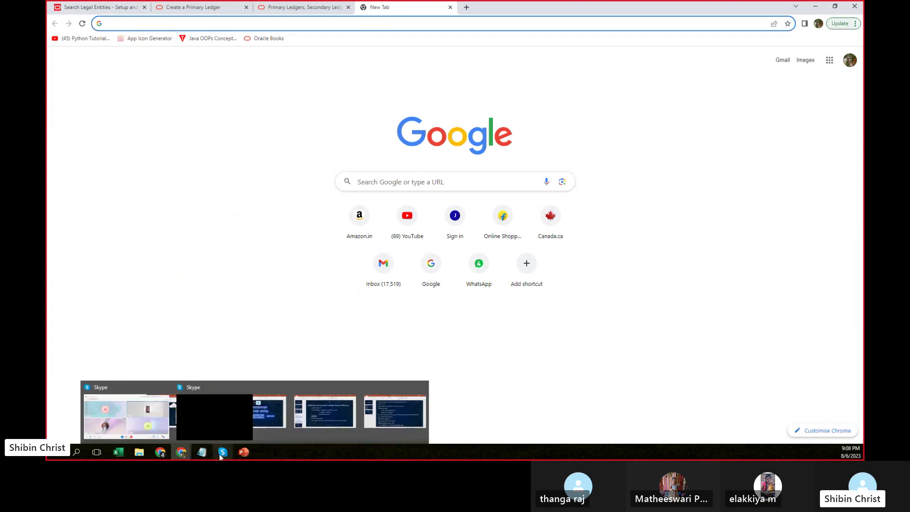
left_click(184, 454)
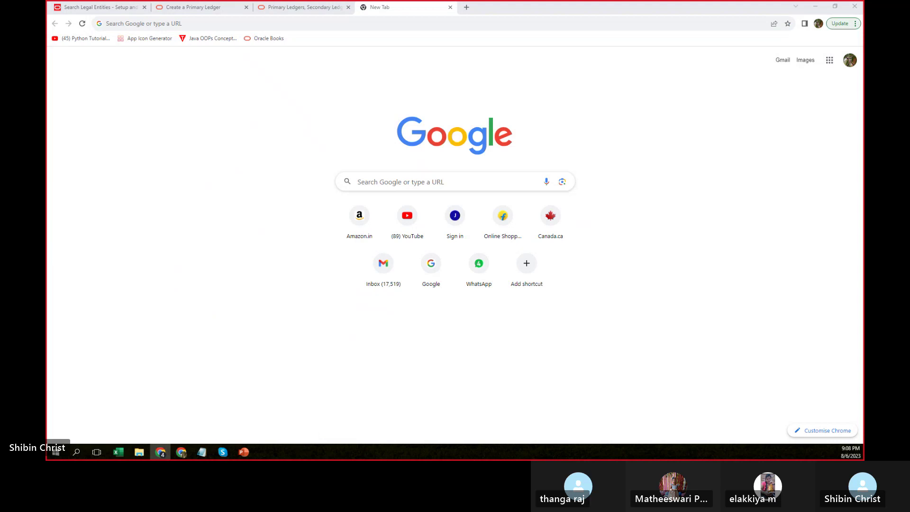
left_click(227, 28)
type("https://fa-etaq-saasfademo1.ds-fa.oraclepdemos.com/")
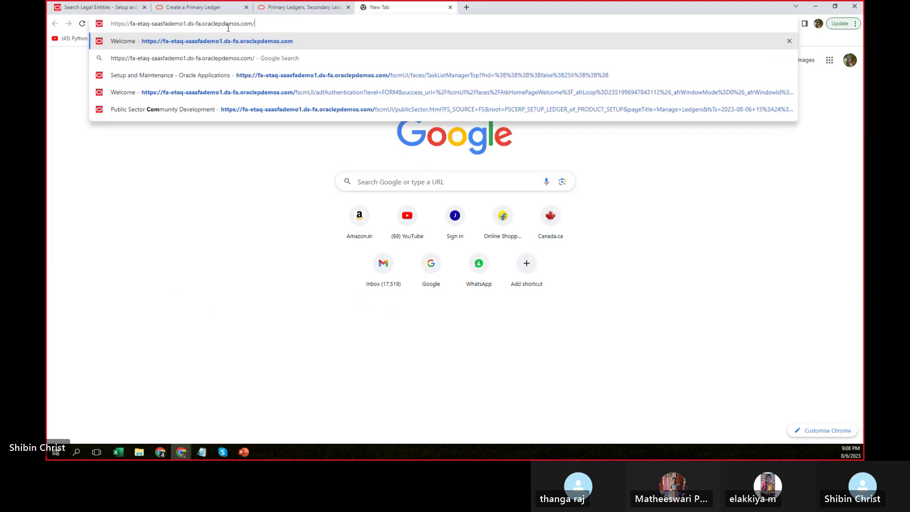
key("Return")
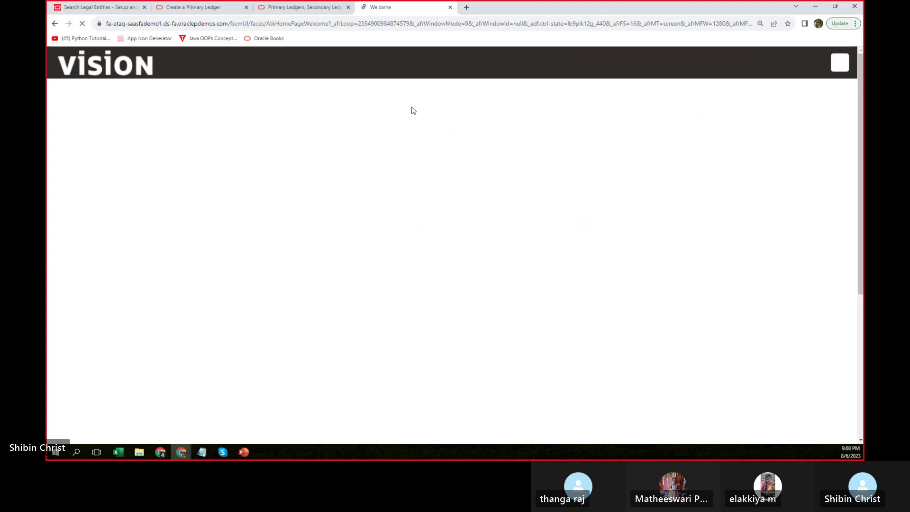
left_click(839, 62)
left_click(611, 254)
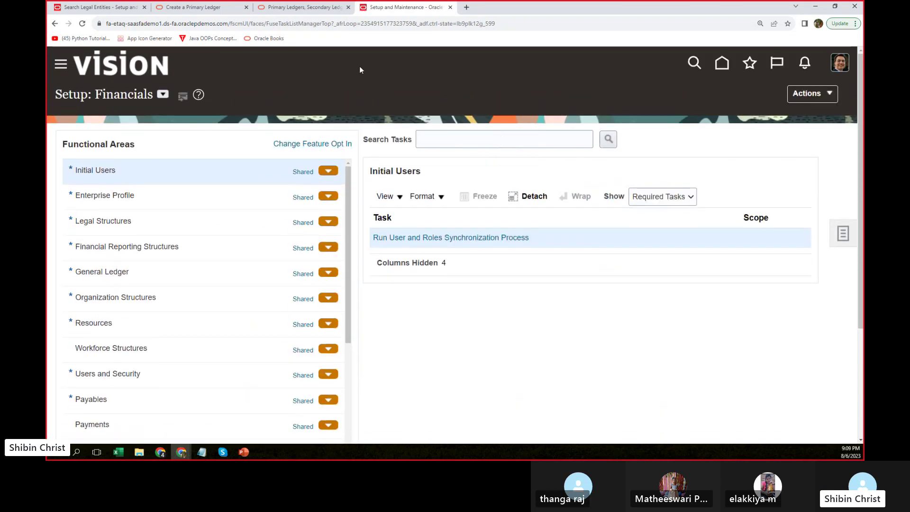
Search the Setup: Financials tasks for 'legal address'
left_click(460, 143)
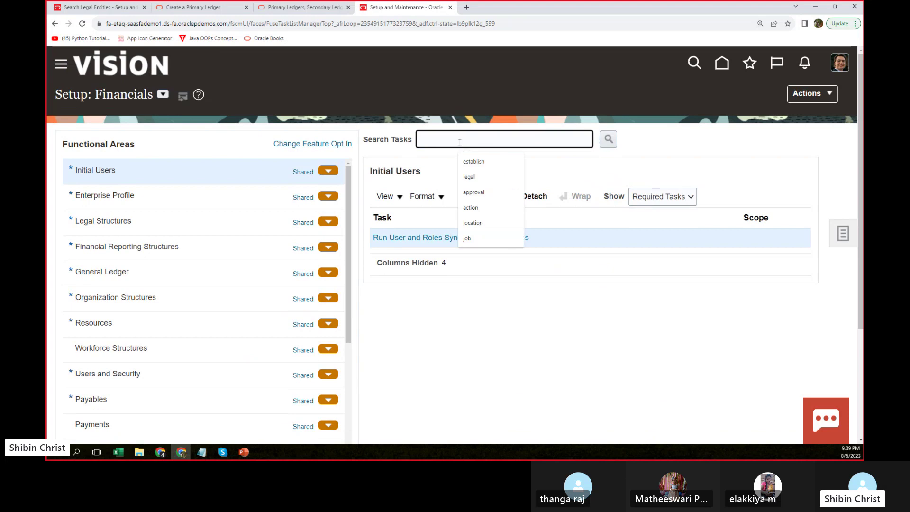
left_click(95, 7)
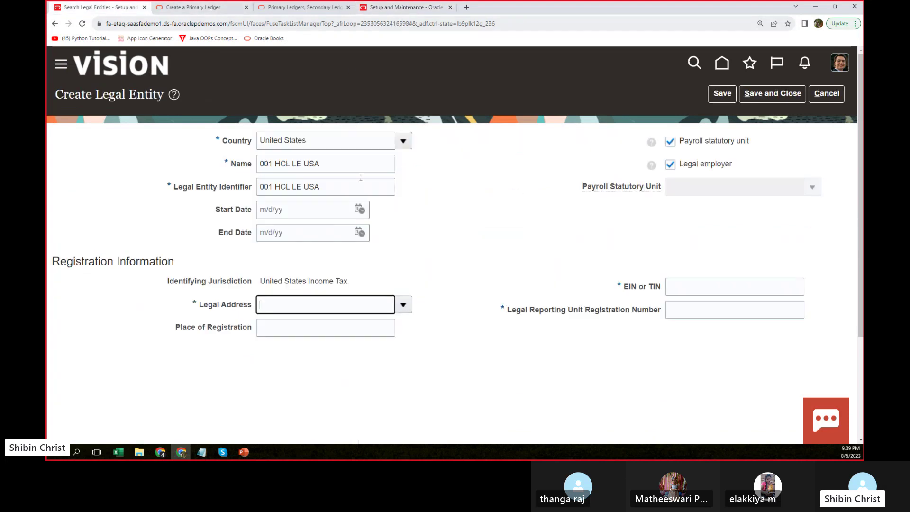
left_click(403, 7)
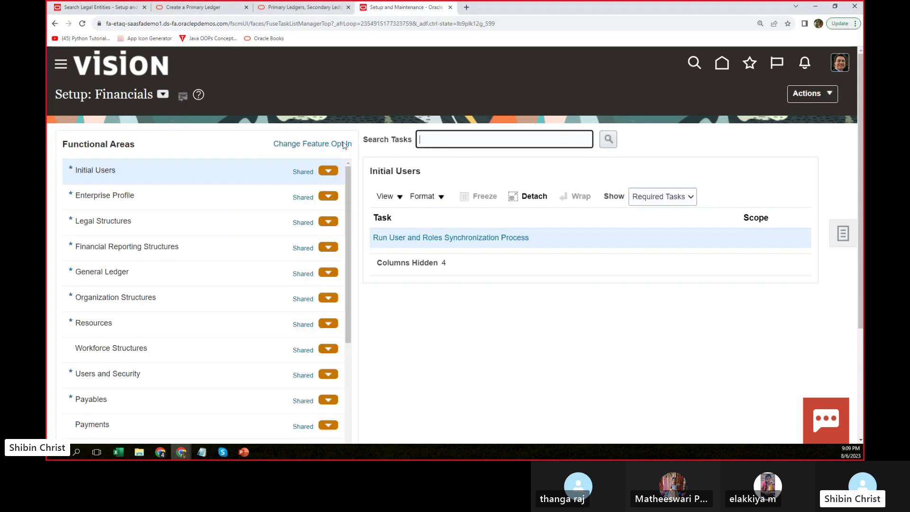
type("leagal")
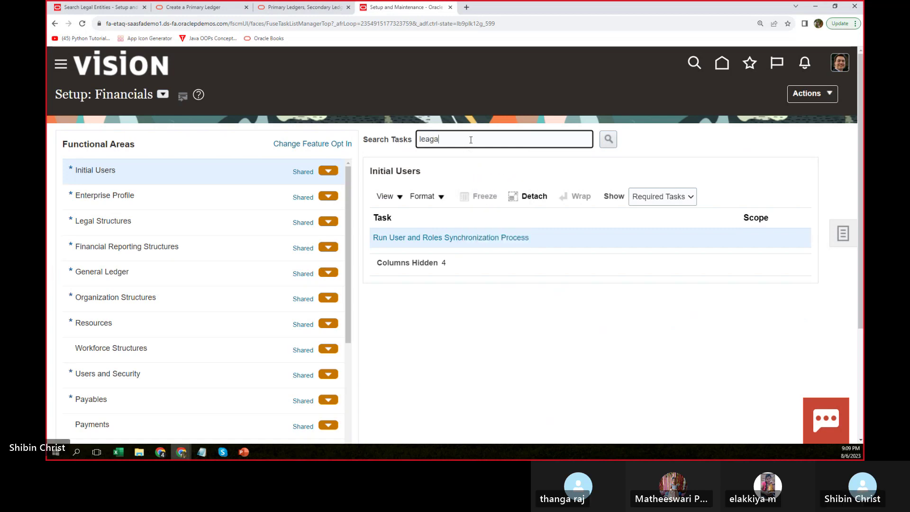
key("BackSpace")
key("BackSpace")
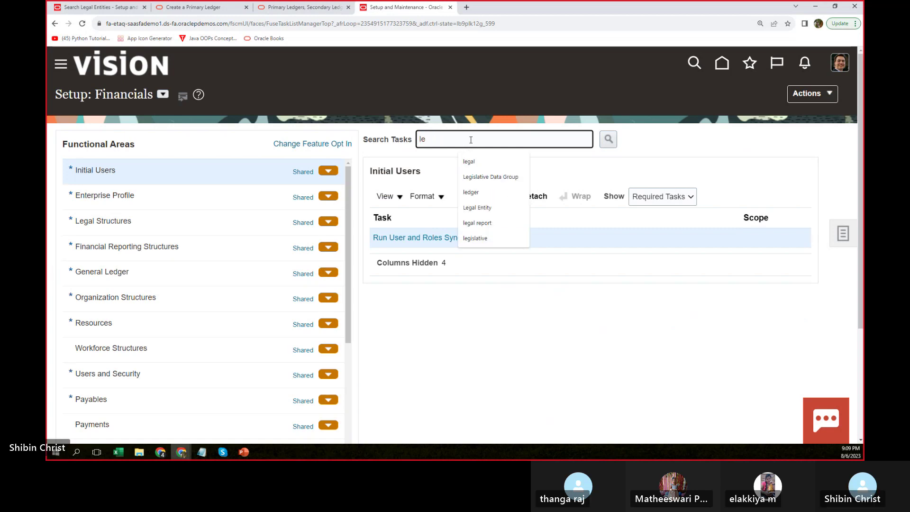
type("ga")
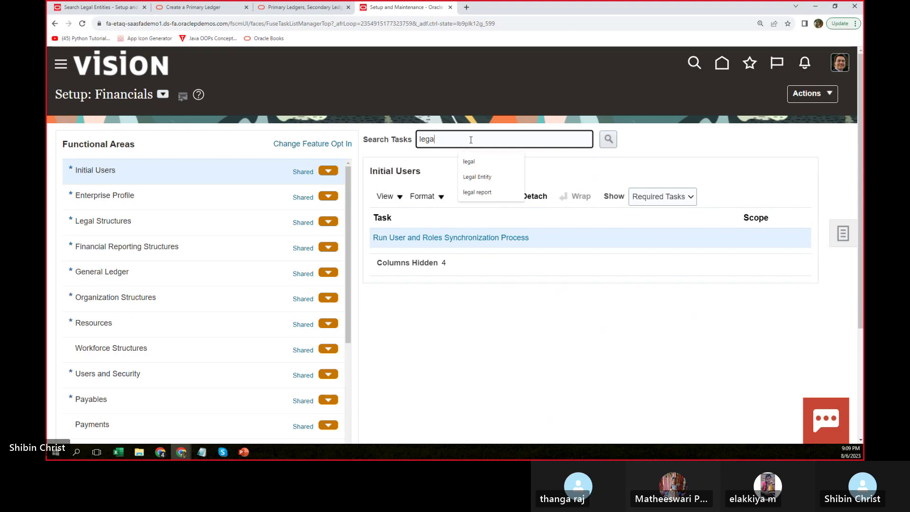
type("l address")
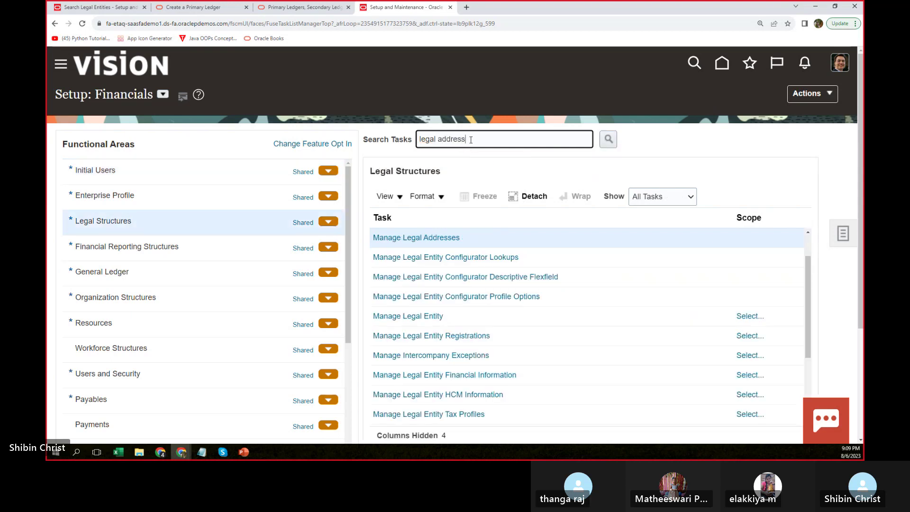
In Manage Legal Addresses, create a new location with Address Line 1 '001 HCL Tech'
left_click(446, 239)
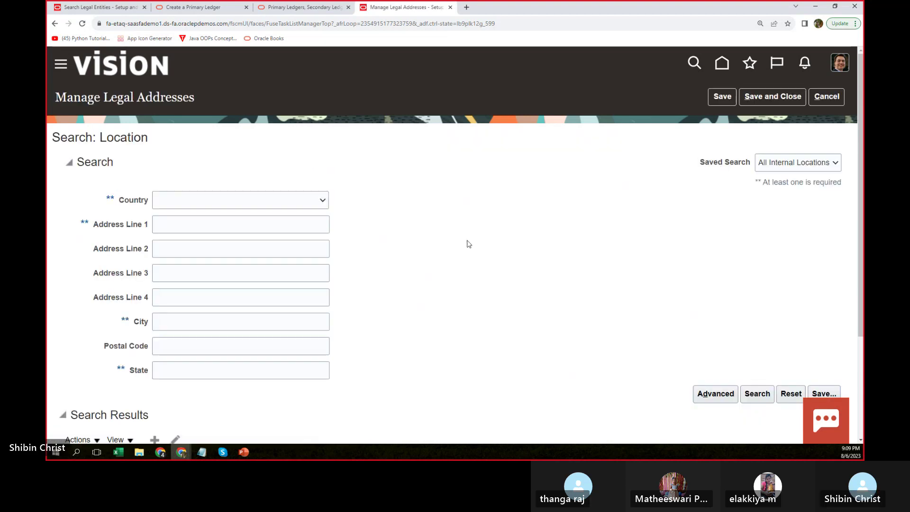
scroll(465, 242, "down", 3)
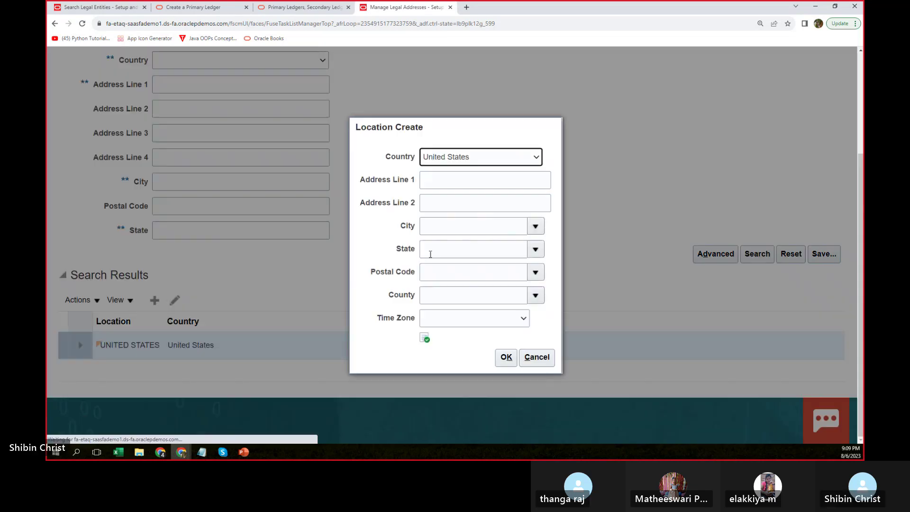
left_click(465, 180)
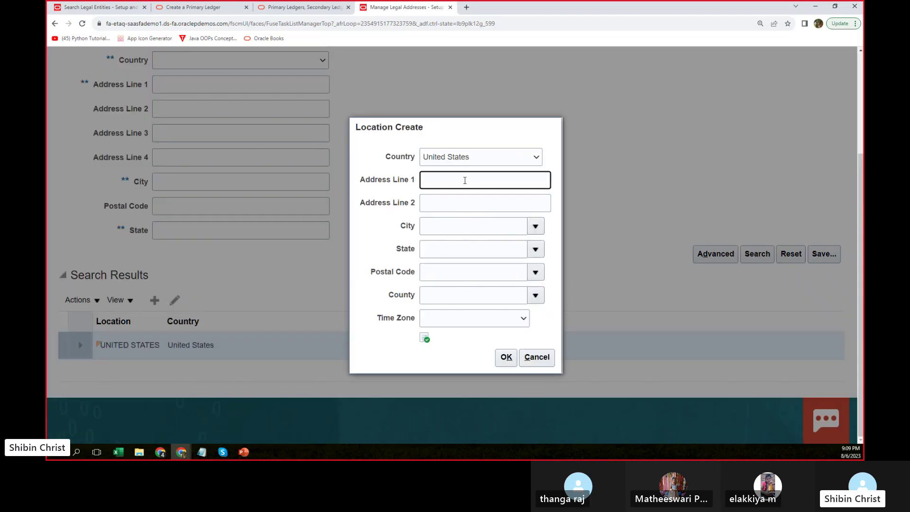
type("001")
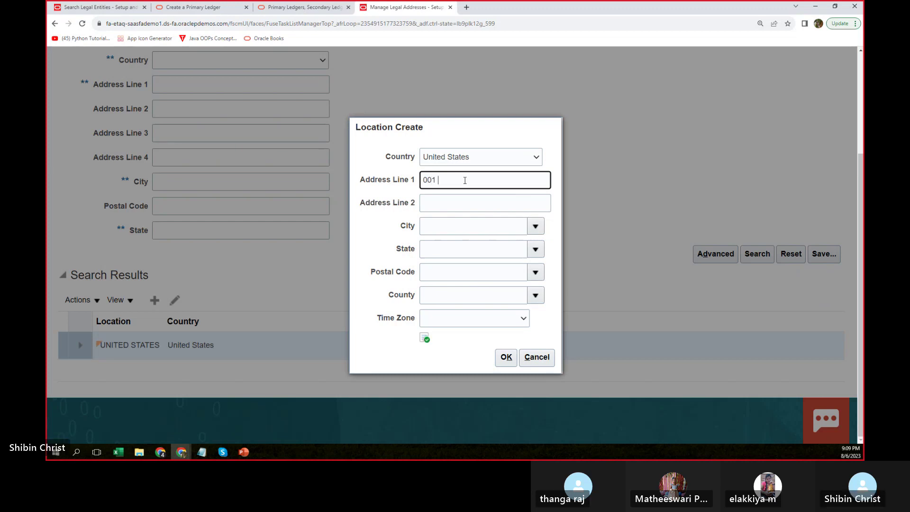
type(" HCL T")
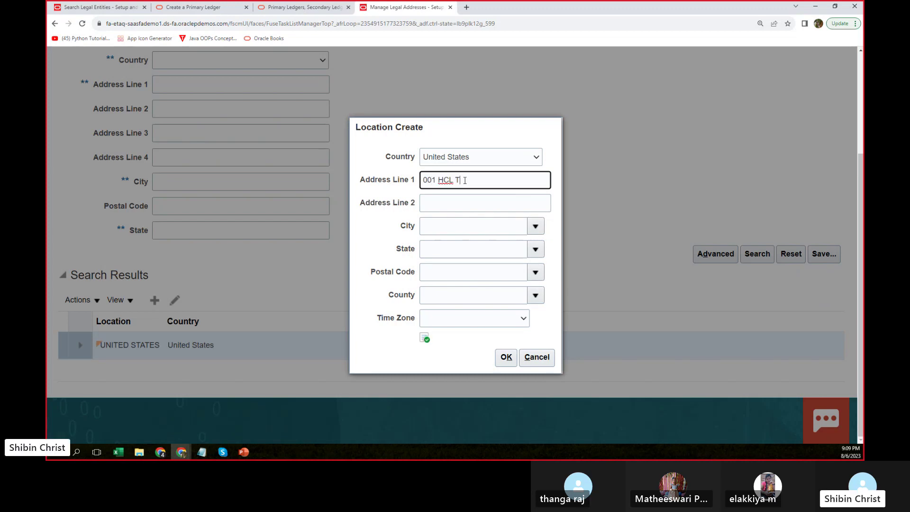
type("ech")
Google 'us postcodes' in a new tab, select 99950, and return to the address form
left_click(467, 7)
left_click(436, 23)
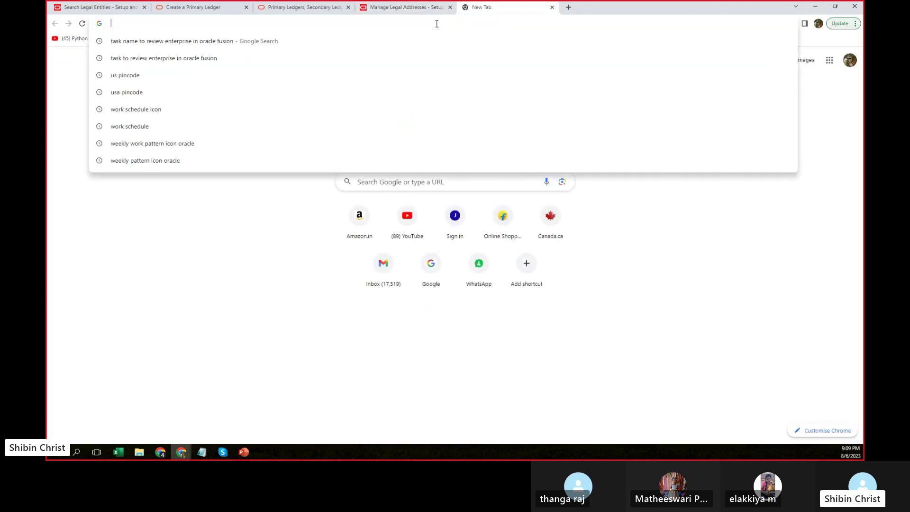
type("us postcodes")
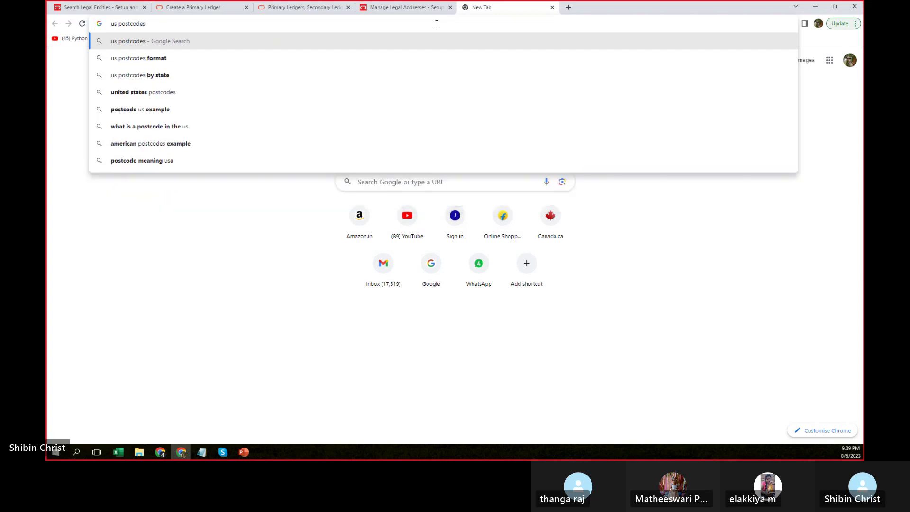
key("Return")
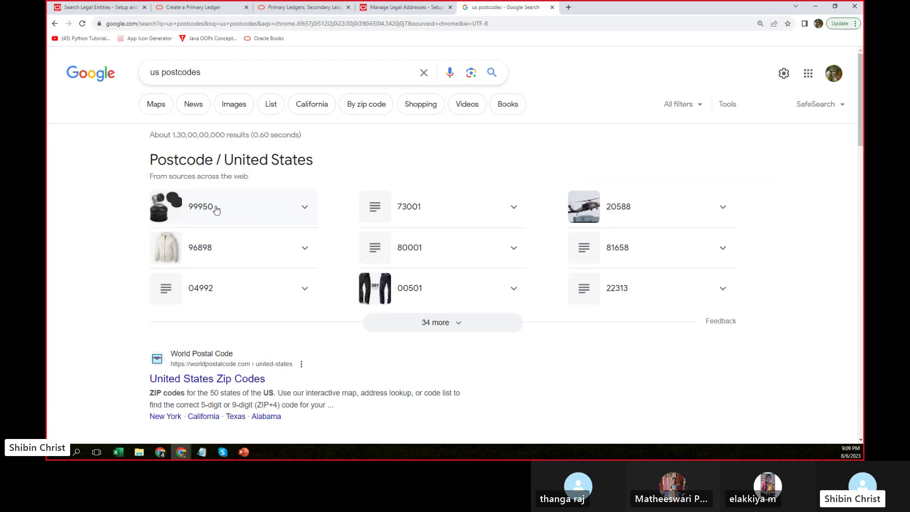
left_click_drag(216, 210, 187, 208)
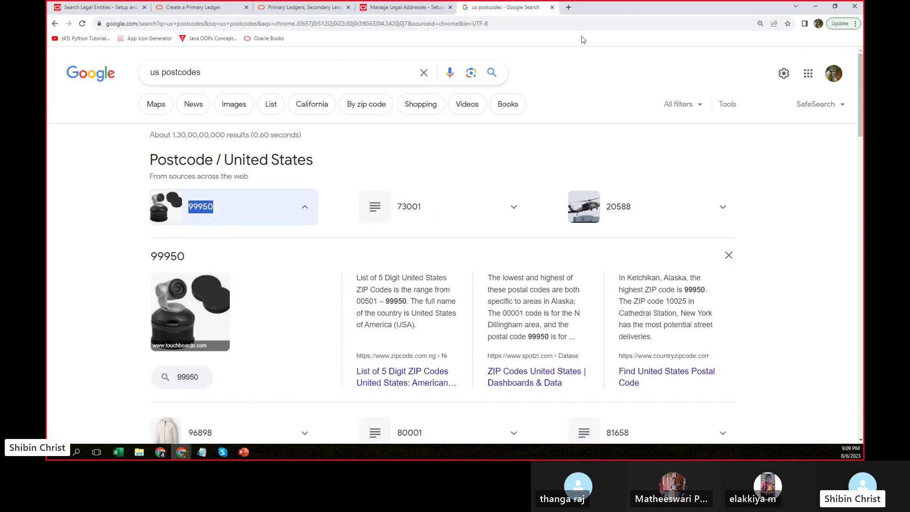
left_click(394, 9)
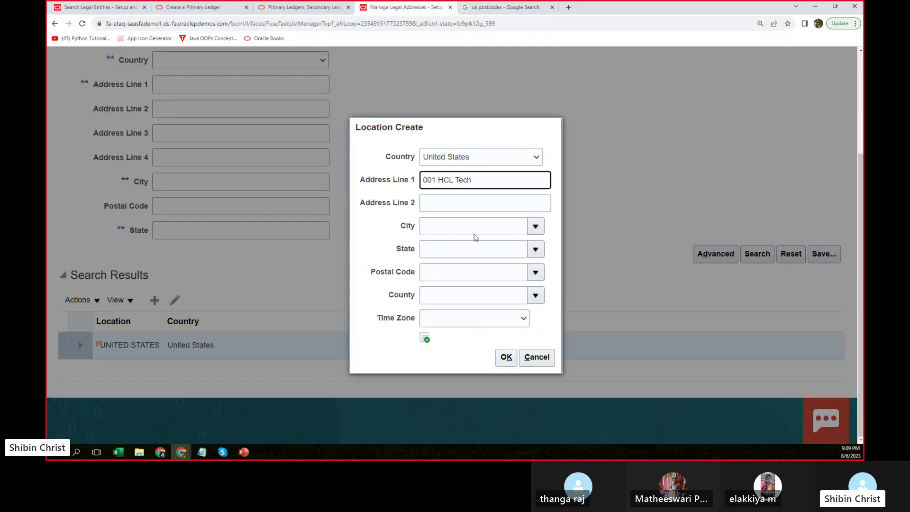
Enter postal code 99950, choose Kasaan, AK, and save the location
left_click(434, 271)
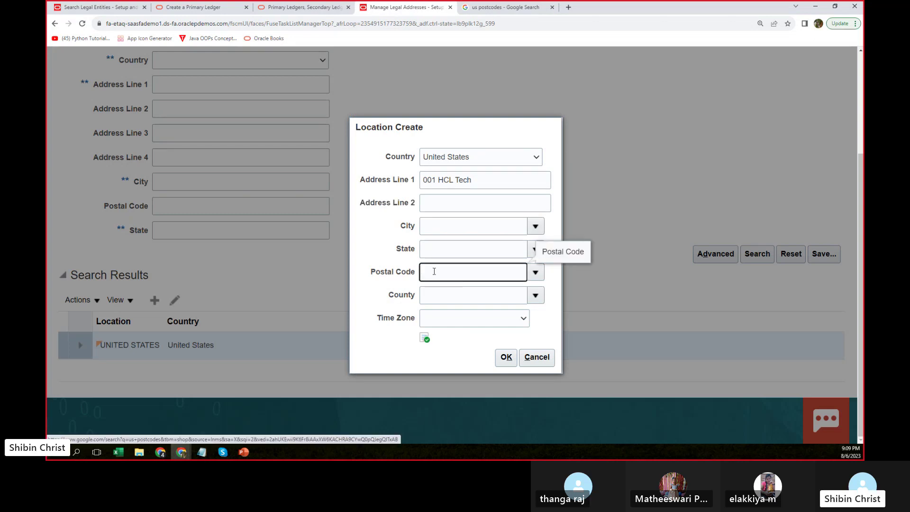
type("9995")
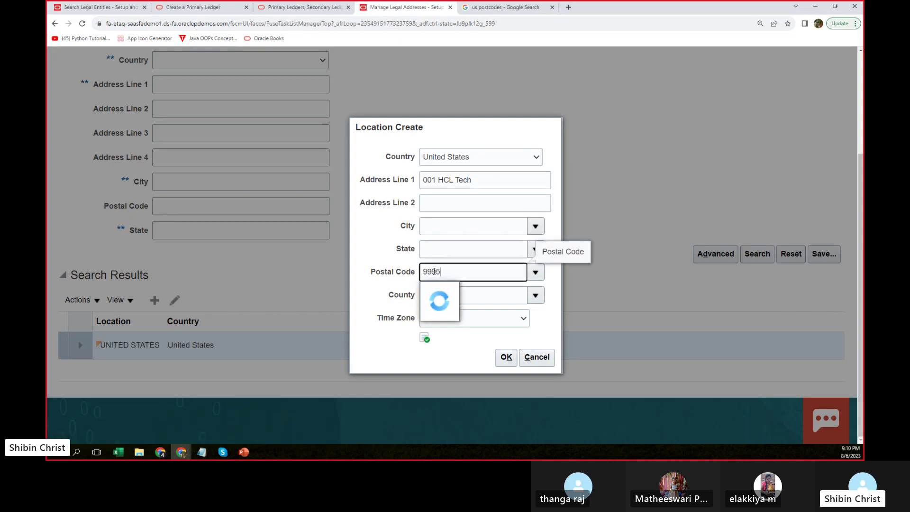
type("0")
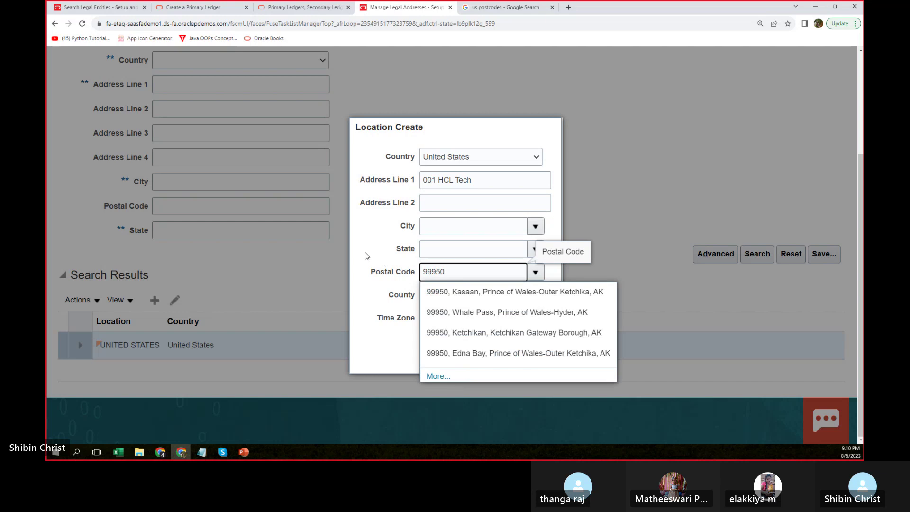
left_click(364, 254)
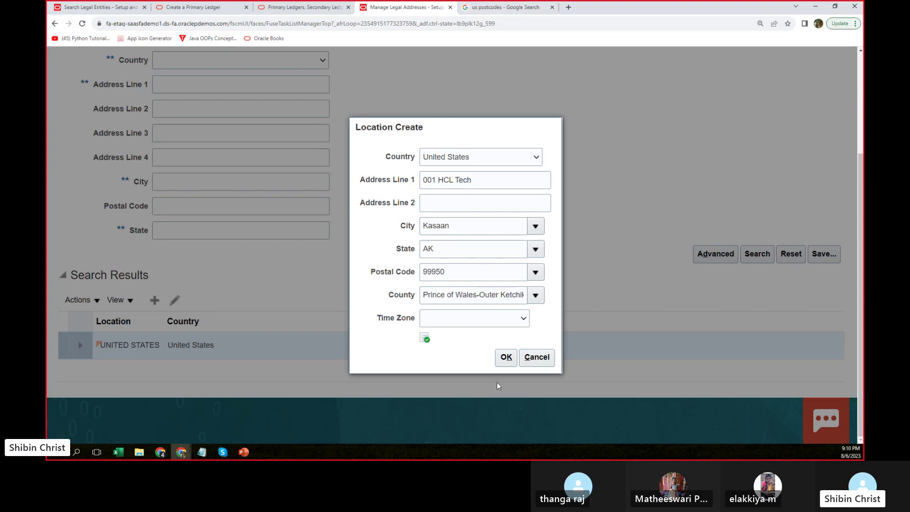
left_click(506, 357)
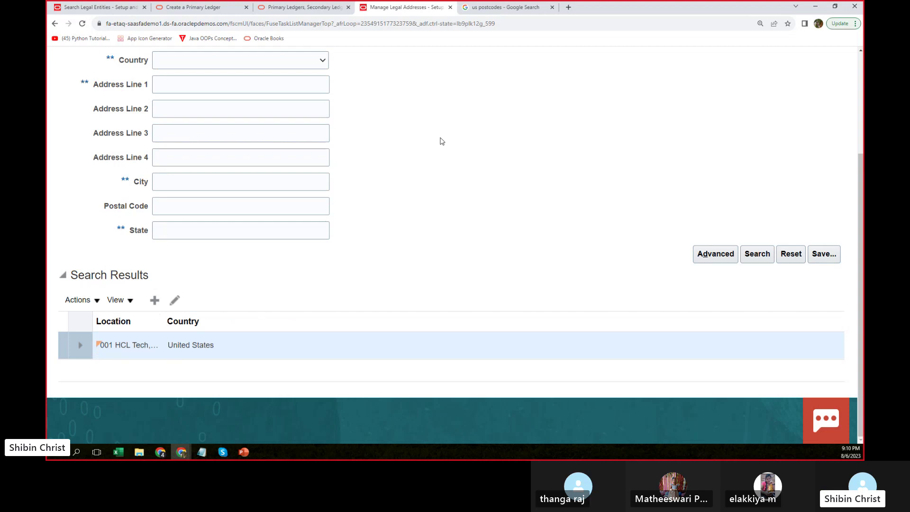
Clear the Legal Address field and enter '001 hc' as the Address Line 1 search criterion
left_click(95, 9)
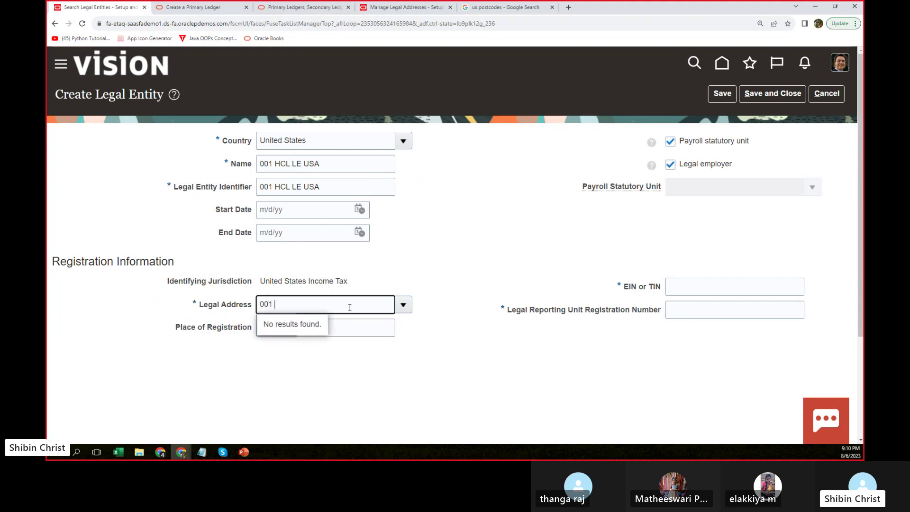
key("BackSpace")
key("BackSpace")
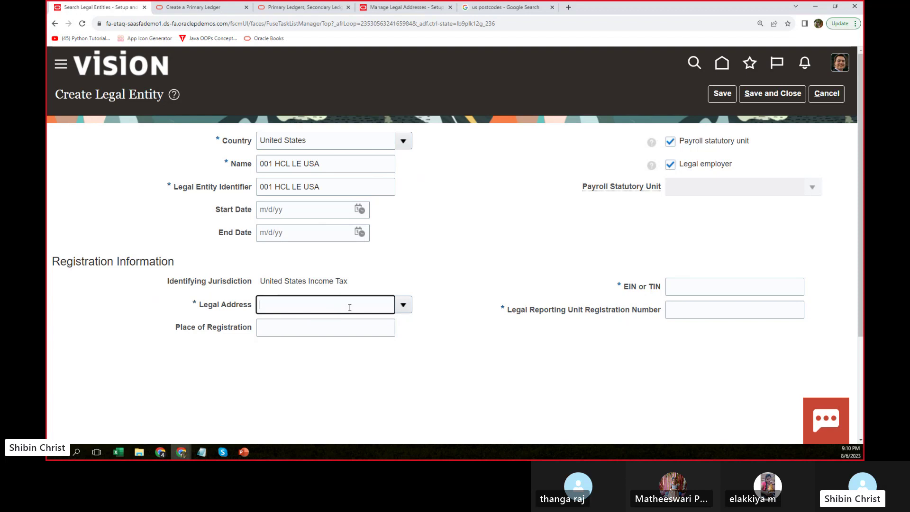
left_click(403, 305)
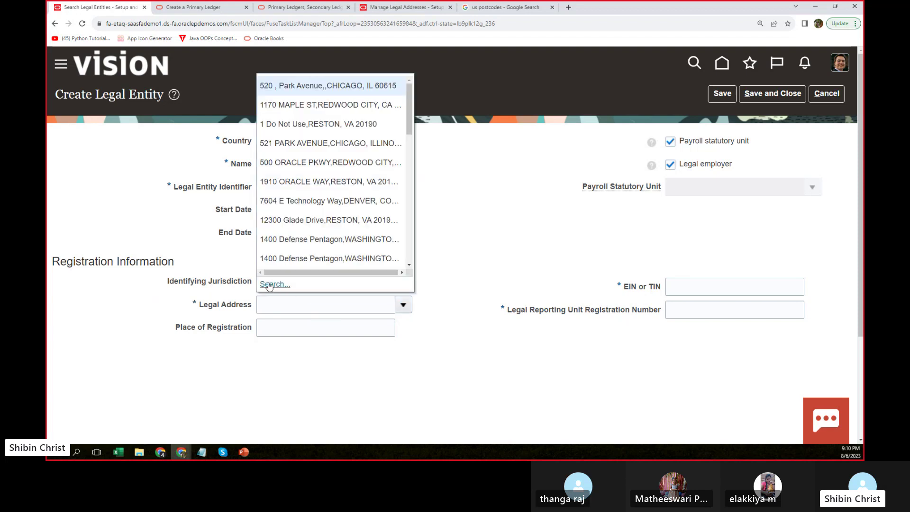
left_click(269, 284)
left_click(433, 199)
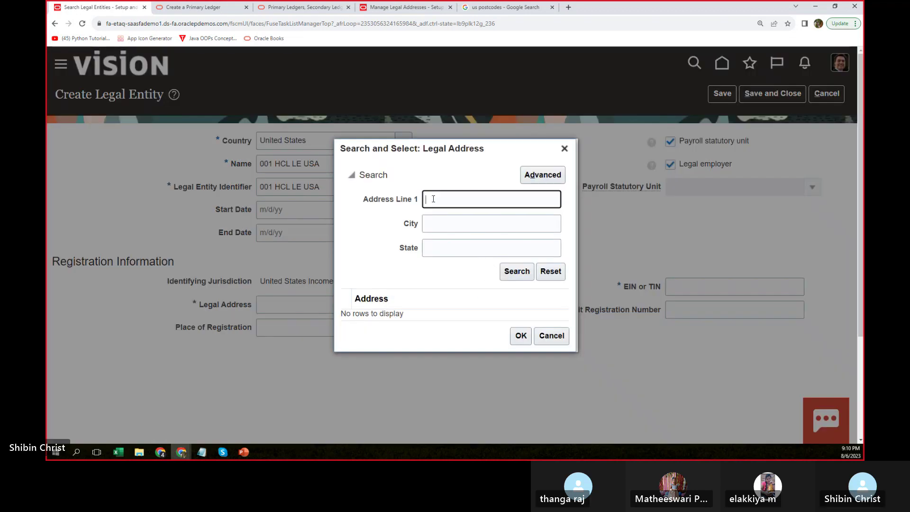
type("001")
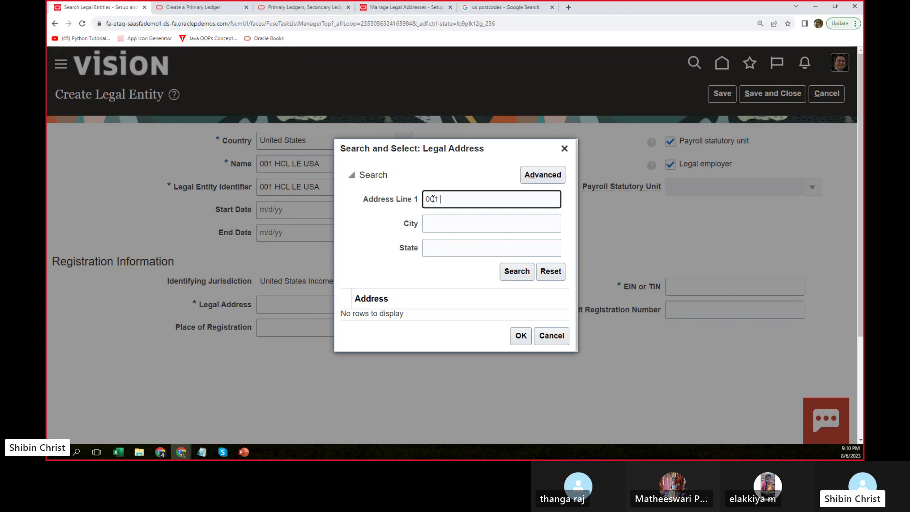
type(" hcl")
Run the basic and advanced legal address searches for 001 hcl, which return no rows
left_click(516, 271)
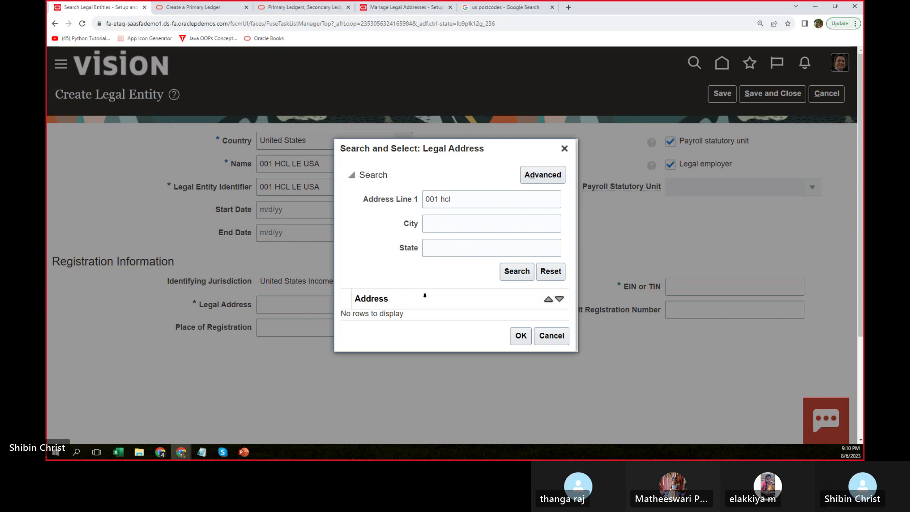
left_click(517, 273)
left_click(535, 178)
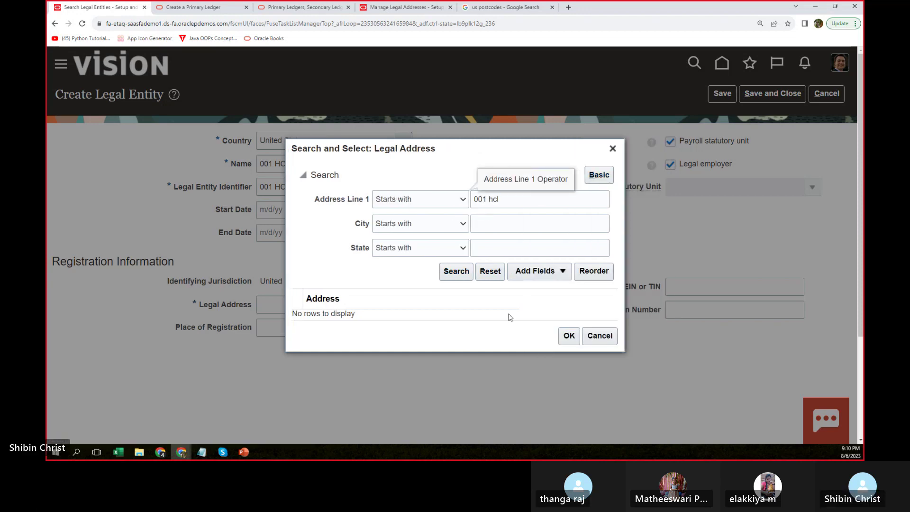
left_click(461, 274)
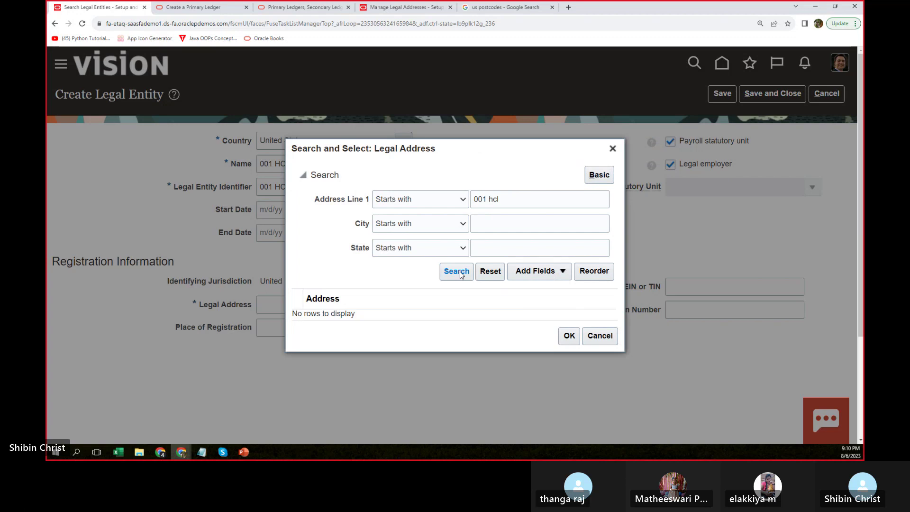
left_click(459, 274)
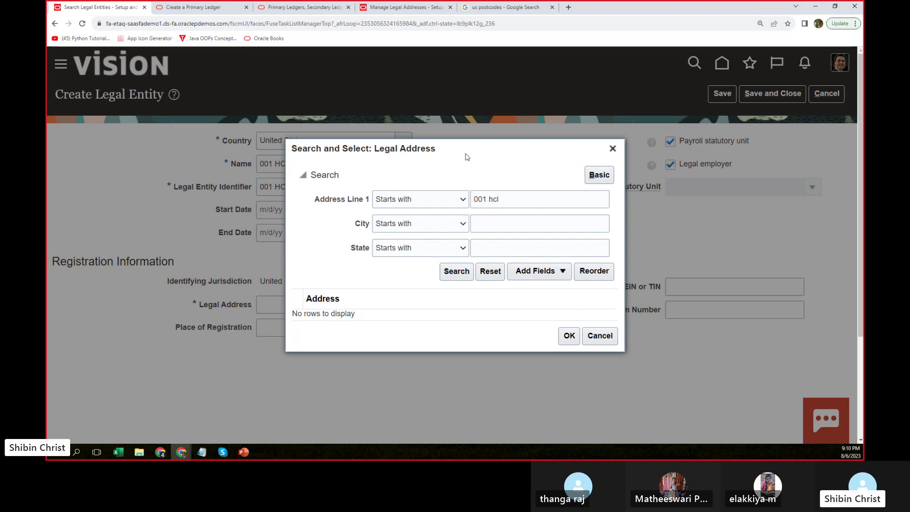
Review the 001 HCL Tech location on Manage Legal Addresses, then save and close the page
left_click(188, 7)
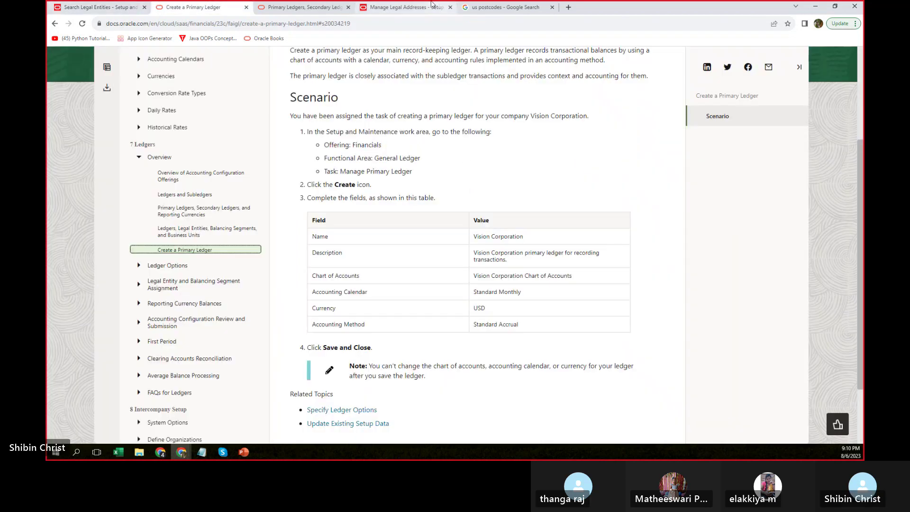
left_click(432, 6)
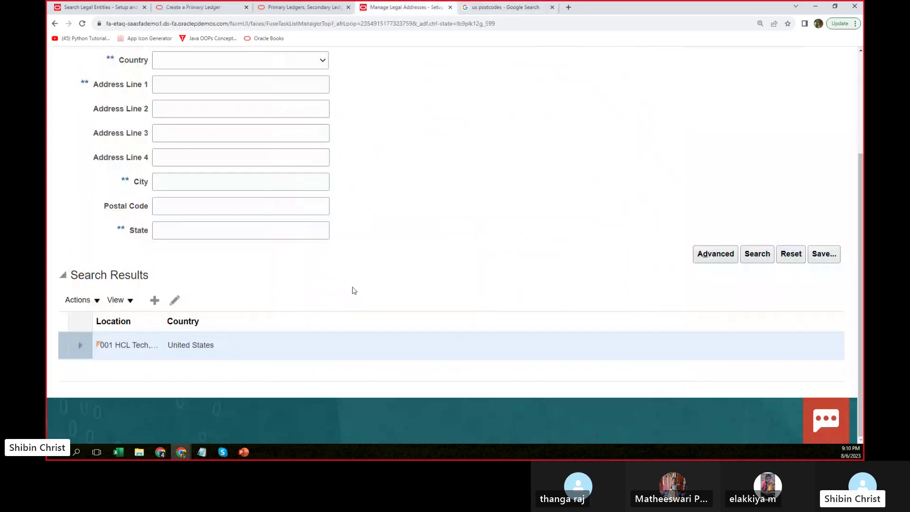
left_click(100, 346)
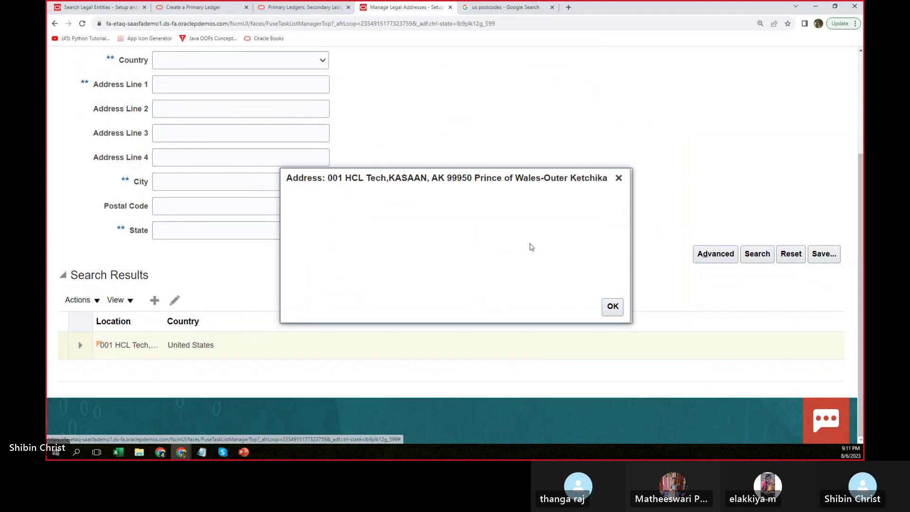
left_click(618, 178)
scroll(306, 268, "up", 3)
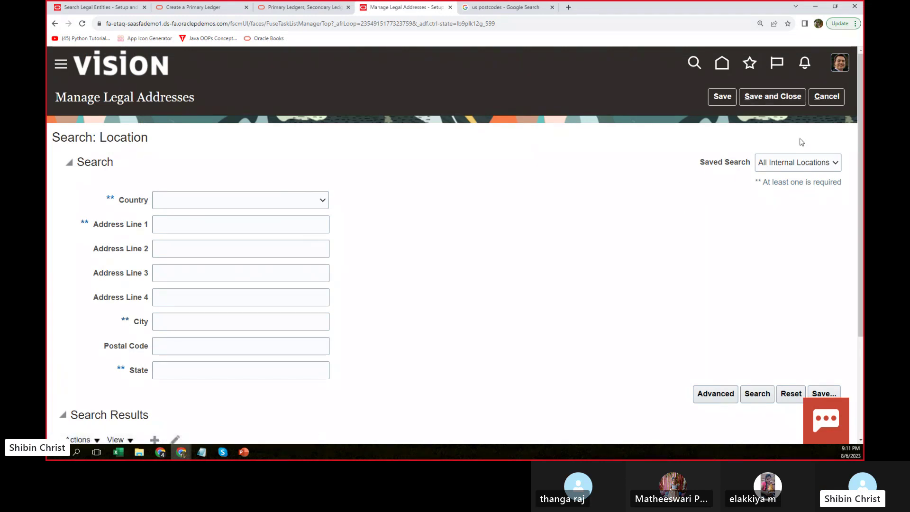
left_click(775, 97)
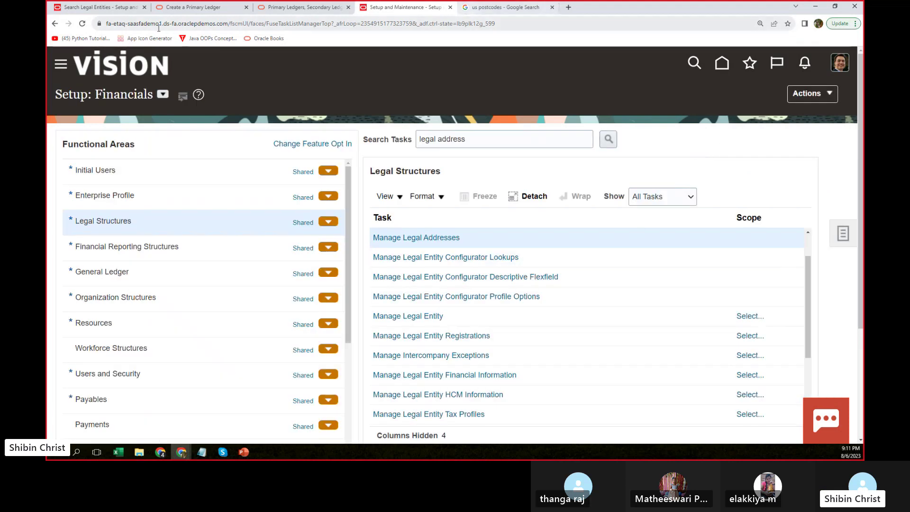
left_click(114, 7)
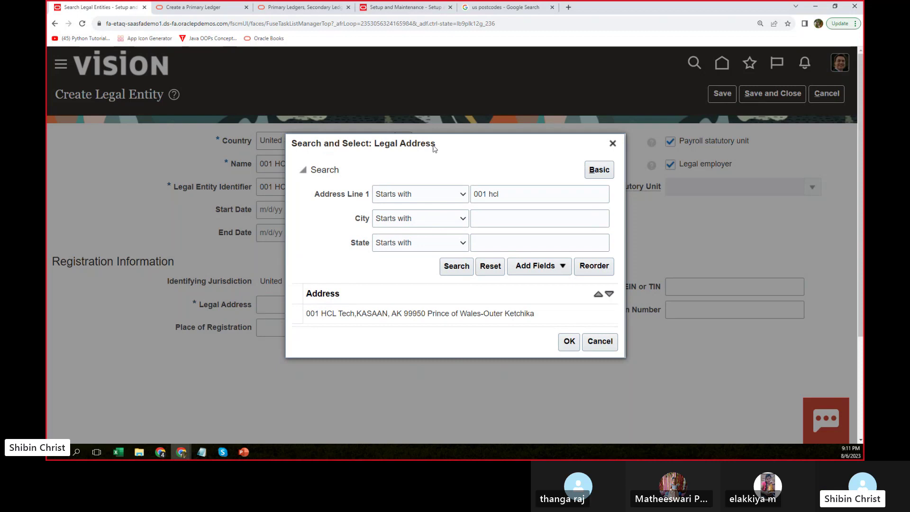
Choose the 001 HCL Tech, Kasaan address as the legal entity's legal address
left_click(410, 8)
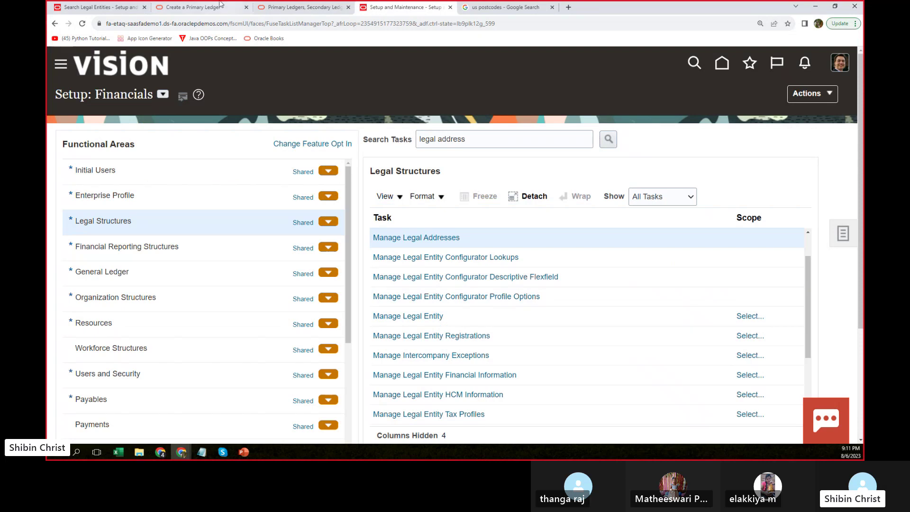
left_click(85, 8)
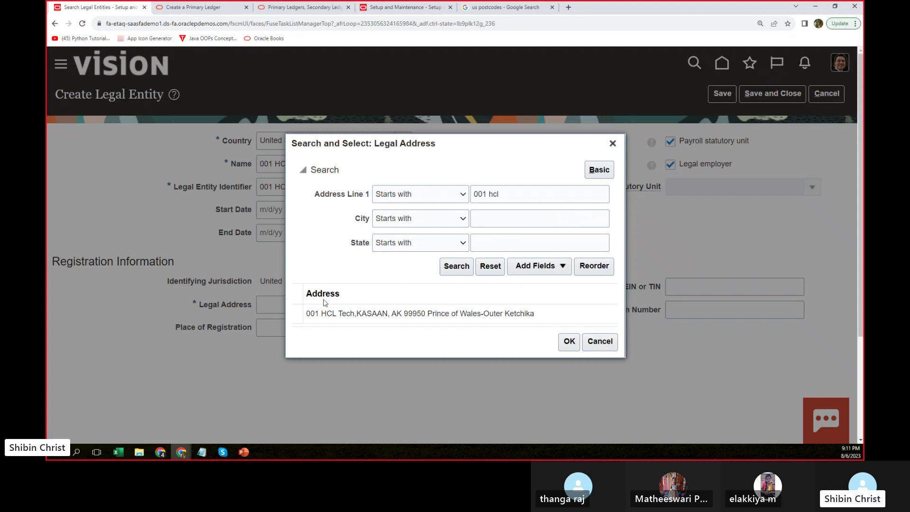
left_click(469, 314)
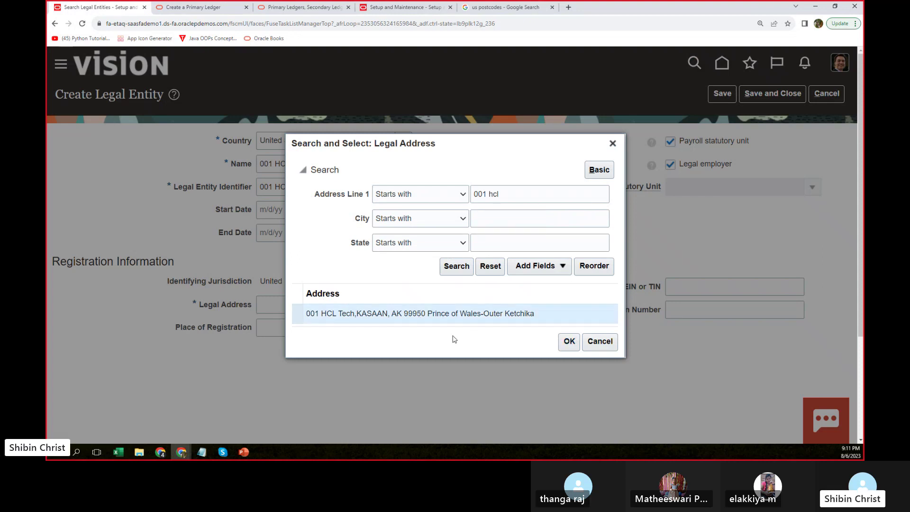
left_click(568, 341)
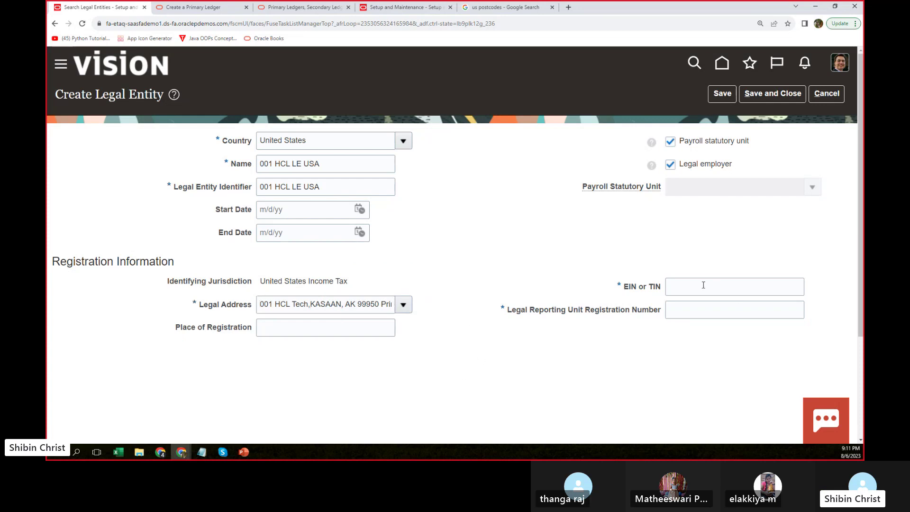
Enter EIN or TIN 1234 and registration number 12321, then save the legal entity
left_click(703, 285)
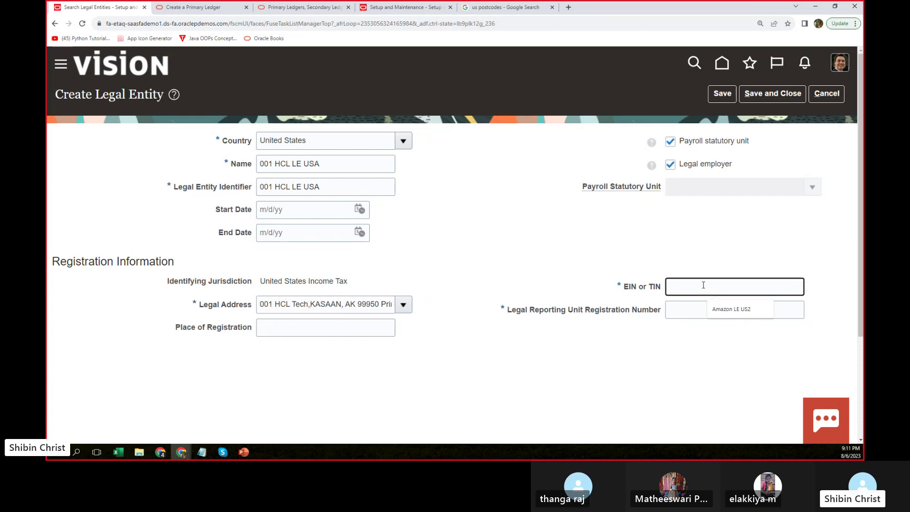
type("1234")
left_click(674, 314)
type("12321")
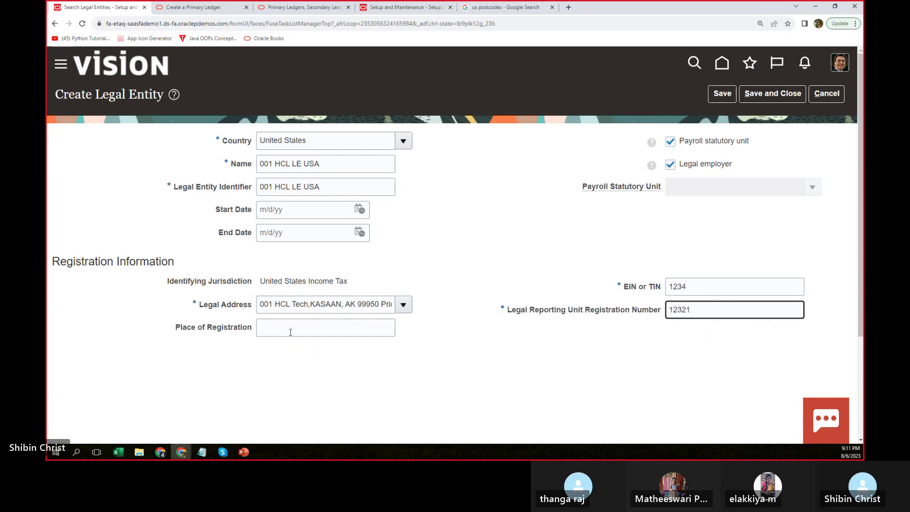
left_click(288, 328)
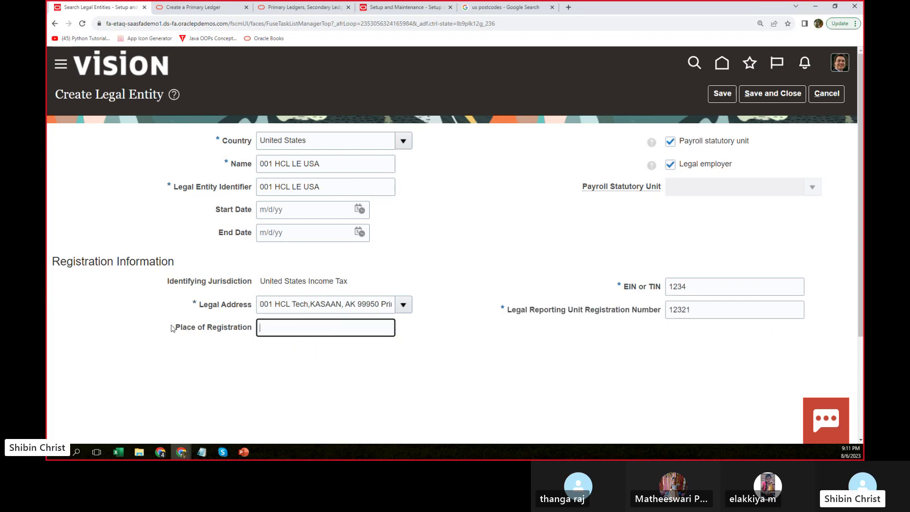
left_click(724, 94)
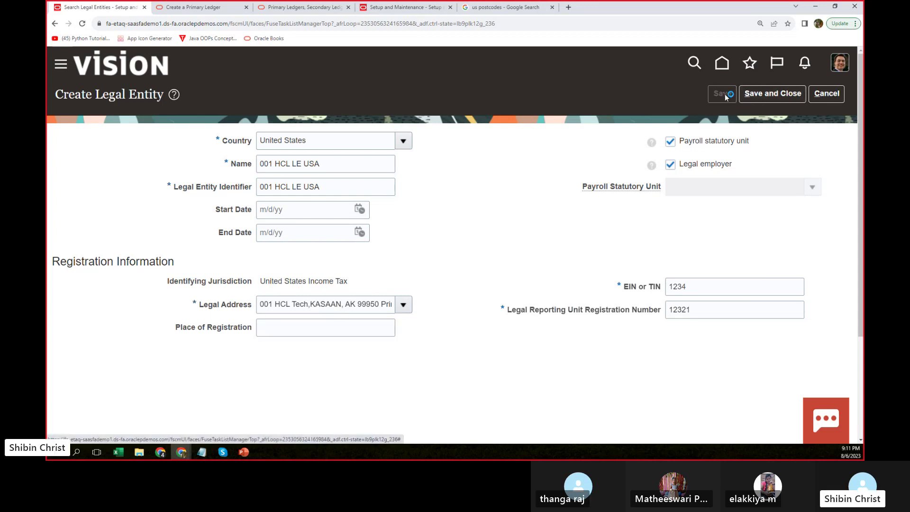
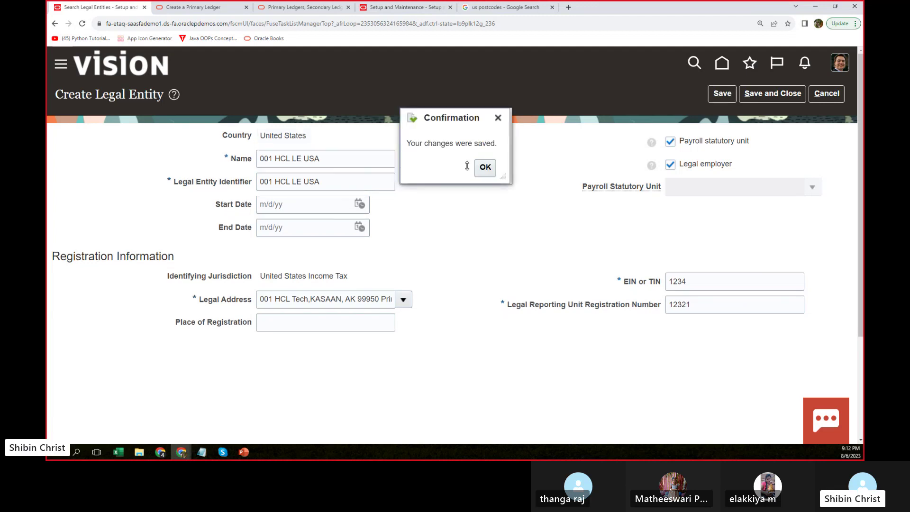
Confirm the save of legal entity 001 HCL LE USA and save and close its form
left_click(482, 170)
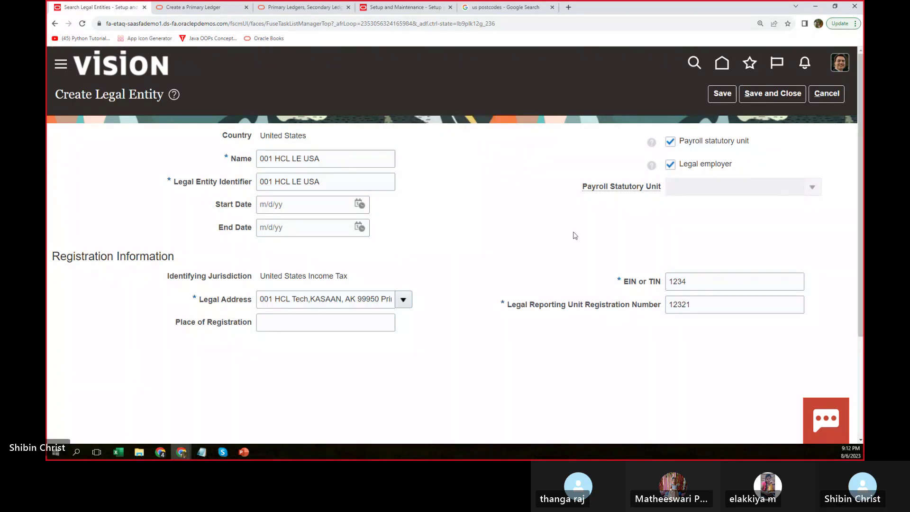
left_click_drag(259, 137, 308, 137)
left_click(267, 138)
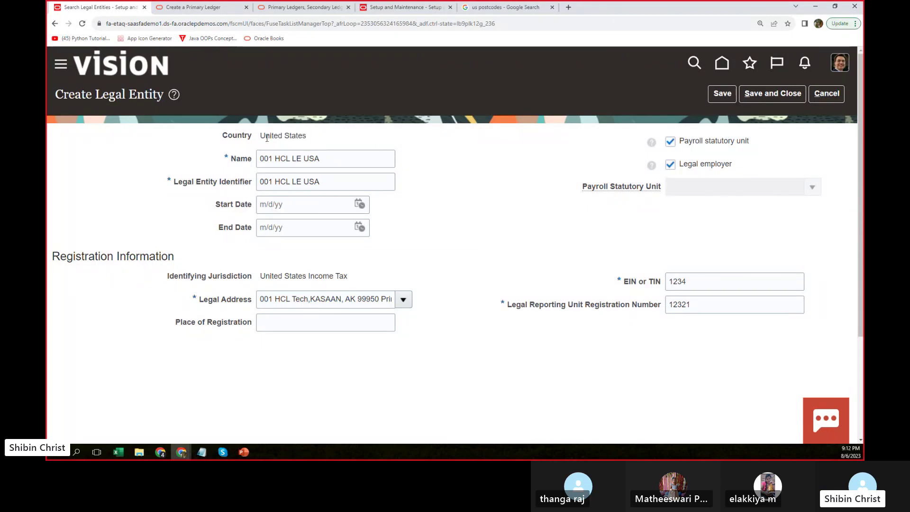
left_click_drag(308, 138, 238, 136)
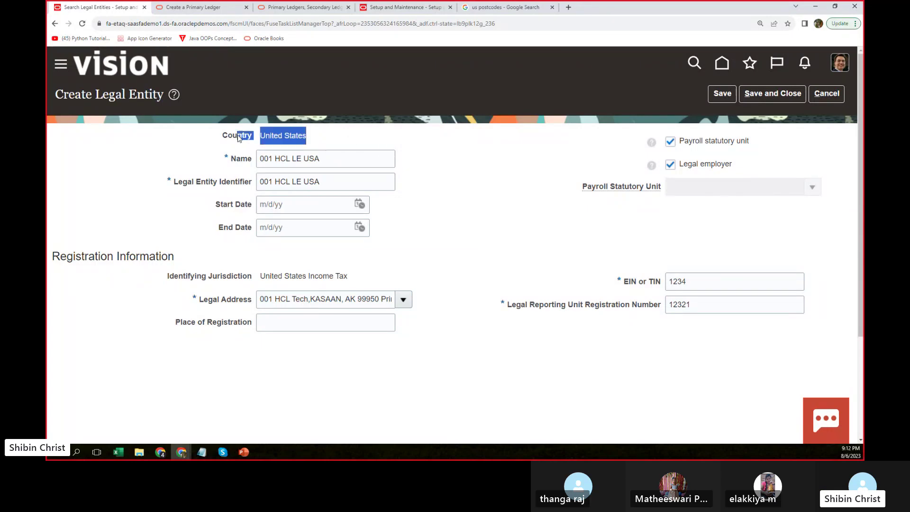
left_click(377, 139)
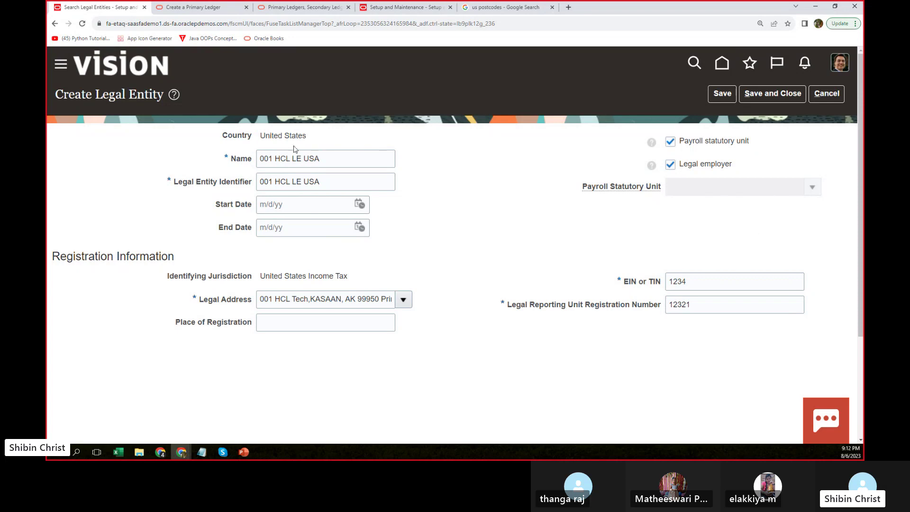
left_click_drag(311, 140, 259, 138)
left_click(313, 141)
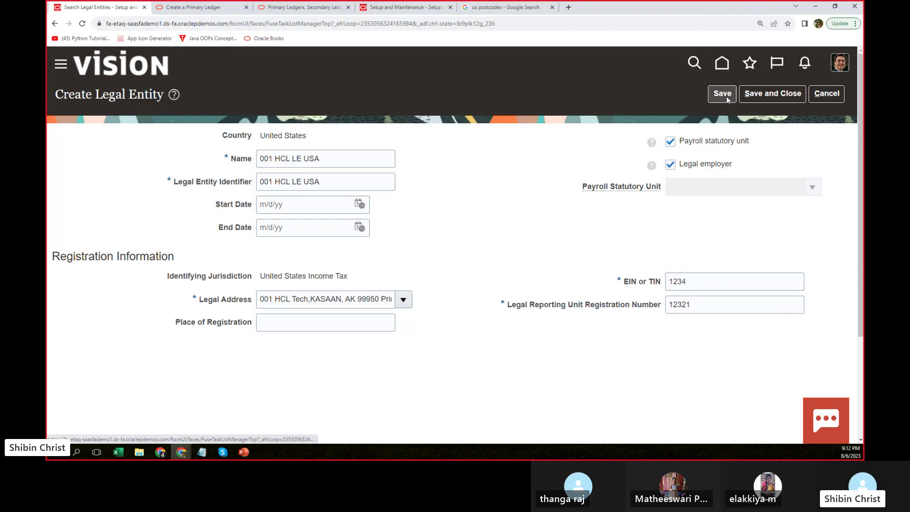
left_click(783, 97)
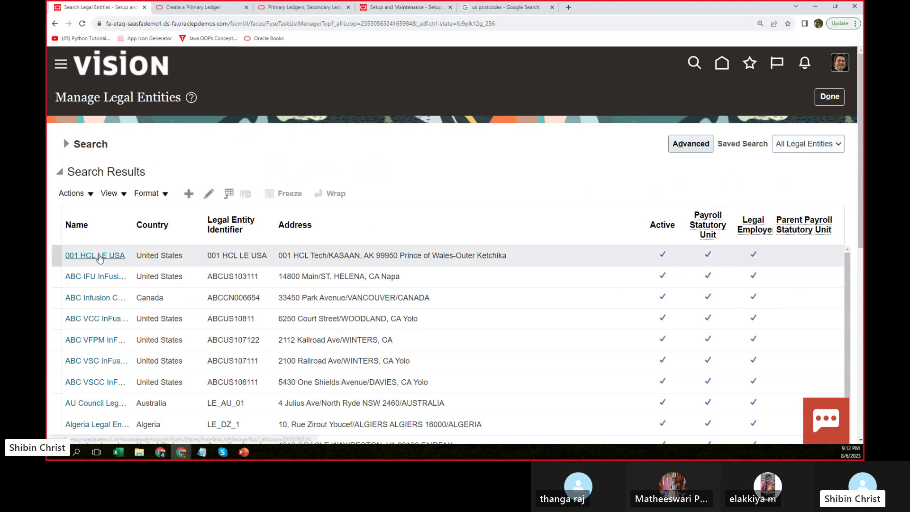
Use the Actions menu on the 001 HCL LE USA row to reach Manage Legal Reporting Units
left_click(150, 256)
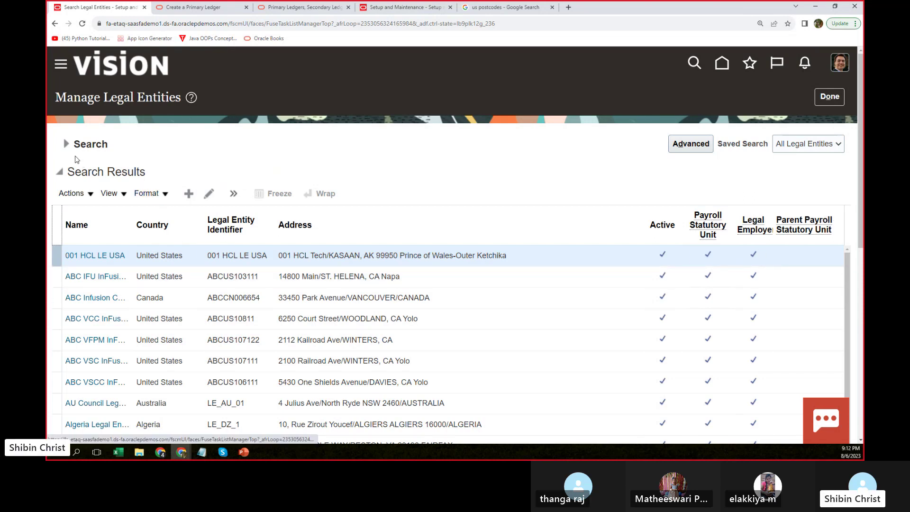
left_click(93, 194)
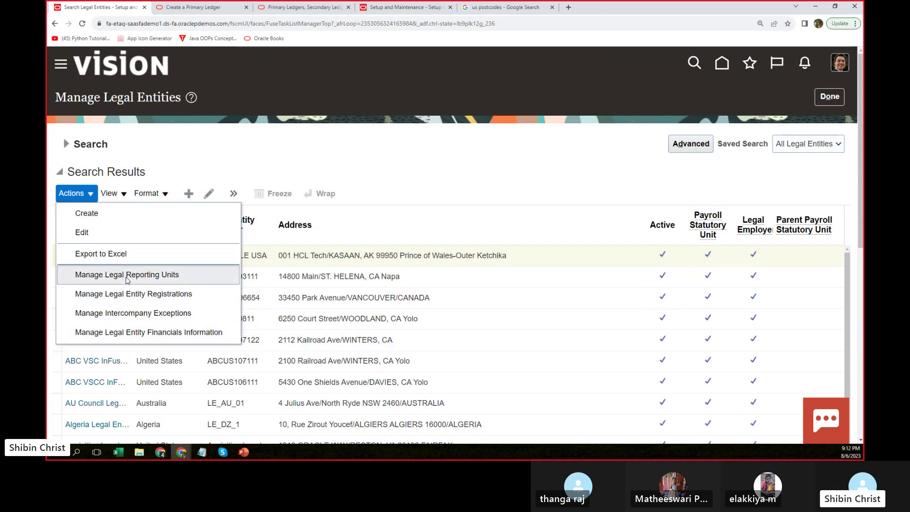
left_click(151, 275)
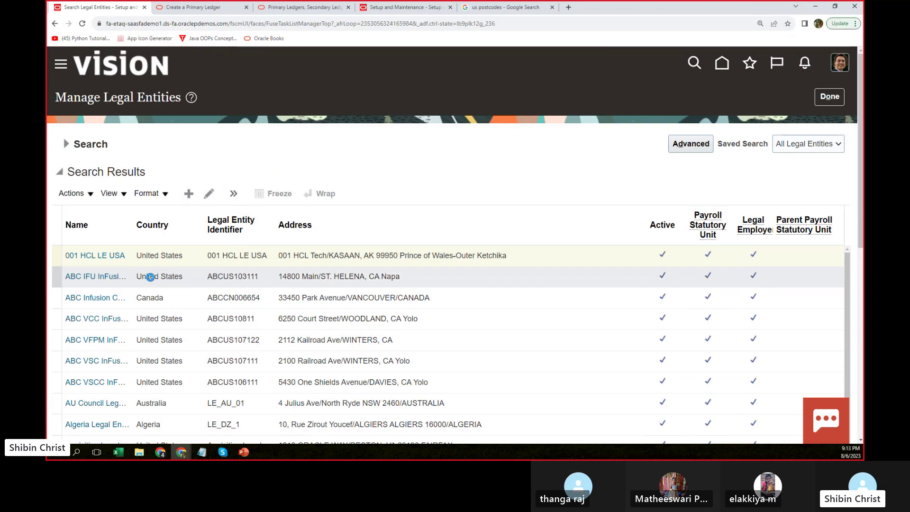
left_click(106, 257)
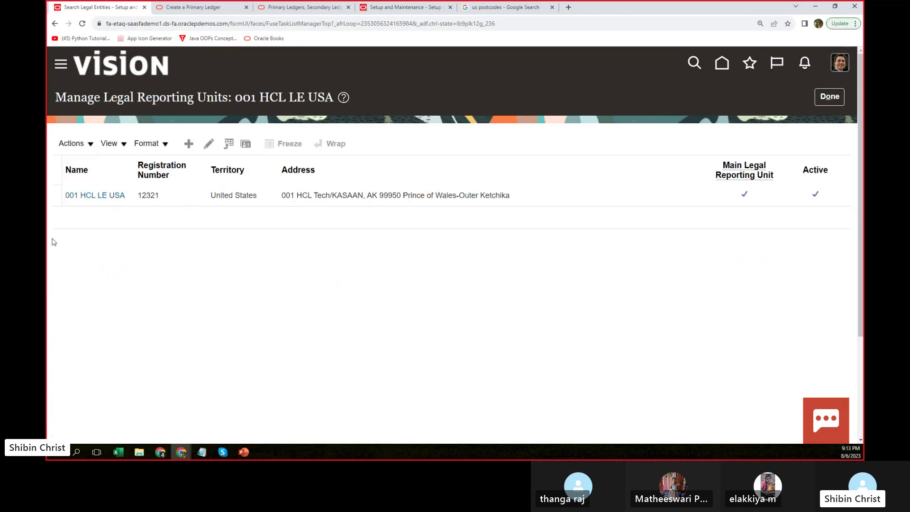
Save the 001 HCL LE USA reporting unit unchanged and return to Manage Legal Entities
left_click(94, 194)
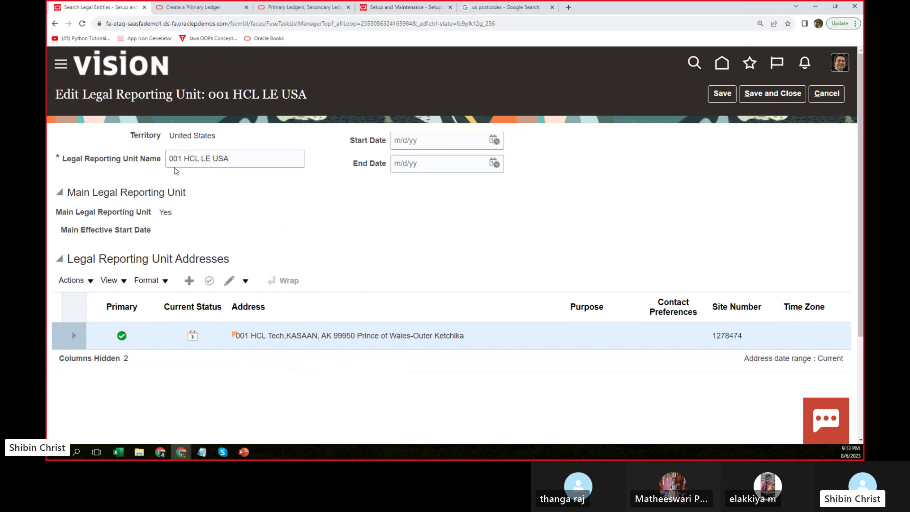
left_click(118, 163)
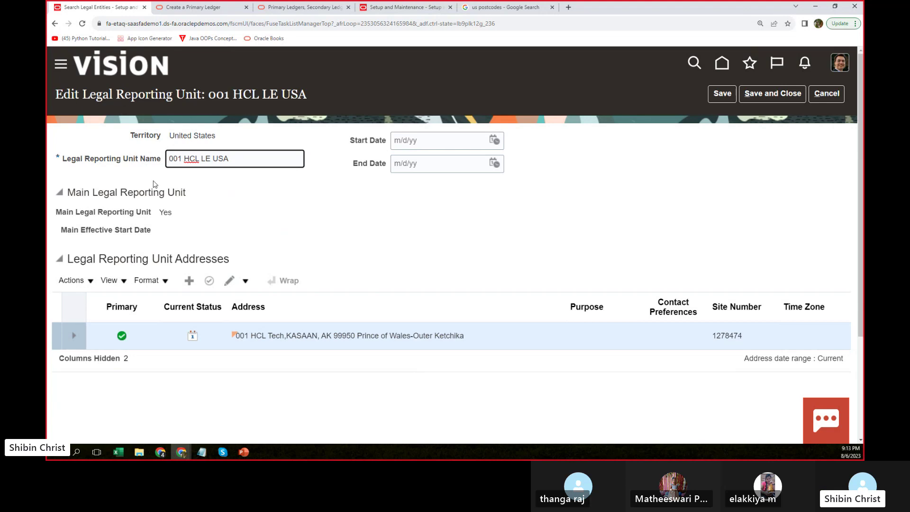
left_click(723, 94)
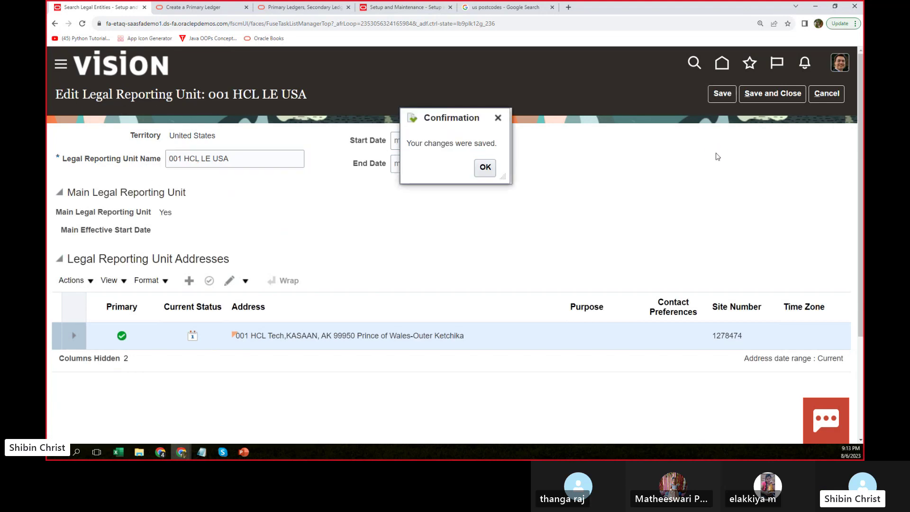
left_click(484, 168)
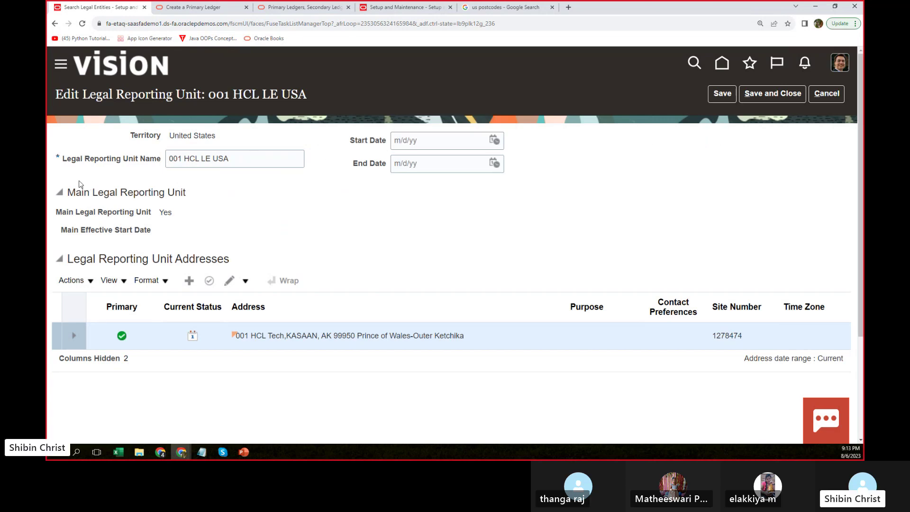
left_click(773, 97)
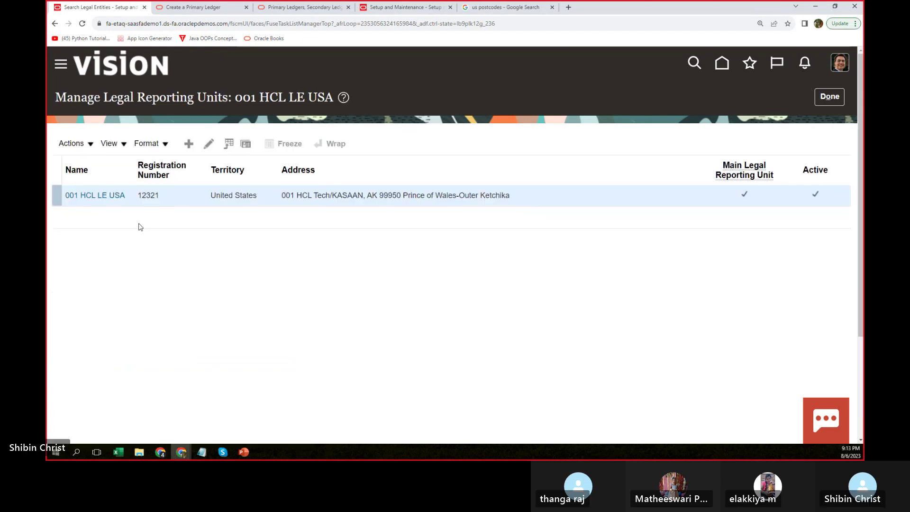
left_click(827, 97)
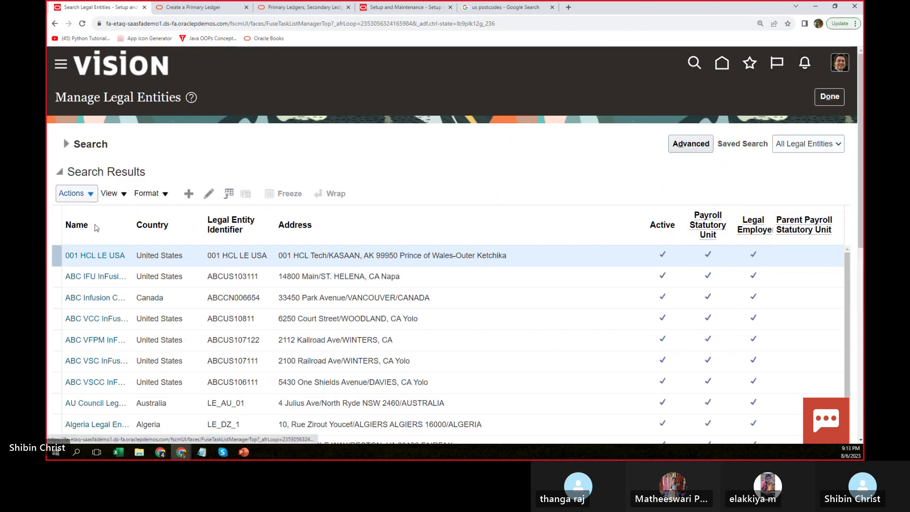
Review the EIN or TIN registration of 001 HCL LE USA in Manage Legal Entity Registrations
left_click(76, 193)
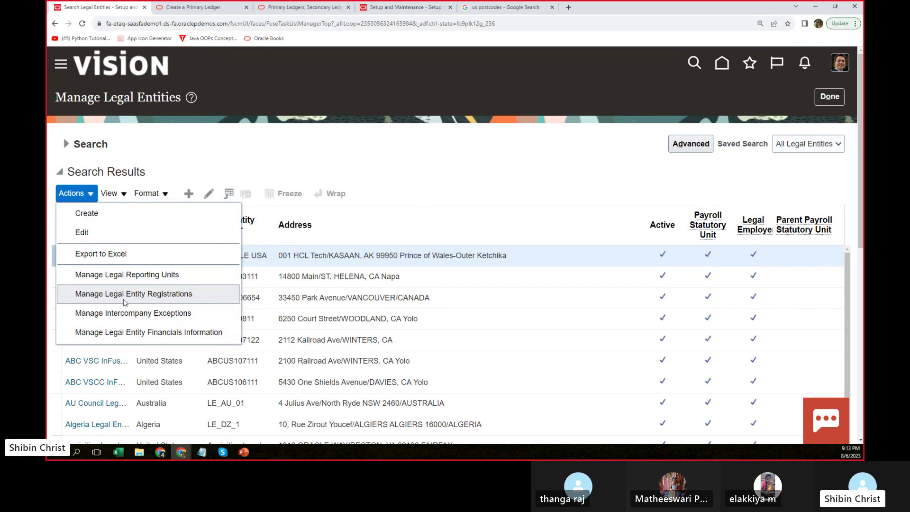
left_click(202, 297)
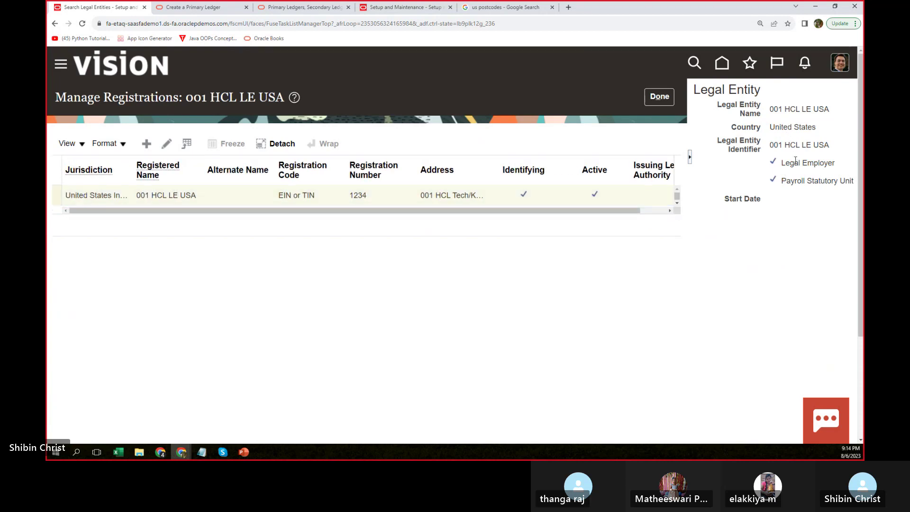
left_click(192, 216)
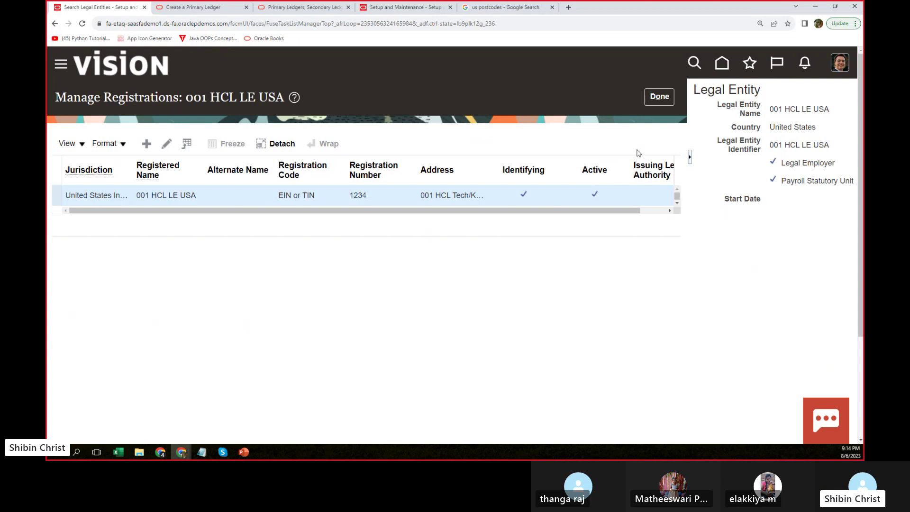
left_click(659, 97)
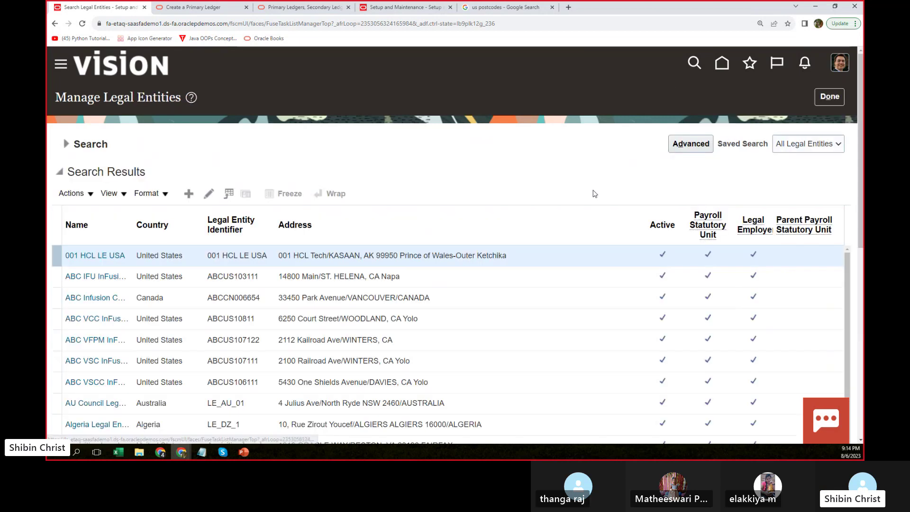
Close the Actions list without choosing anything and finish Manage Legal Entities
left_click(82, 195)
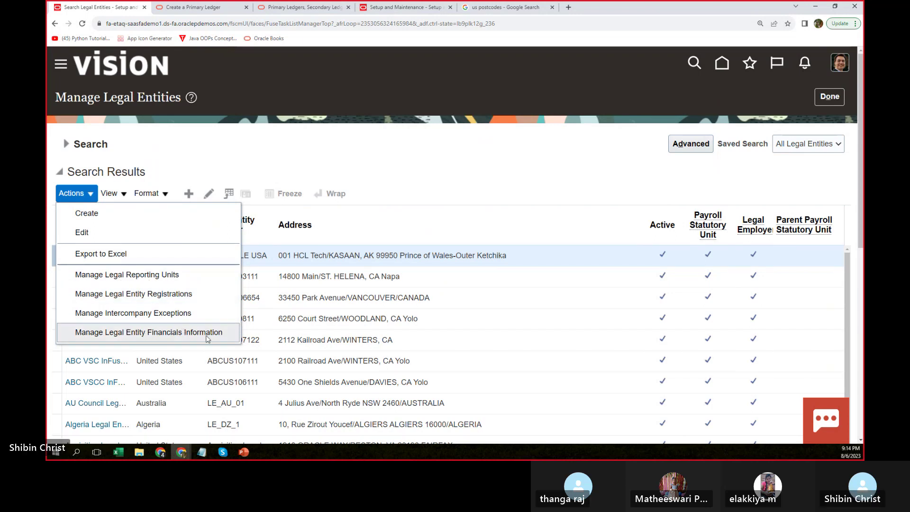
left_click(460, 176)
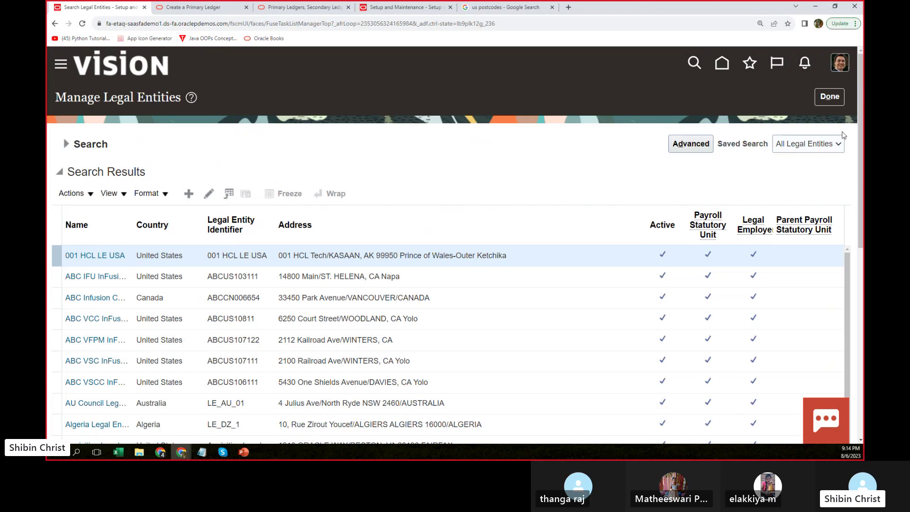
left_click(829, 97)
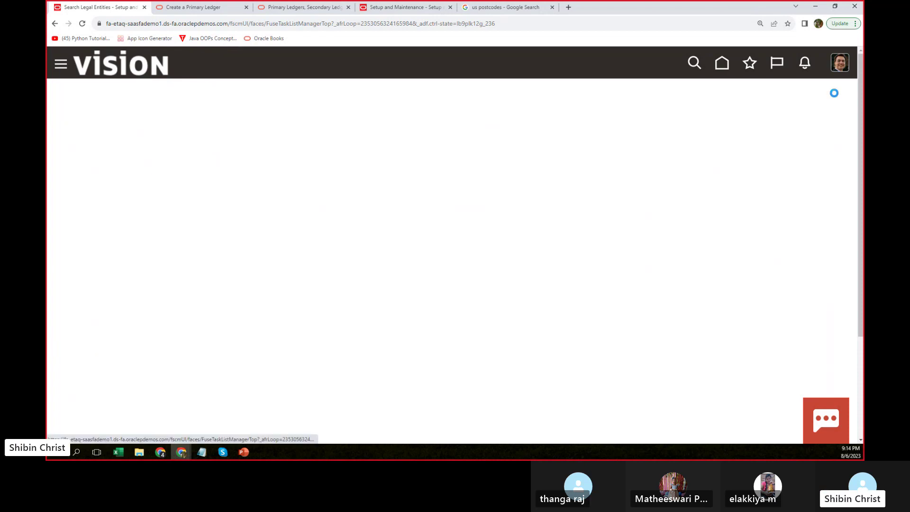
Search Setup and Maintenance tasks for 'legal' and pick the Manage Legal Entity task
left_click(613, 255)
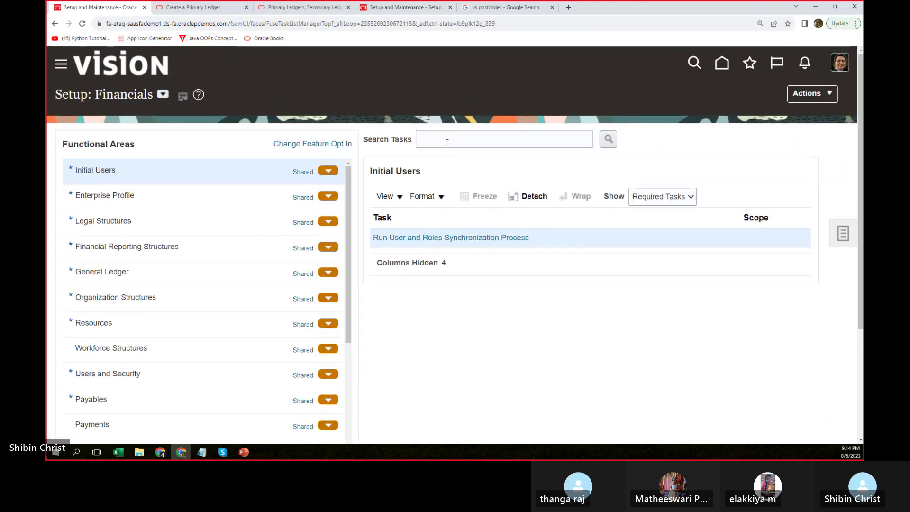
left_click(446, 143)
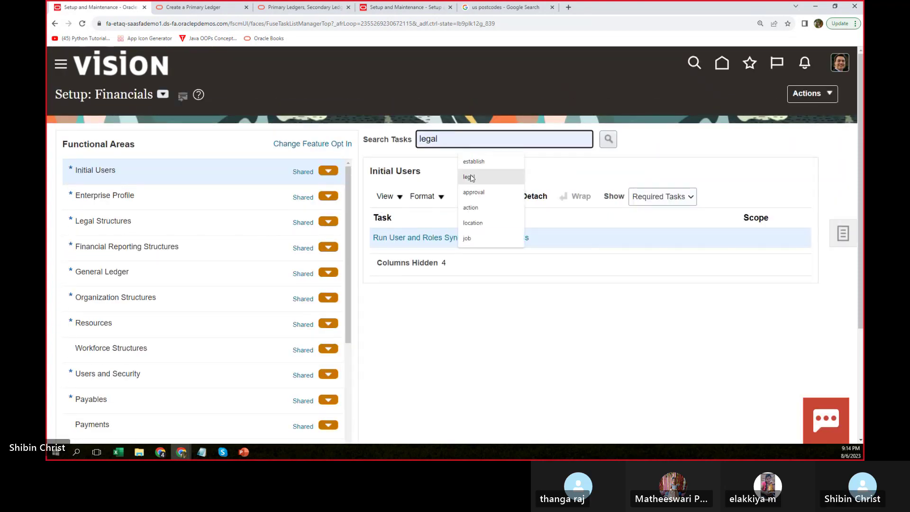
left_click(472, 176)
left_click(608, 140)
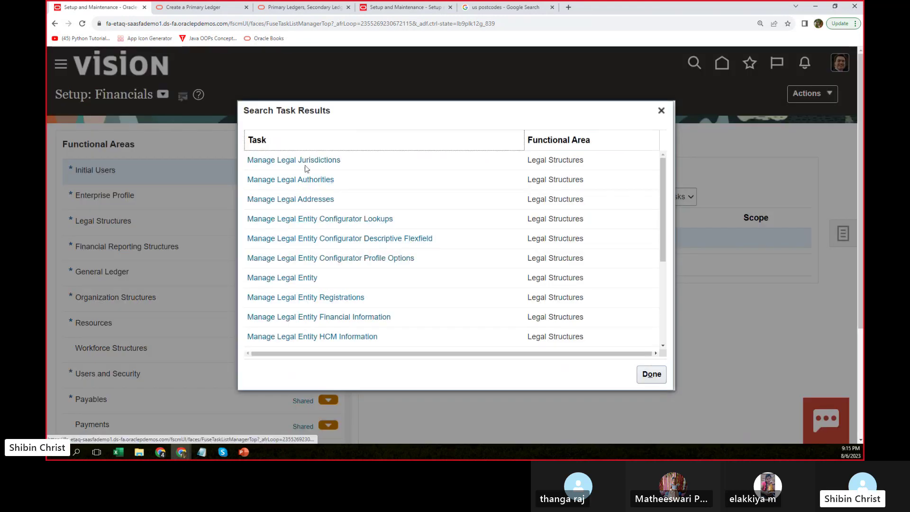
left_click(279, 279)
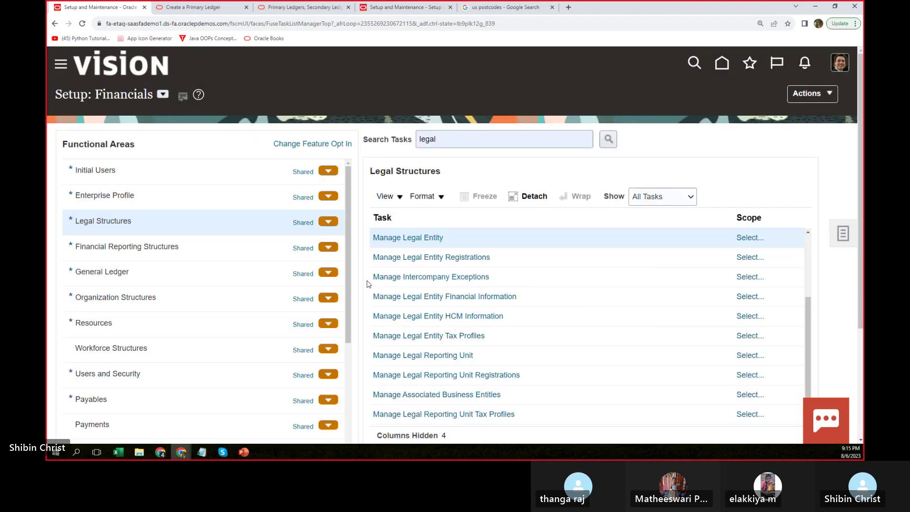
Set the Manage Legal Entity scope to 001 HCL LE USA via Select and Add, then save
left_click(750, 239)
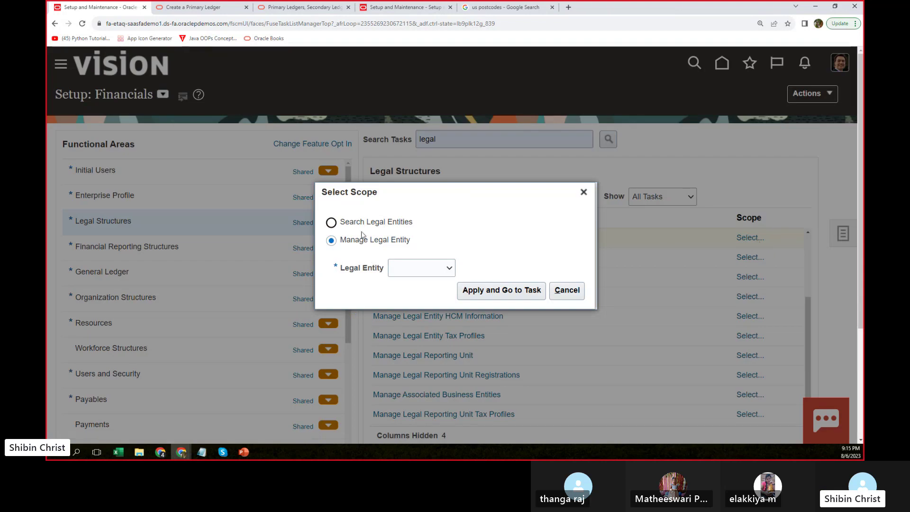
left_click(449, 268)
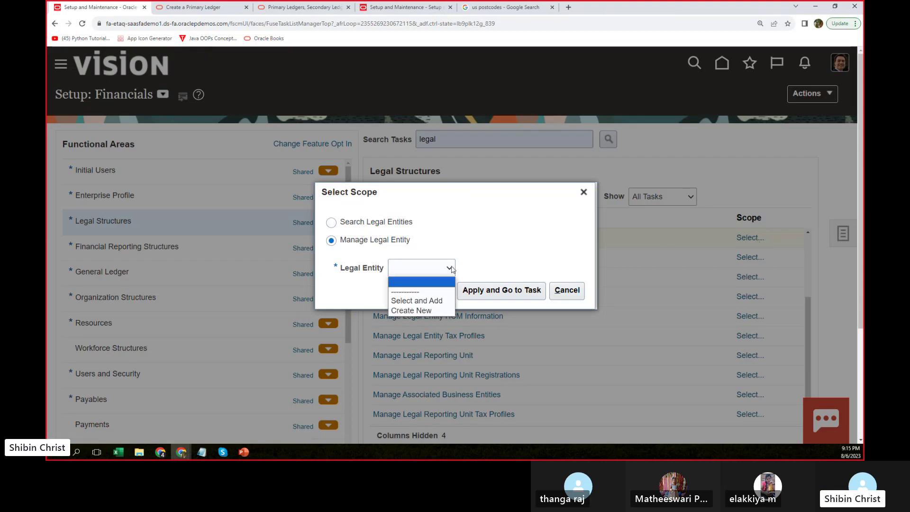
left_click(429, 301)
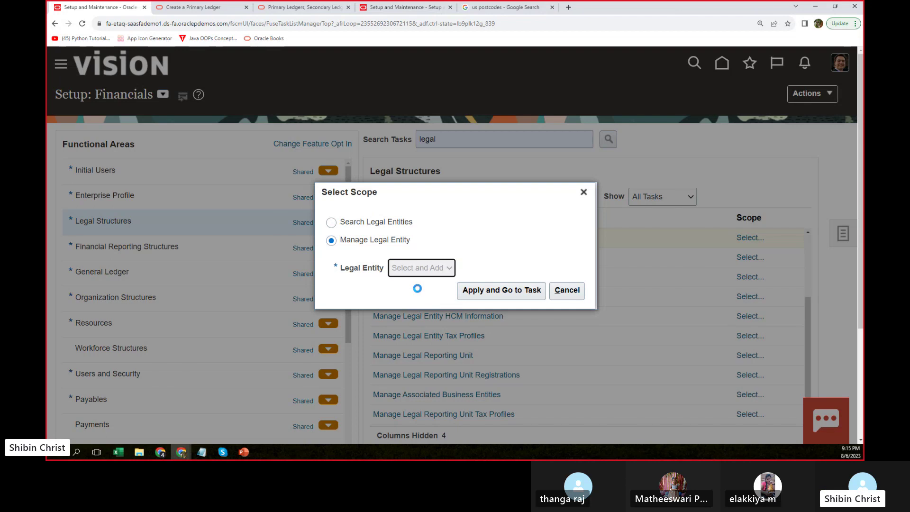
left_click(493, 291)
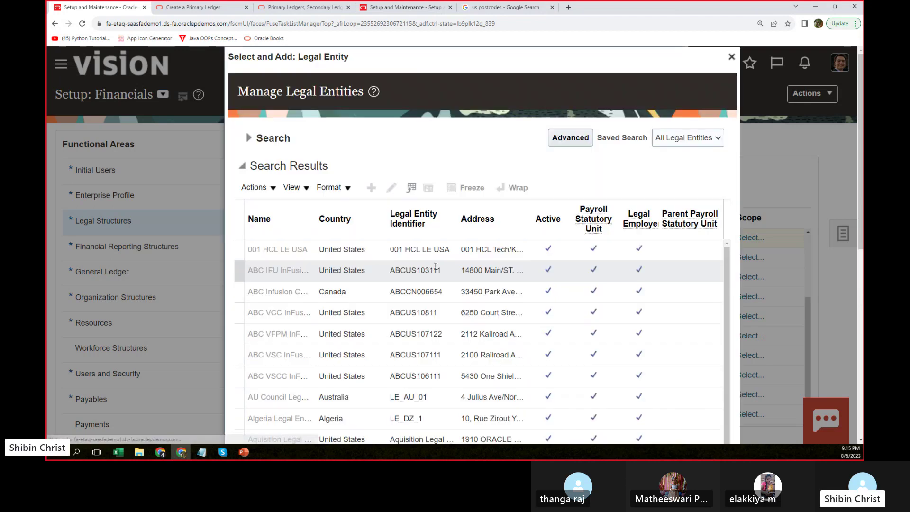
left_click(379, 251)
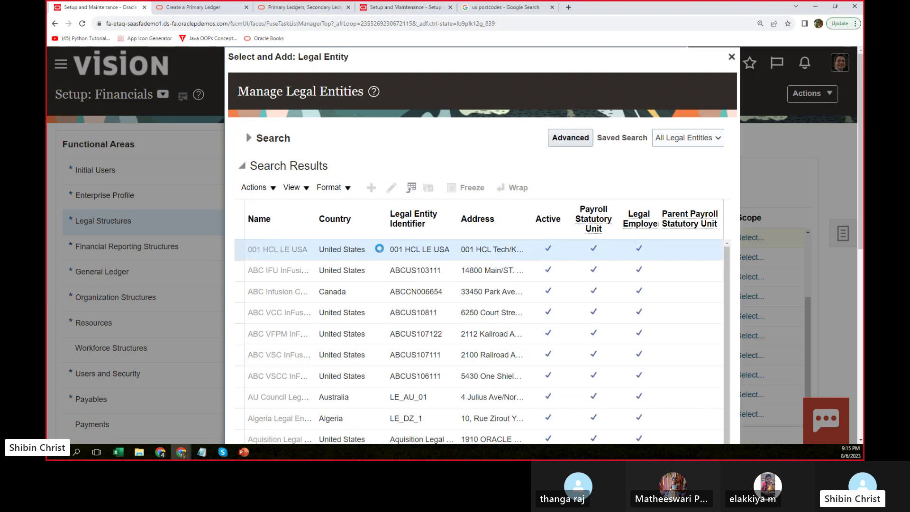
scroll(379, 246, "down", 4)
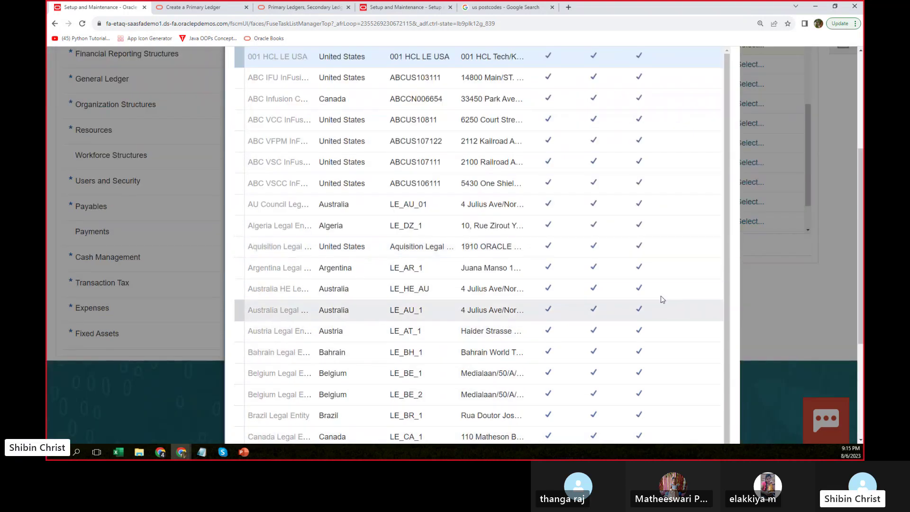
scroll(662, 299, "down", 5)
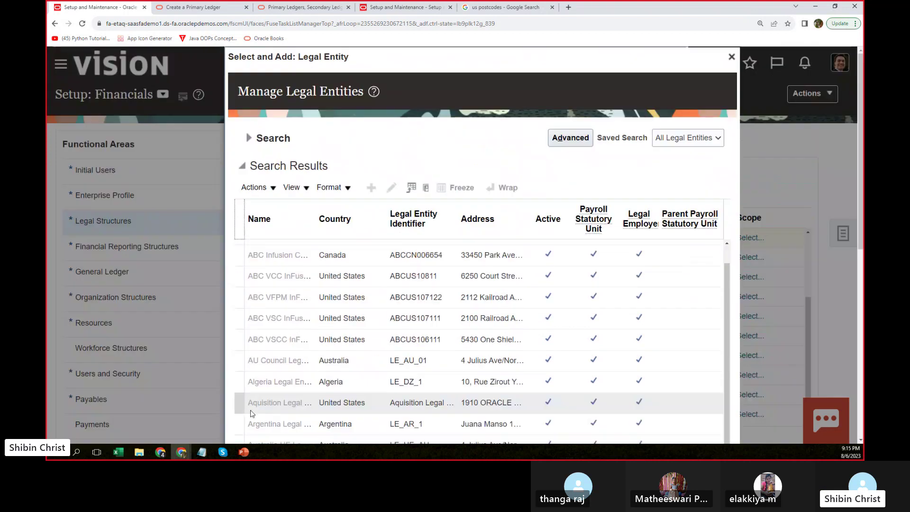
left_click_drag(860, 73, 862, 263)
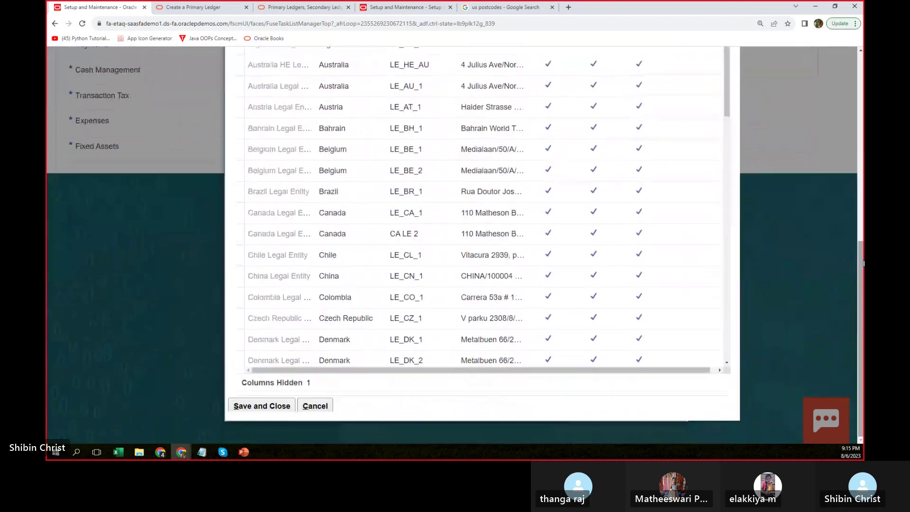
left_click(261, 406)
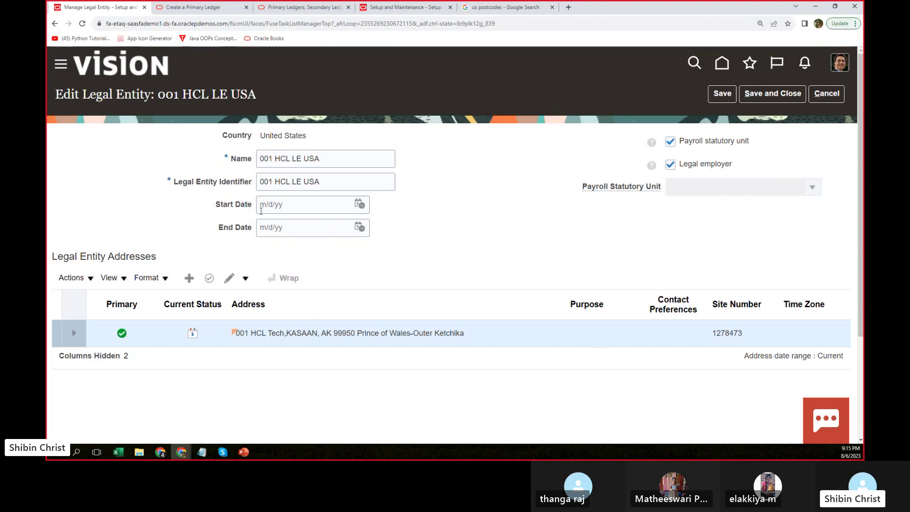
Save and close the 001 HCL LE USA edit page and go to Manage Legal Entity Tax Profiles
left_click(759, 96)
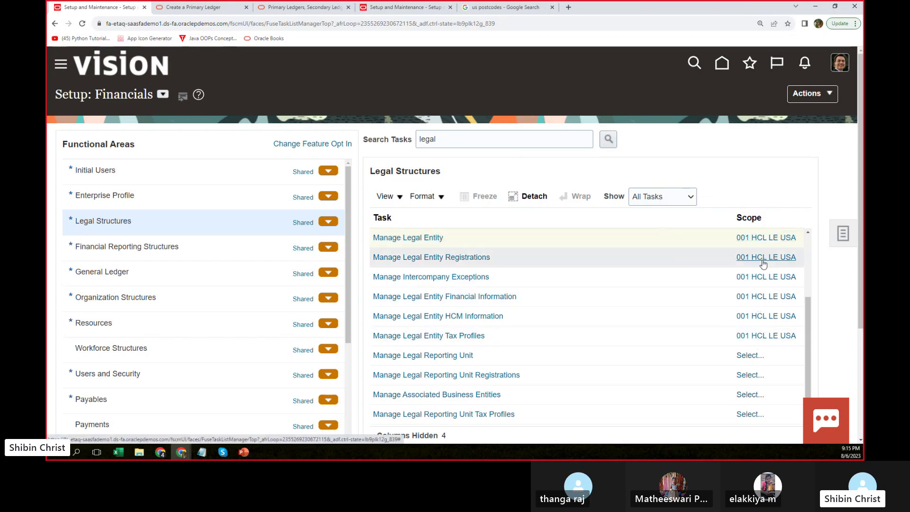
left_click(755, 245)
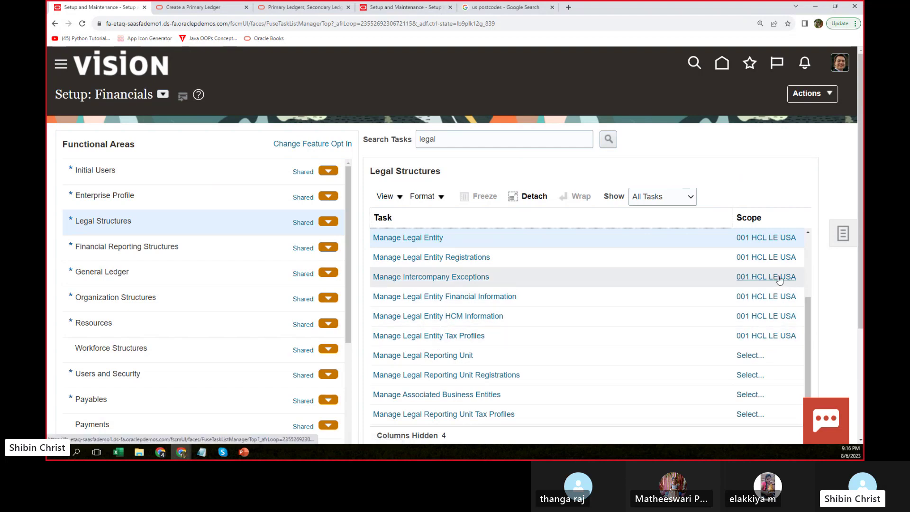
left_click(762, 248)
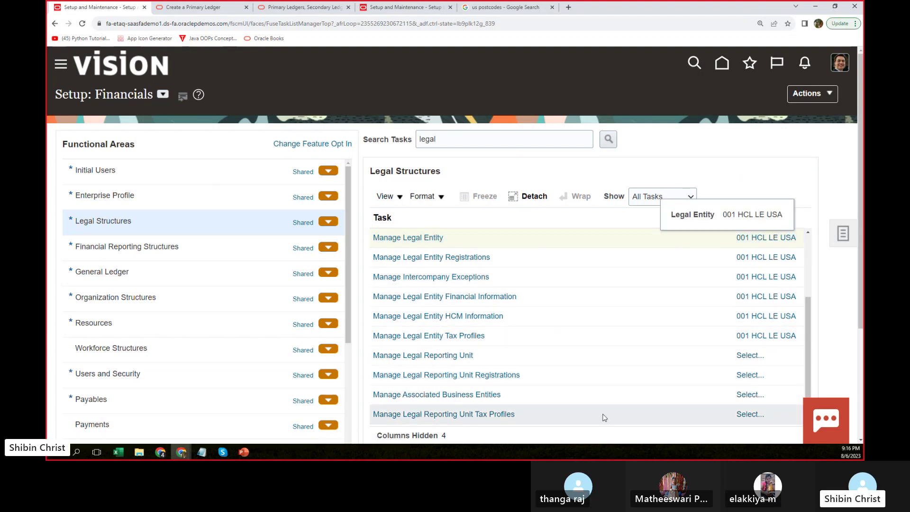
left_click(445, 337)
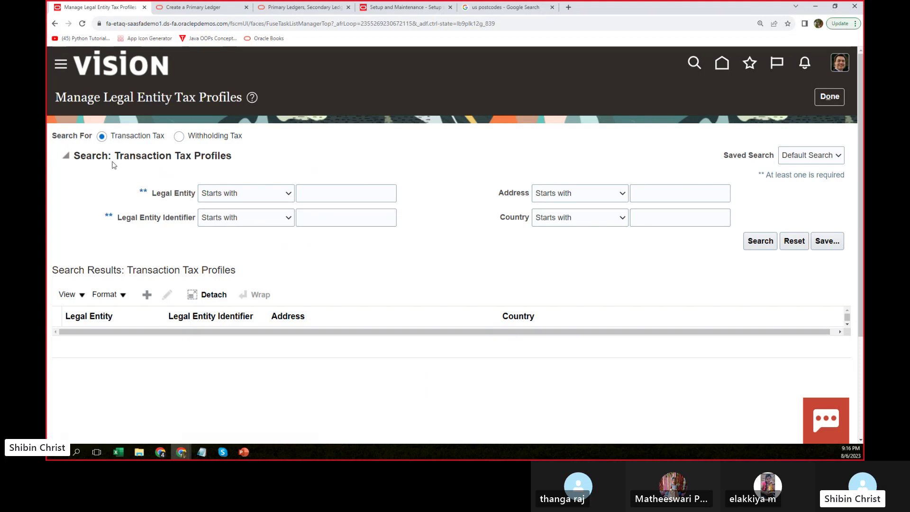
Run an empty tax profile search and start a new profile, leaving Legal Entity blank
left_click(760, 243)
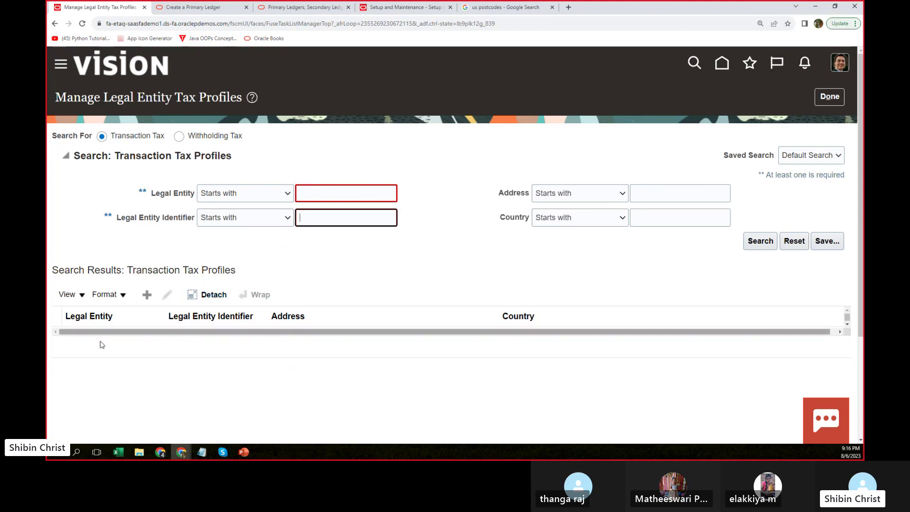
left_click(147, 295)
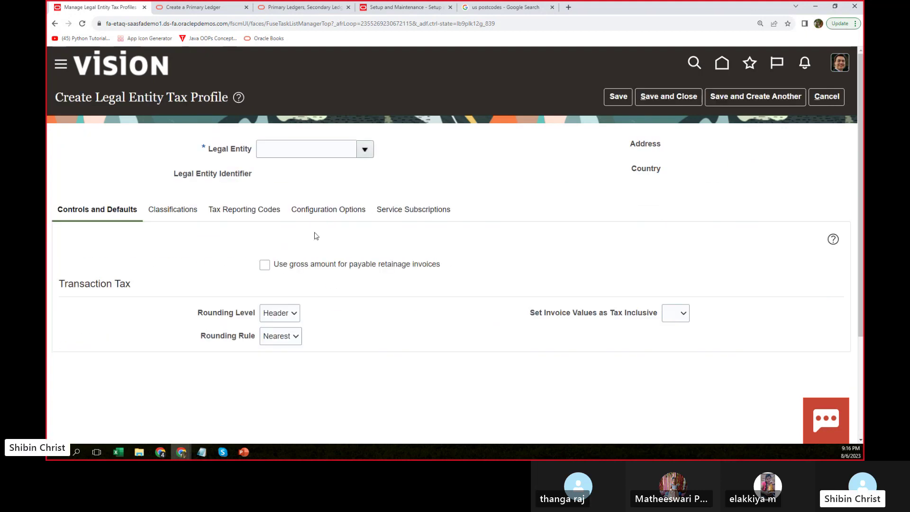
left_click(364, 150)
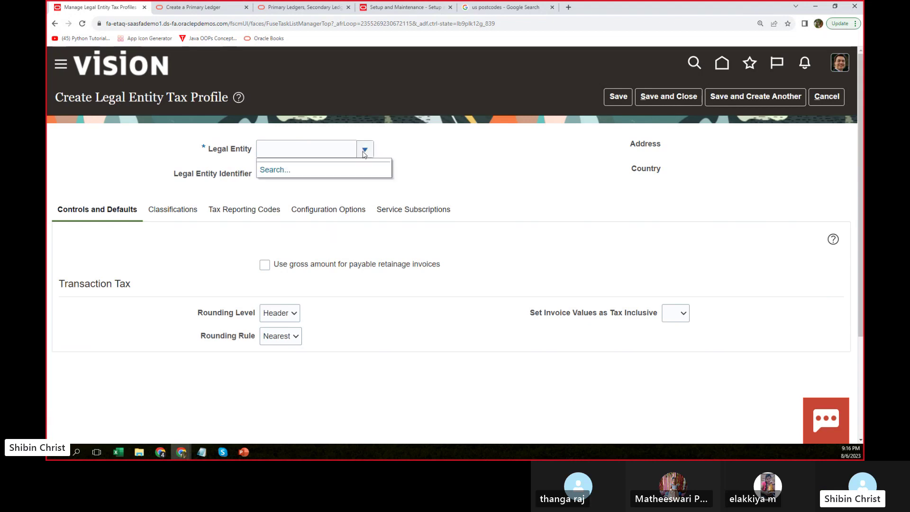
left_click(299, 153)
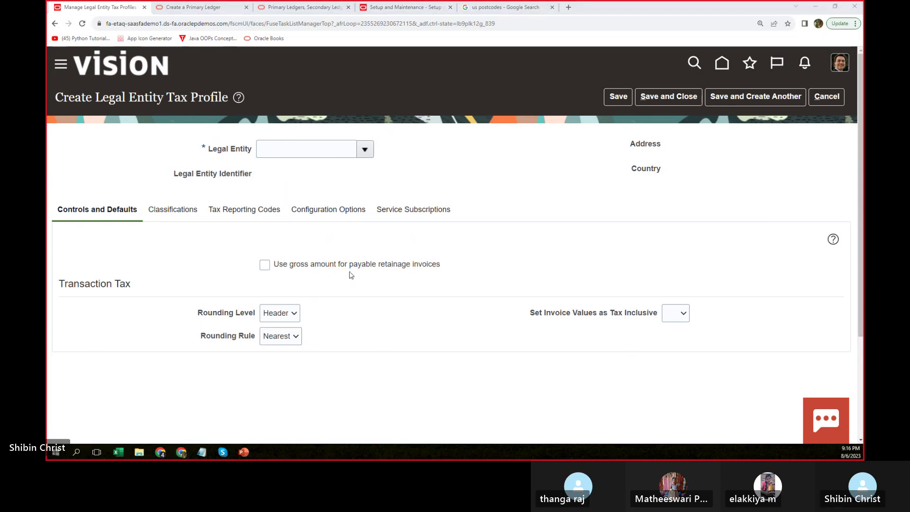
Highlight the Ledger (Financial Setup) line on the training slides, then return to the browser
key("alt+Tab")
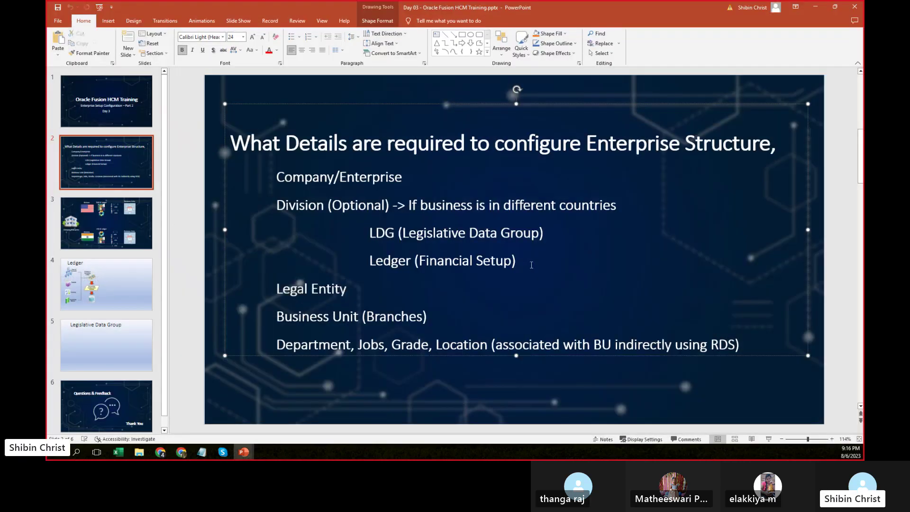
left_click_drag(517, 260, 232, 259)
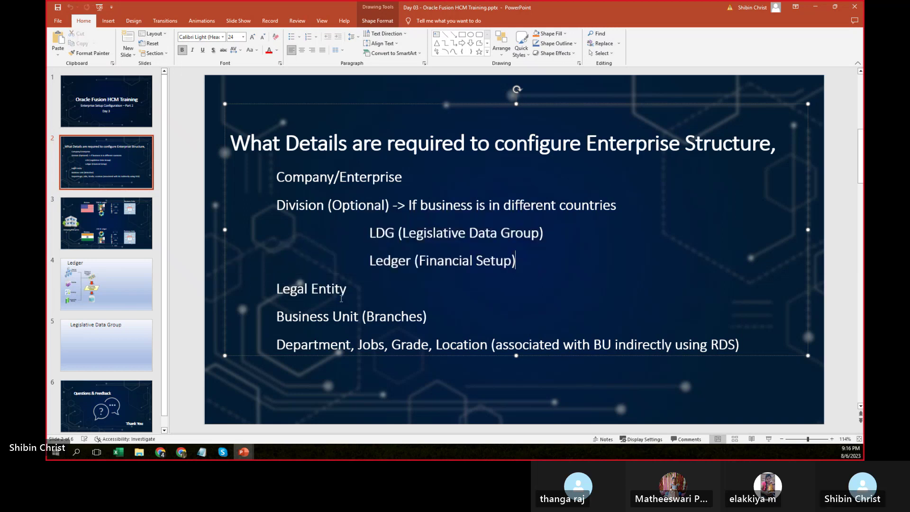
left_click(511, 299)
key("alt+Tab")
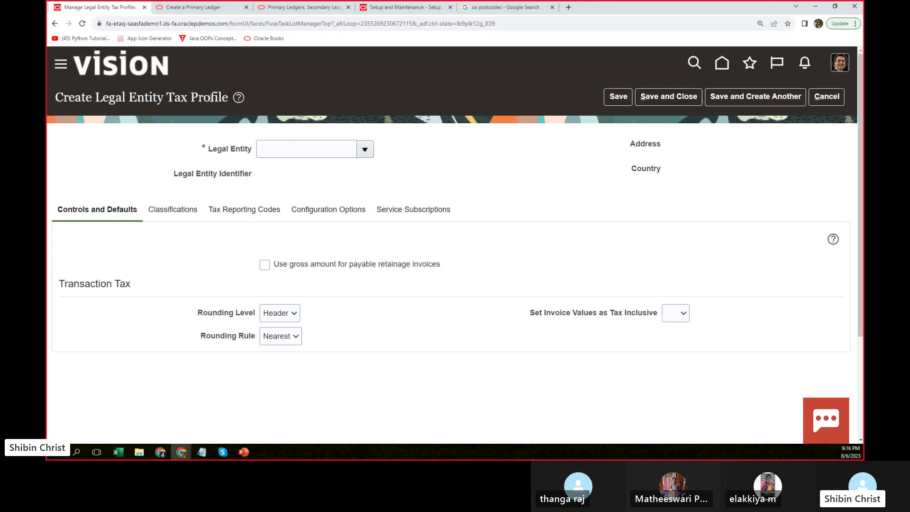
Cancel the tax profile without saving and dismiss the error alert
left_click(240, 98)
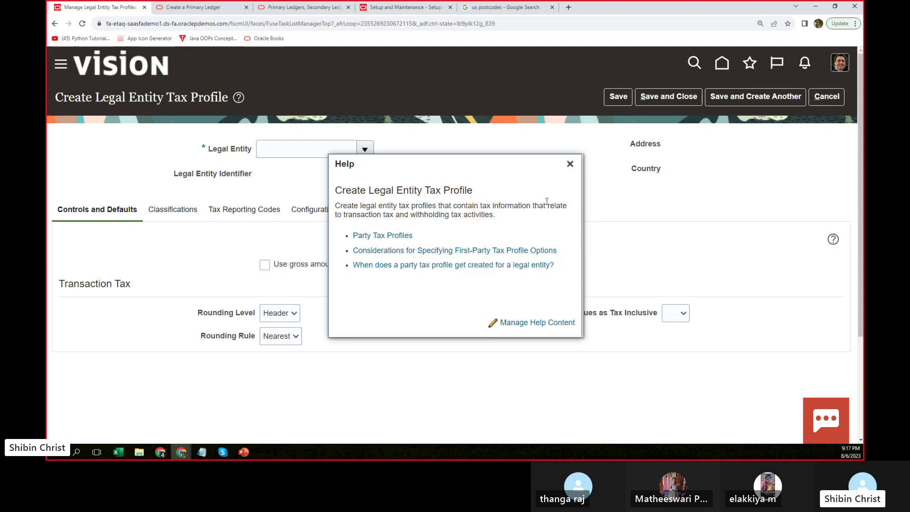
left_click(570, 164)
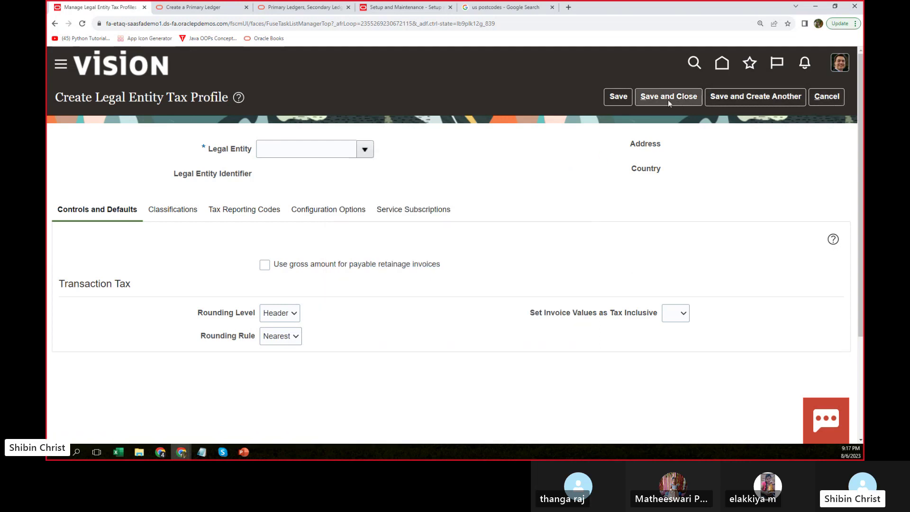
left_click(817, 100)
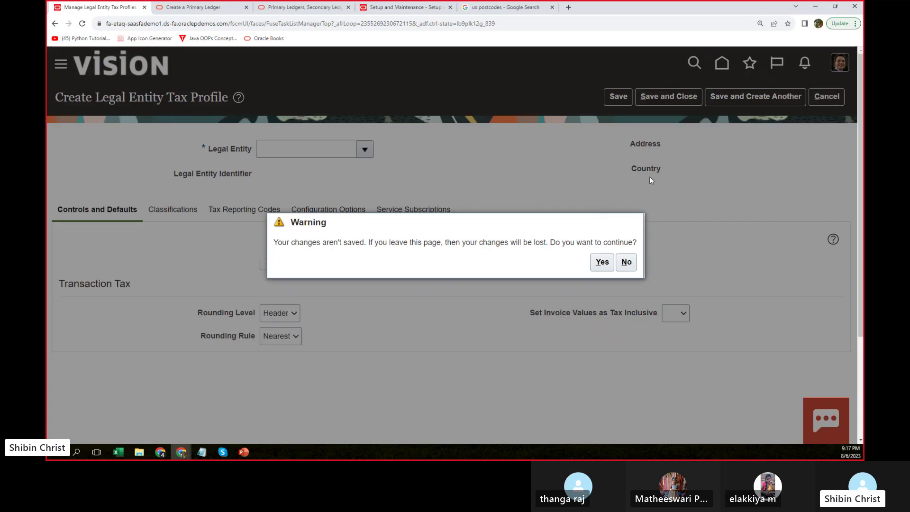
left_click(601, 261)
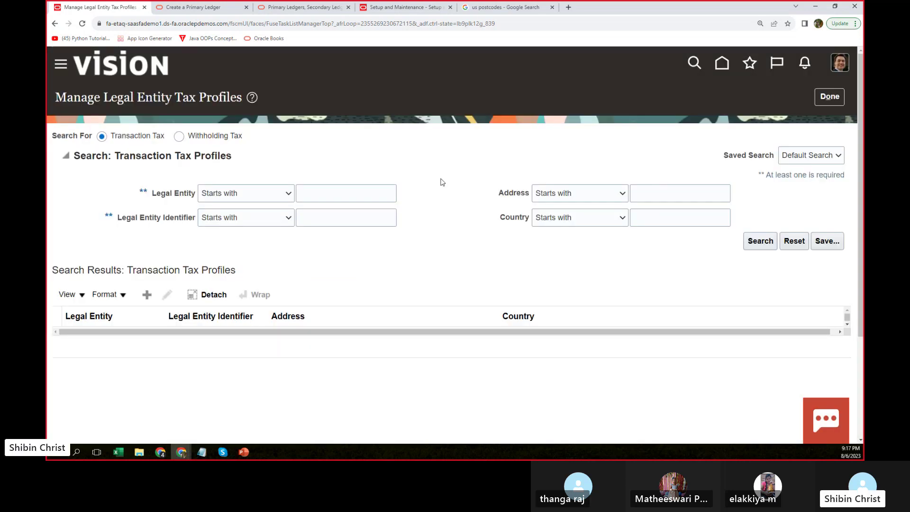
key("alt+Tab")
key("alt+Tab")
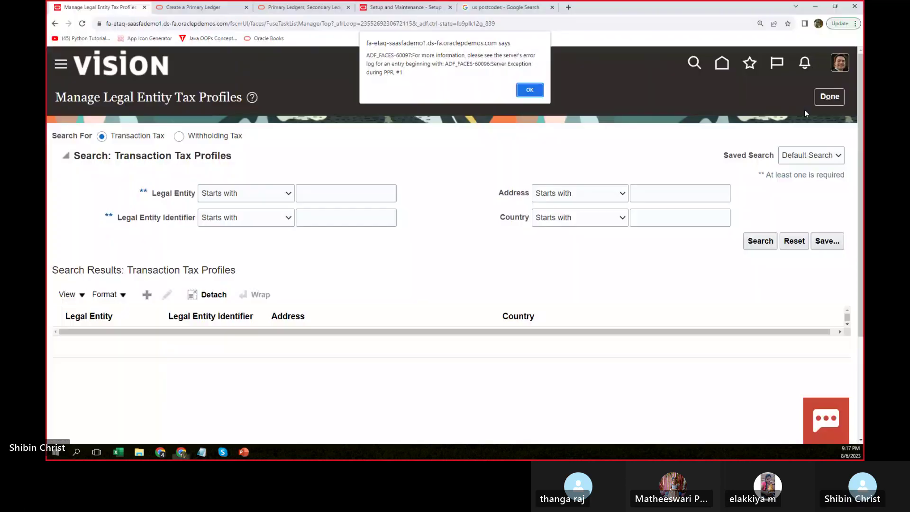
left_click(530, 90)
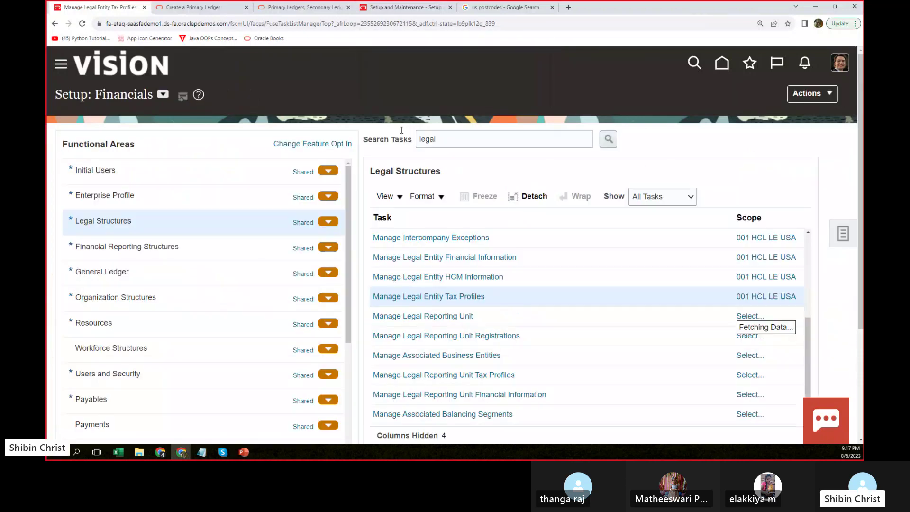
Highlight the Business Unit (Branches) line on the training slides, then return to the browser
key("alt+Tab")
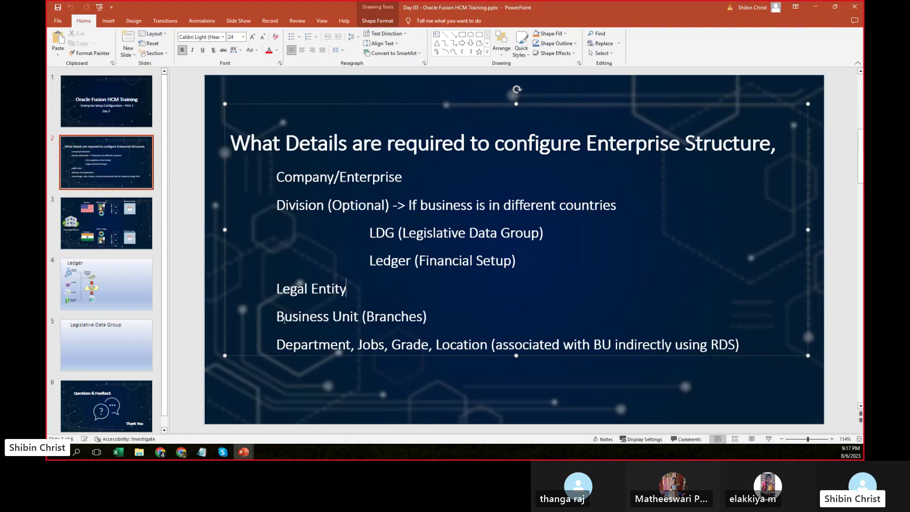
left_click_drag(278, 316, 421, 316)
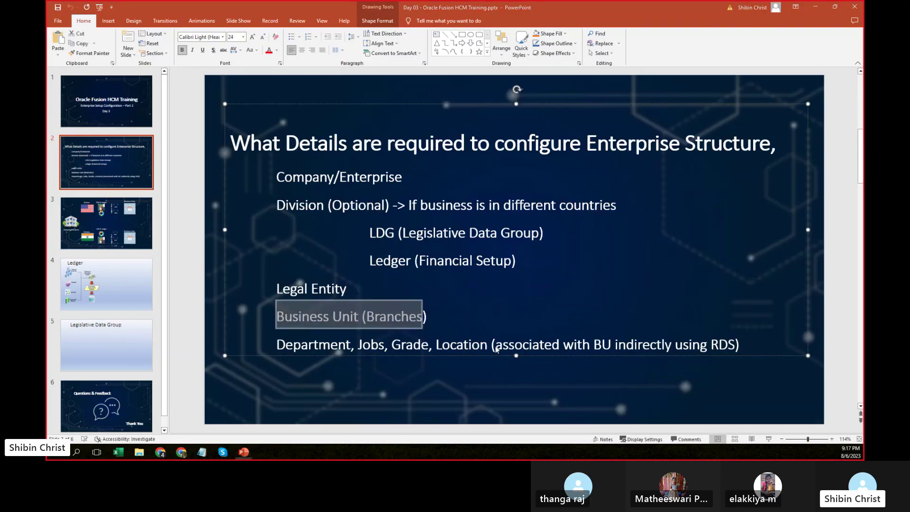
key("alt+Tab")
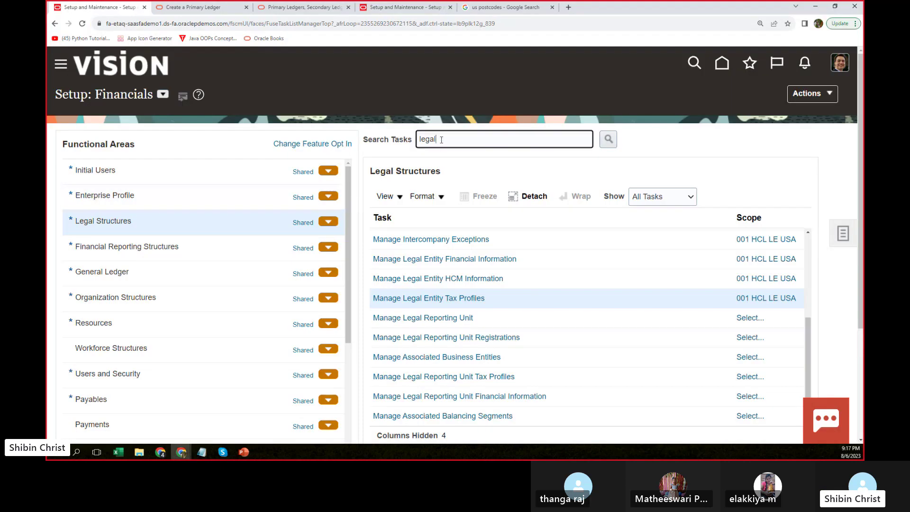
Search setup tasks for 'Business' and open the Manage Business Unit task
type("Business")
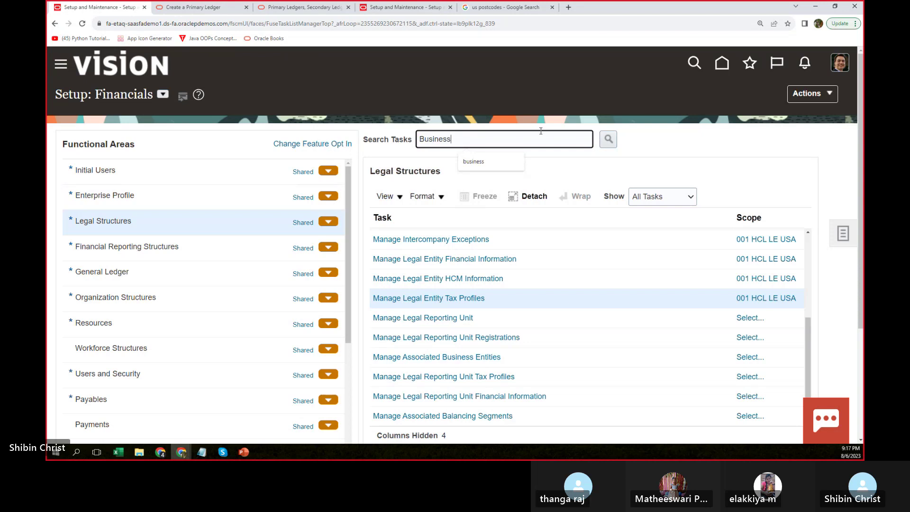
left_click(605, 144)
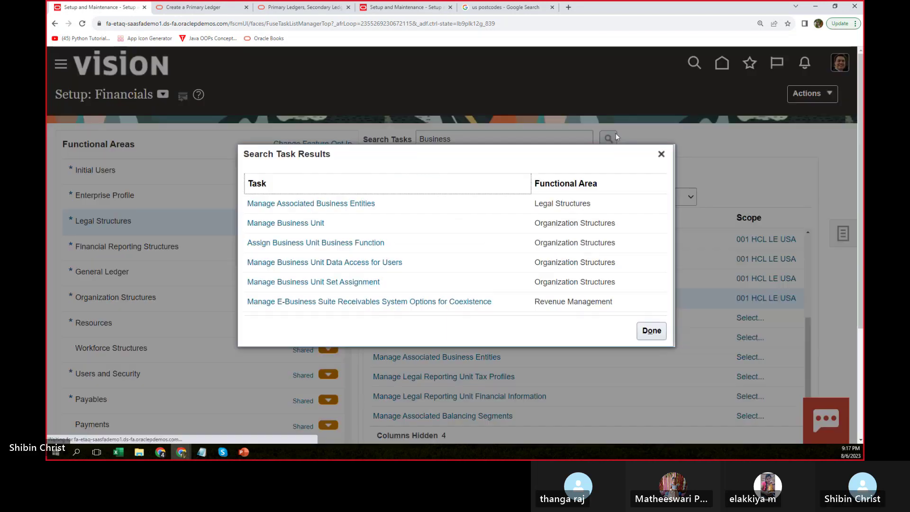
left_click(292, 224)
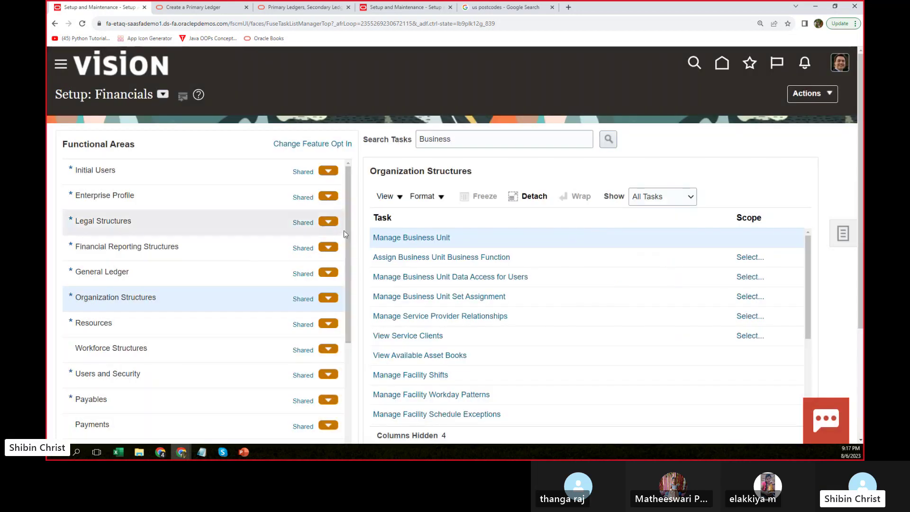
left_click(429, 242)
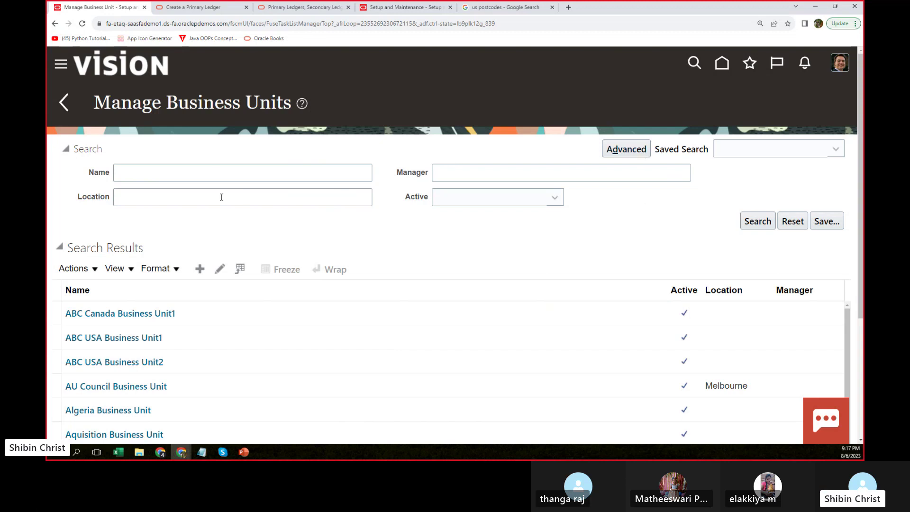
Start a new business unit, check the training slides, and come back to the blank form
left_click(203, 271)
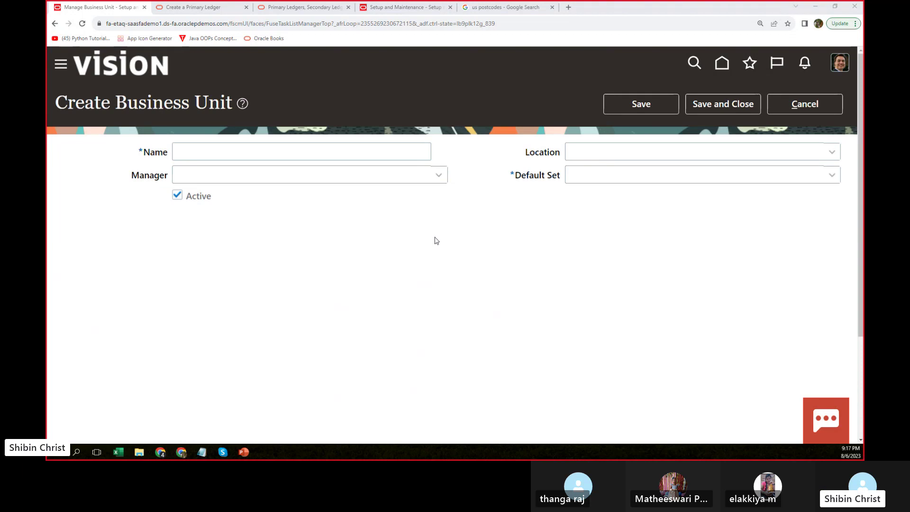
key("alt+Tab")
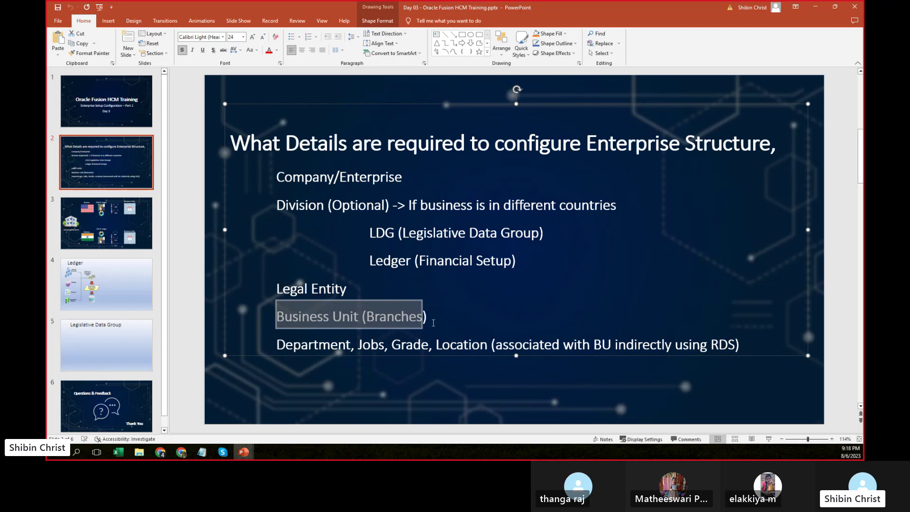
key("alt+Tab")
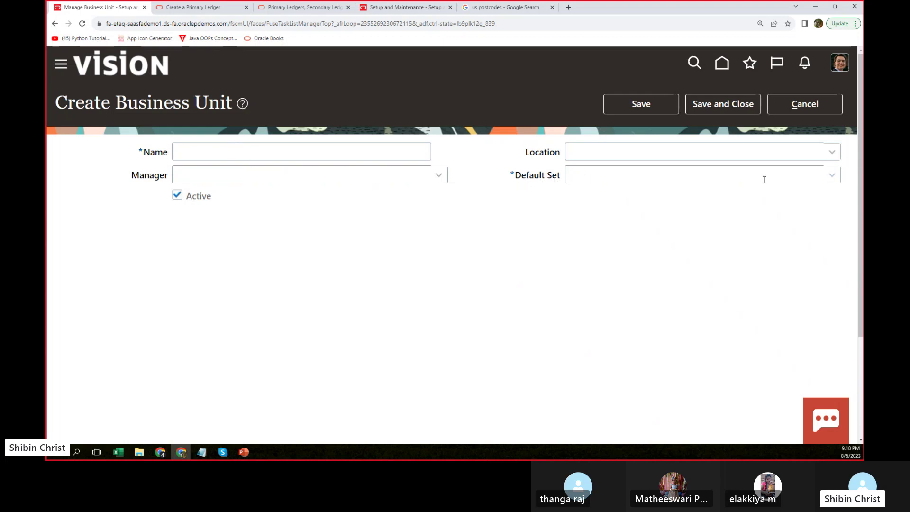
Enter 'common' in the Default Set field and list the matching default sets
left_click(832, 177)
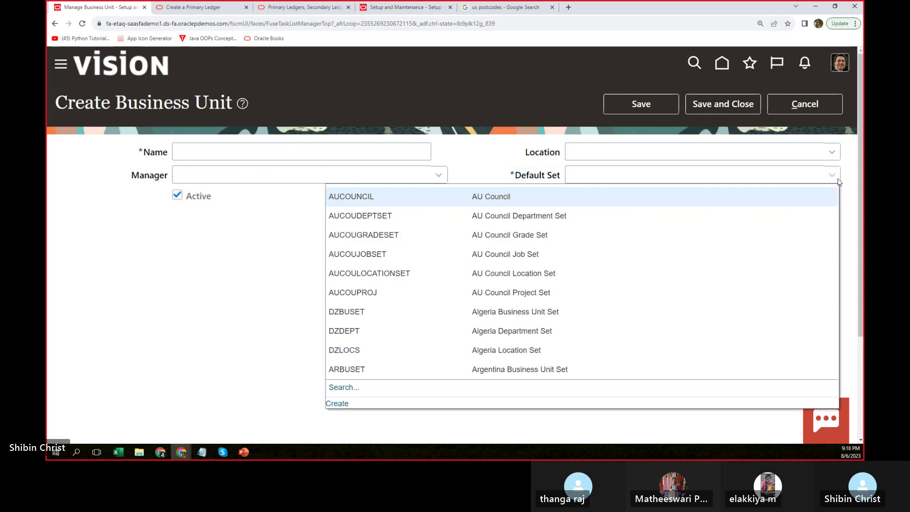
left_click(506, 173)
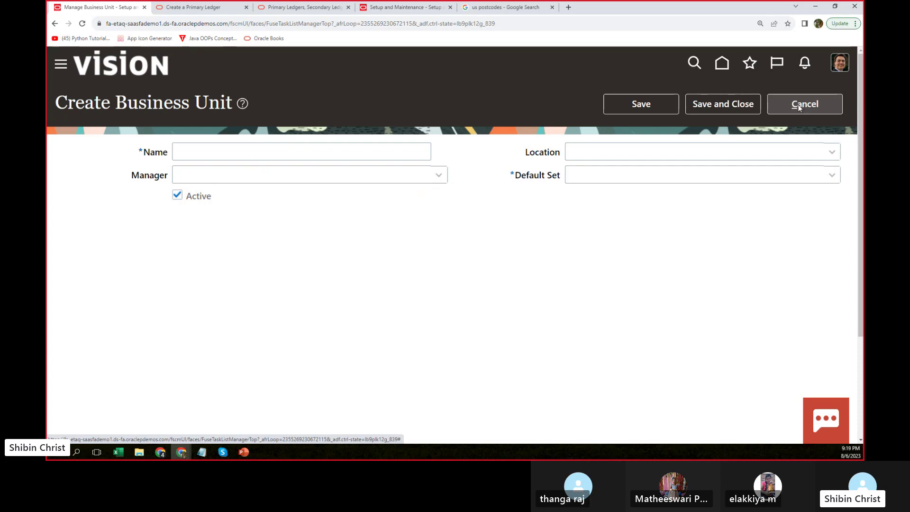
left_click(580, 174)
type("common")
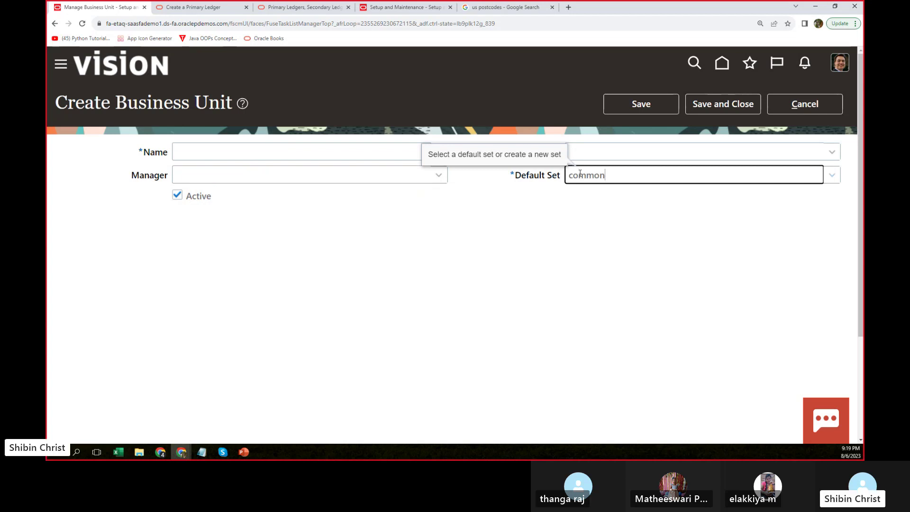
left_click(832, 175)
Search for the COMMON set in the full Default Set search, then close it without applying
scroll(426, 322, "down", 3)
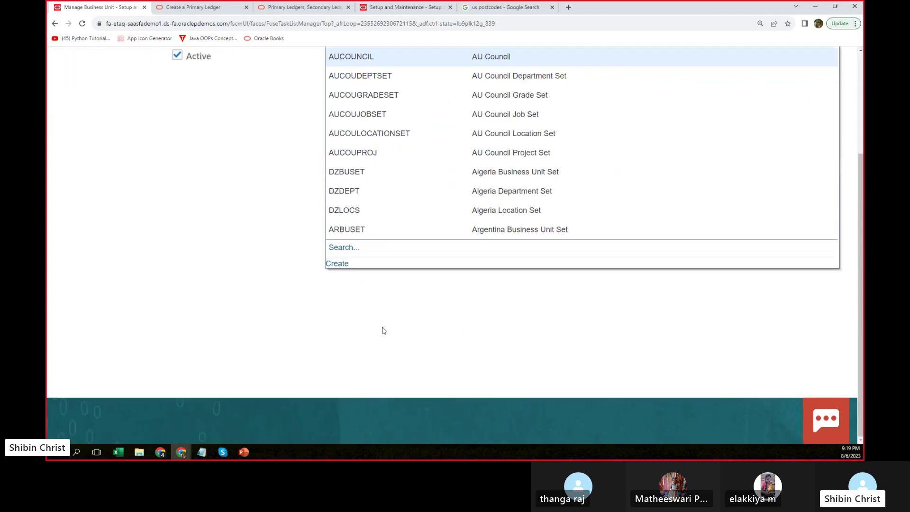
left_click(370, 246)
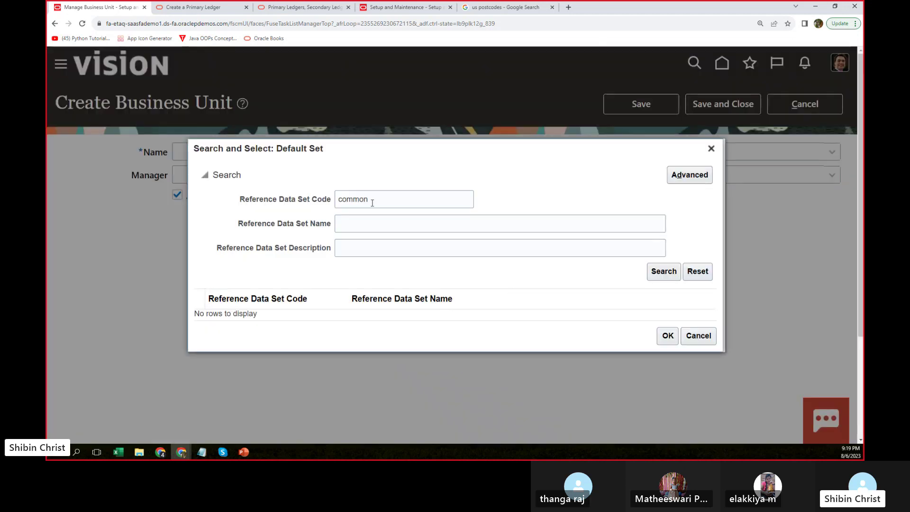
left_click(666, 272)
left_click(417, 317)
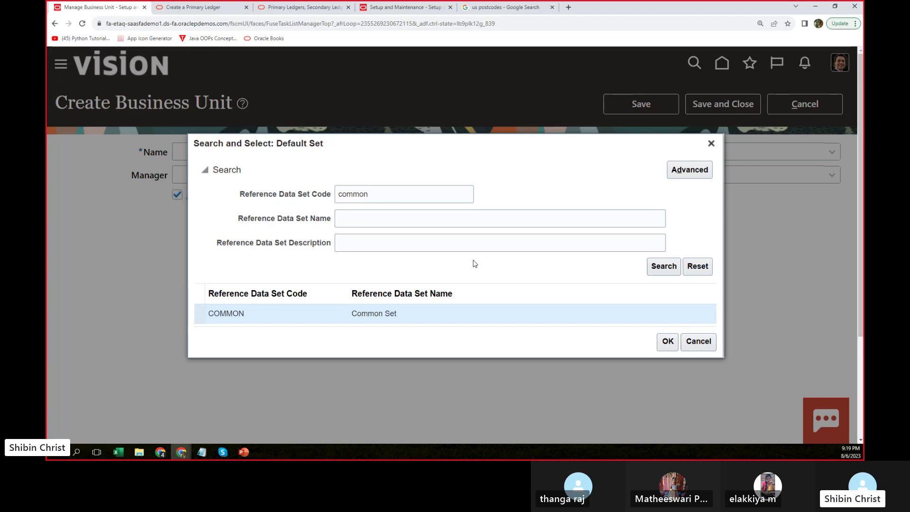
left_click(711, 144)
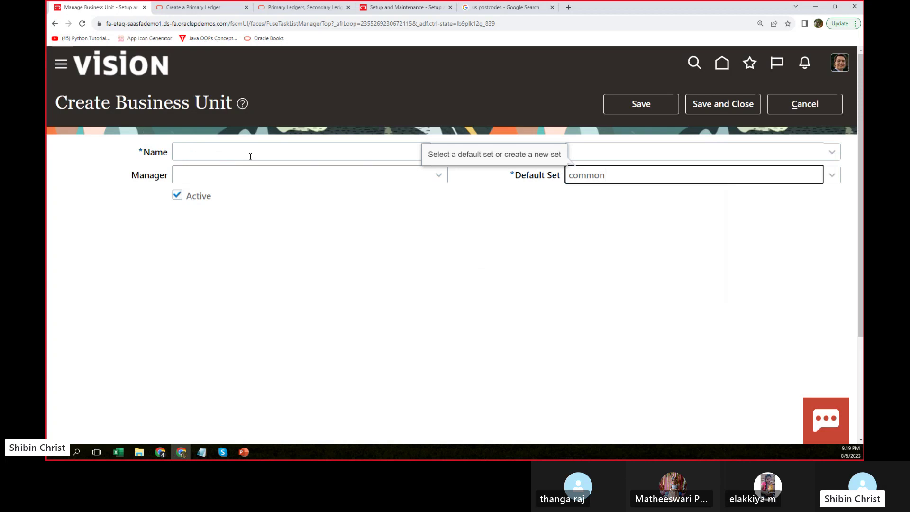
Clear the Default Set field and bring up the default set list again
left_click_drag(631, 175, 493, 194)
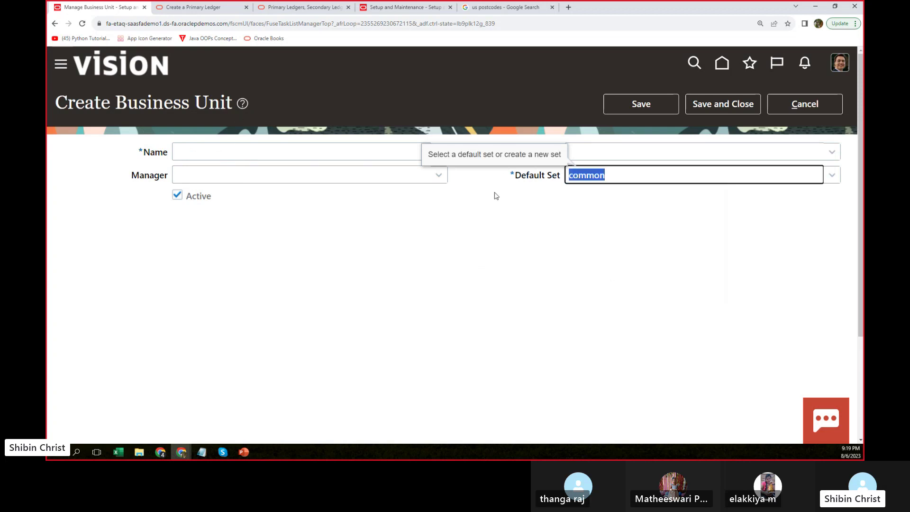
key("BackSpace")
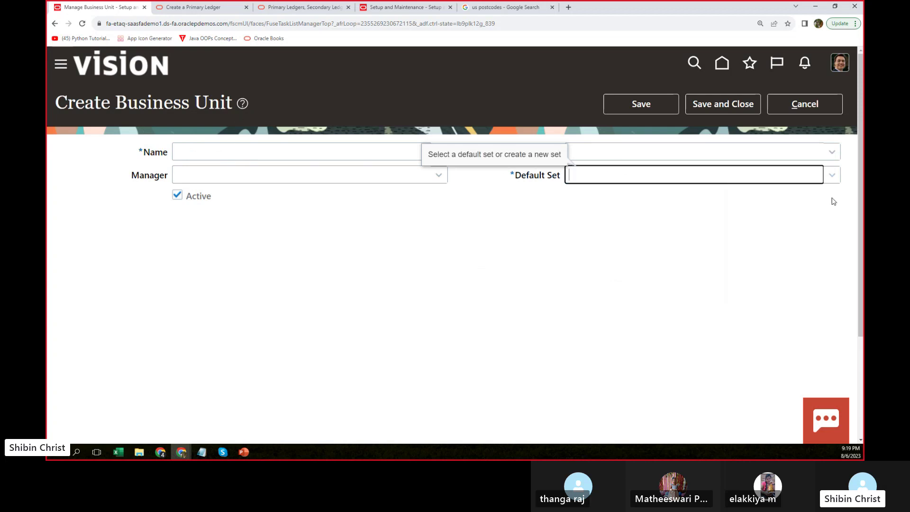
left_click(831, 176)
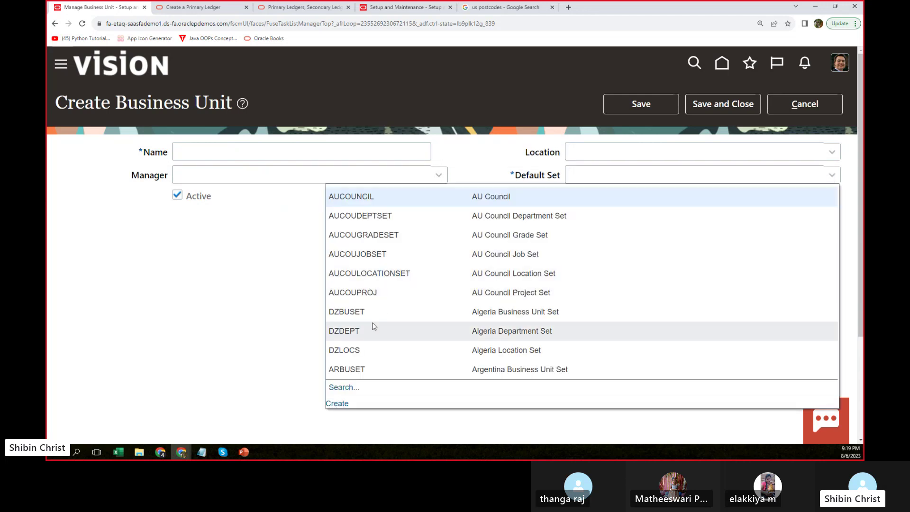
Start a new reference data set with set code 001HCL_RDS
left_click(337, 403)
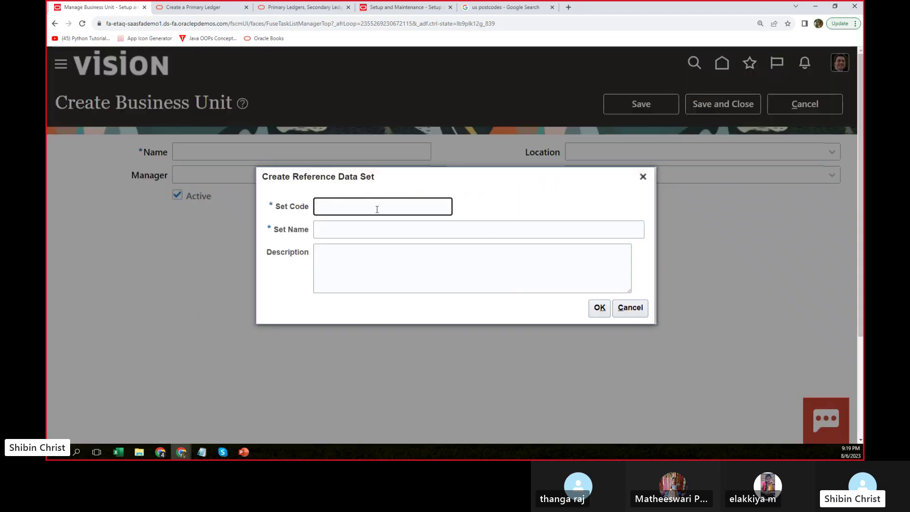
type("001")
type("bus")
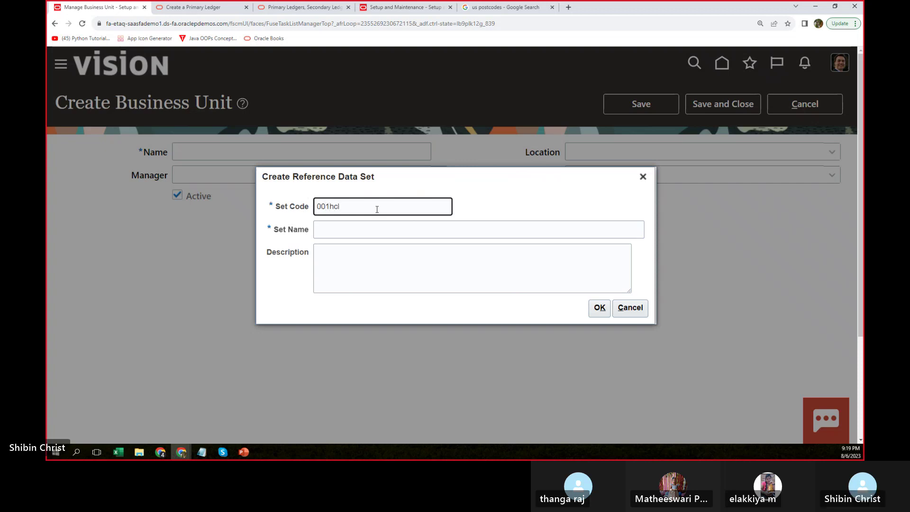
key("BackSpace")
key("BackSpace")
key("BackSpace")
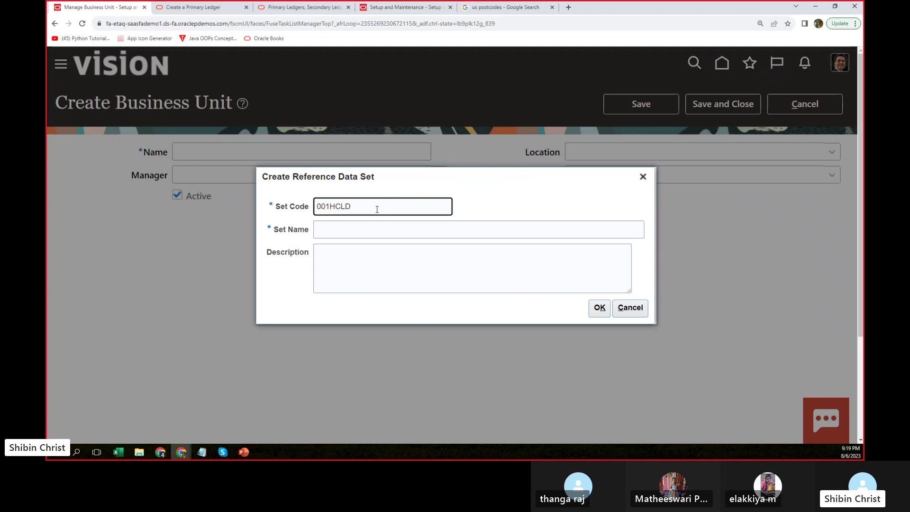
key("BackSpace")
key("Left")
key("Left")
key("Left")
type("_")
left_click(352, 230)
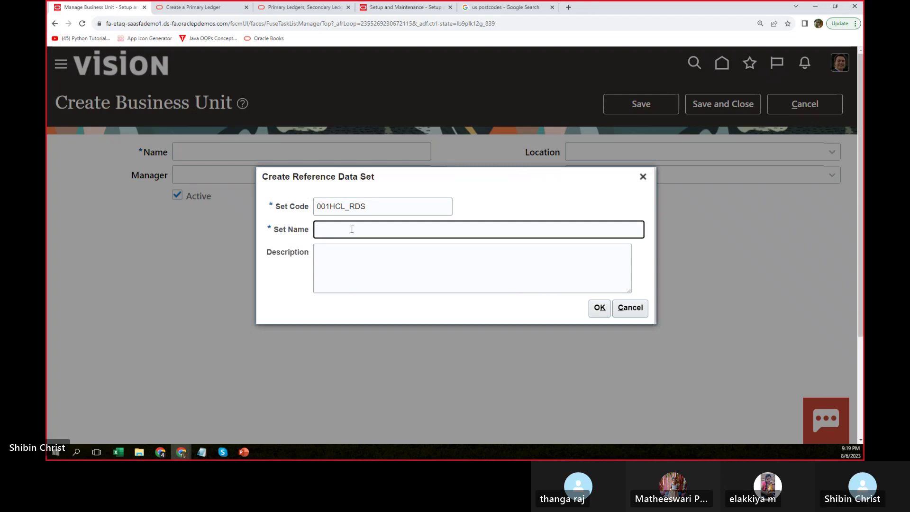
Give the set the name and description 001 HCL RDS and create it
type("001 ")
type("hc")
type("CL")
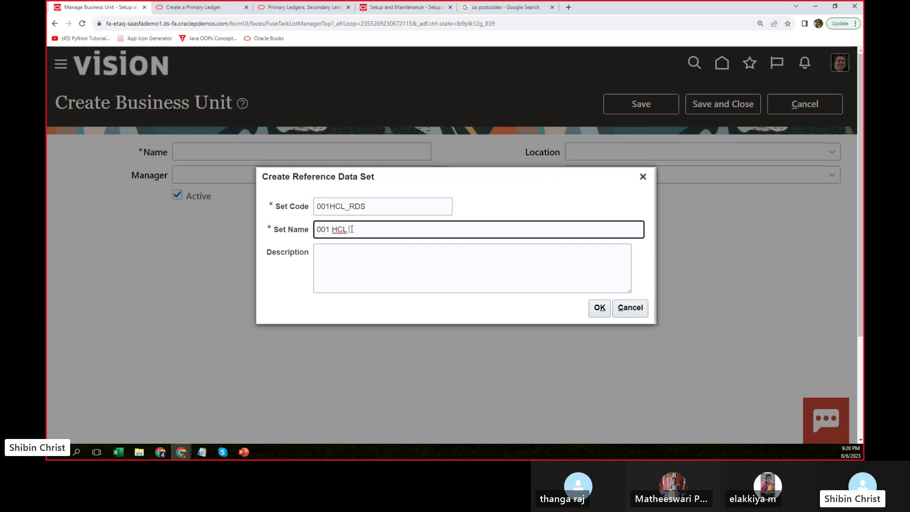
type("RDS")
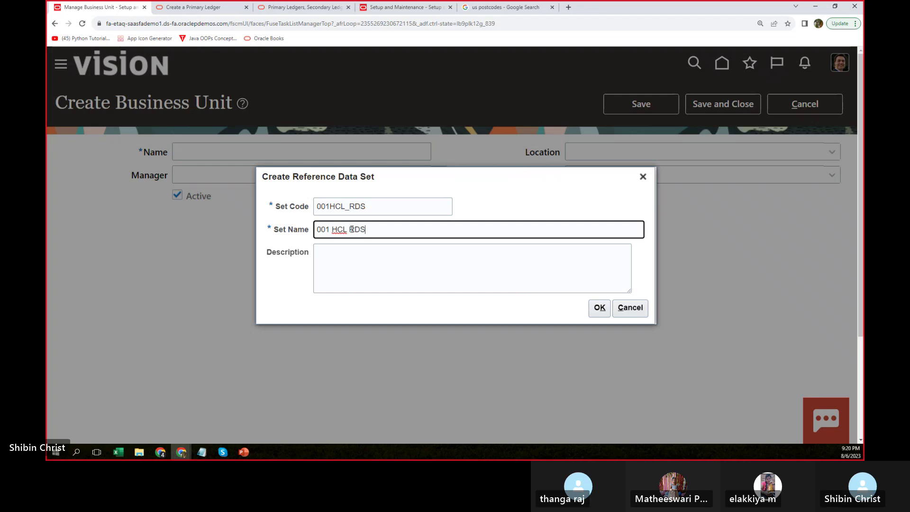
key("ctrl+shift+Left")
key("ctrl+shift+Left")
left_click(421, 291)
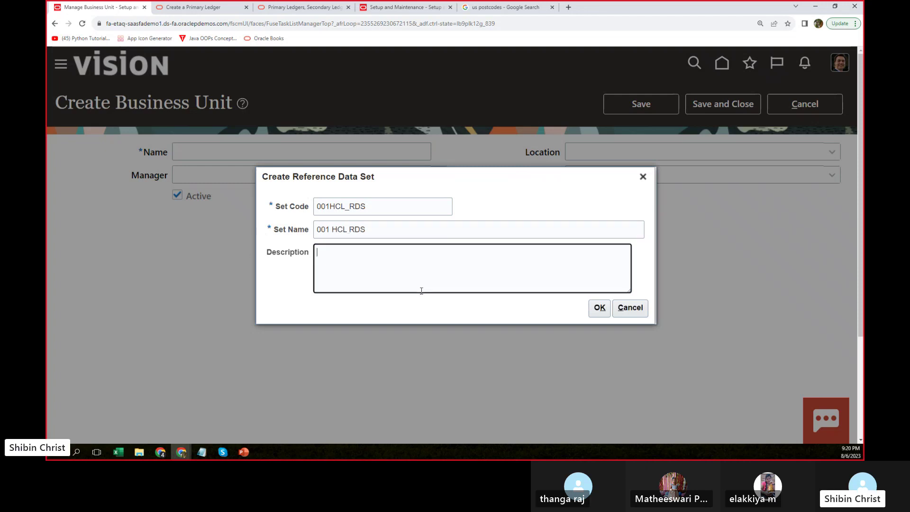
type("001 HCL RDS")
left_click(594, 309)
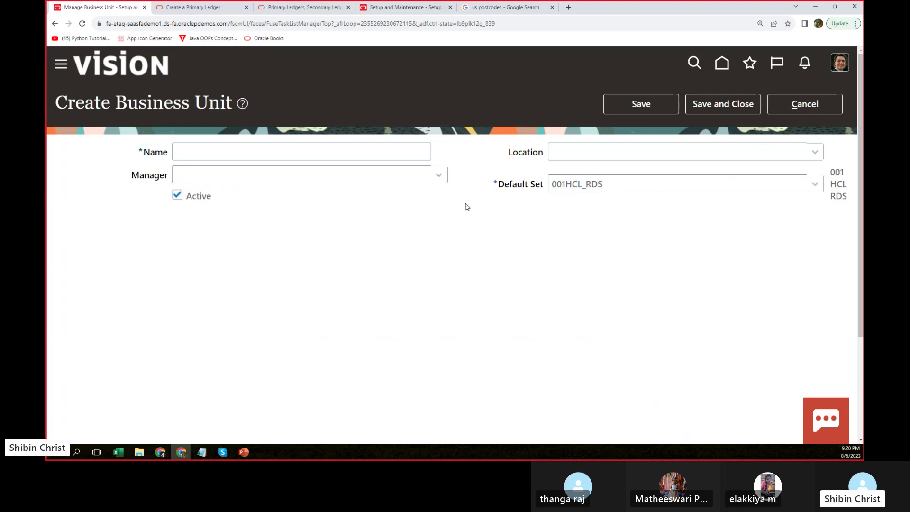
Name the business unit 001 HCL NY
left_click(257, 152)
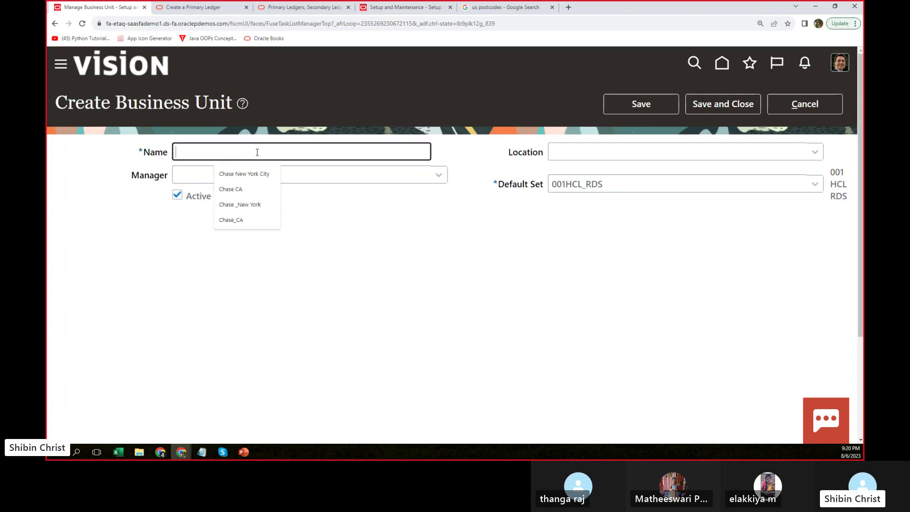
type("001 HC")
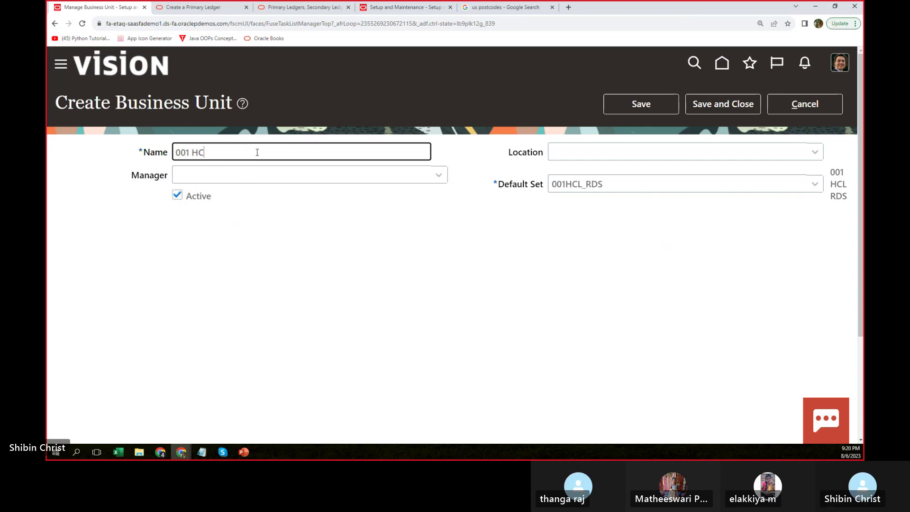
type("L NY")
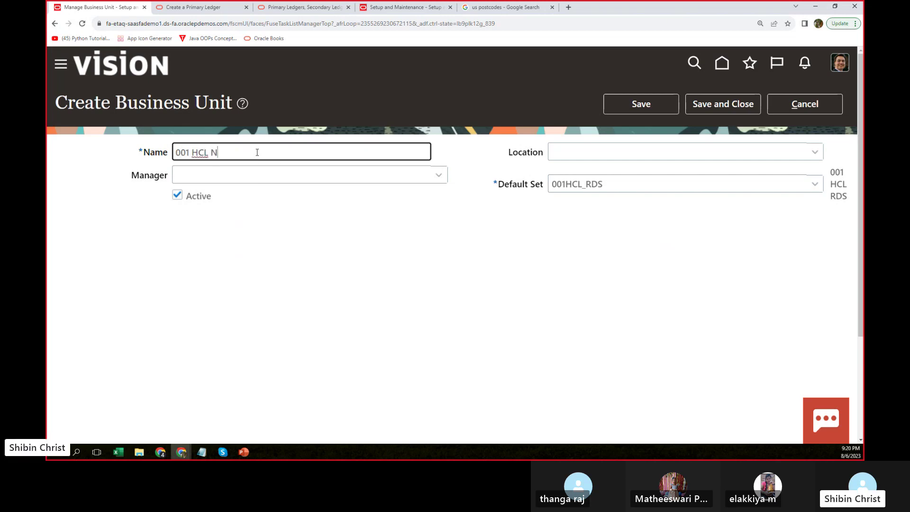
left_click(258, 325)
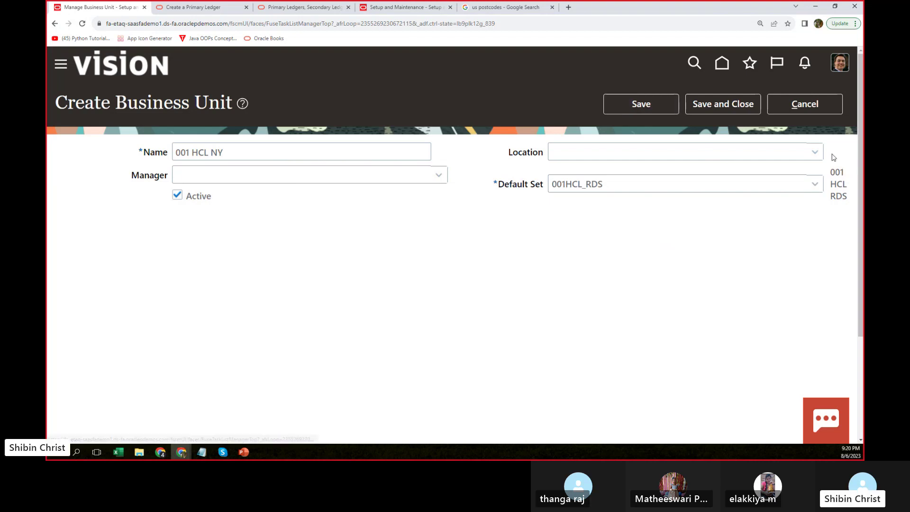
Set the business unit's location to Berlin, keep it Active, and save it
left_click(815, 152)
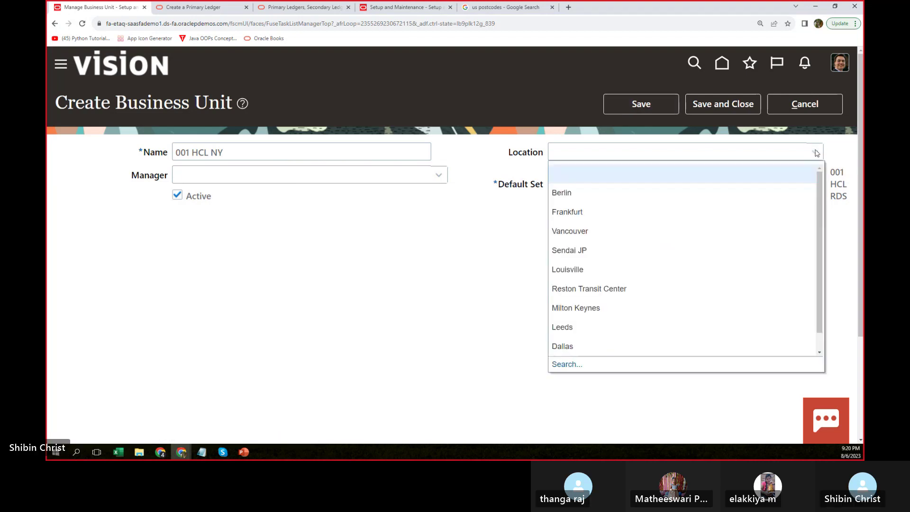
left_click(563, 191)
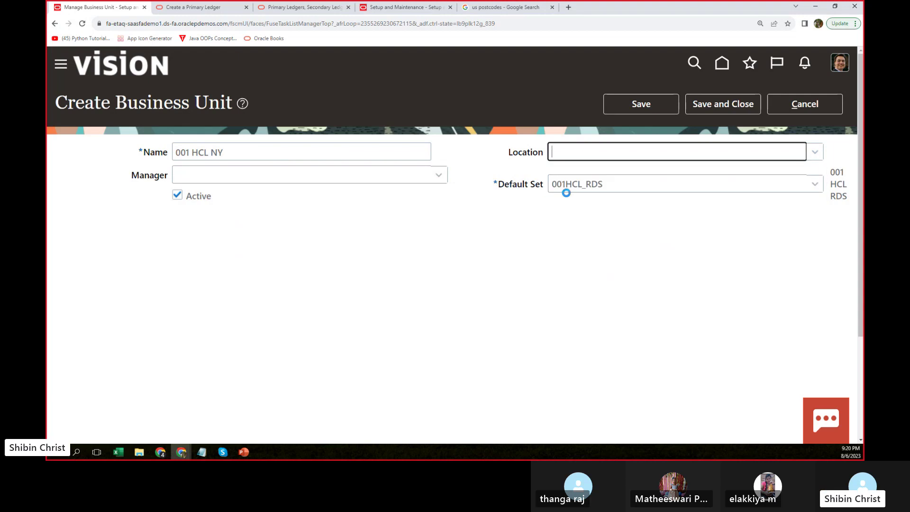
left_click(485, 219)
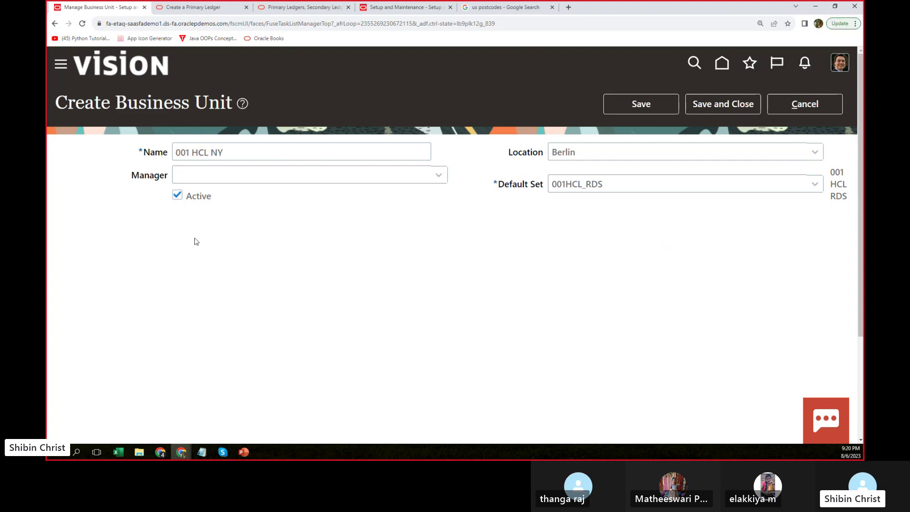
left_click(177, 196)
left_click(177, 197)
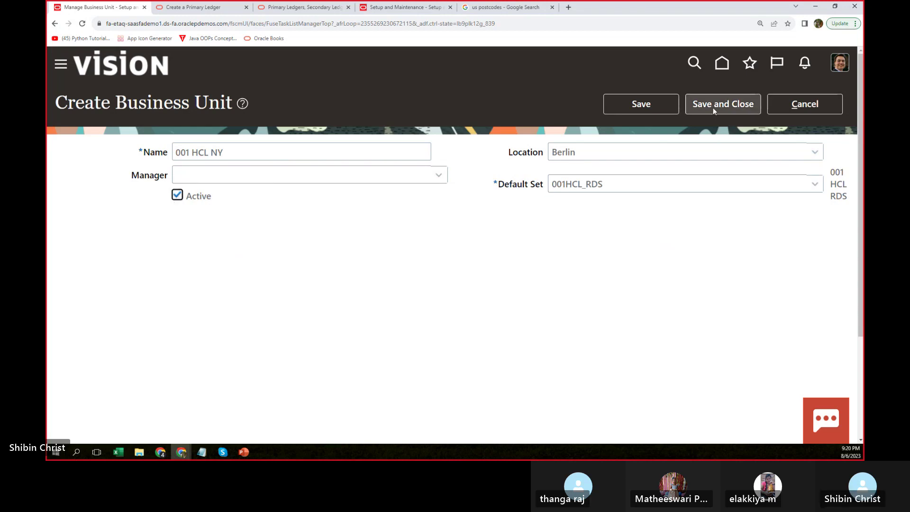
left_click(650, 107)
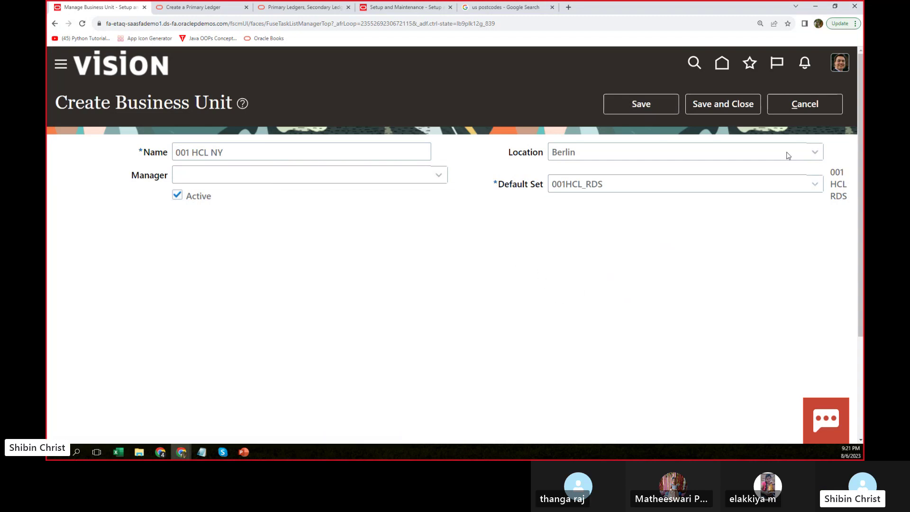
Save and close the business unit, search business units for 001, and open 001 HCL NY
left_click(711, 106)
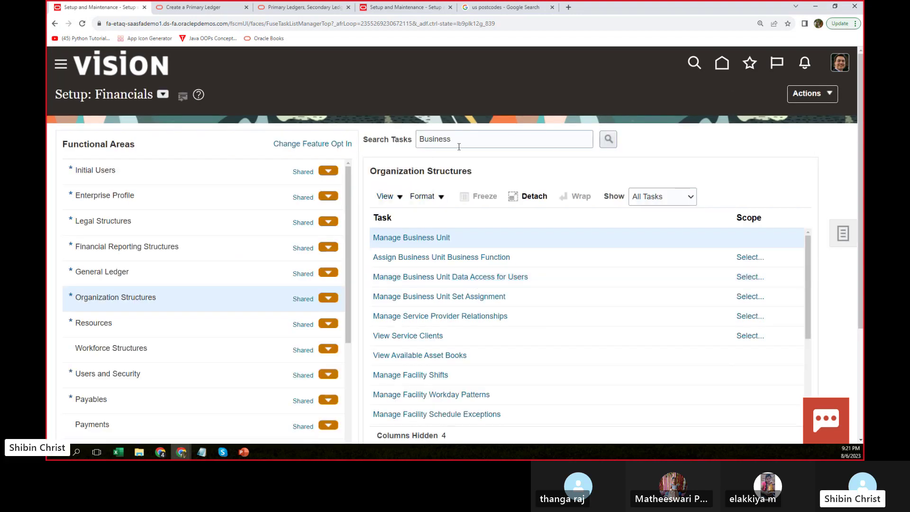
left_click(420, 237)
left_click(135, 178)
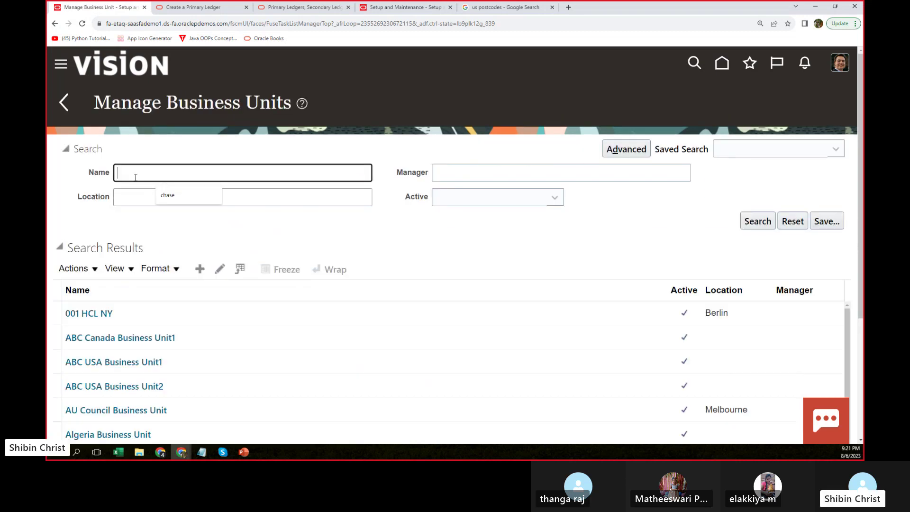
type("001")
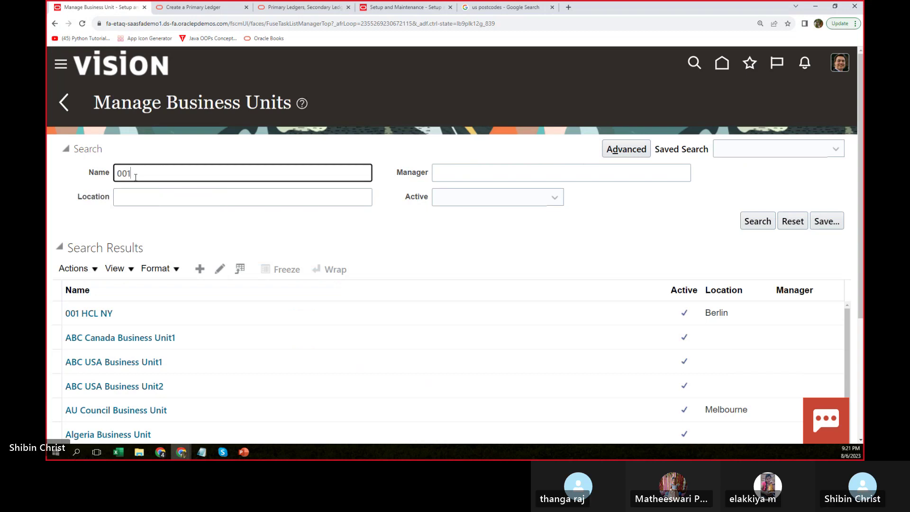
key("Return")
left_click(90, 314)
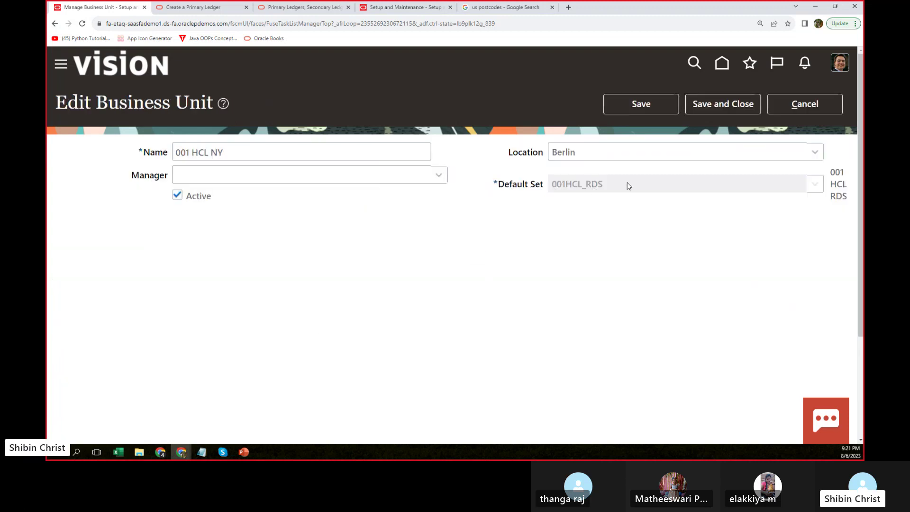
Highlight 001 HCL NY's 001HCL_RDS default set, then leave the edit page
double_click(579, 184)
left_click(507, 243)
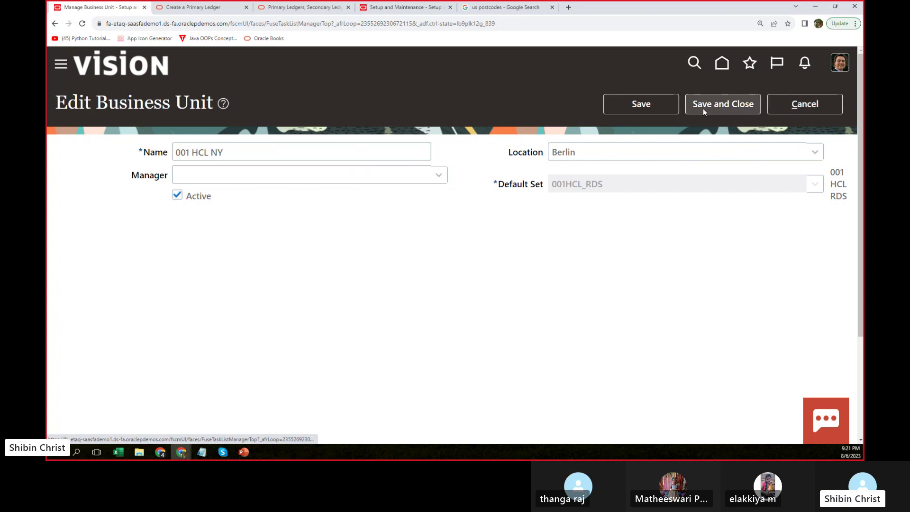
left_click(805, 106)
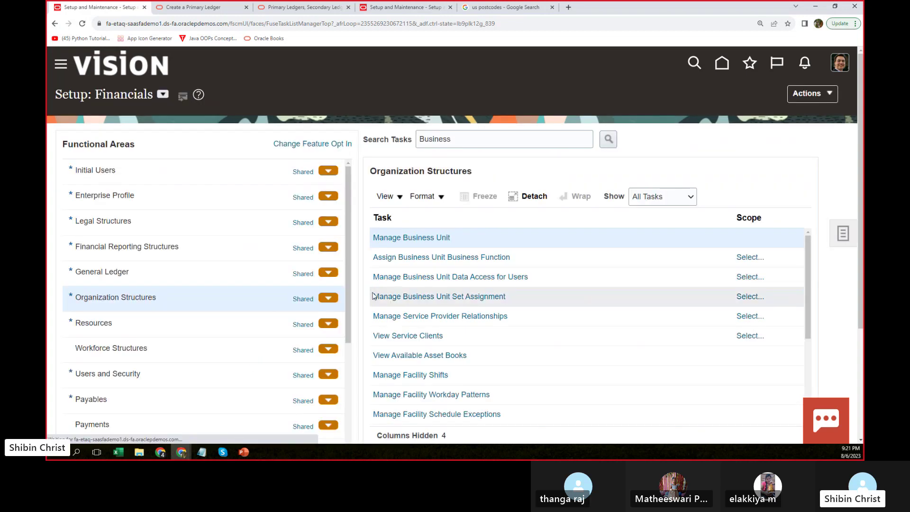
Select 001 HCL NY in Manage Business Units and look through its Actions menu twice
left_click(399, 237)
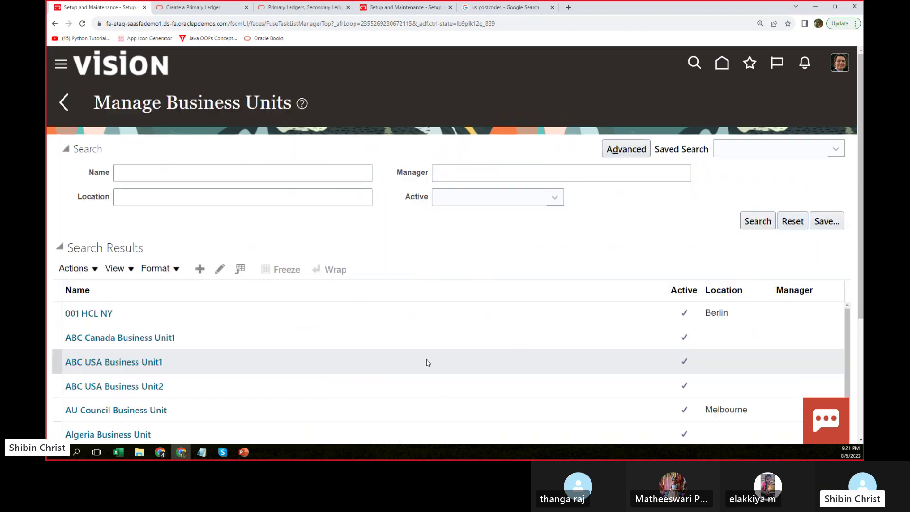
left_click(153, 313)
scroll(152, 313, "down", 2)
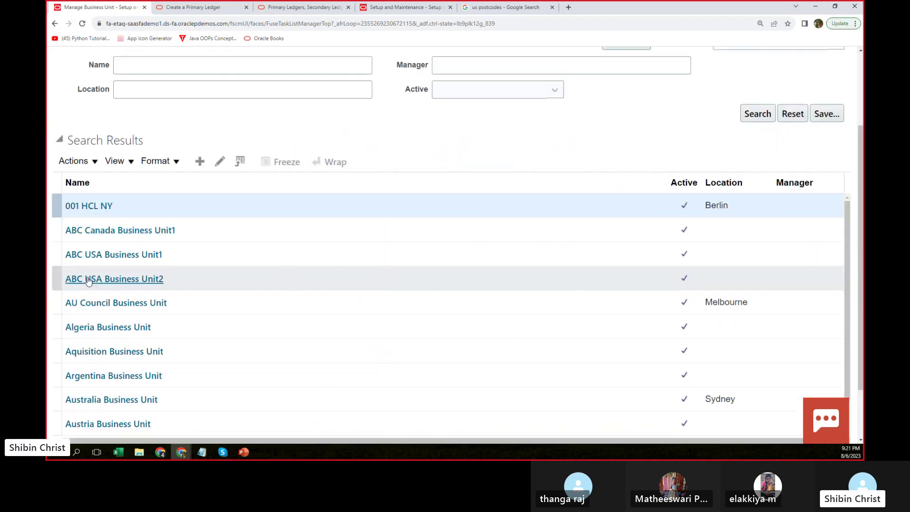
left_click(95, 162)
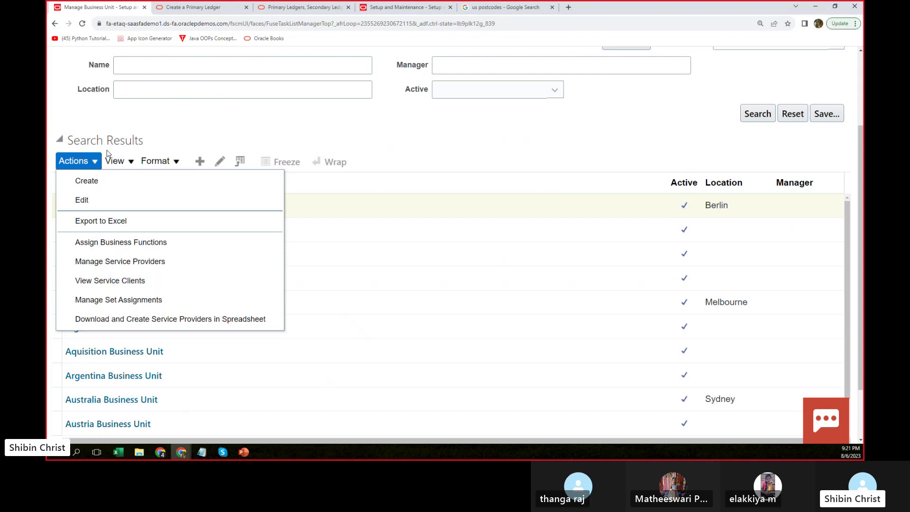
left_click(509, 134)
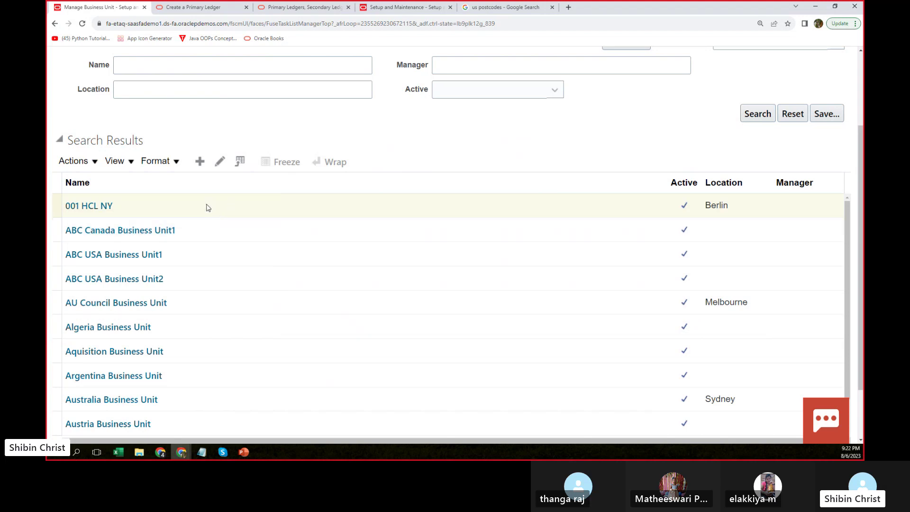
left_click(94, 163)
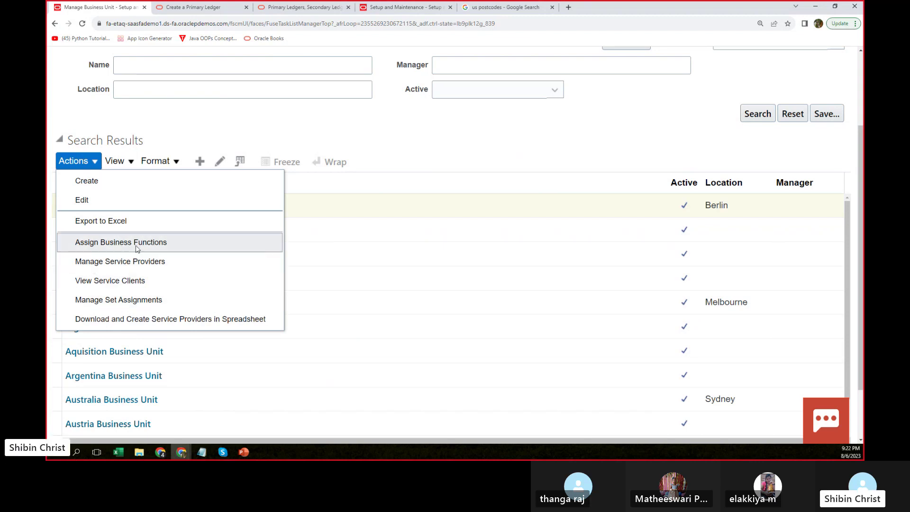
left_click(430, 133)
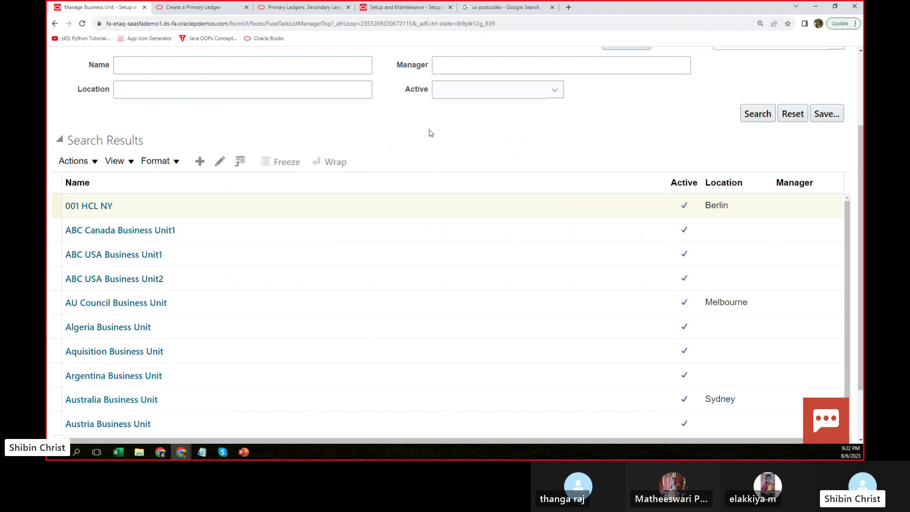
scroll(463, 146, "up", 3)
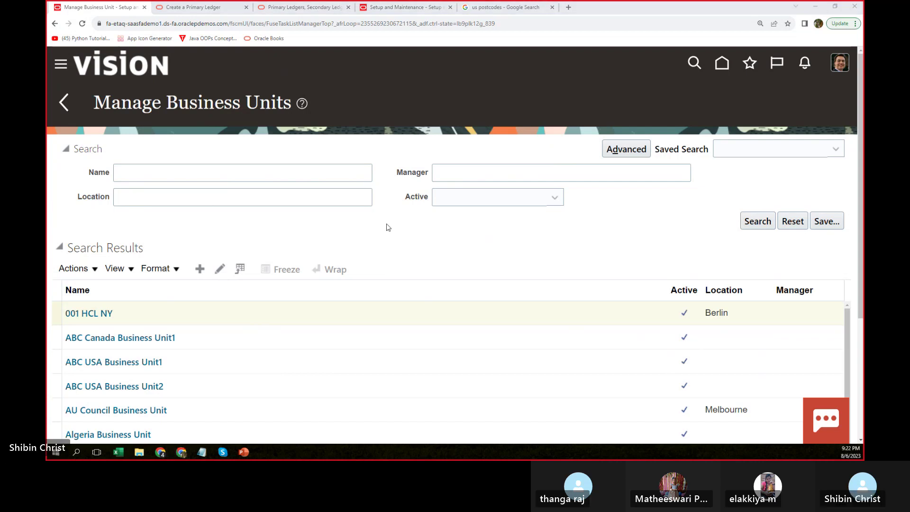
Highlight slide 2's Company/Enterprise-to-Business Unit items and the Department, Jobs, Grade, Location line
key("alt+Tab")
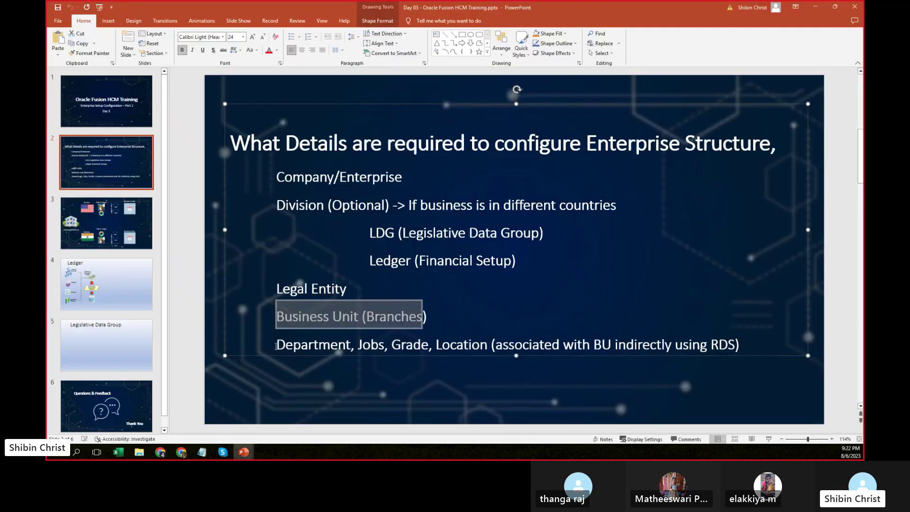
left_click_drag(276, 349, 354, 350)
left_click(353, 329)
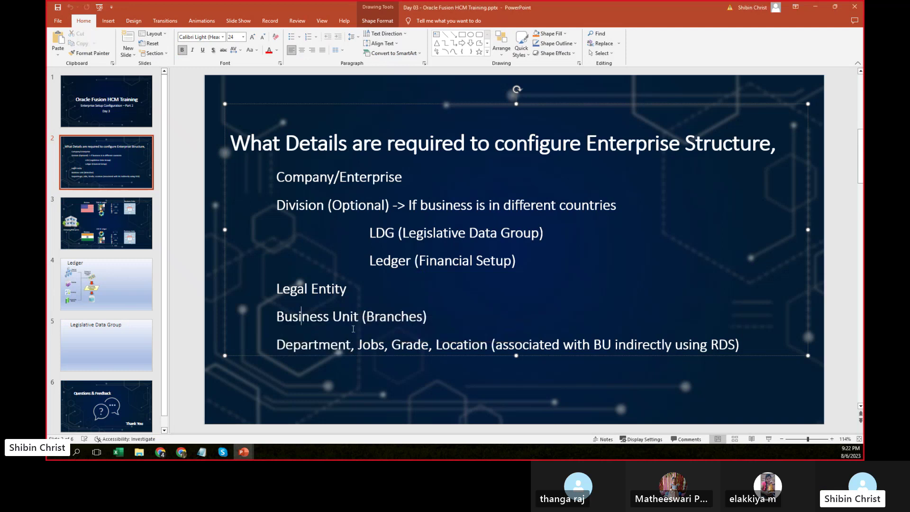
left_click_drag(428, 316, 229, 174)
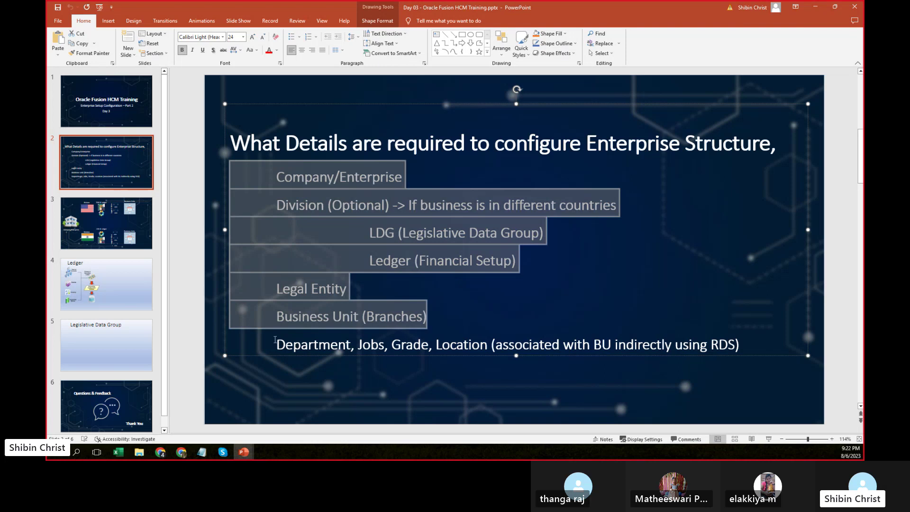
left_click_drag(275, 344, 758, 349)
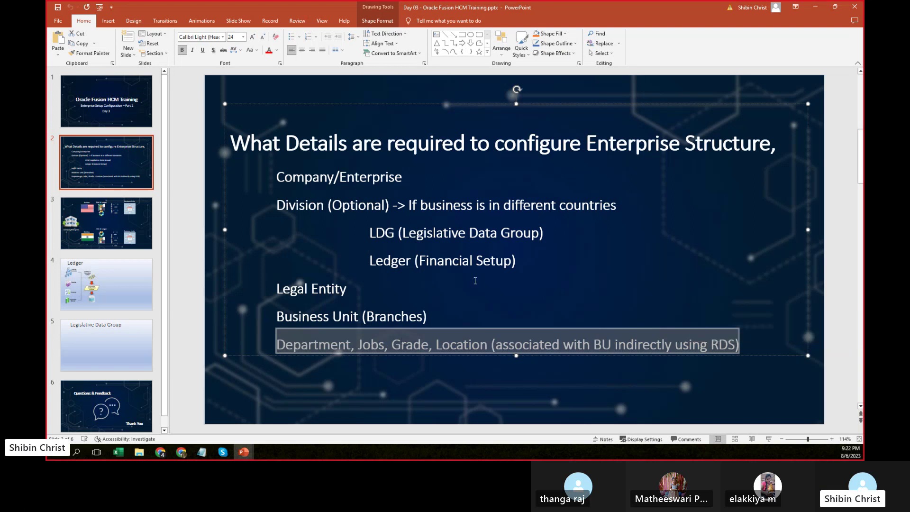
key("alt+Tab")
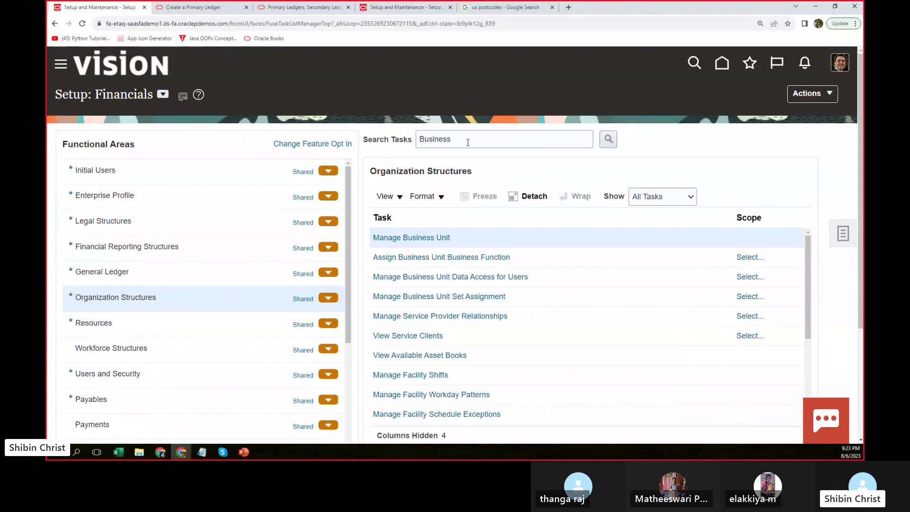
Search setup tasks for Department and start a new department from Manage Departments
double_click(428, 140)
type("Department")
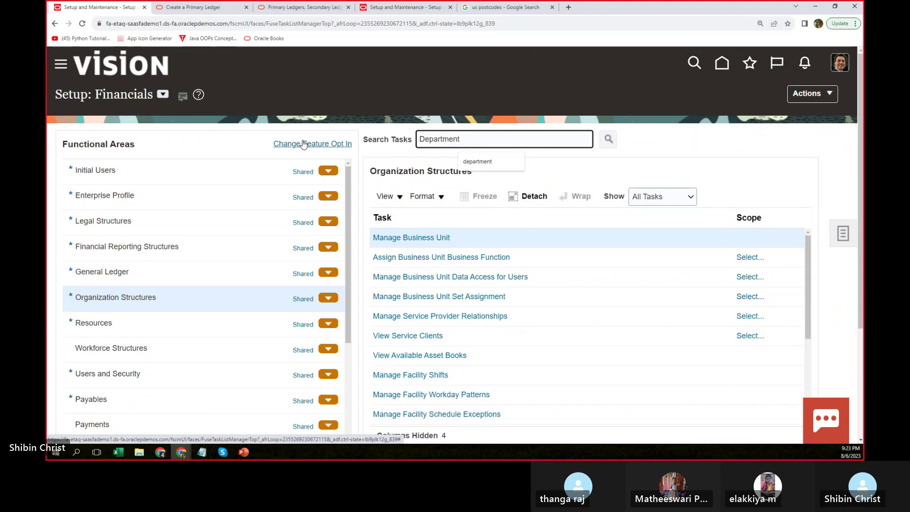
key("Return")
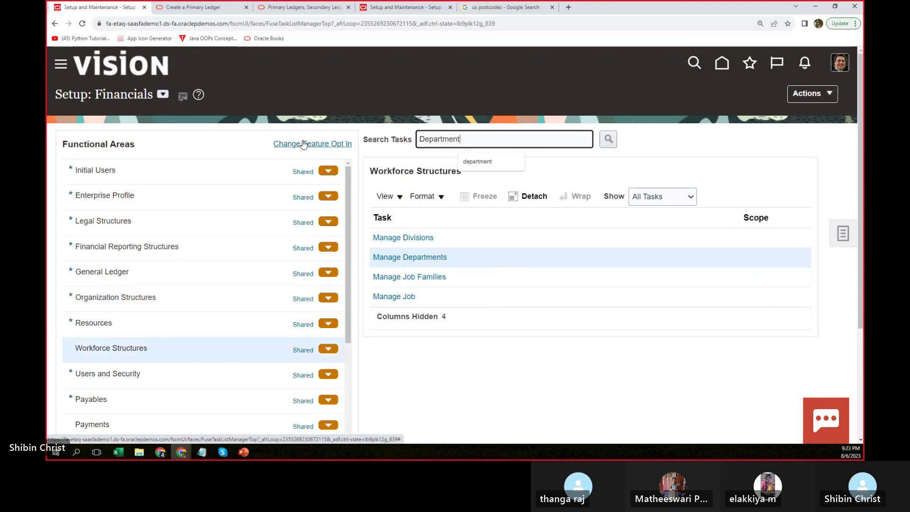
left_click(430, 258)
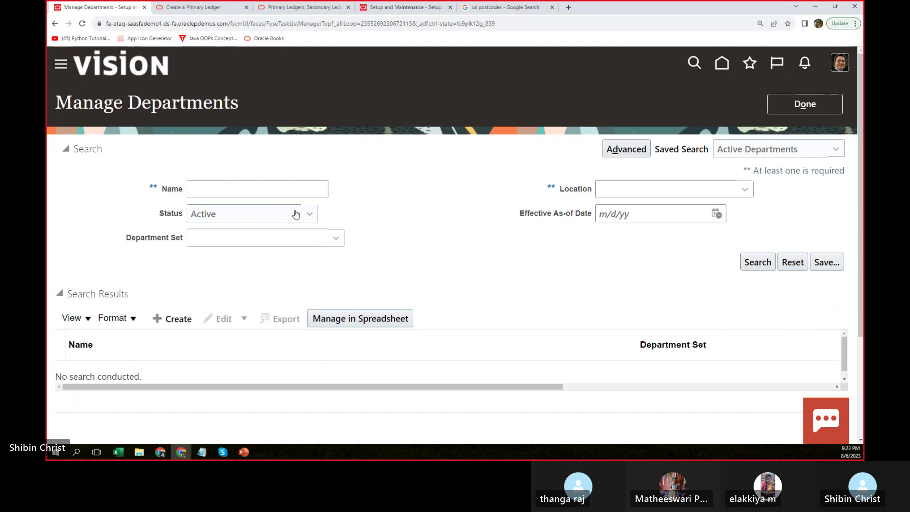
left_click(164, 325)
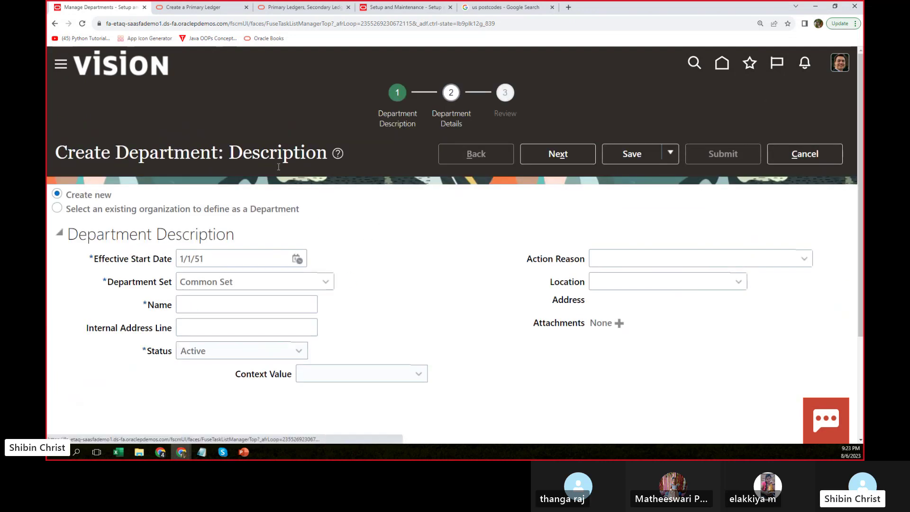
Open the Department Set list showing Common Set, briefly checking the training slides
left_click(328, 283)
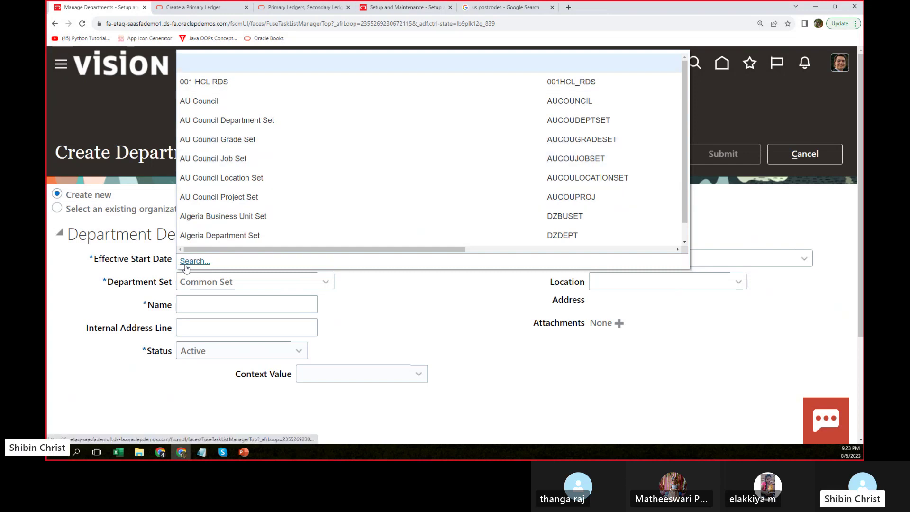
scroll(302, 174, "down", 3)
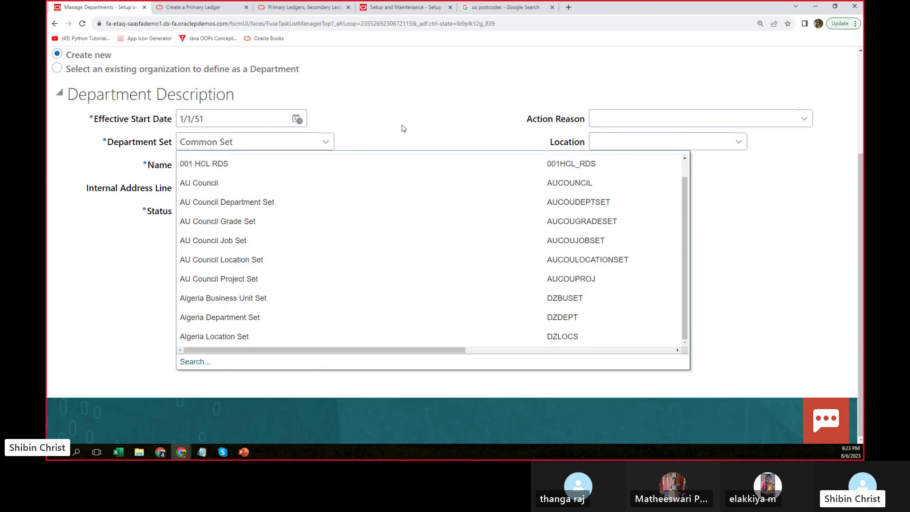
scroll(405, 127, "up", 2)
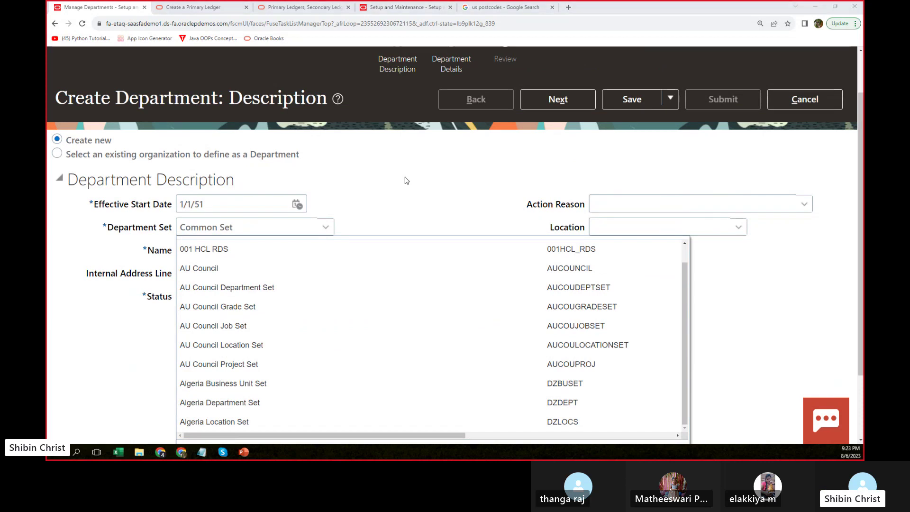
key("alt+Tab")
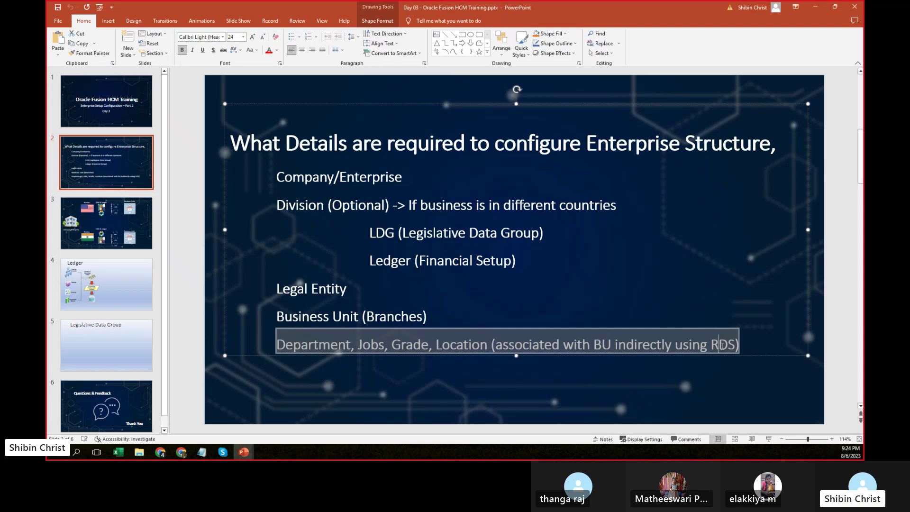
left_click(731, 388)
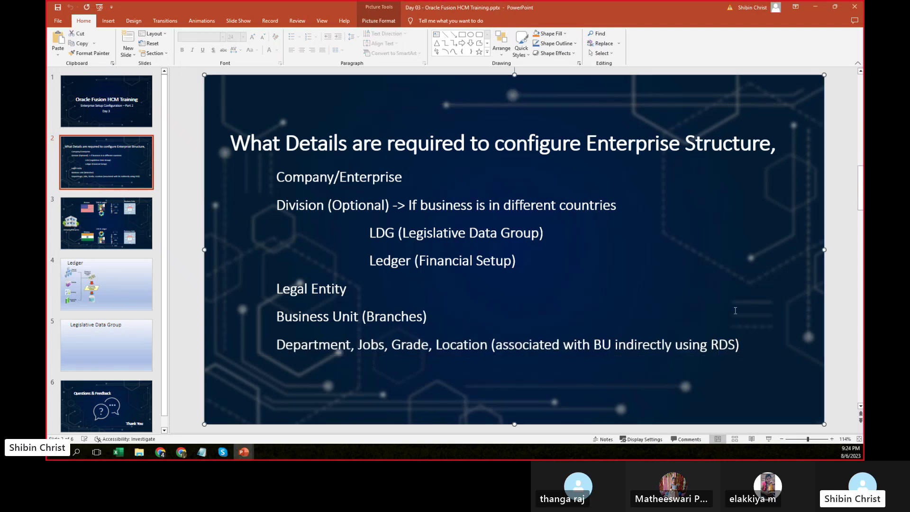
key("alt+Tab")
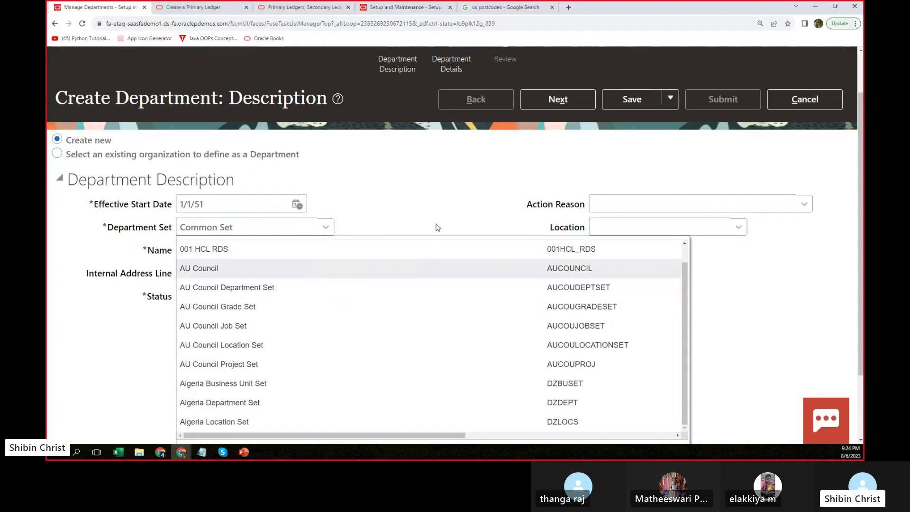
Keep Common Set, name the department 001 HCL Dept 1, and continue to Department Details
left_click(436, 203)
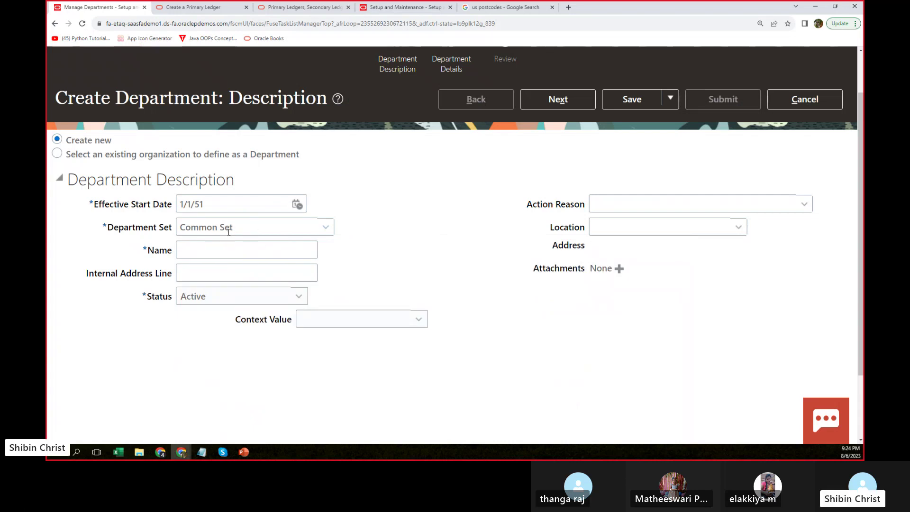
left_click(233, 253)
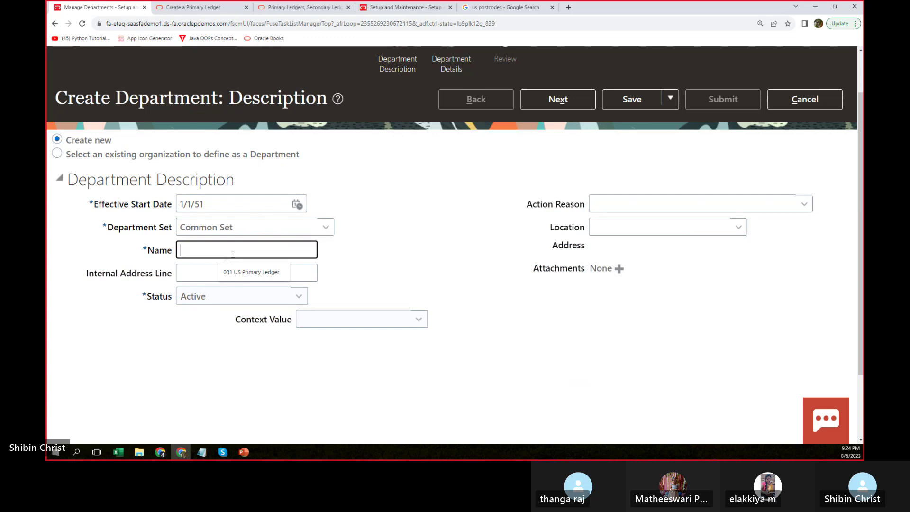
type("001 ")
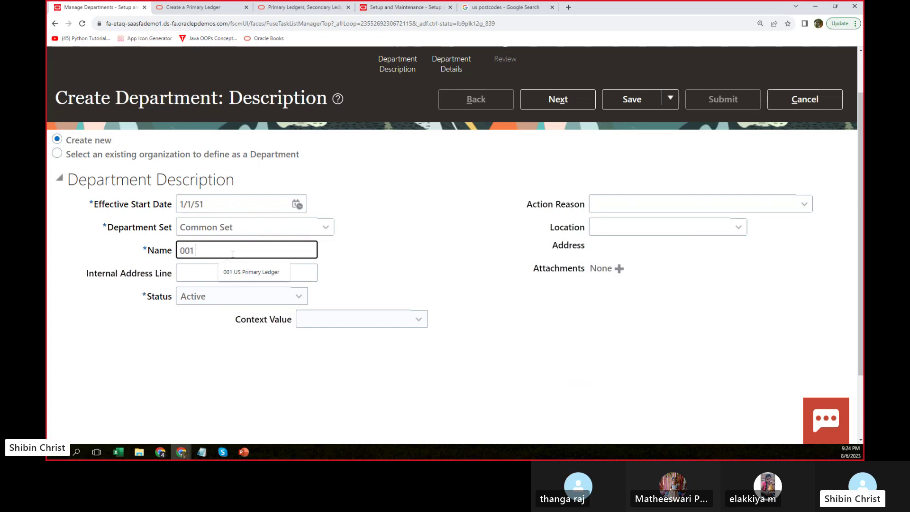
type("HCL ")
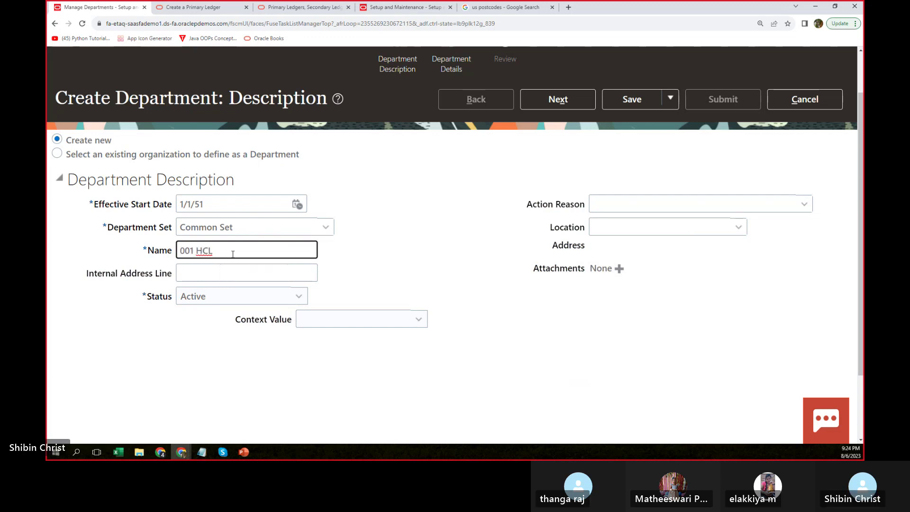
type("Dept 1")
left_click_drag(259, 248, 79, 247)
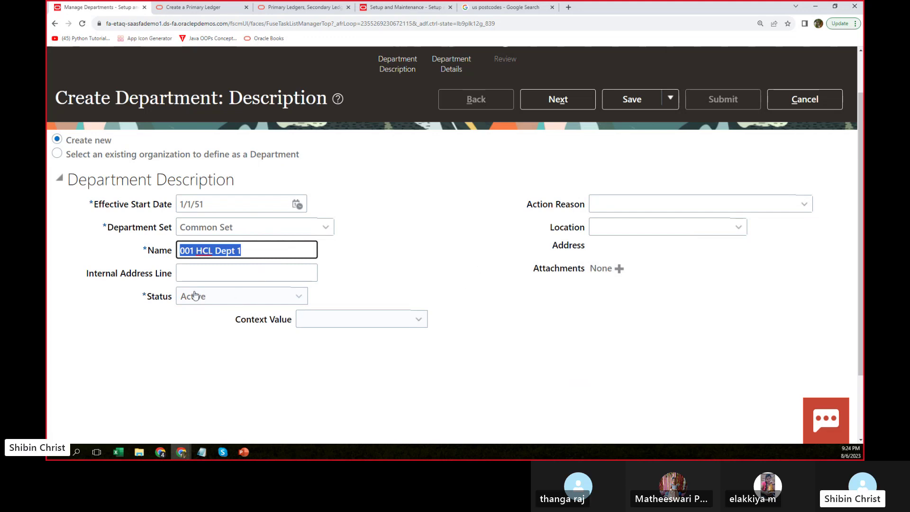
left_click(559, 104)
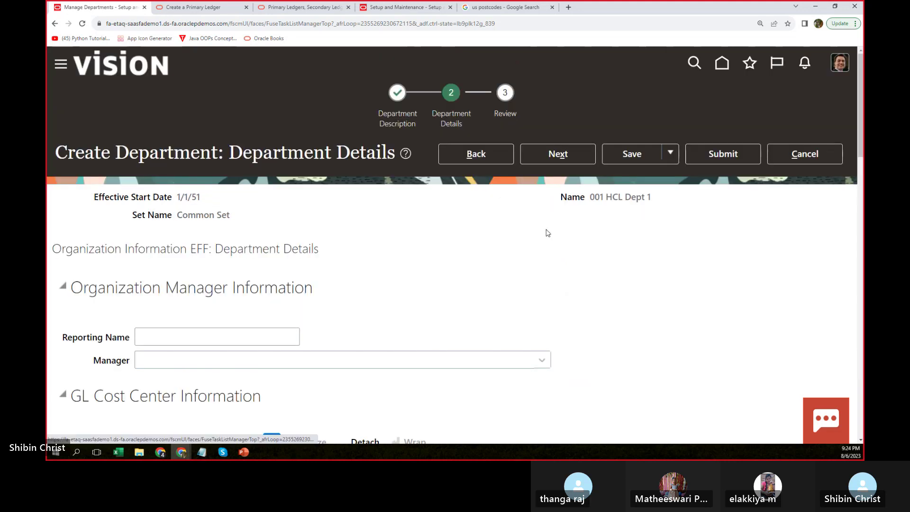
scroll(605, 301, "down", 2)
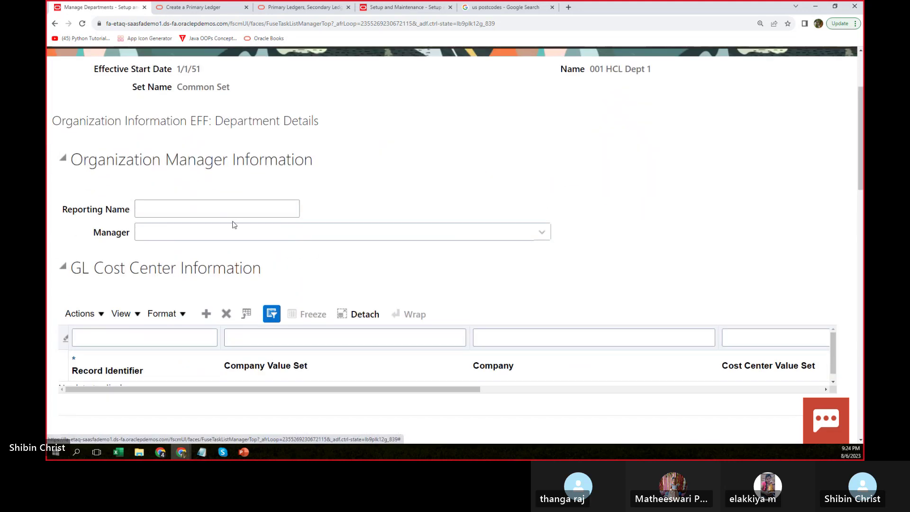
scroll(641, 158, "down", 3)
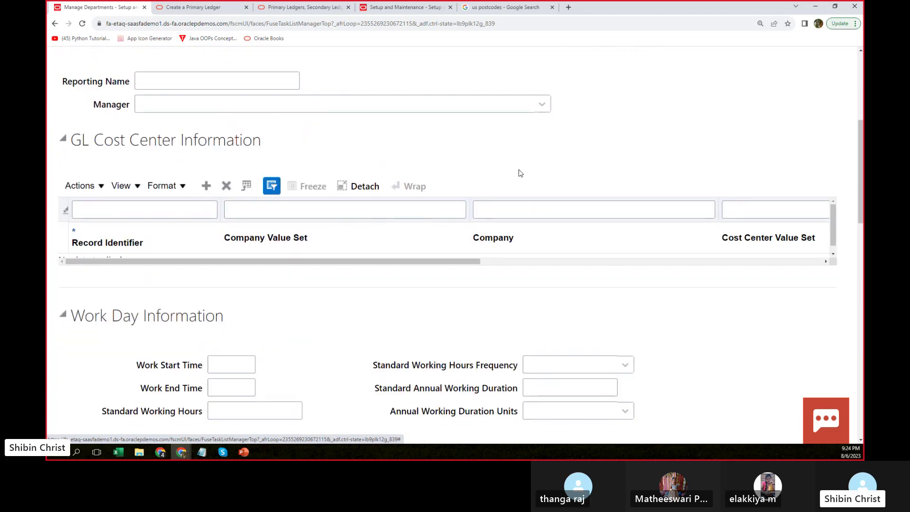
scroll(519, 171, "down", 1)
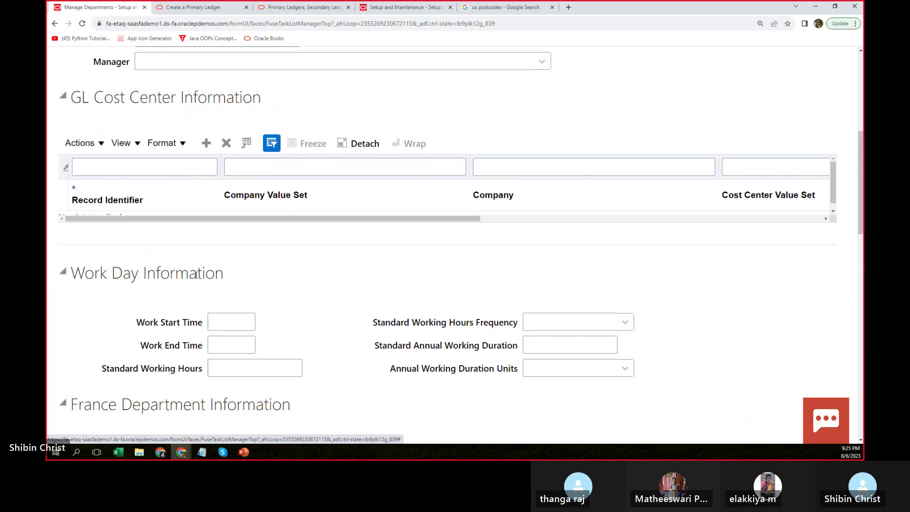
Look over the empty Department Details sections for 001 HCL Dept 1 and continue to Review
scroll(350, 270, "down", 4)
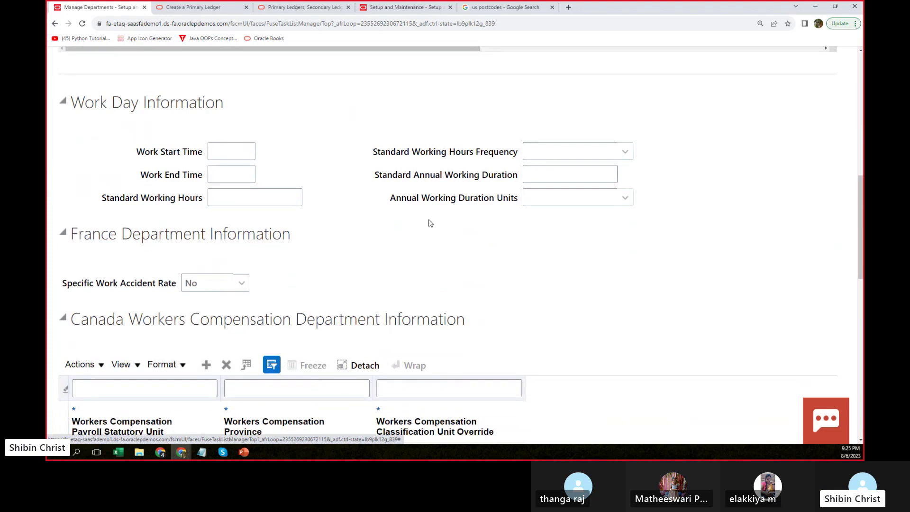
scroll(429, 220, "down", 3)
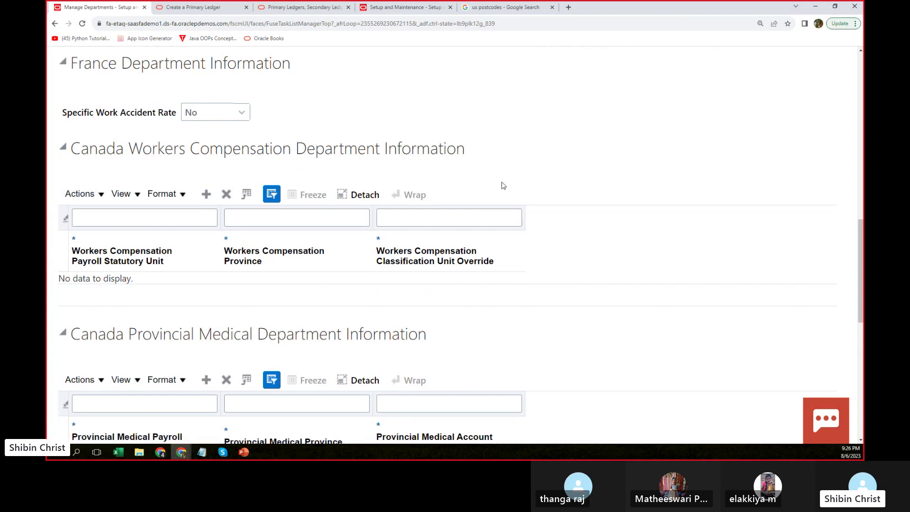
scroll(566, 152, "down", 4)
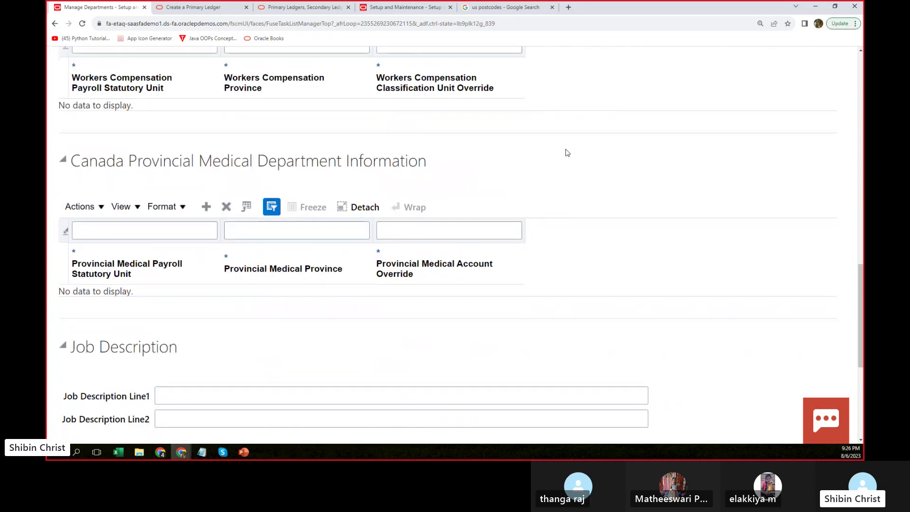
scroll(566, 152, "down", 4)
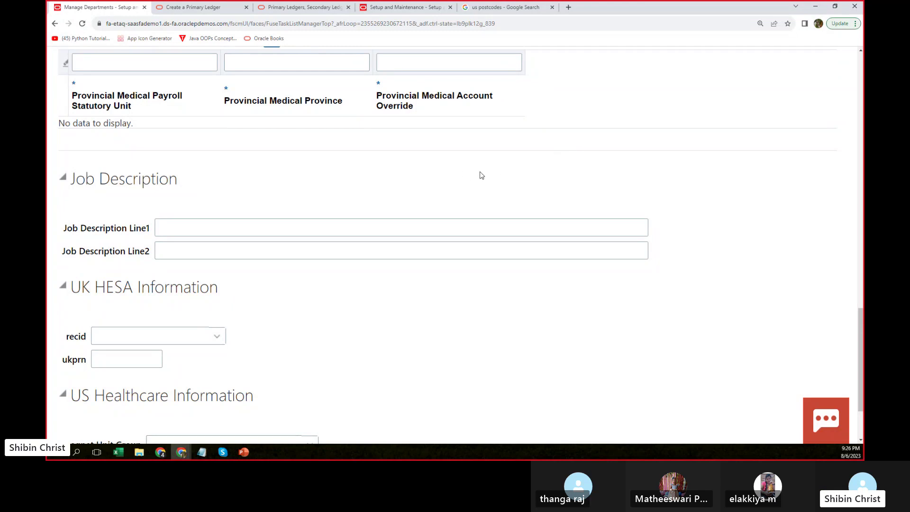
scroll(480, 175, "down", 2)
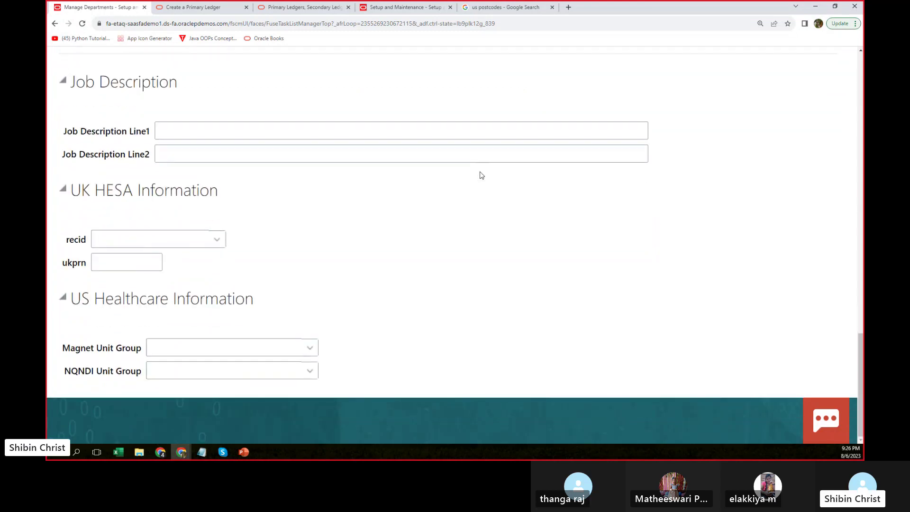
scroll(480, 174, "up", 12)
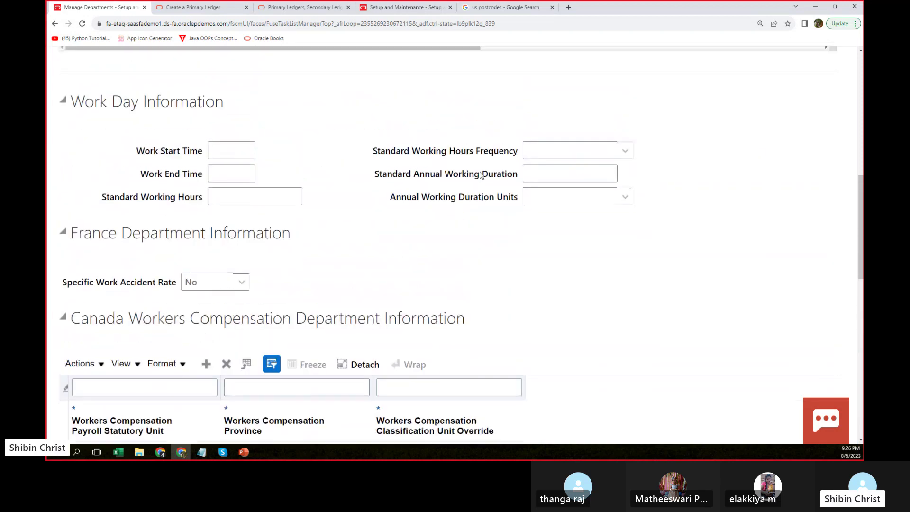
scroll(480, 175, "up", 8)
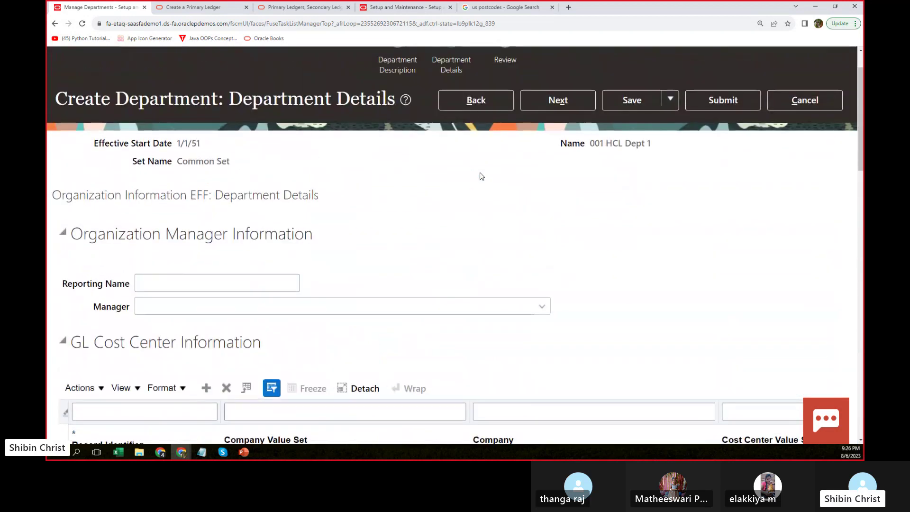
scroll(480, 175, "up", 1)
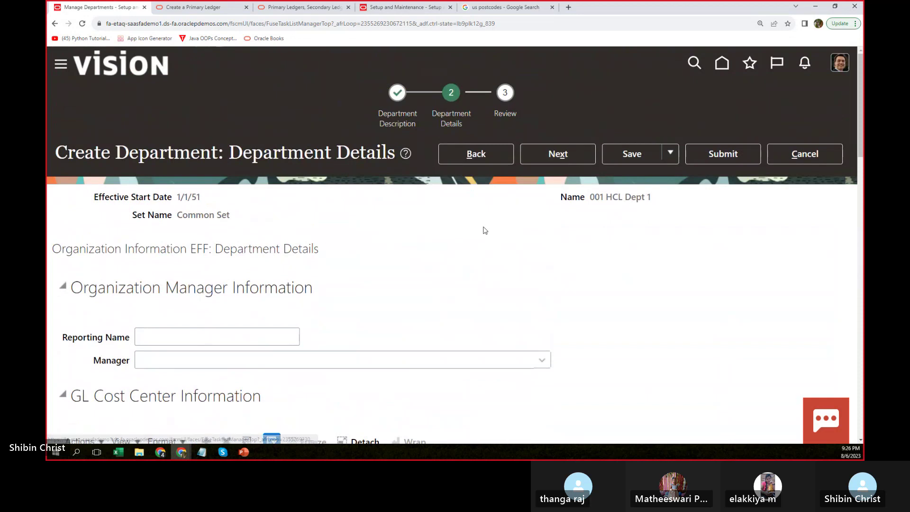
scroll(484, 229, "down", 1)
left_click(555, 111)
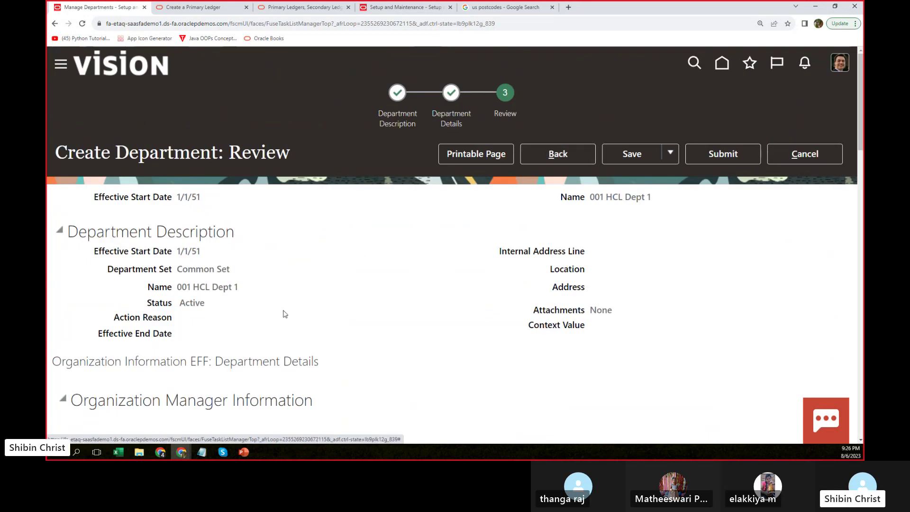
Step back to the department details, then return to and scroll through the Review page
left_click_drag(290, 157, 227, 157)
left_click(227, 157)
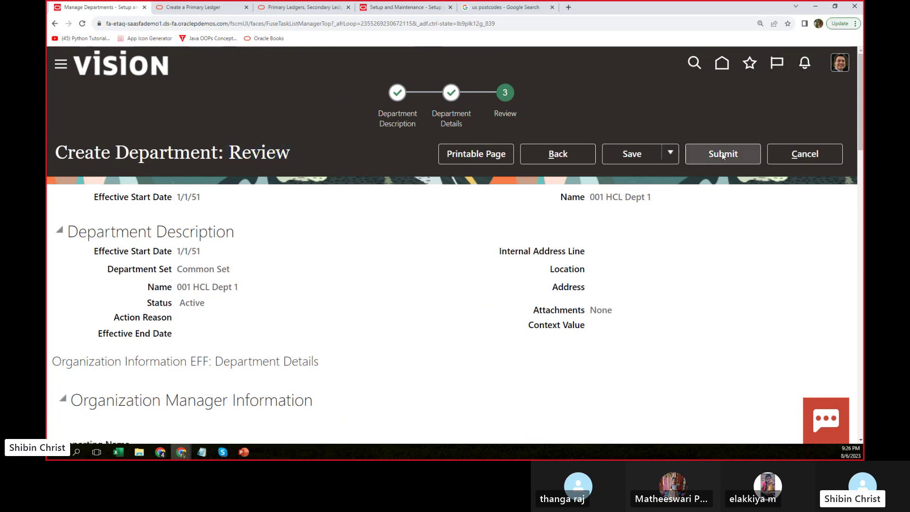
left_click(559, 153)
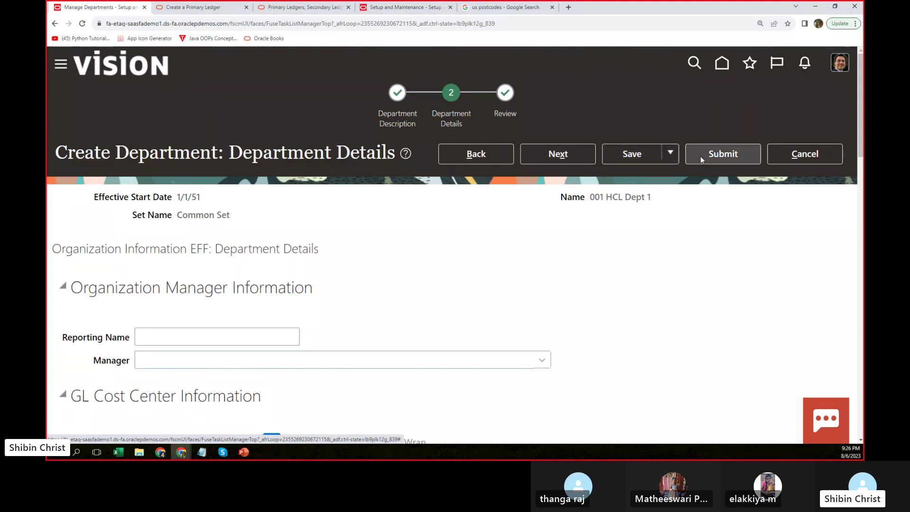
left_click(574, 155)
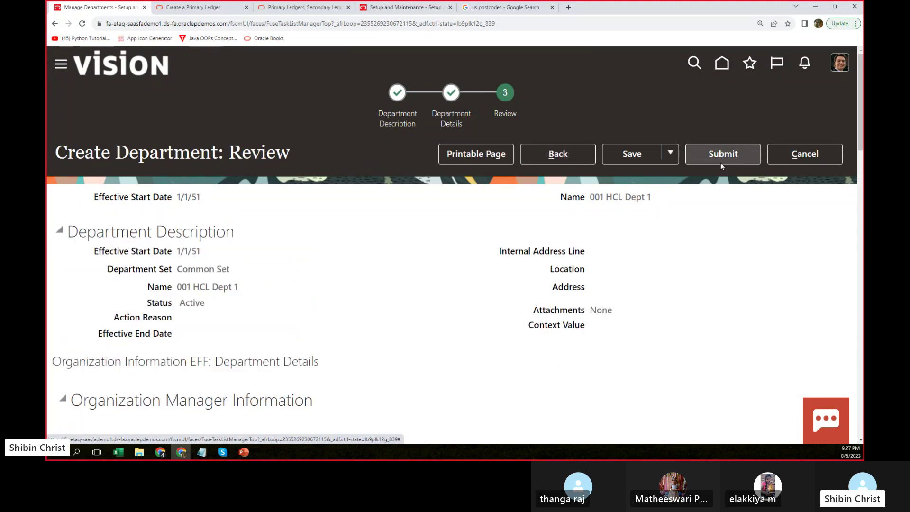
scroll(482, 301, "down", 15)
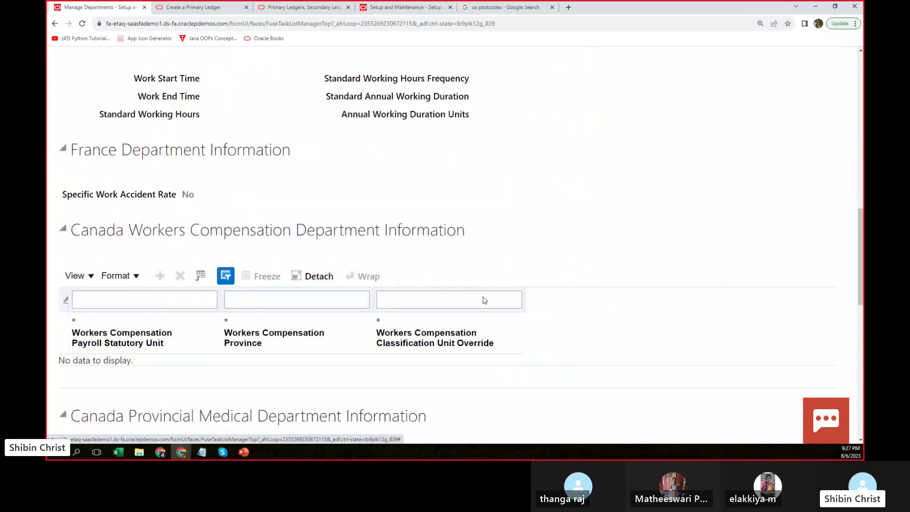
scroll(484, 300, "down", 11)
scroll(485, 300, "up", 3)
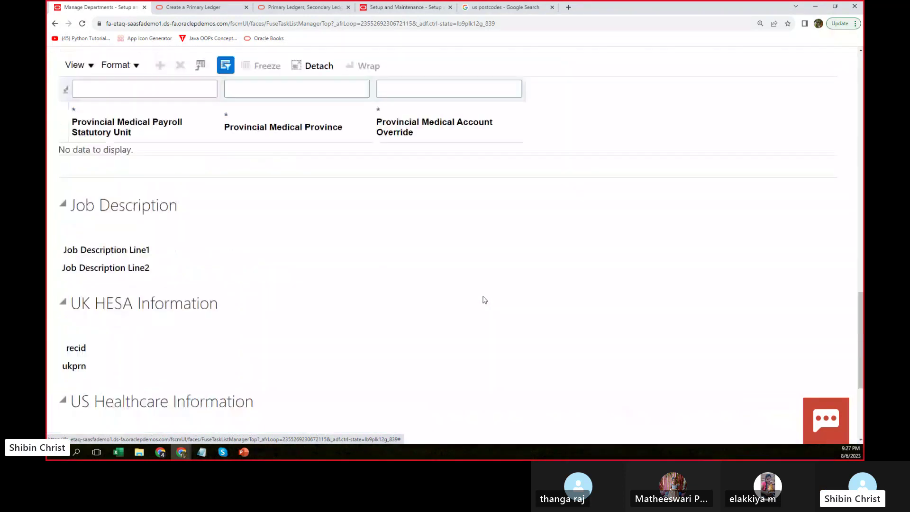
scroll(485, 300, "up", 20)
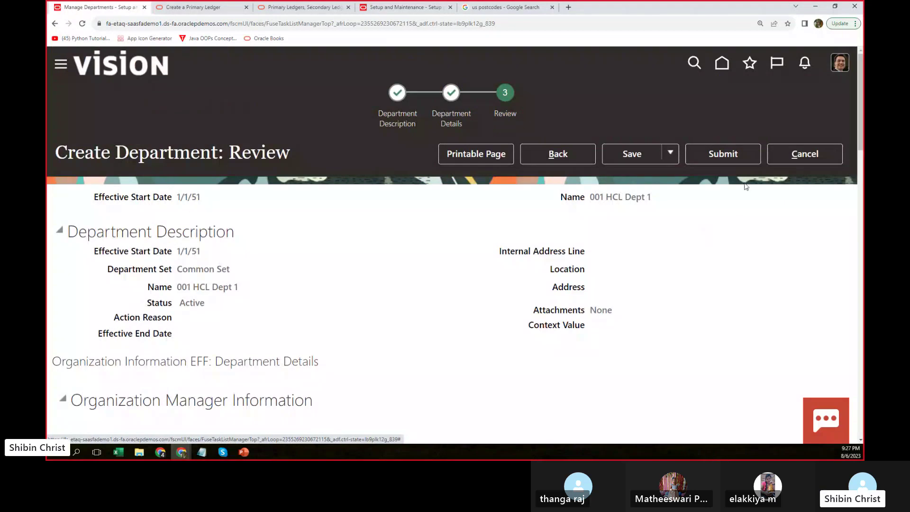
Submit department 001 HCL Dept 1, confirm with Yes, and acknowledge the confirmation
left_click(724, 154)
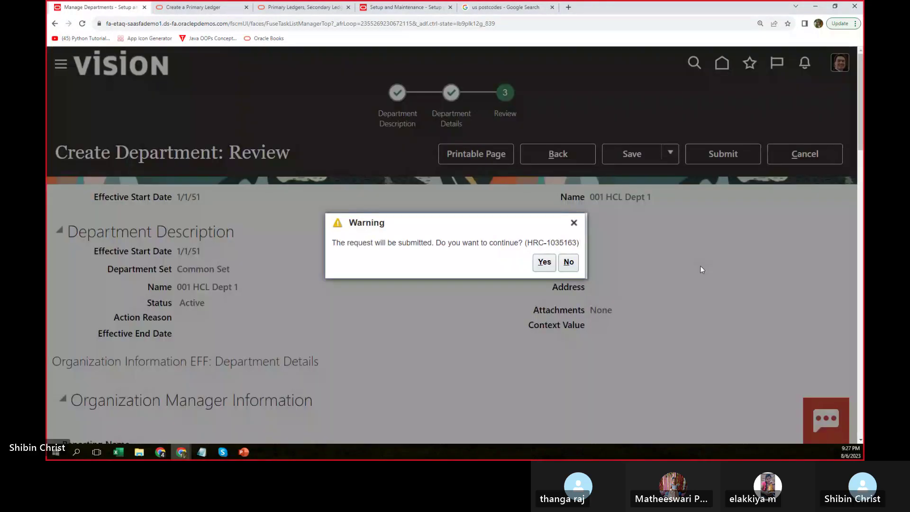
left_click(543, 262)
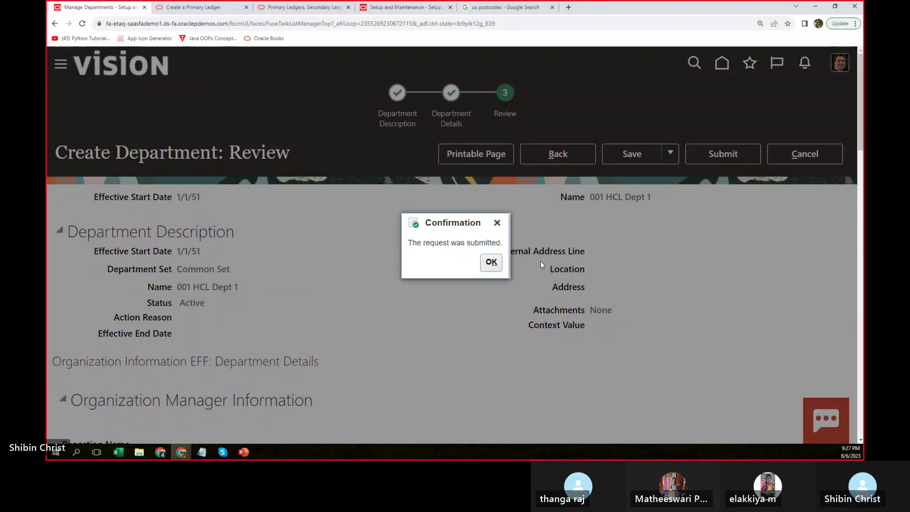
left_click(488, 263)
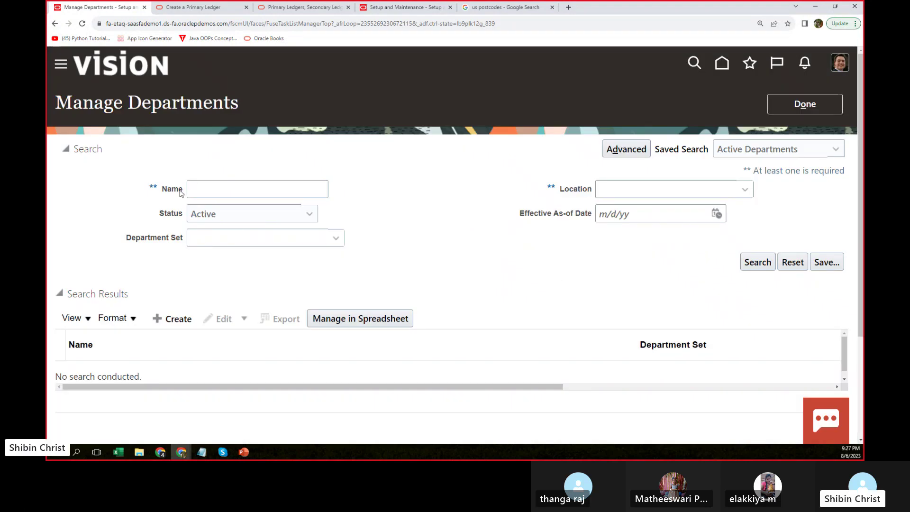
Search active departments for '001', check the results menus, and open 001 HCL Dept 1
left_click(193, 186)
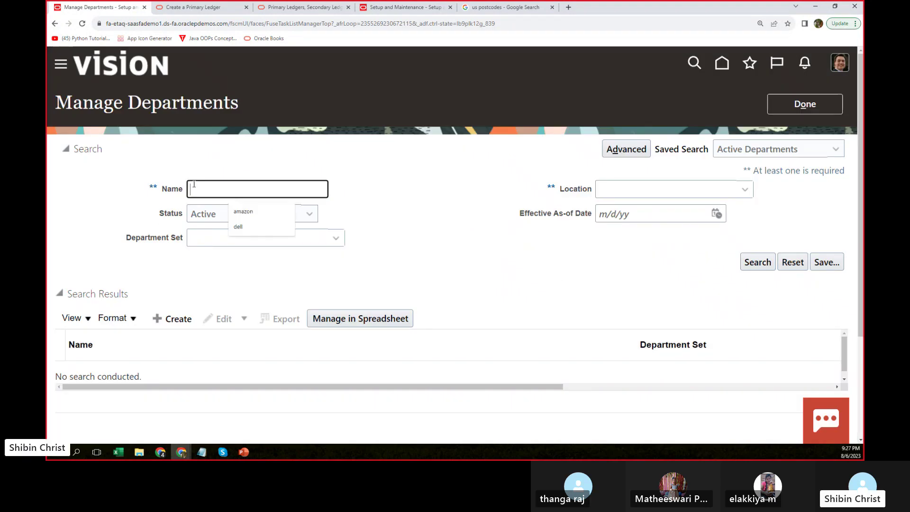
type("001")
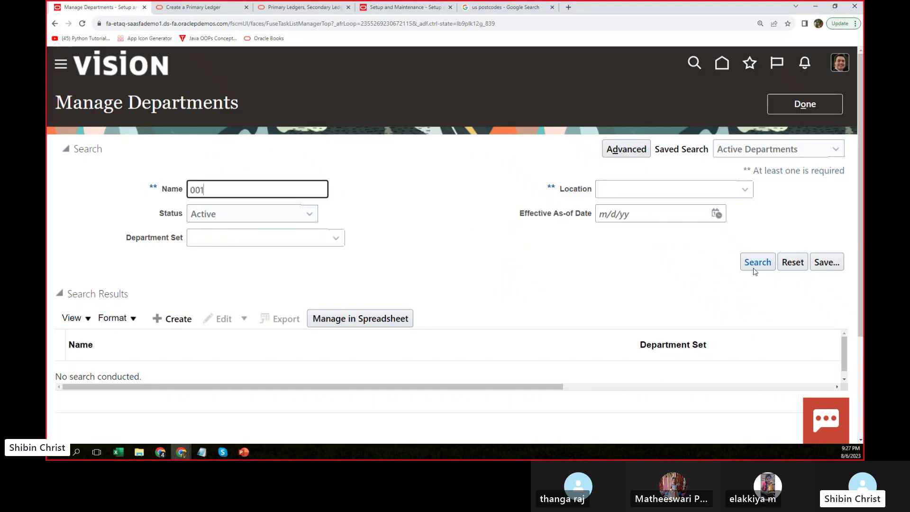
left_click(756, 263)
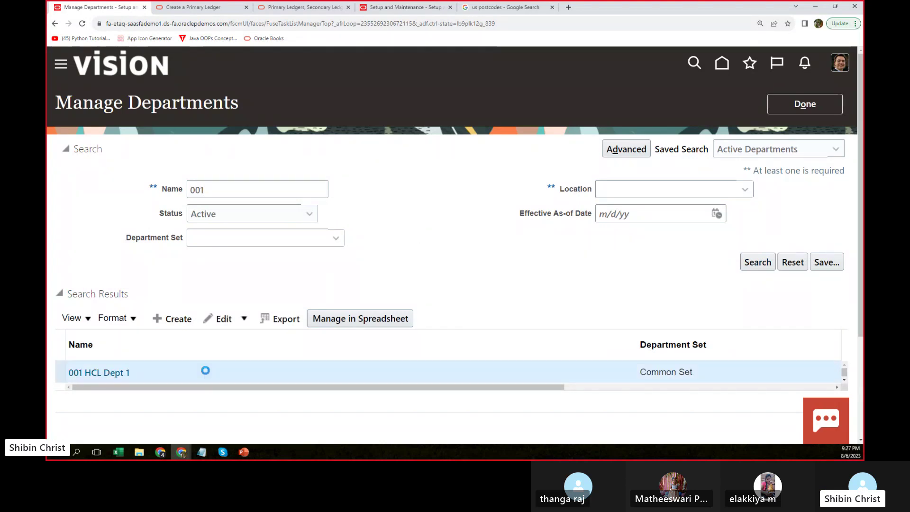
left_click(90, 324)
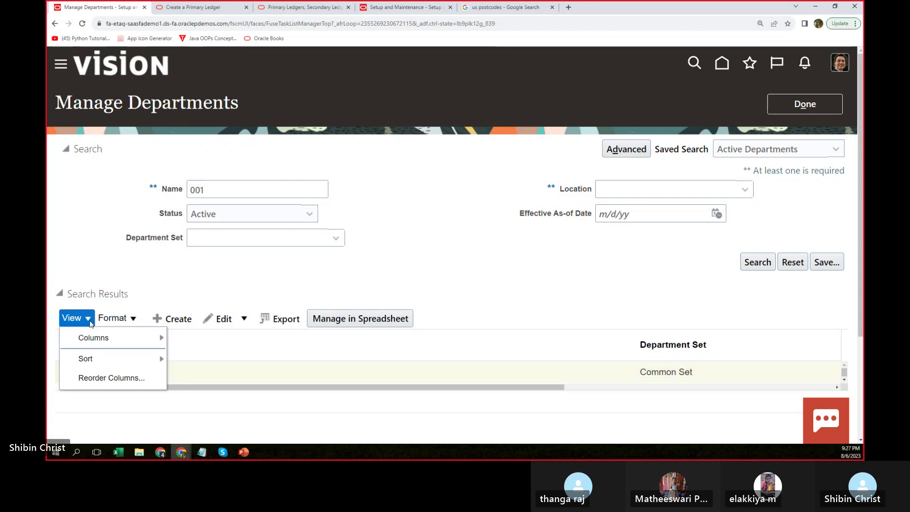
left_click(114, 317)
left_click(264, 379)
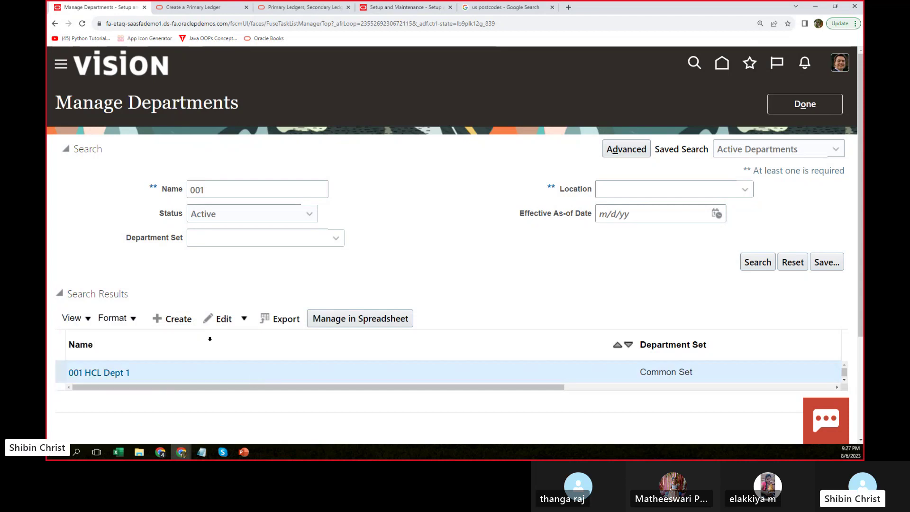
left_click(244, 320)
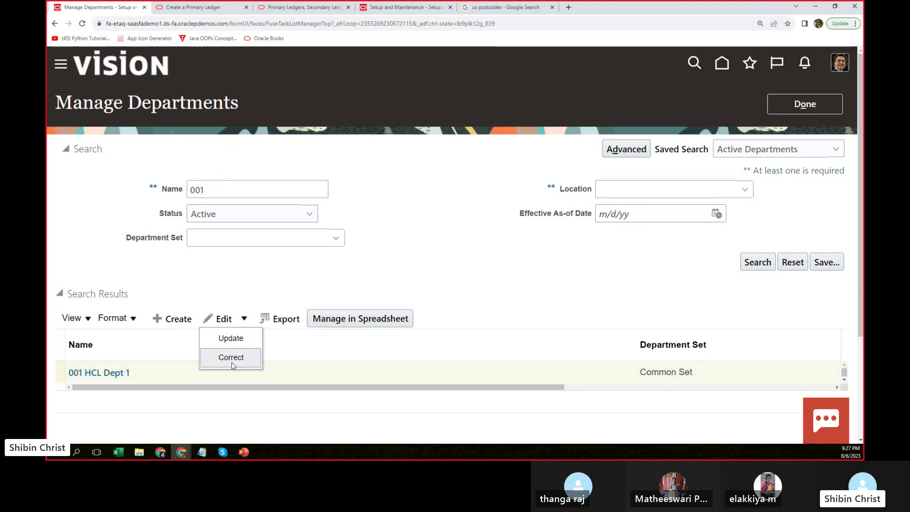
left_click(168, 372)
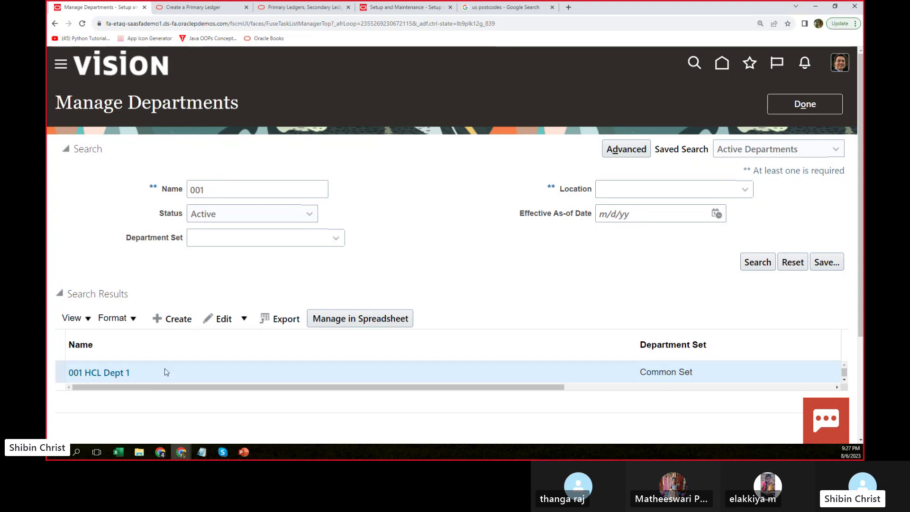
left_click(98, 373)
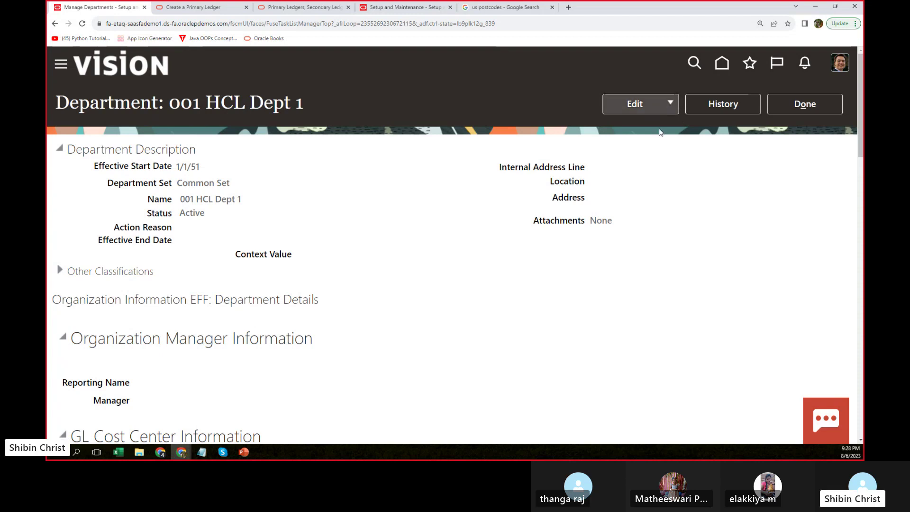
Start an Update of 001 HCL Dept 1, cancel it, and reopen the Edit options
left_click(671, 104)
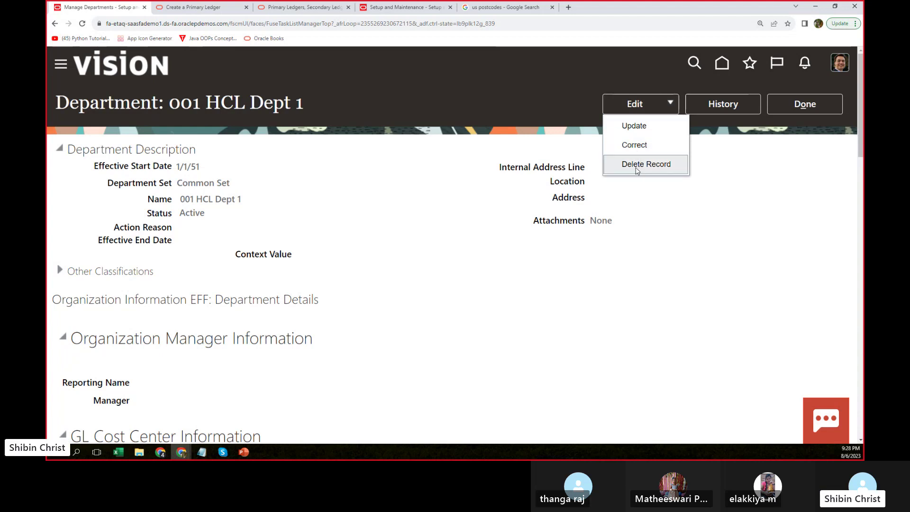
left_click(635, 126)
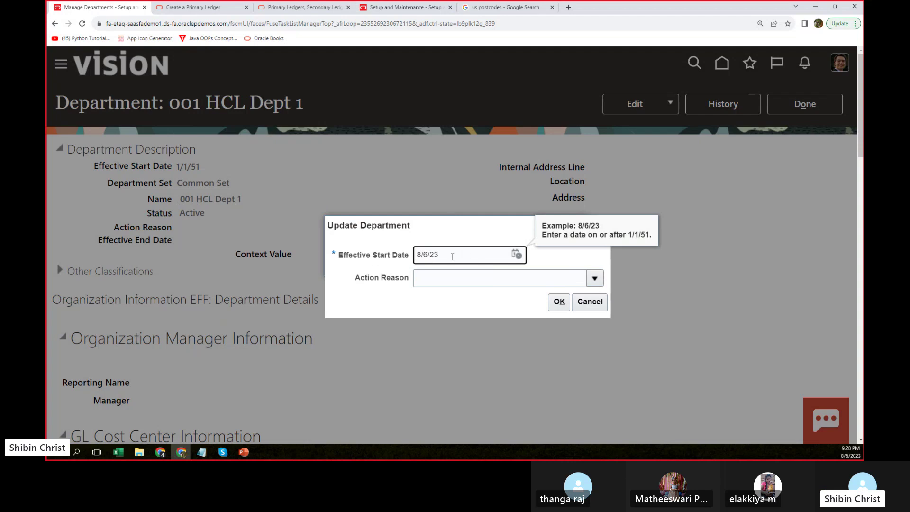
left_click(589, 302)
left_click(672, 101)
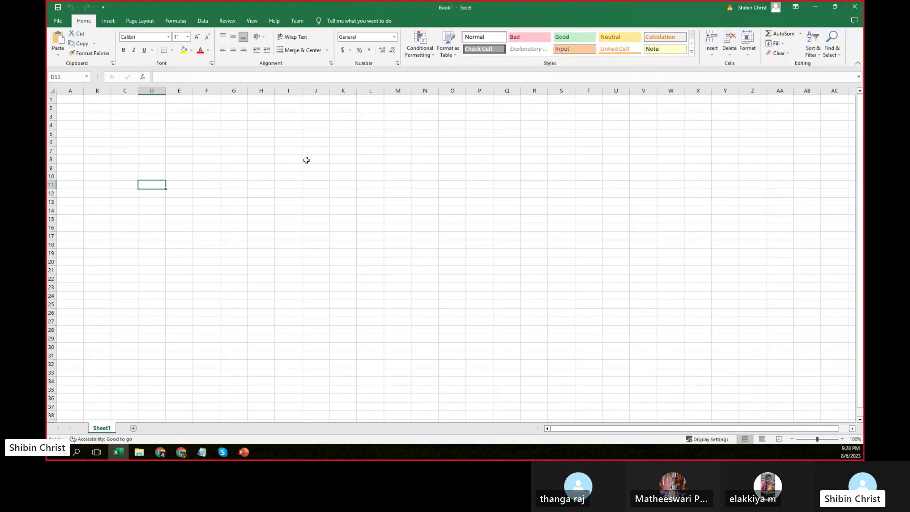
Enter Delete in C3 with 'Delete the record' in D3, then Update in C4 and Correct in C5
scroll(306, 160, "up", 9)
left_click(260, 164)
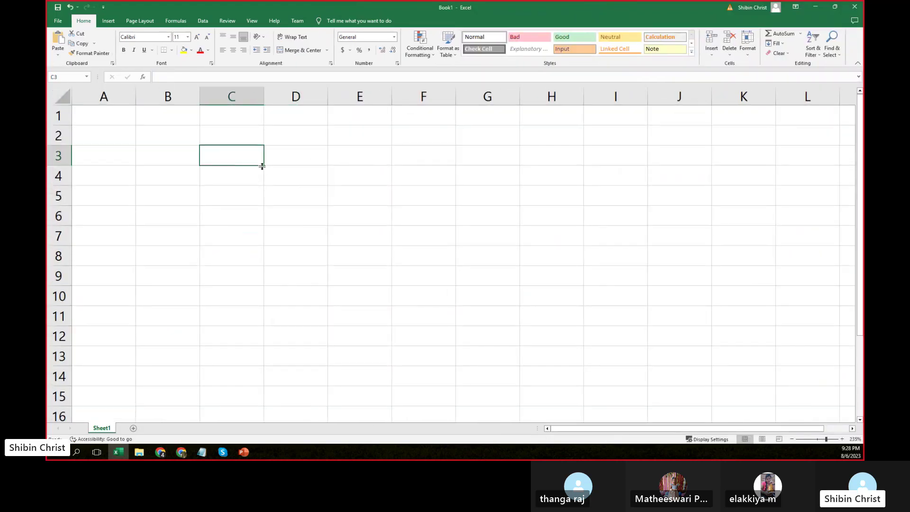
type("Delete")
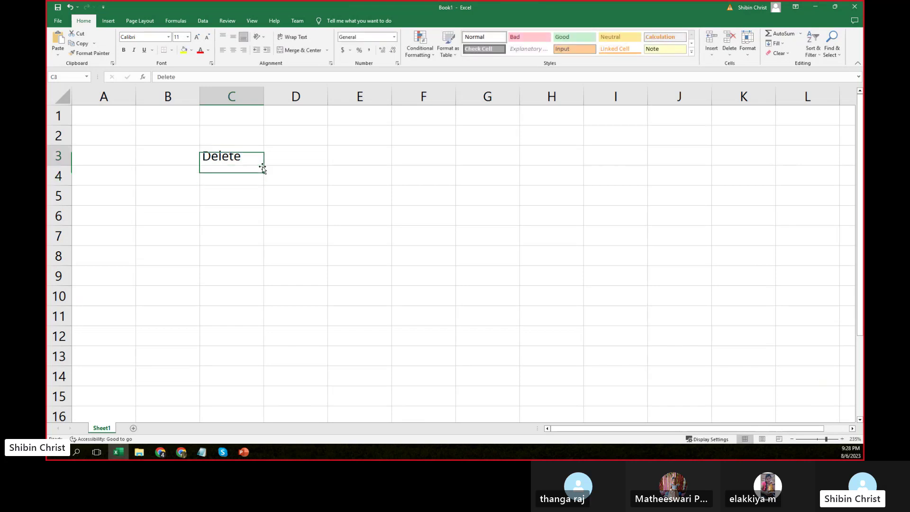
key("Tab")
type("Delete th")
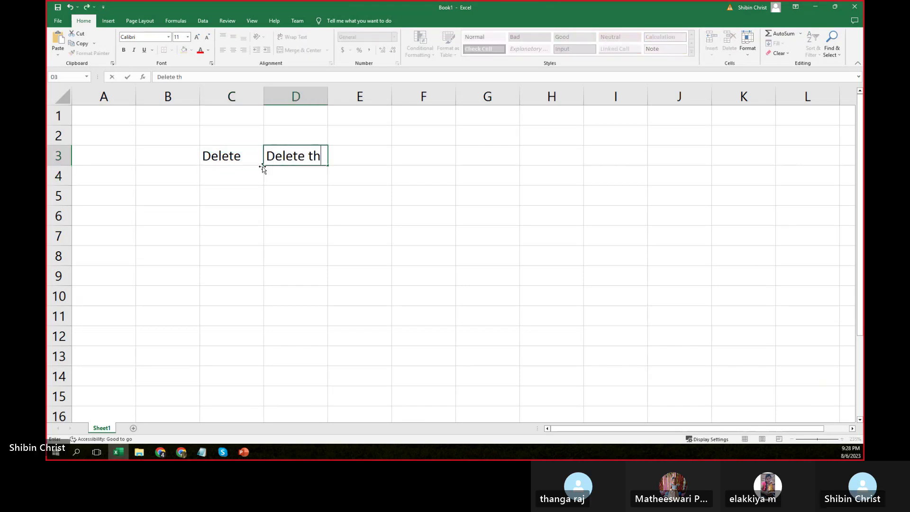
type("e record")
key("Return")
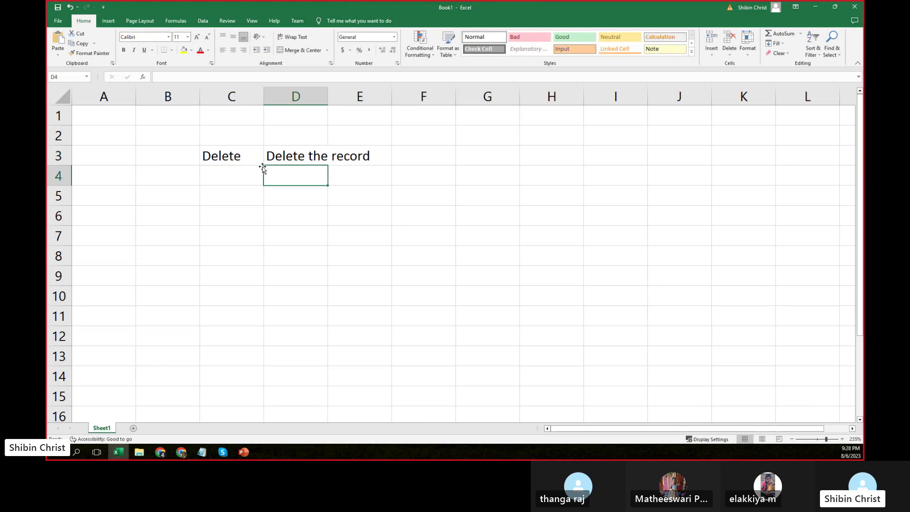
left_click(262, 168)
type("Update")
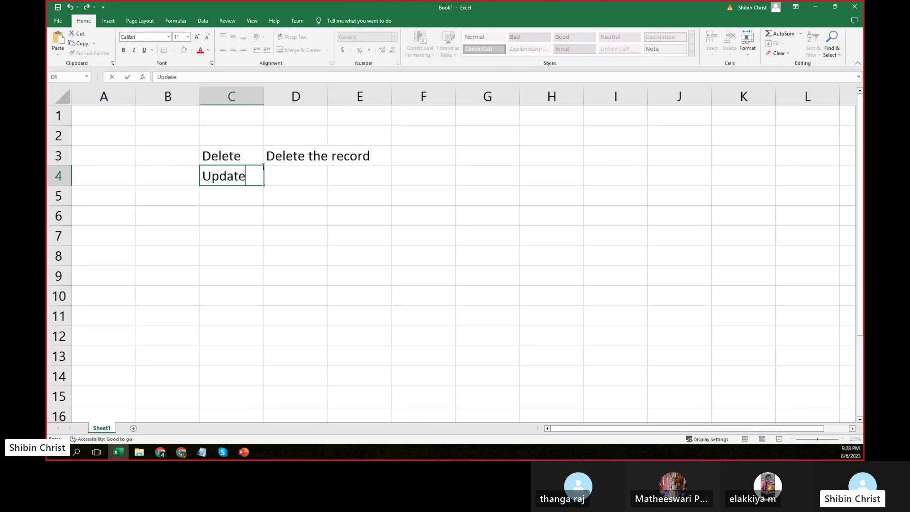
key("Return")
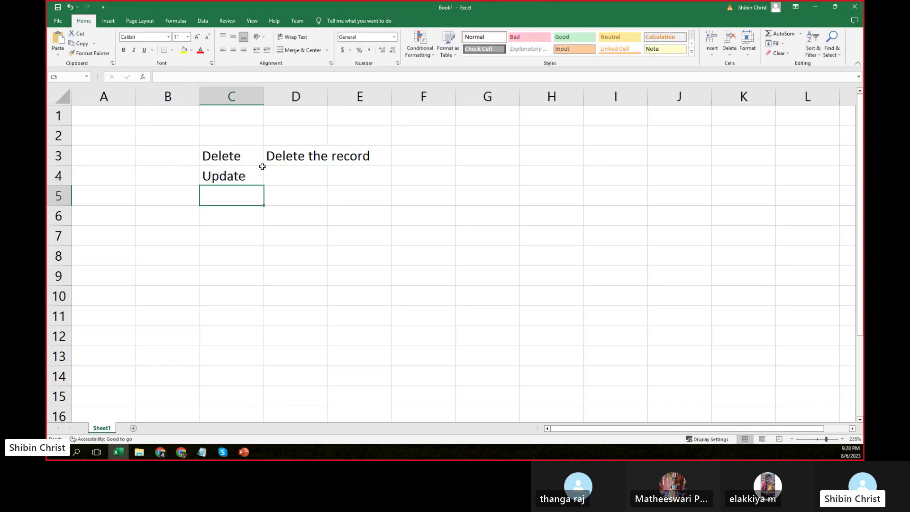
type("Correct")
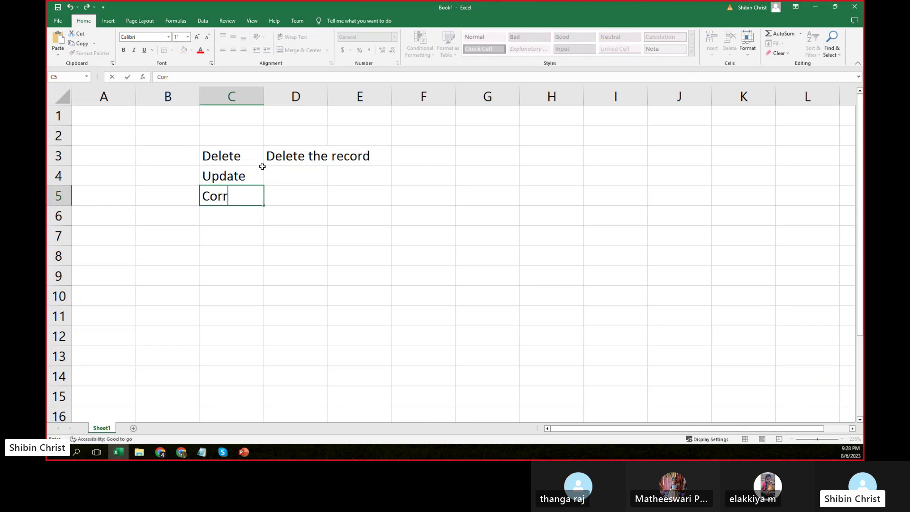
key("Return")
Enter the date 01-Aug-2022 in C7, shown as 1-Aug-22
key("Up")
key("Up")
key("Right")
key("Right")
key("Right")
key("Right")
key("Right")
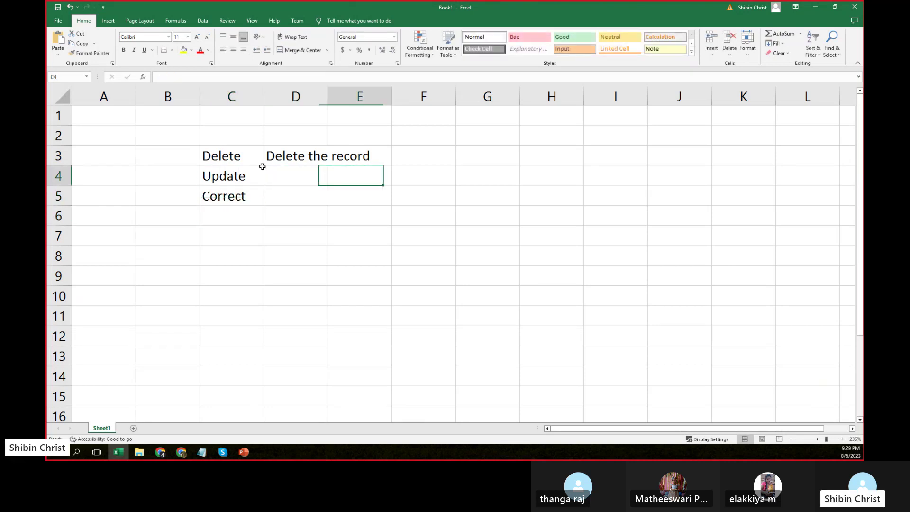
key("Left")
key("Left")
key("Down")
key("Down")
key("Down")
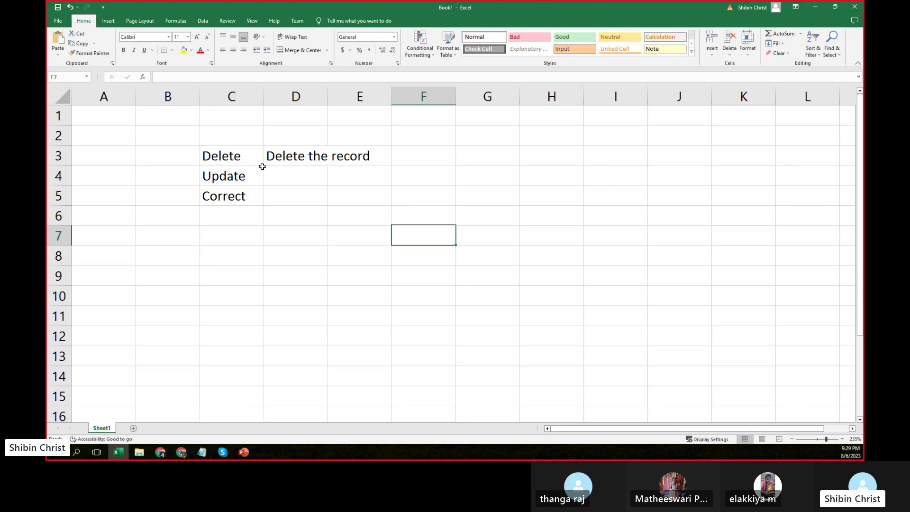
key("Left")
key("Left")
key("Left")
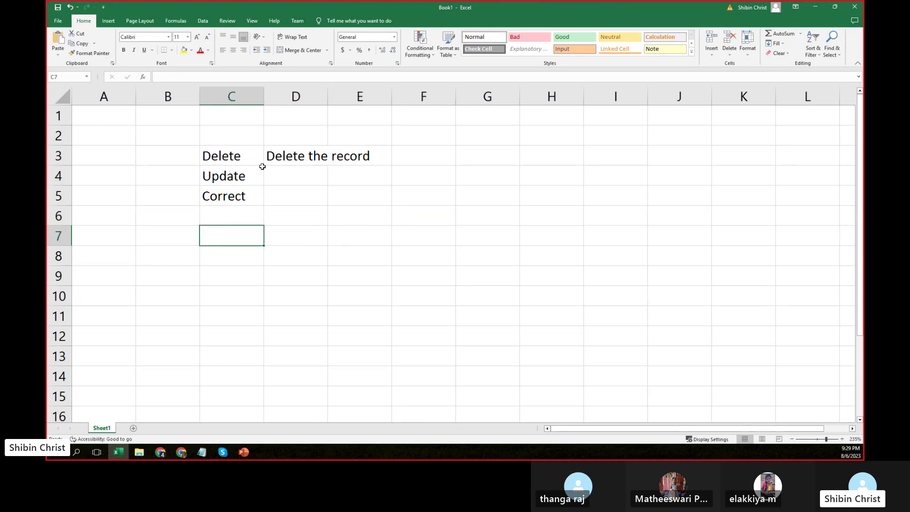
type("01-")
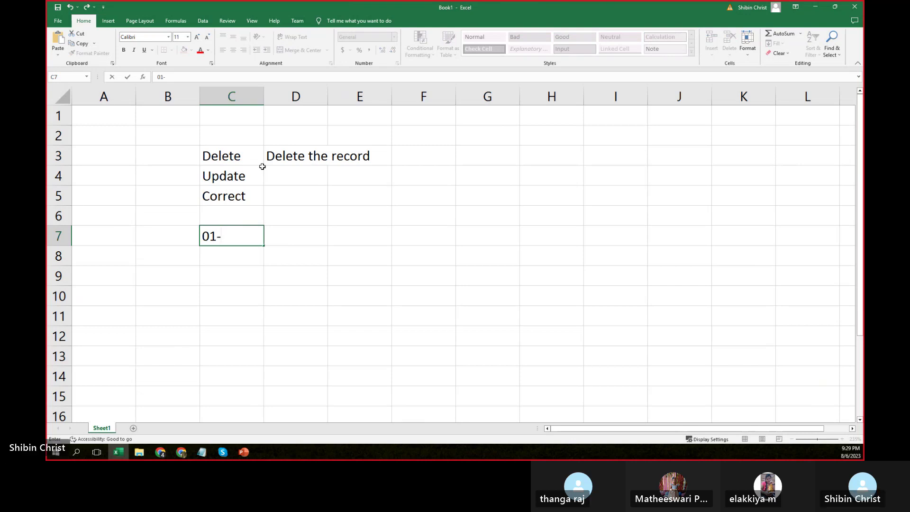
type("Aug-2022")
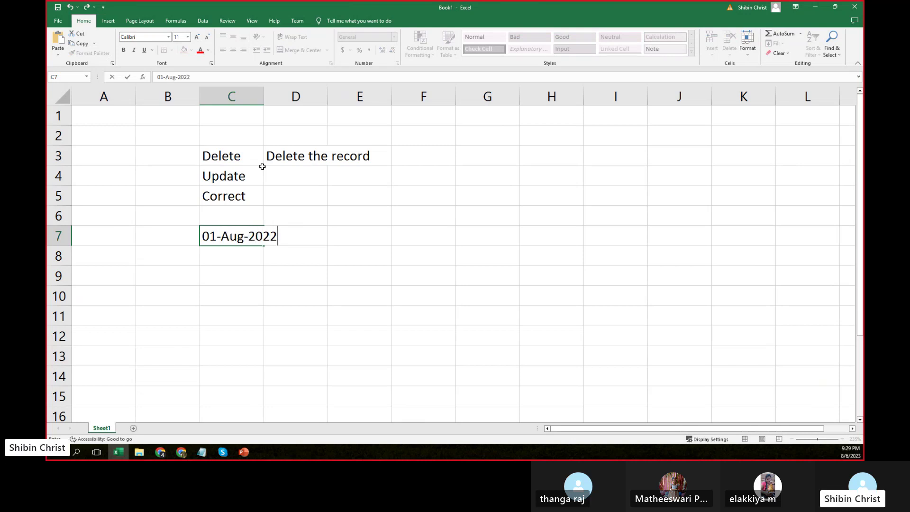
key("Tab")
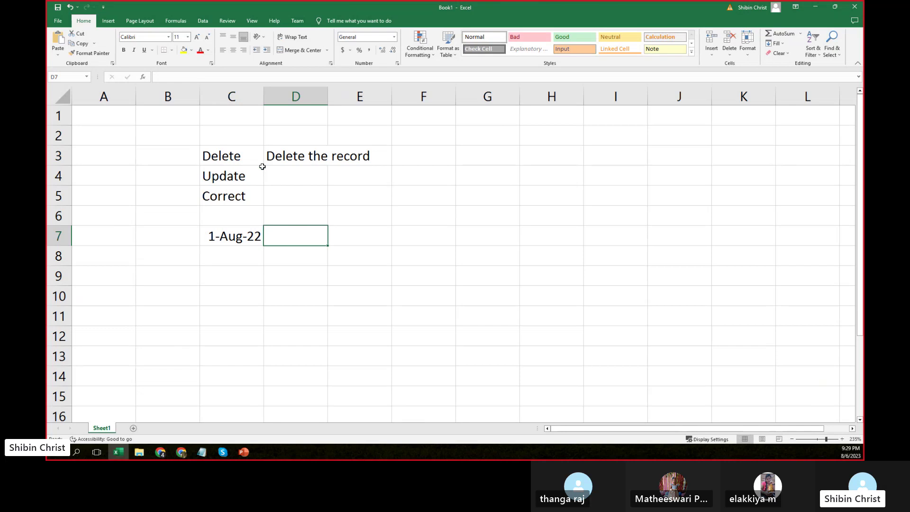
key("Up")
key("Left")
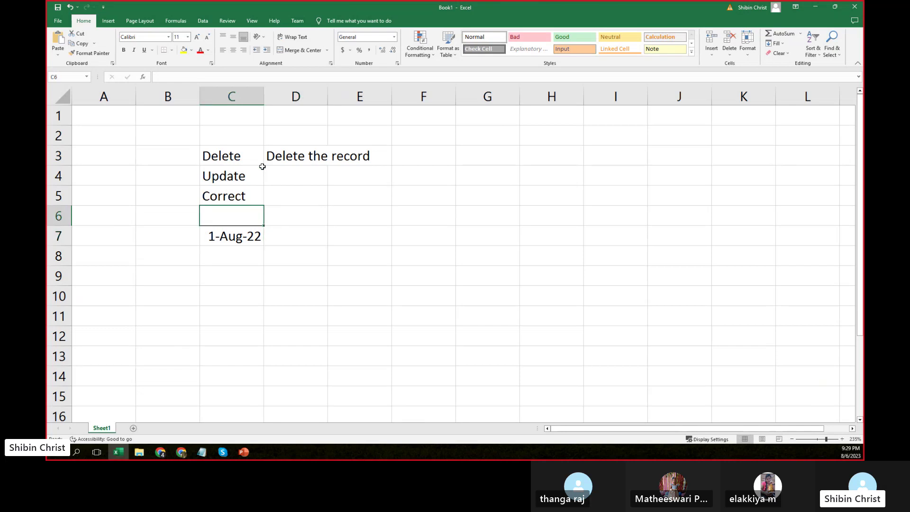
key("alt+Tab")
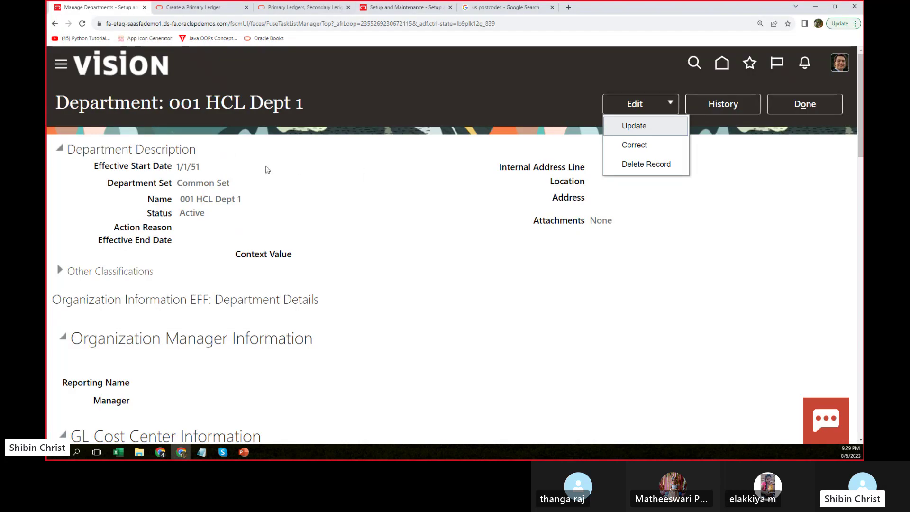
key("alt+Tab")
Enter Department and 1-Aug-22 in C6:C7, then move them to C9:C10
type("Department")
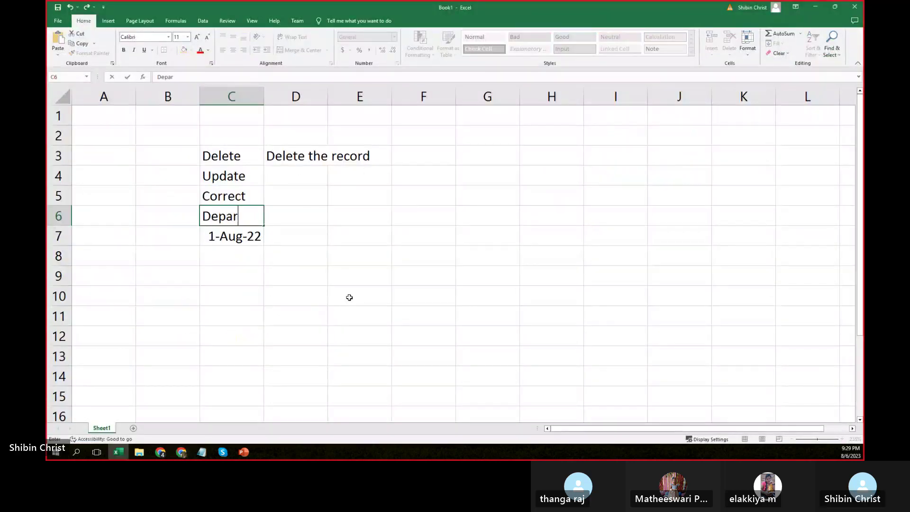
key("Return")
type("1-Aug-22")
key("Tab")
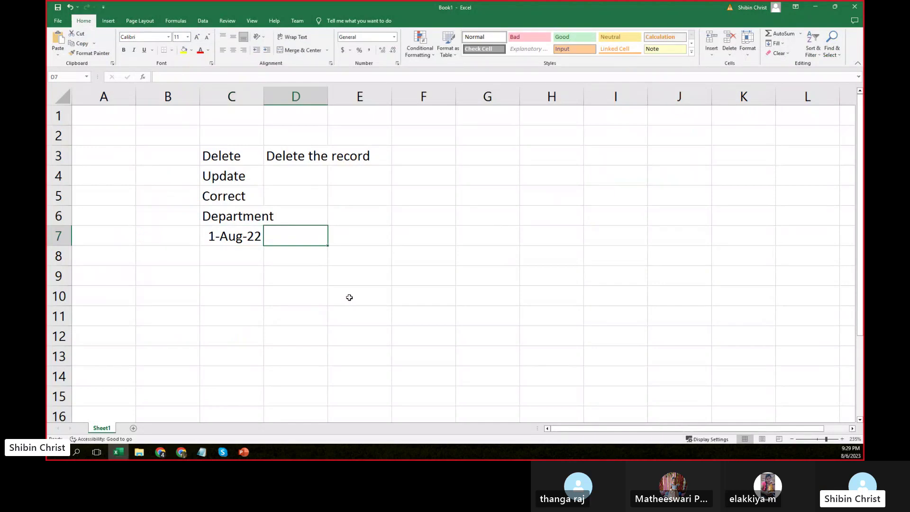
key("alt+Tab")
key("alt+Tab")
left_click(171, 218)
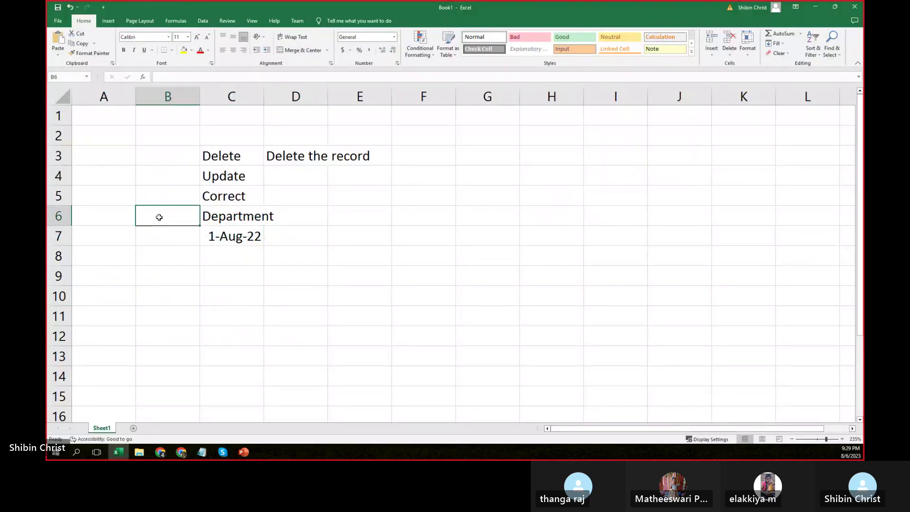
left_click_drag(215, 215, 232, 235)
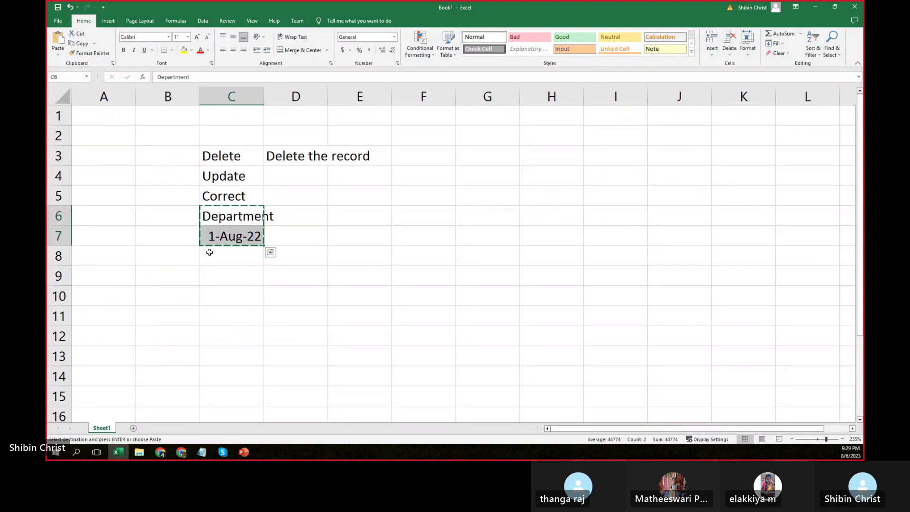
key("ctrl+c")
left_click(223, 260)
left_click_drag(230, 218, 231, 240)
left_click(223, 269)
key("ctrl+v")
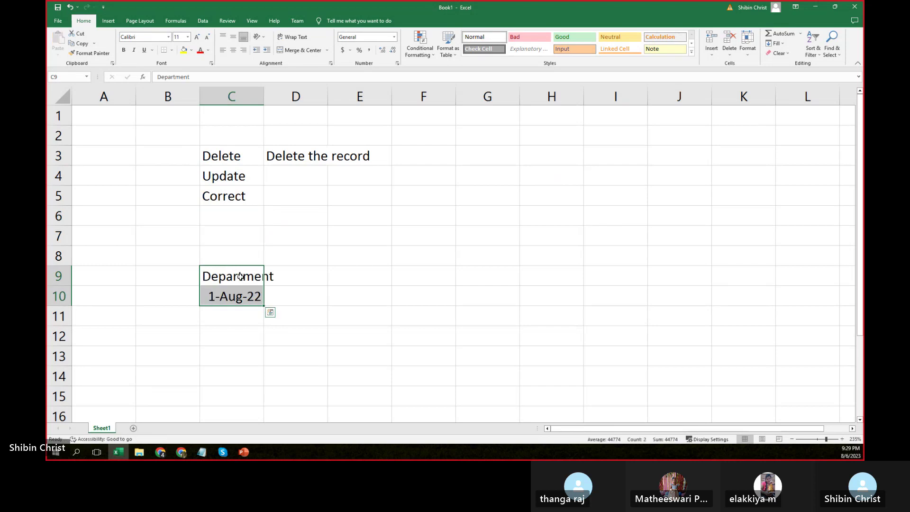
left_click(220, 255)
Label B8 'Correct' and B10 'Record History', and autofit column B
left_click(177, 257)
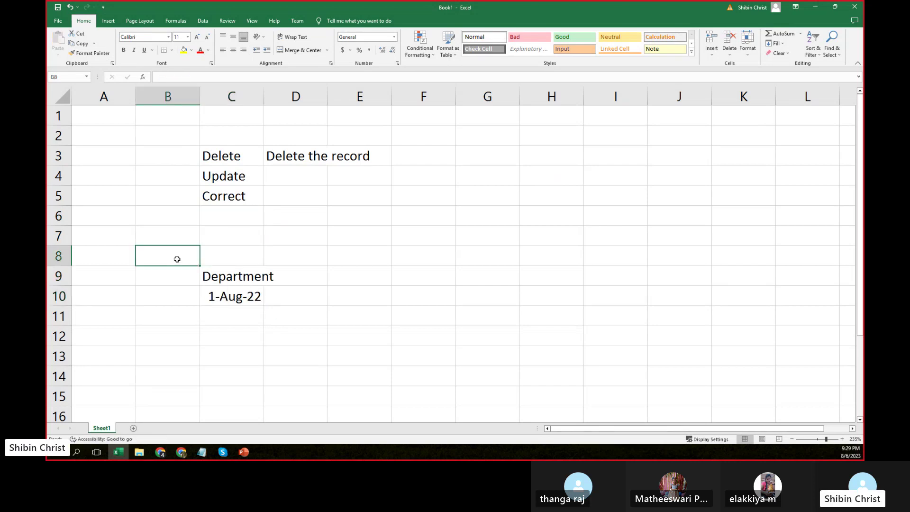
type("Correc")
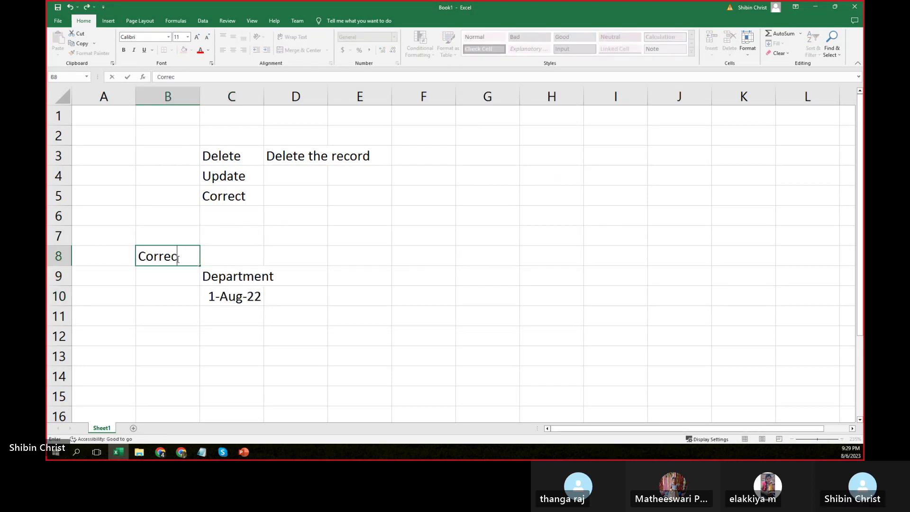
type("t")
key("Return")
left_click(159, 302)
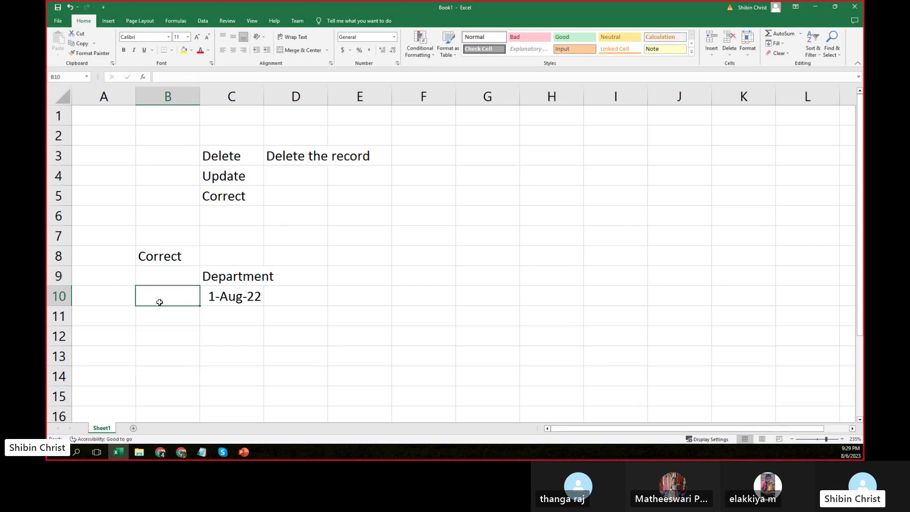
type("Reco")
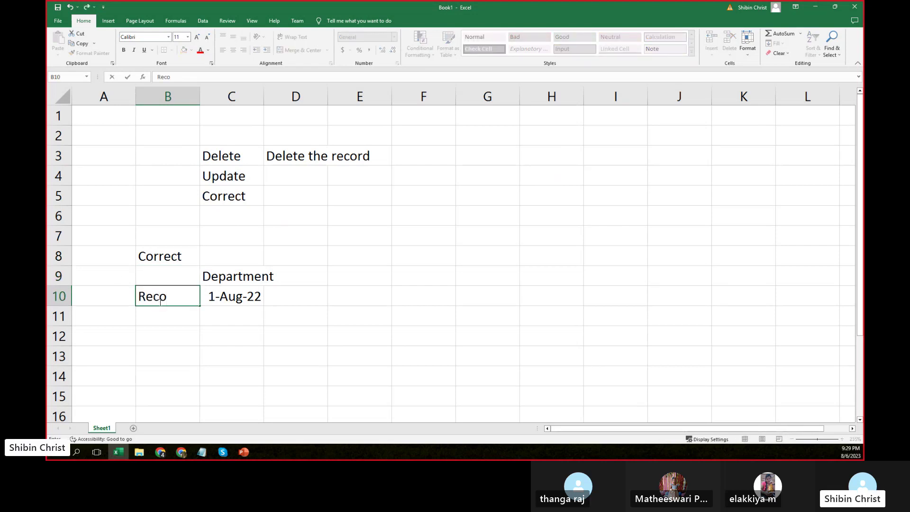
type("d")
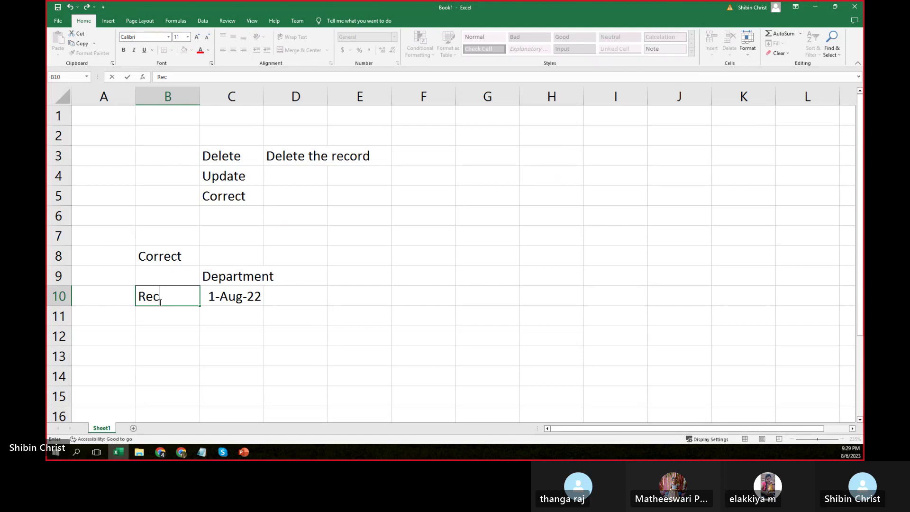
type("ord History")
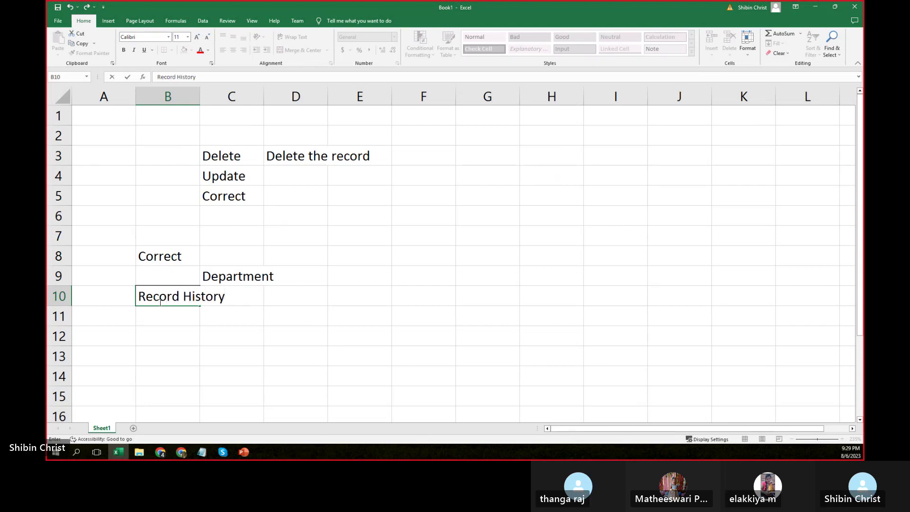
key("Return")
double_click(200, 90)
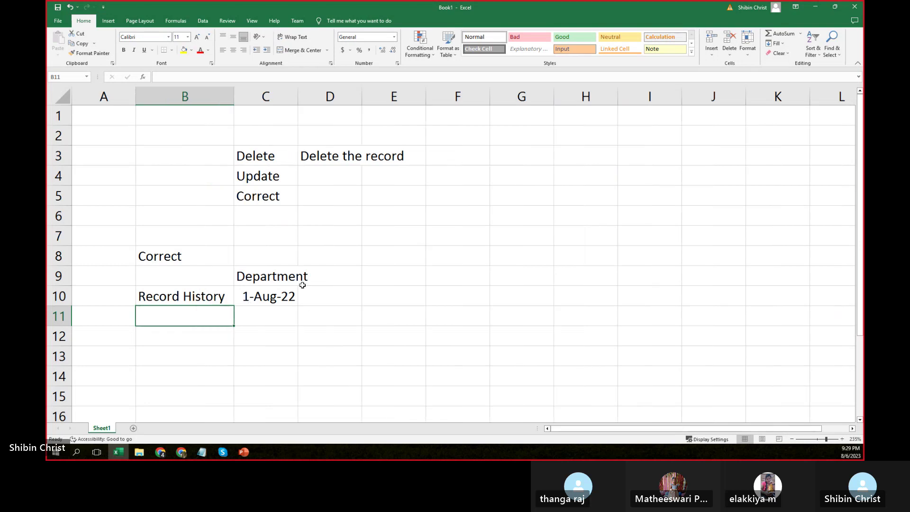
left_click(336, 298)
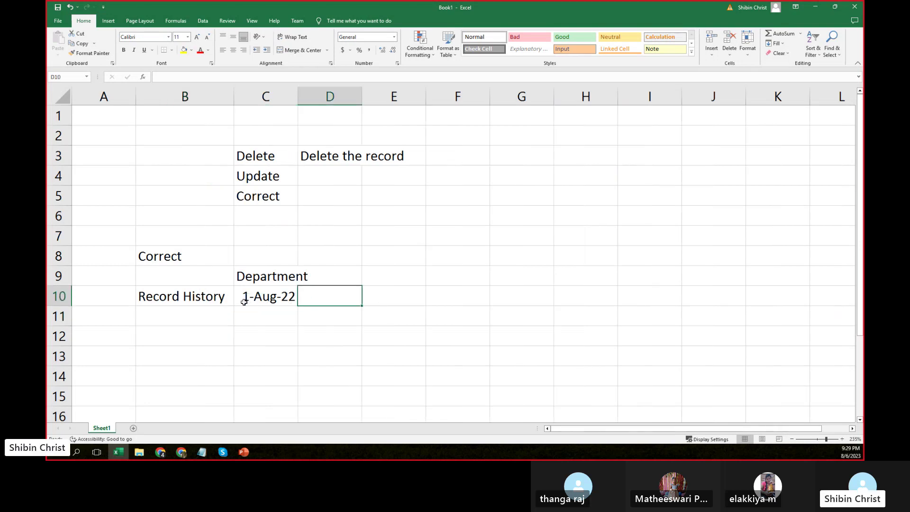
key("alt+Tab")
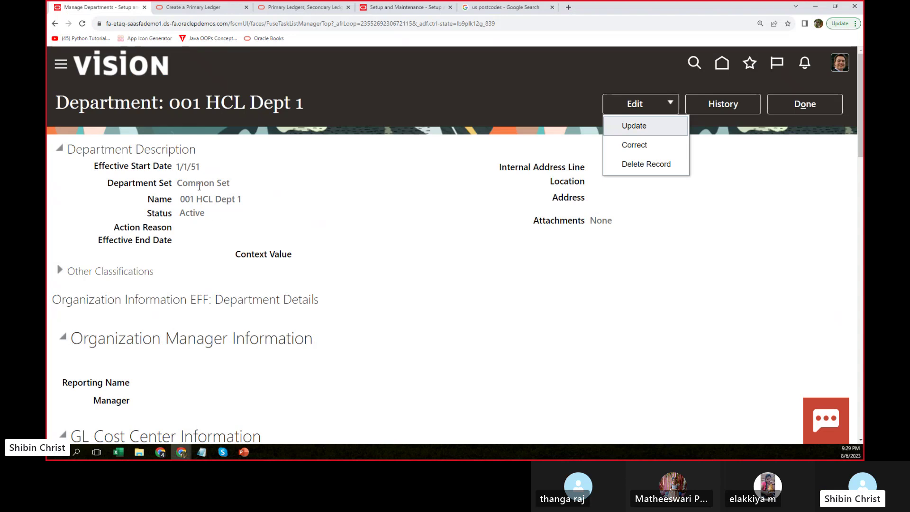
Copy the department name 001 HCL Dept 1 into Excel cell D10
left_click_drag(176, 166, 207, 171)
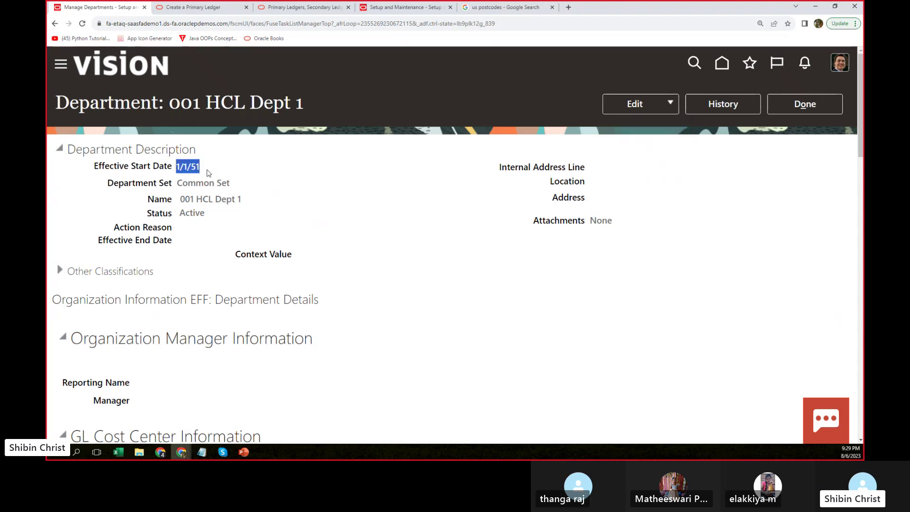
left_click_drag(180, 199, 242, 200)
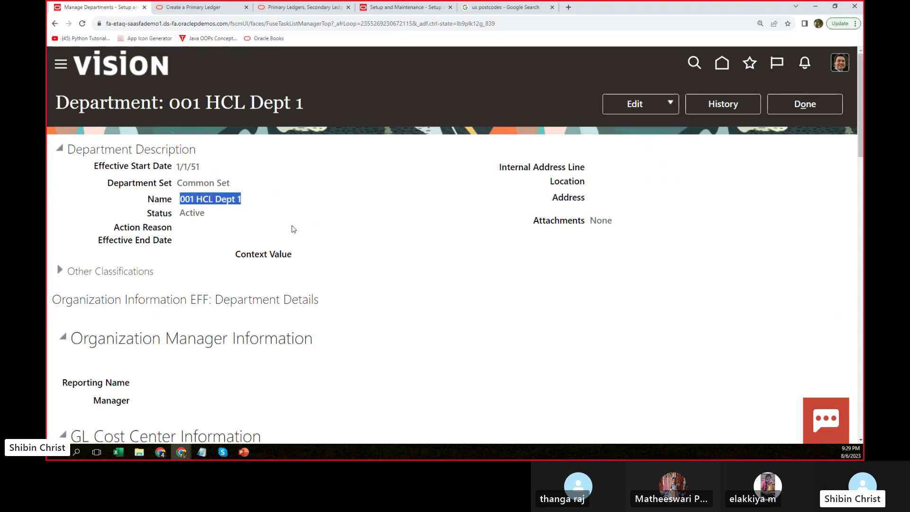
key("alt+Tab")
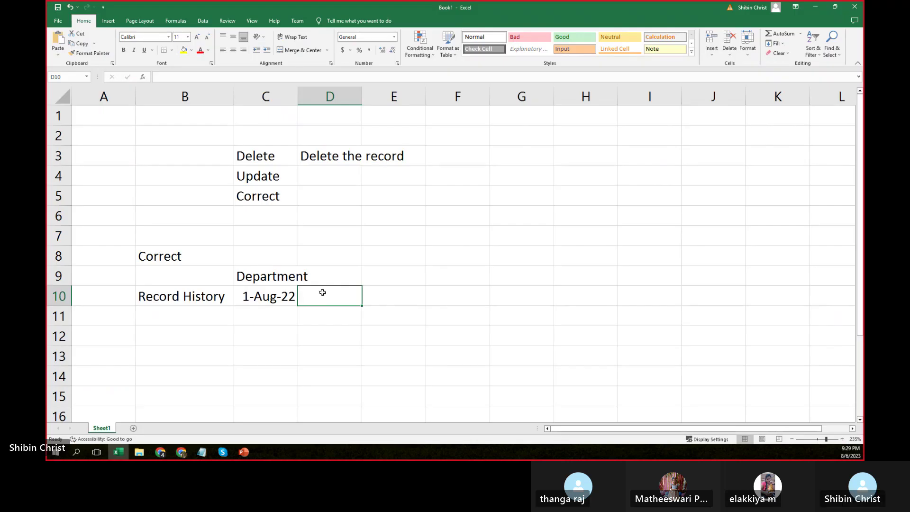
key("ctrl+v")
left_click(282, 334)
key("alt+Tab")
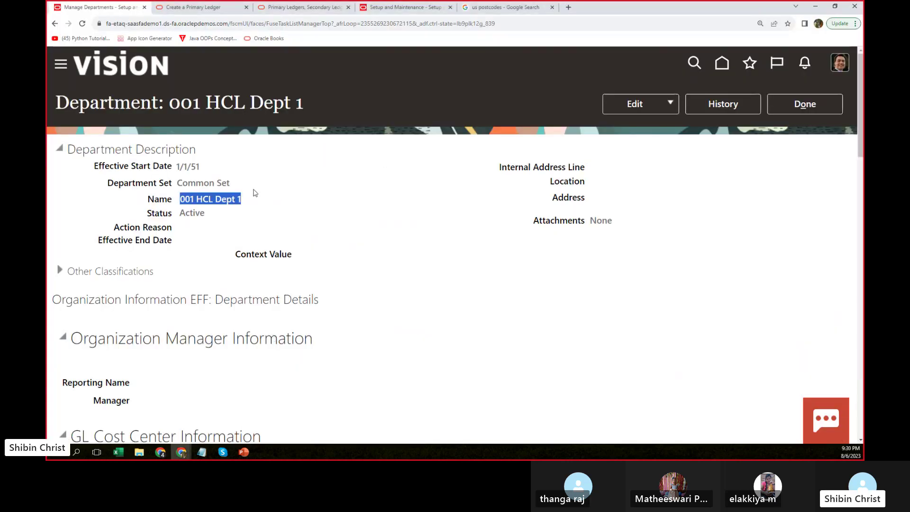
Check the department page again and review the Correct note in B8
scroll(354, 263, "down", 9)
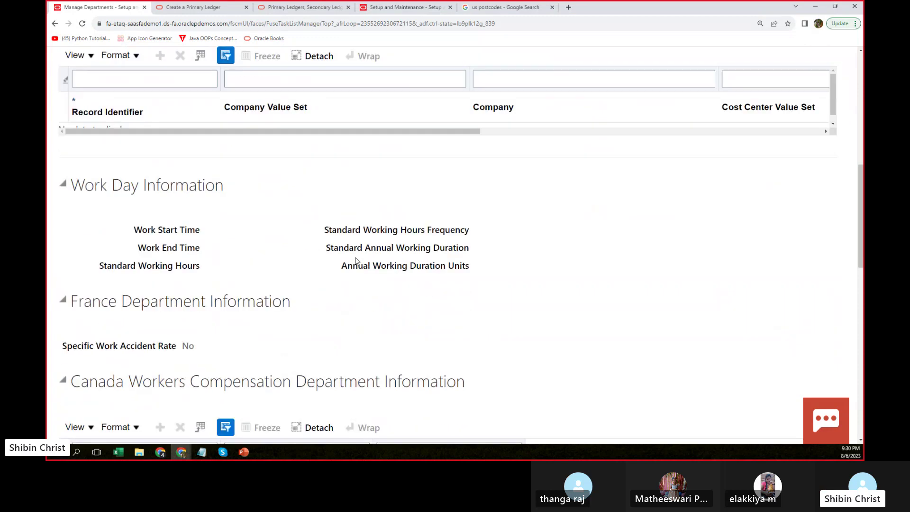
scroll(355, 263, "up", 9)
key("alt+Tab")
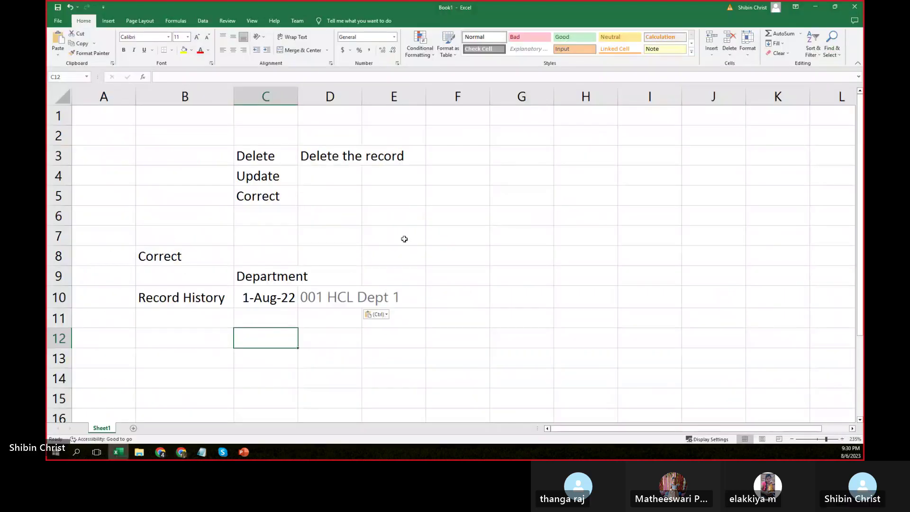
left_click(180, 323)
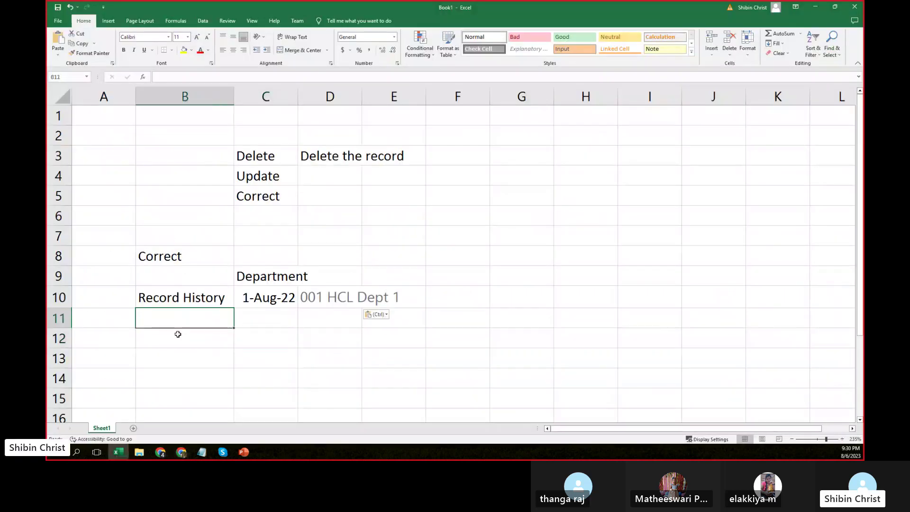
left_click(169, 256)
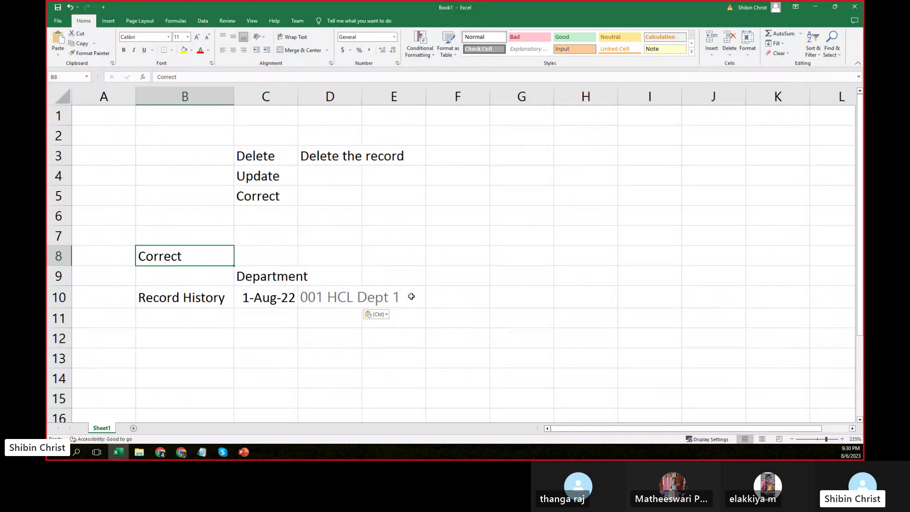
key("alt+Tab")
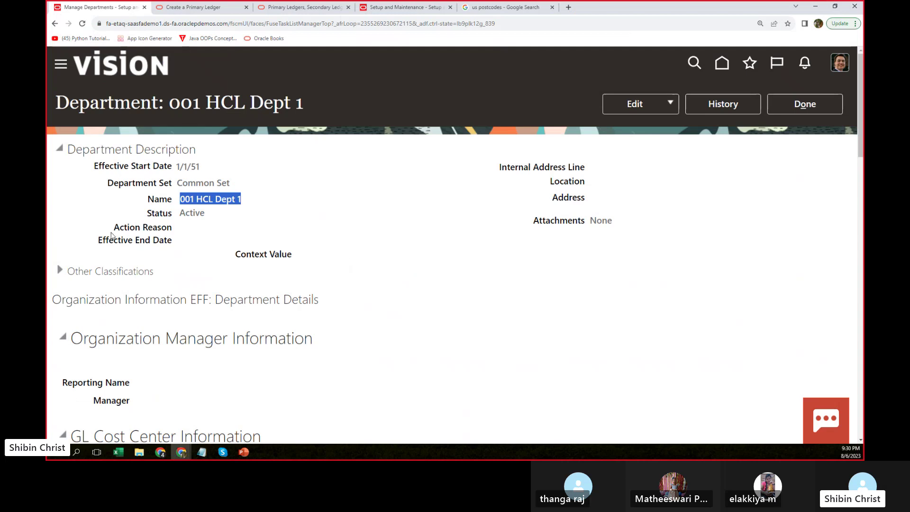
Start a correction of department 001 HCL Dept 1
left_click(659, 104)
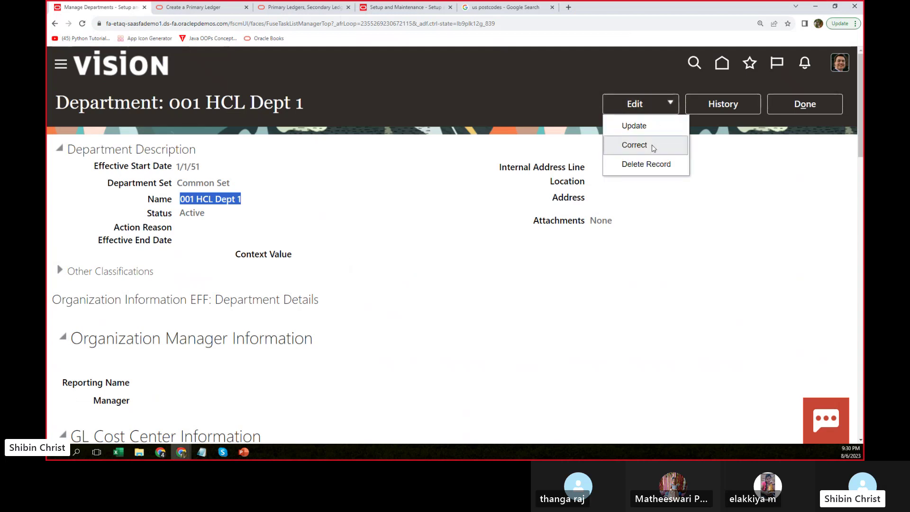
left_click(655, 144)
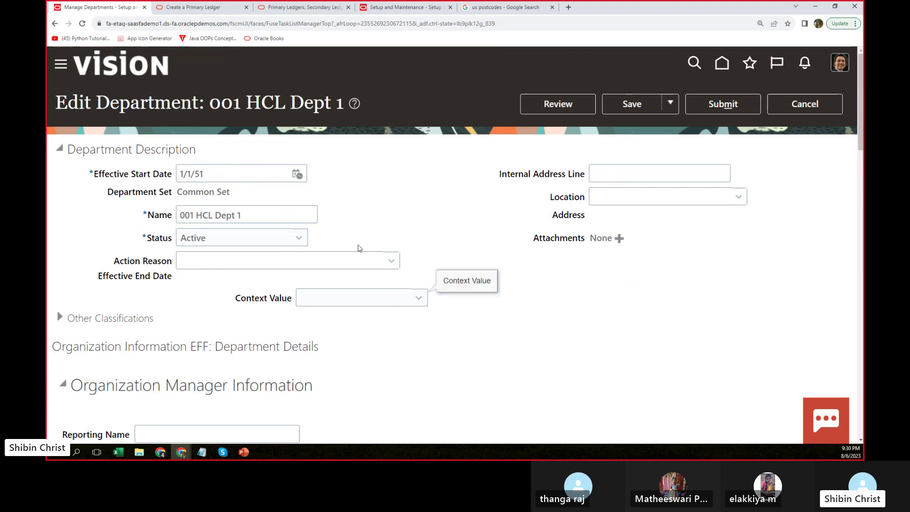
left_click(622, 173)
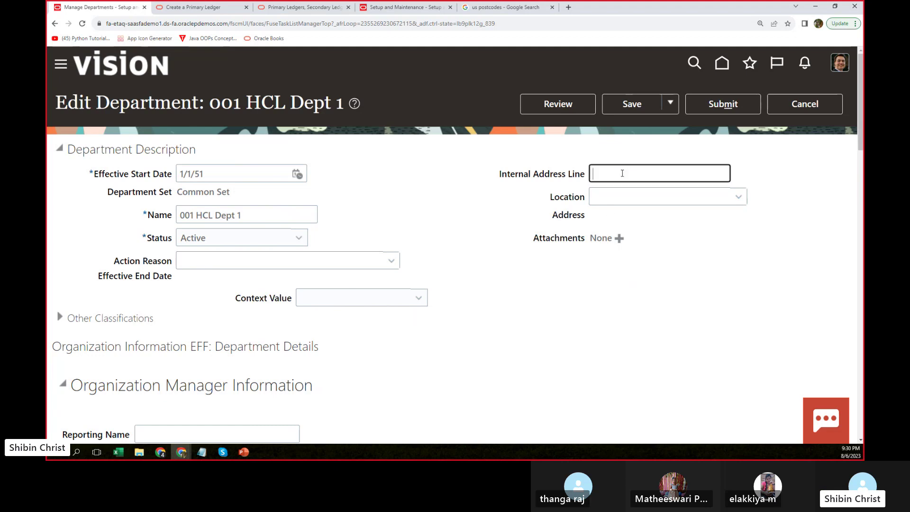
Search locations for 'aa' and set the department location to Aalborg (DKLoc004)
left_click(739, 197)
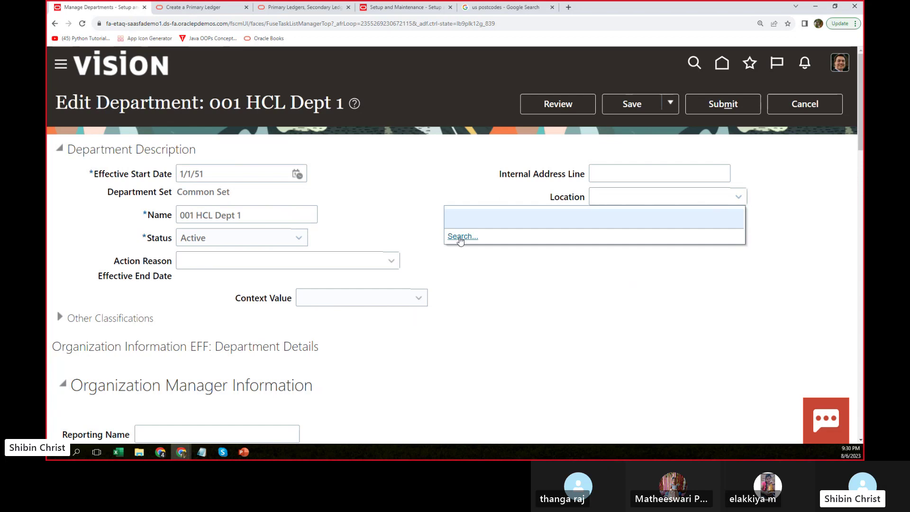
left_click(460, 236)
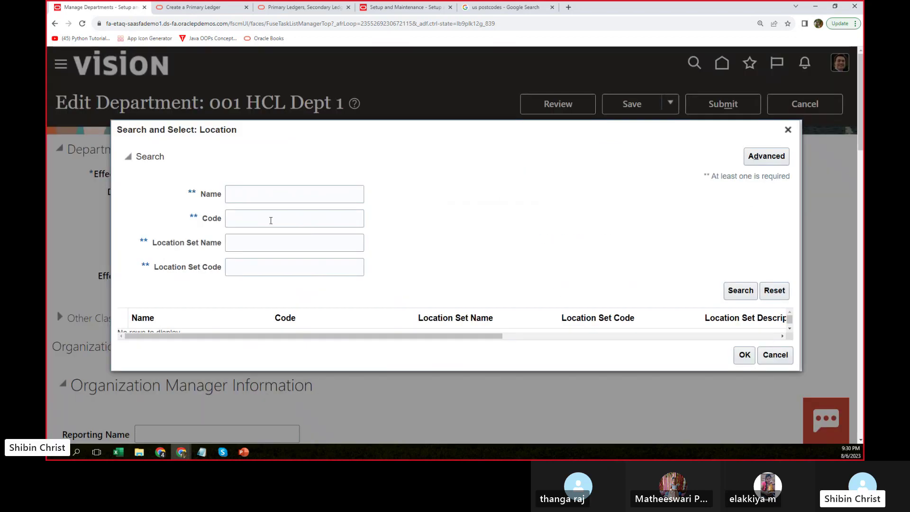
scroll(379, 201, "down", 4)
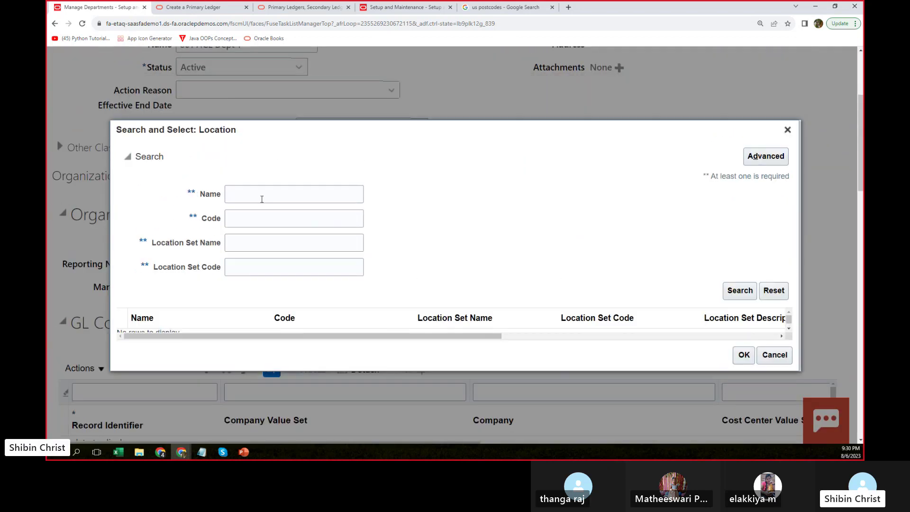
left_click(262, 199)
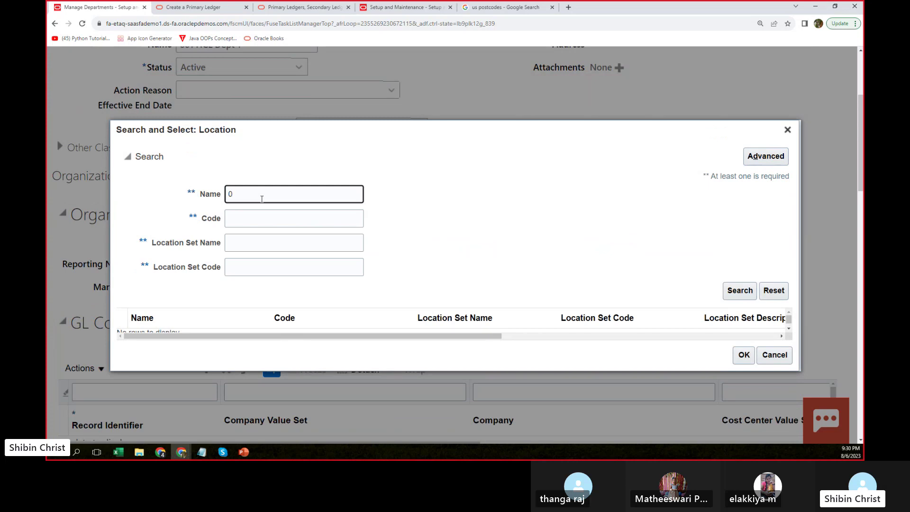
left_click_drag(261, 199, 170, 203)
type("aa")
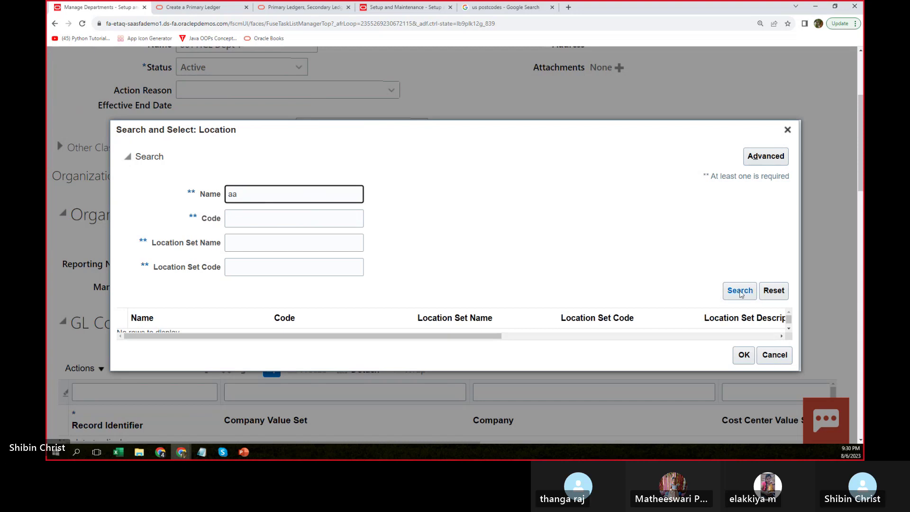
left_click(739, 290)
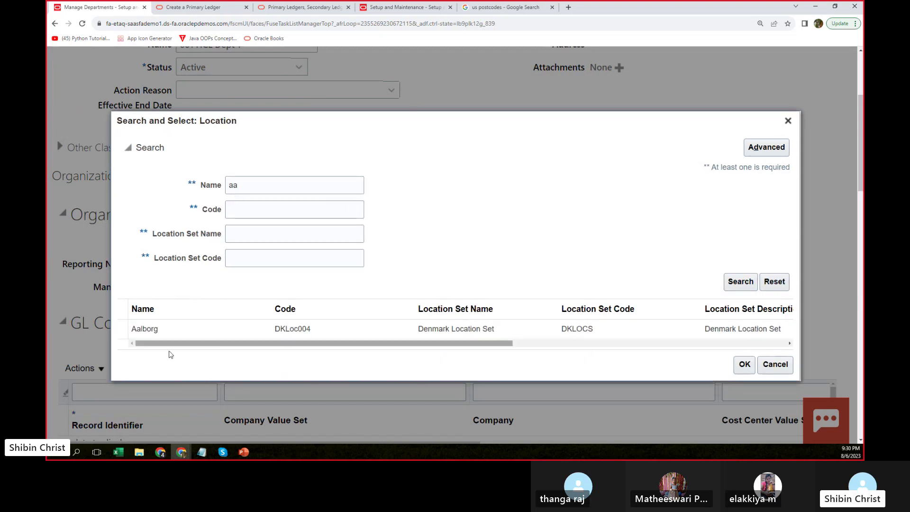
left_click(203, 334)
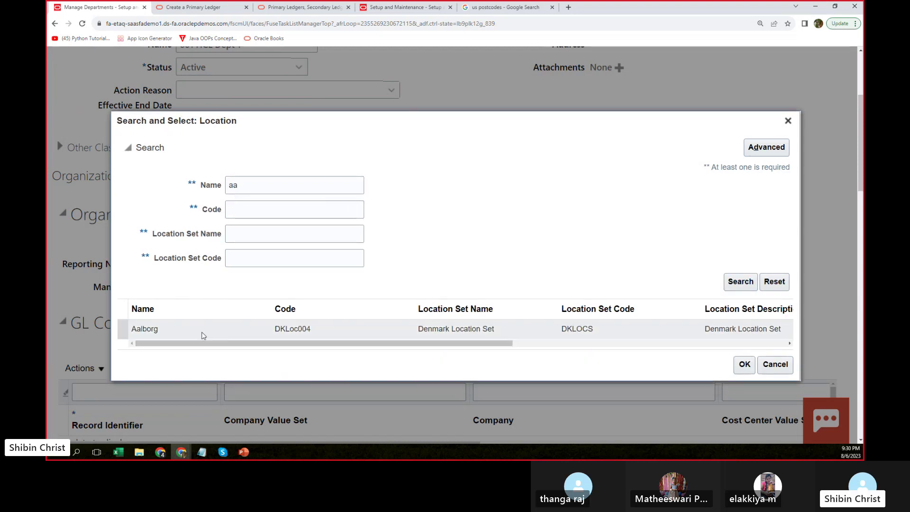
left_click(745, 365)
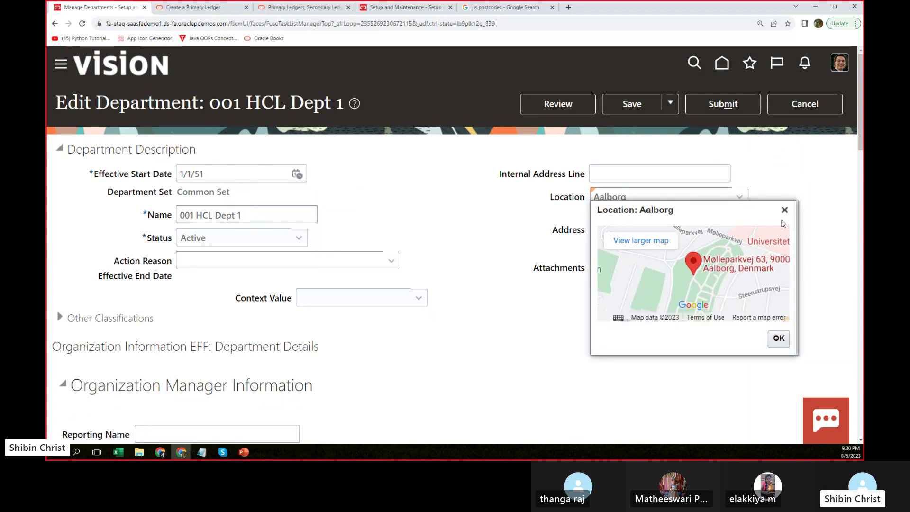
Close the map, review and submit the Aalborg correction, and accept the warning
left_click(784, 210)
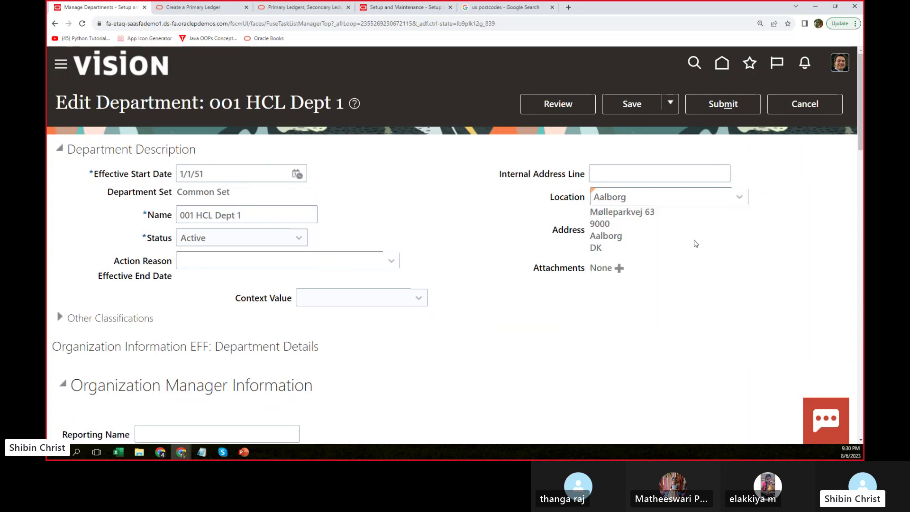
left_click(571, 109)
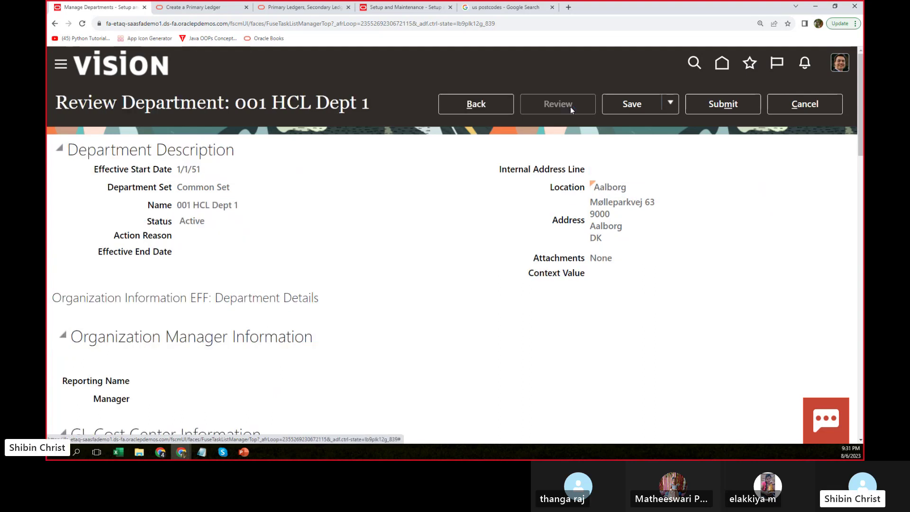
left_click(716, 105)
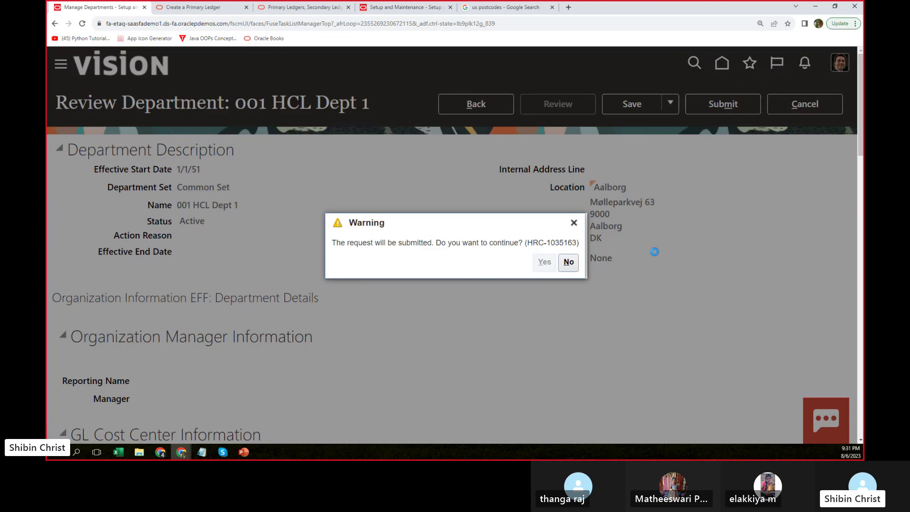
left_click(491, 262)
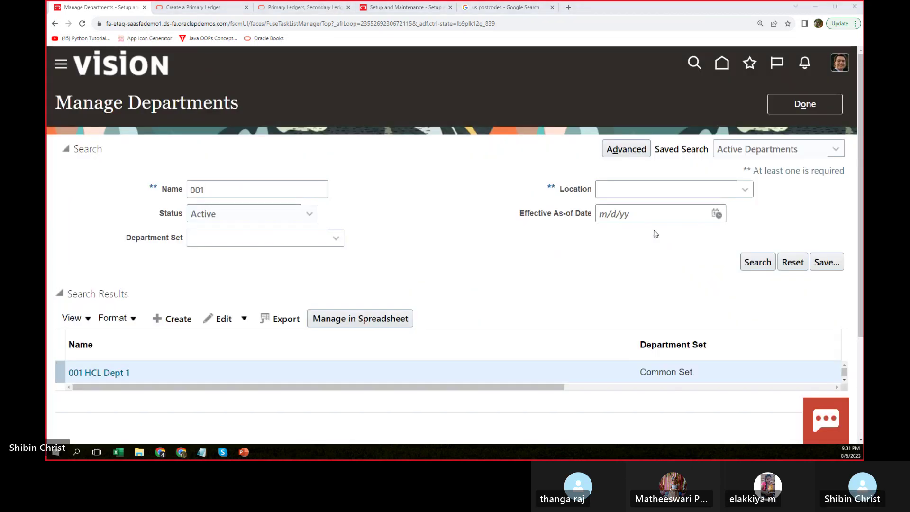
key("alt+Tab")
Move the Record History row down from row 10 to row 11
left_click(344, 277)
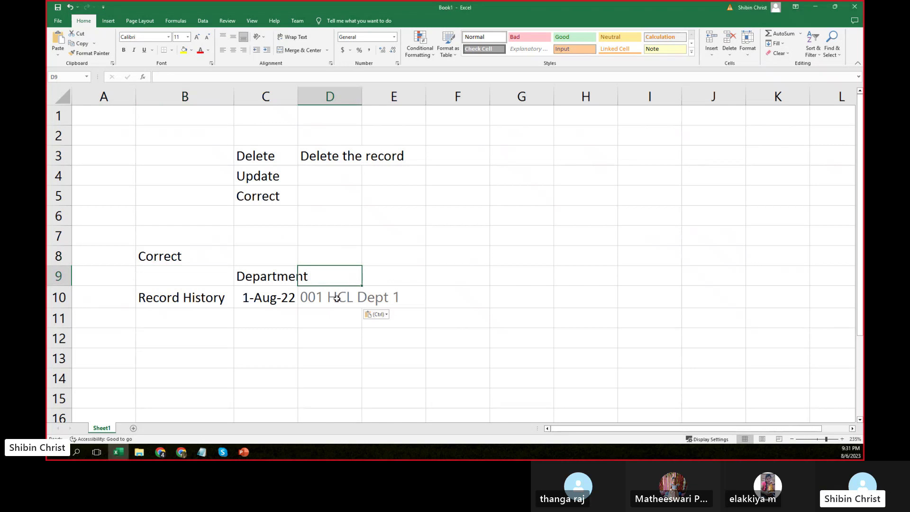
type("NAm")
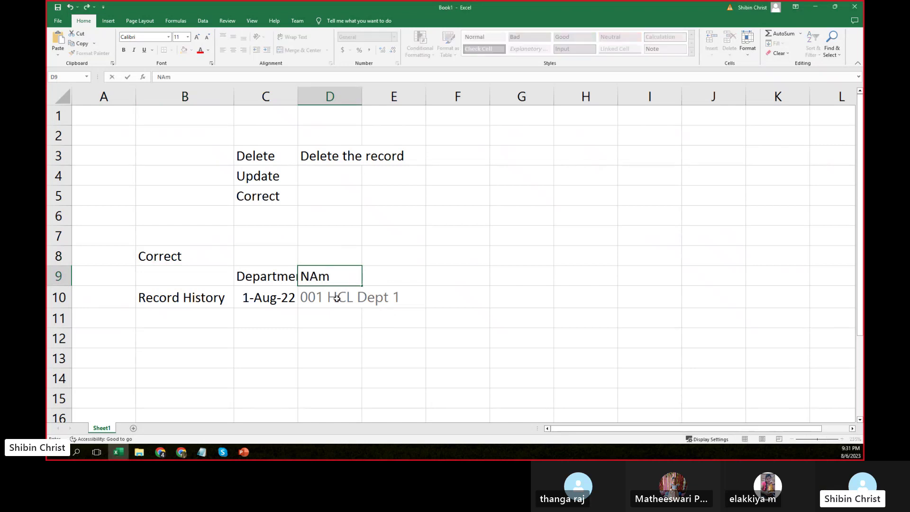
key("BackSpace")
key("BackSpace")
key("BackSpace")
left_click(258, 331)
left_click_drag(212, 303, 414, 300)
key("ctrl+c")
left_click(176, 316)
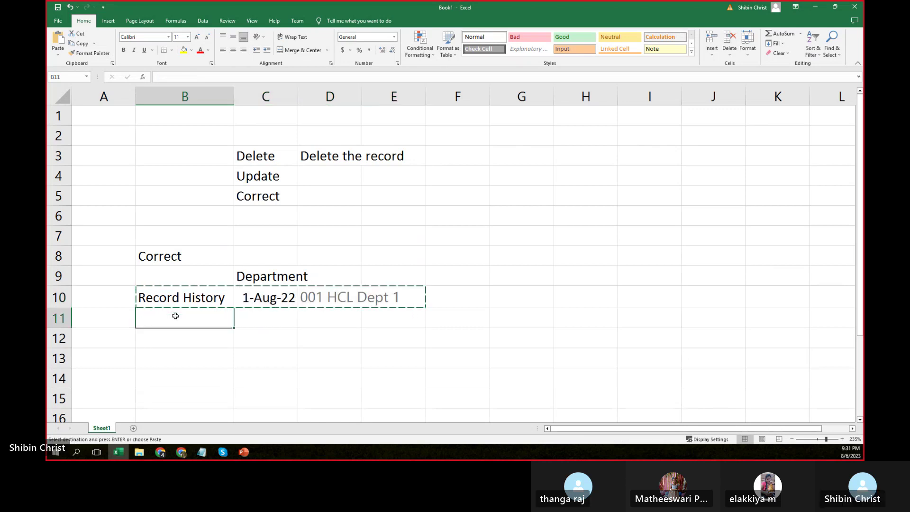
key("ctrl+v")
Add headings Eff Date, Name and Location in C10:E10 and widen column D
left_click(271, 298)
type("W")
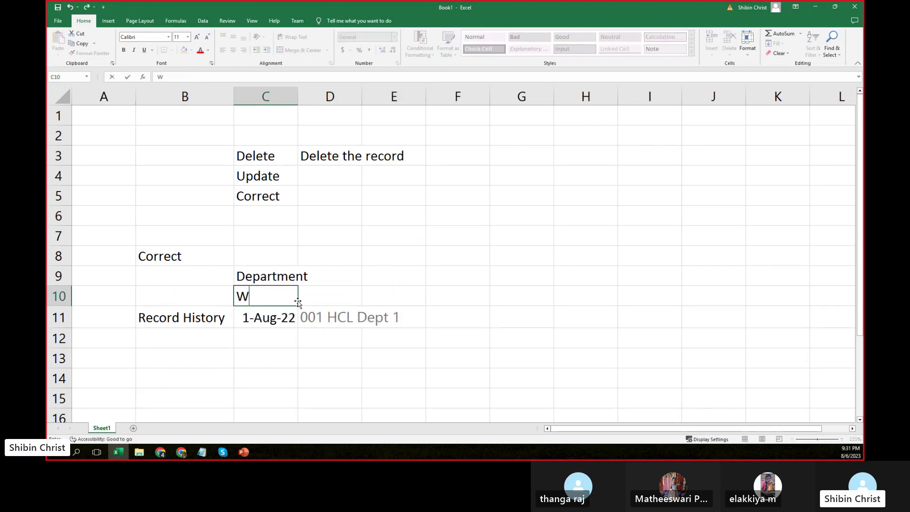
key("BackSpace")
type("Eff Date")
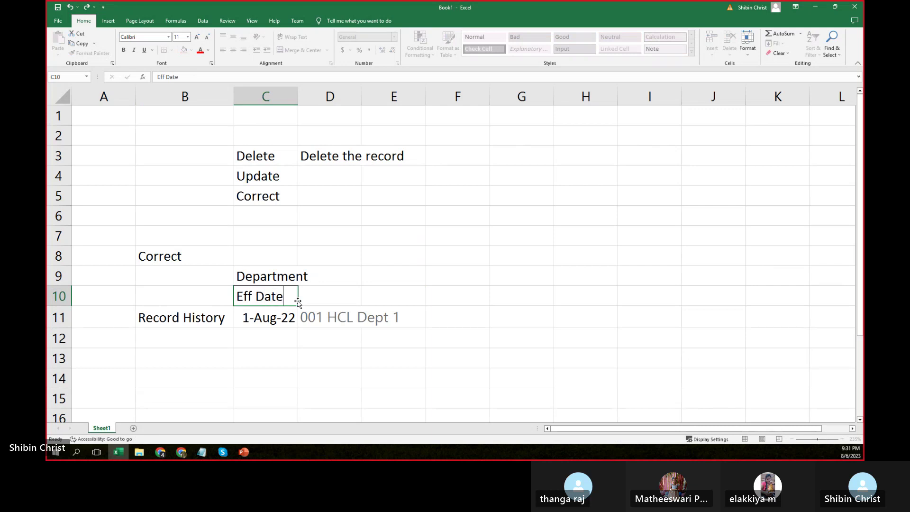
key("Tab")
type("Name")
key("Tab")
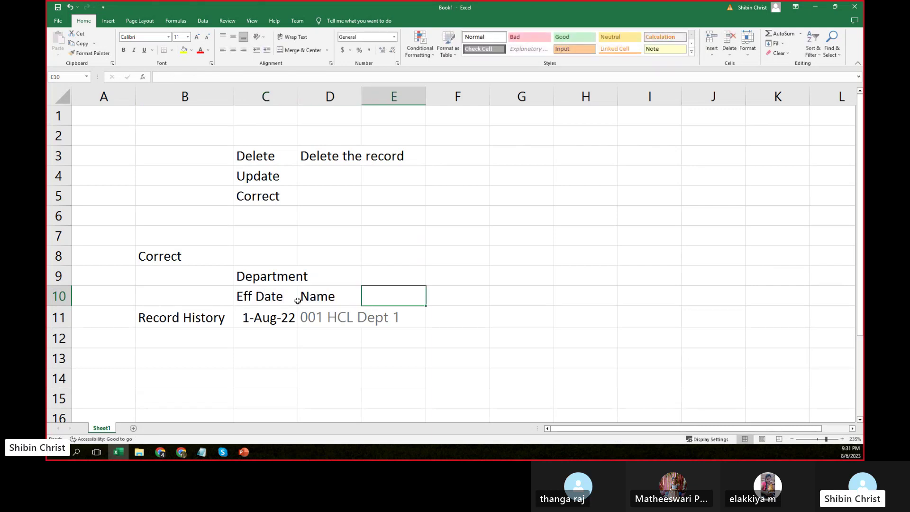
type("Location")
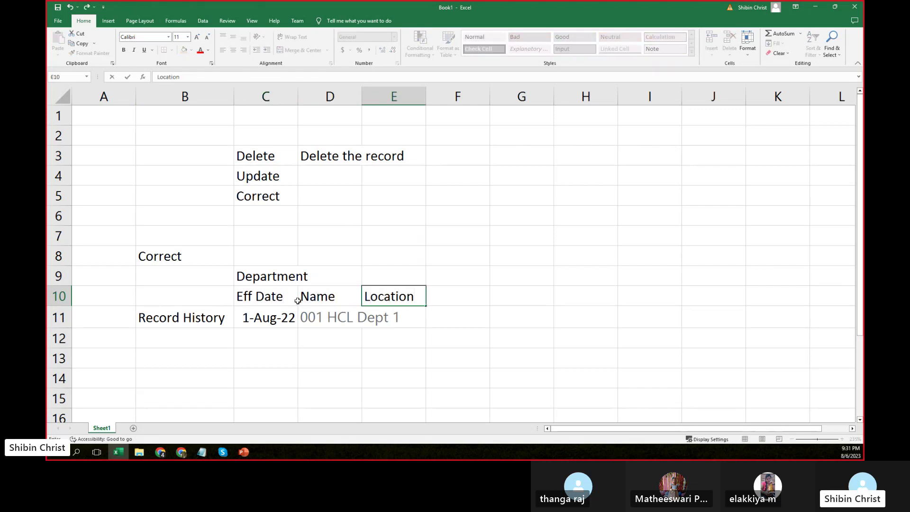
left_click(359, 96)
left_click_drag(359, 95, 415, 95)
left_click(367, 220)
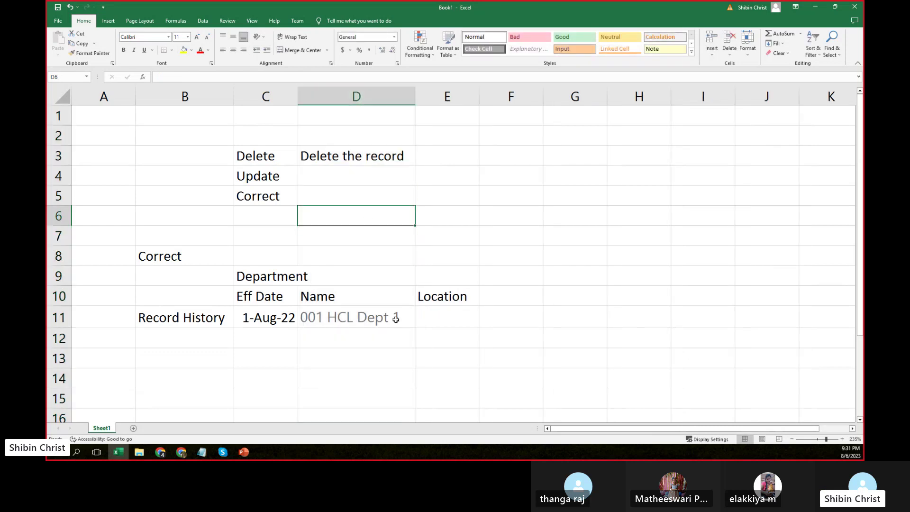
Widen column E and enter 'Some details' in E11 under Location
left_click(431, 321)
left_click_drag(480, 99, 556, 98)
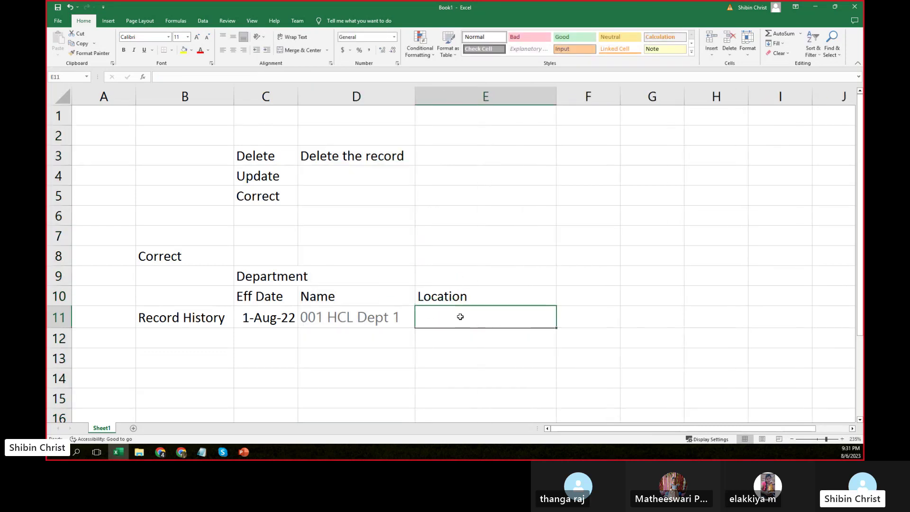
left_click(179, 258)
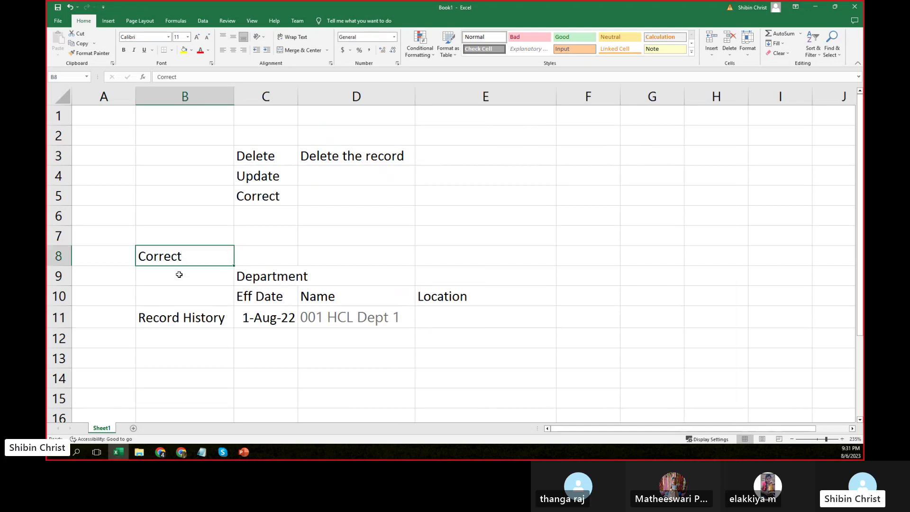
left_click(453, 320)
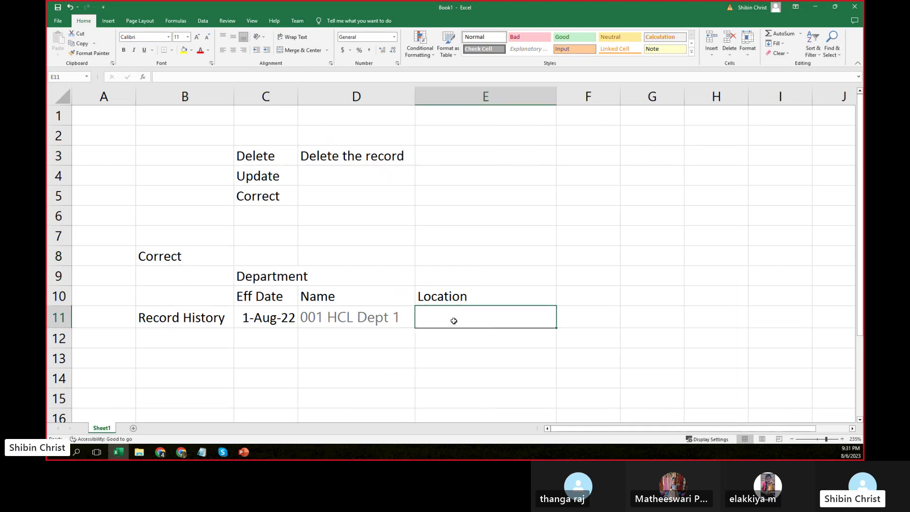
key("alt+Tab")
key("alt+Tab")
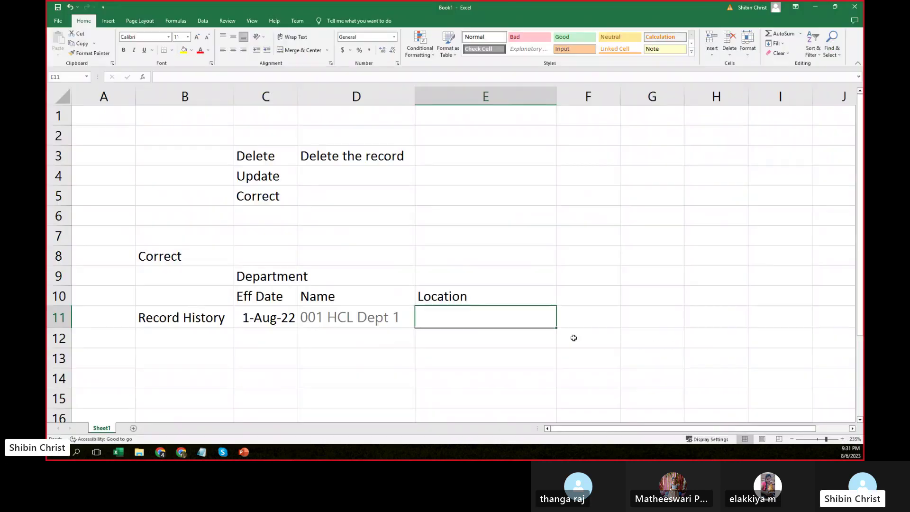
key("alt+Tab")
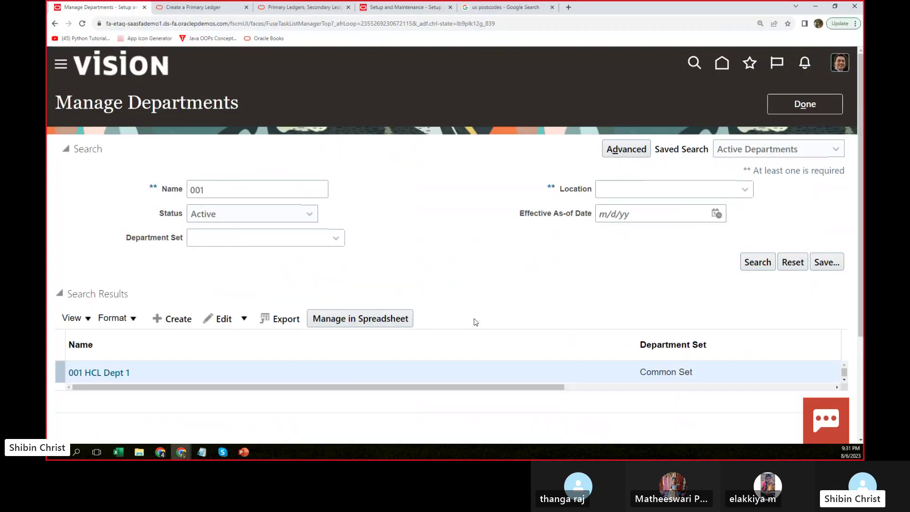
key("alt+Tab")
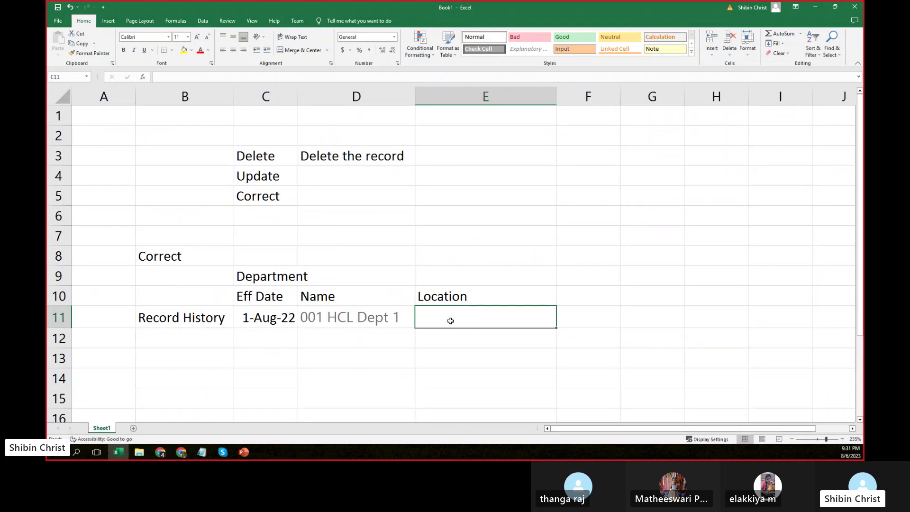
type("So")
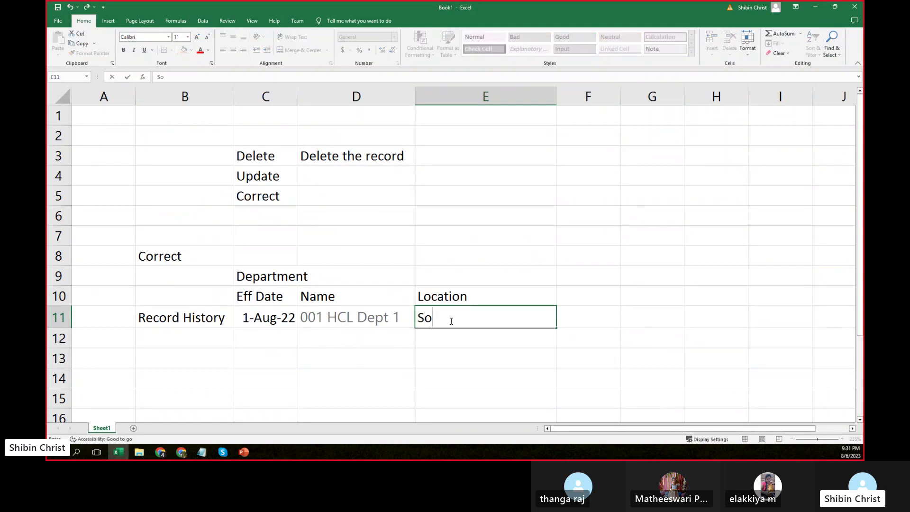
type("me details")
key("Return")
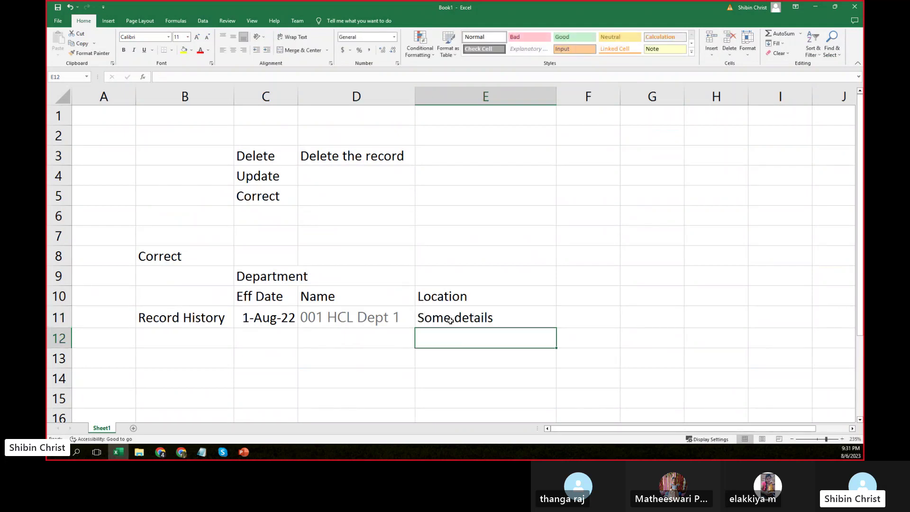
key("alt+Tab")
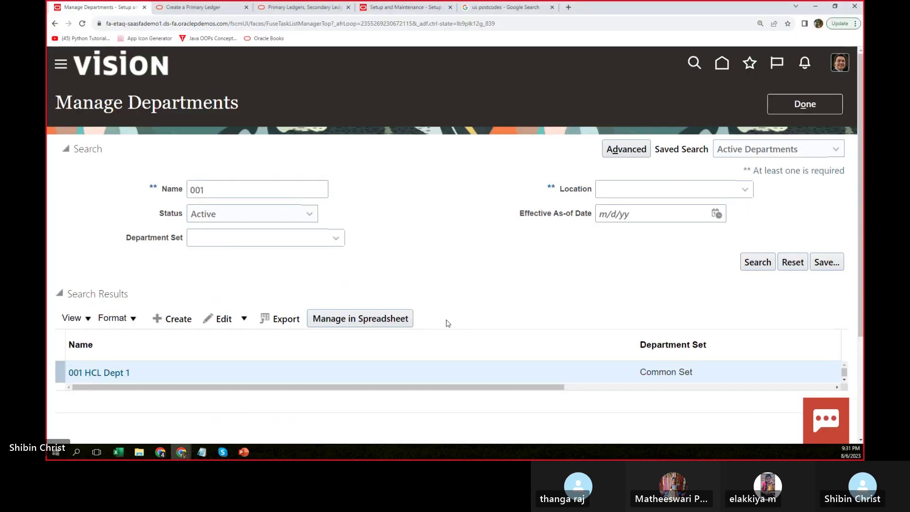
Open 001 HCL Dept 1, cancel a first Update attempt, and view its change history
left_click(132, 377)
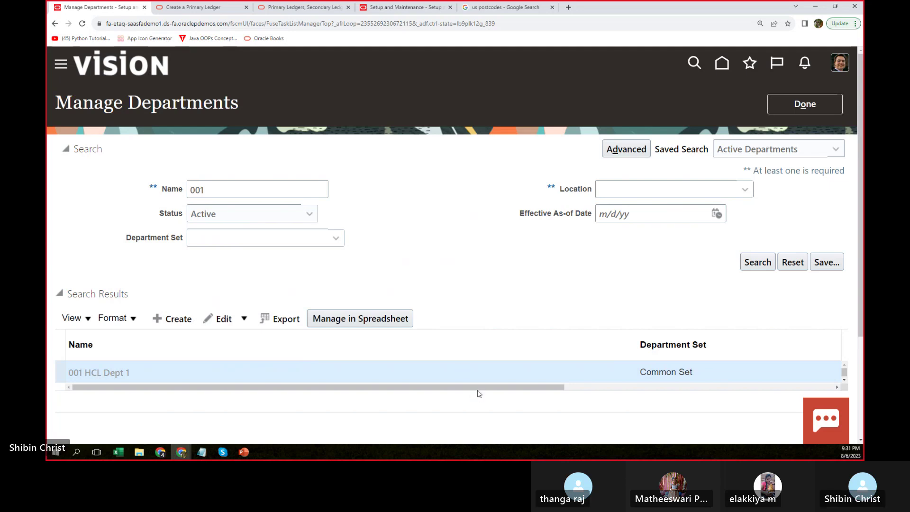
left_click_drag(479, 388, 679, 394)
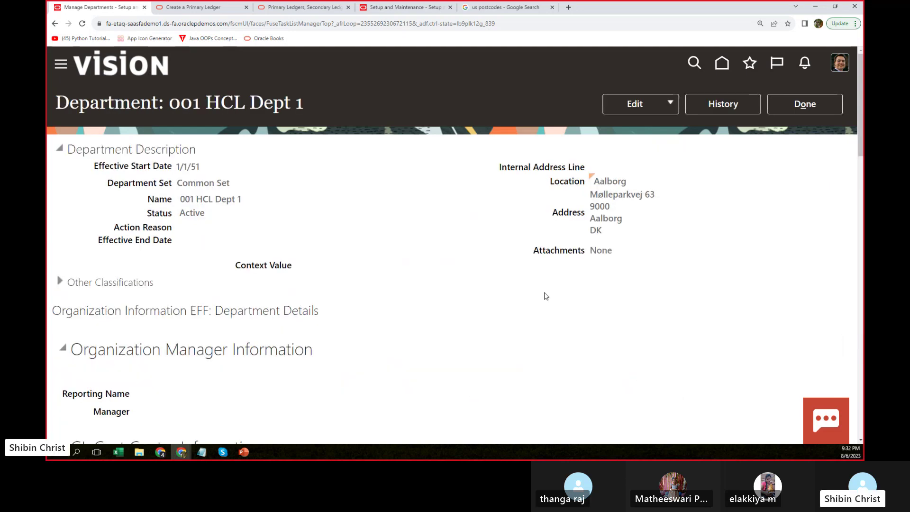
left_click(668, 106)
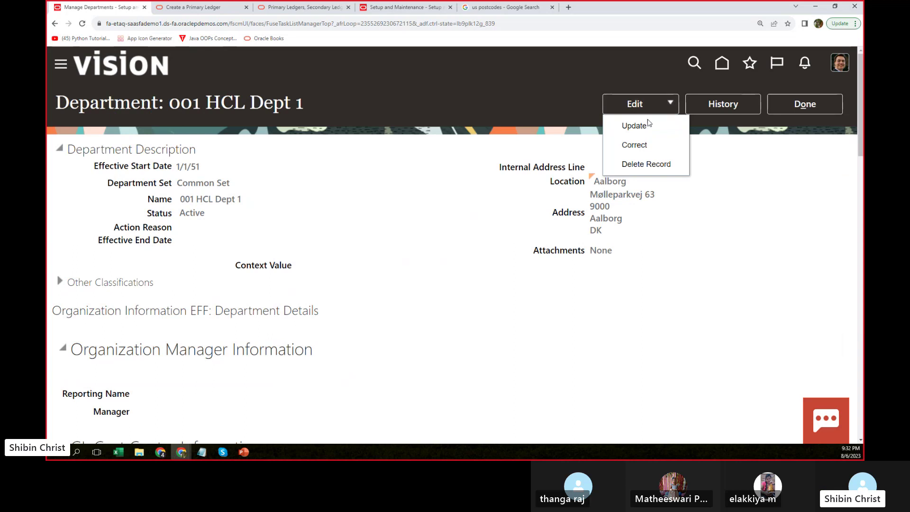
left_click(633, 126)
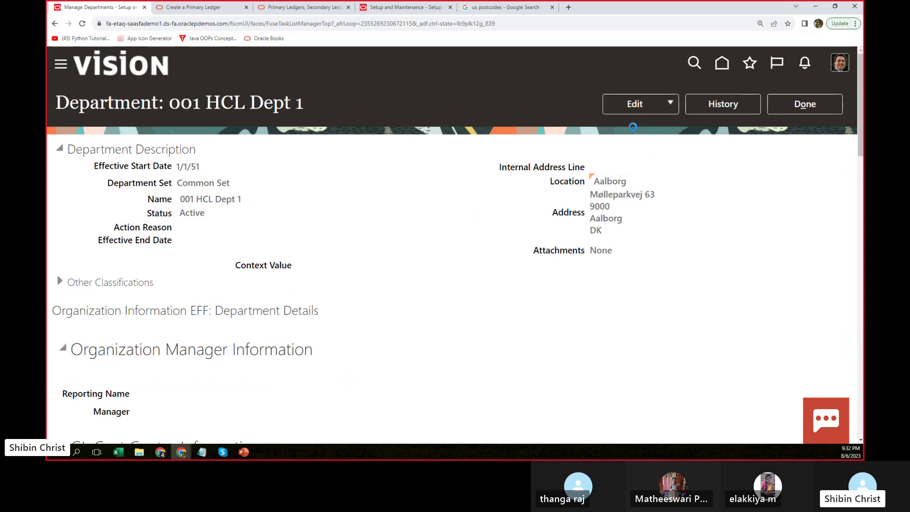
left_click(589, 302)
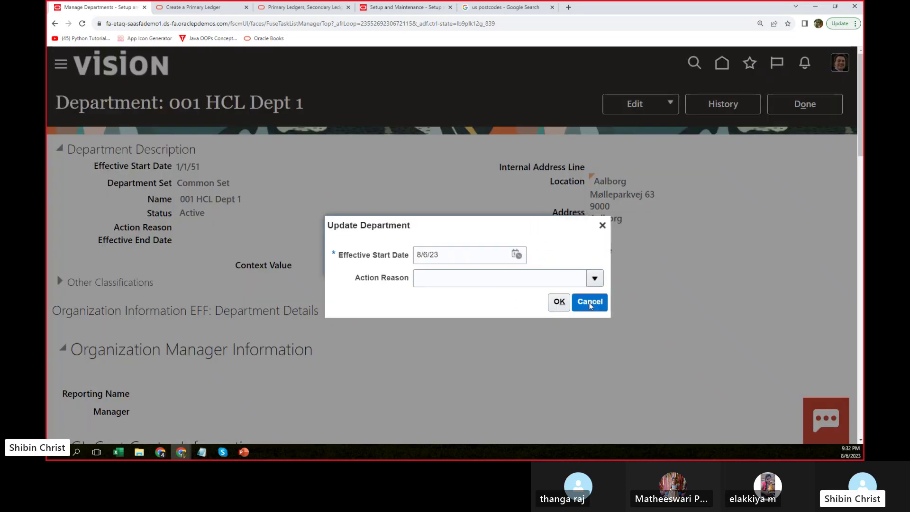
left_click(736, 112)
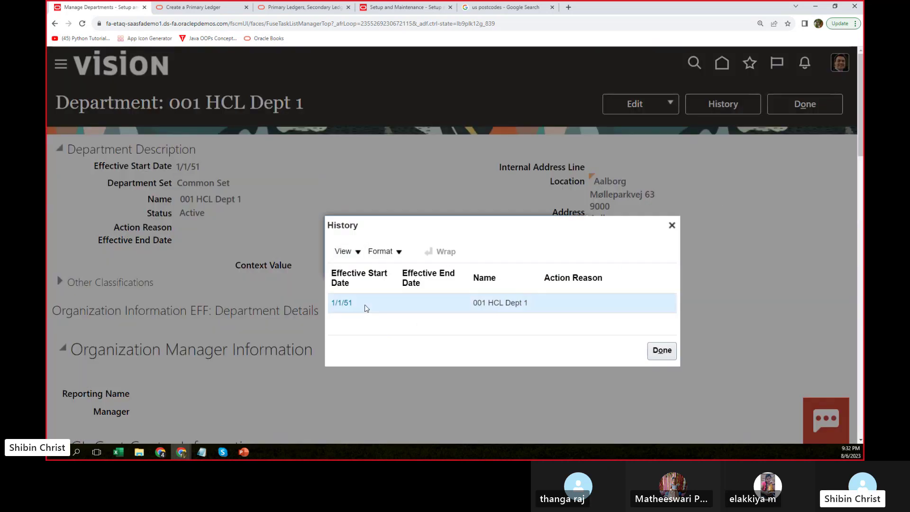
left_click(672, 225)
Start an Update of the department with Effective Start Date 8/1/23
left_click(666, 104)
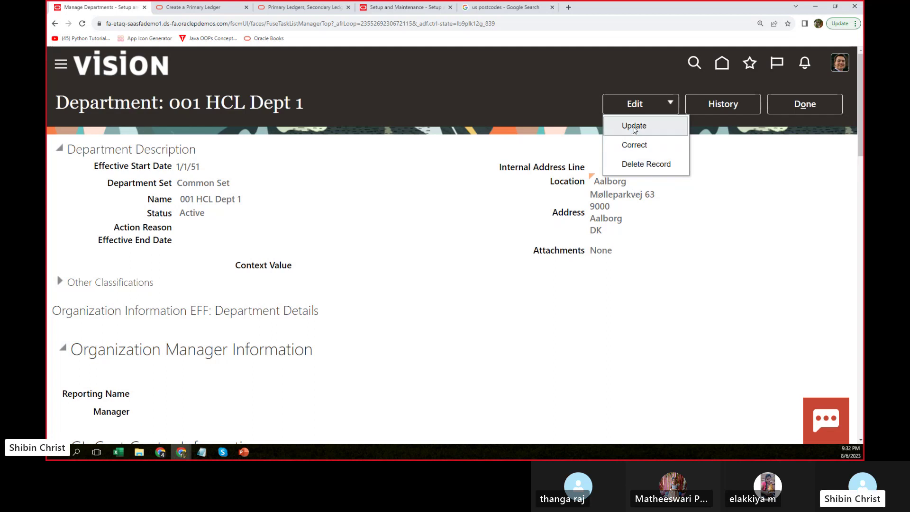
left_click(634, 126)
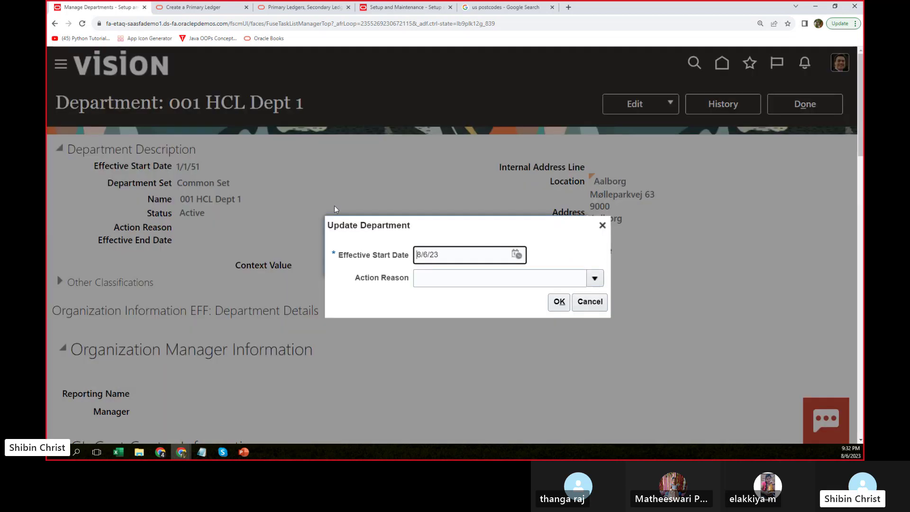
left_click(516, 255)
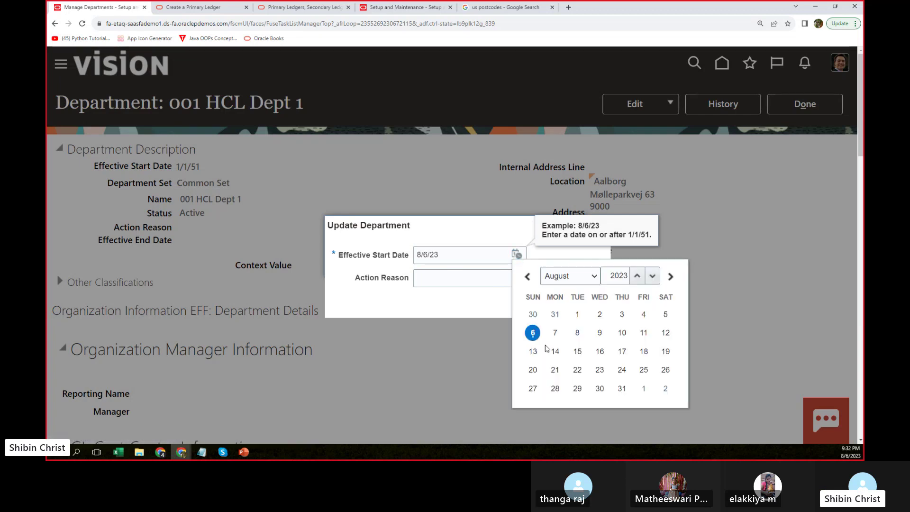
left_click(577, 314)
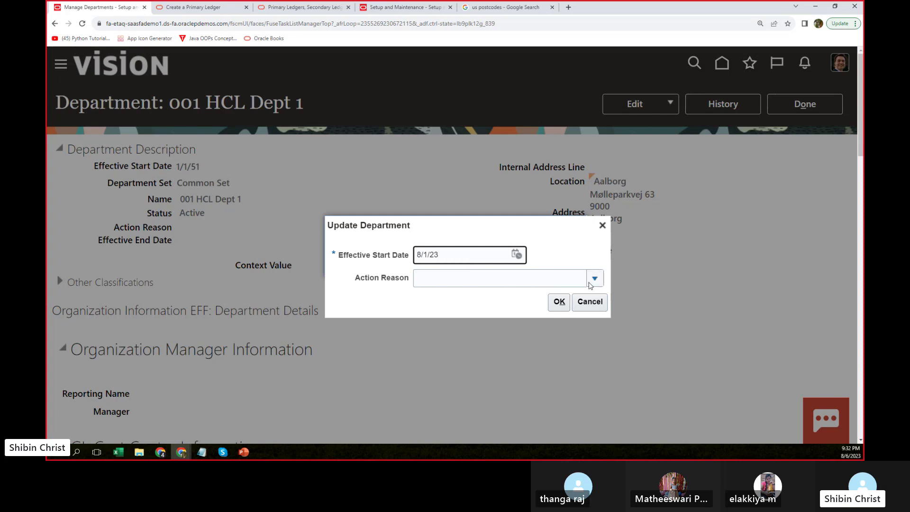
left_click(560, 302)
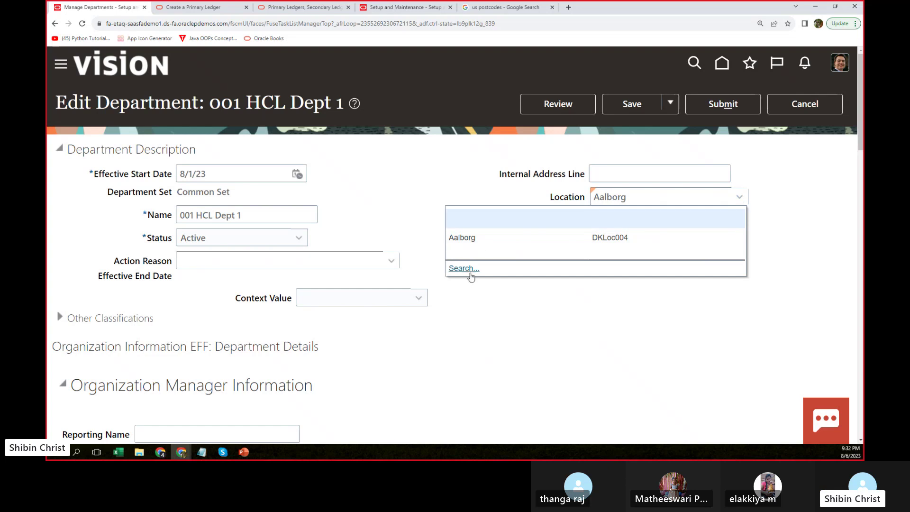
Replace department 001 HCL Dept 1's location Aalborg with Agadir, found by searching names starting with A
left_click(541, 266)
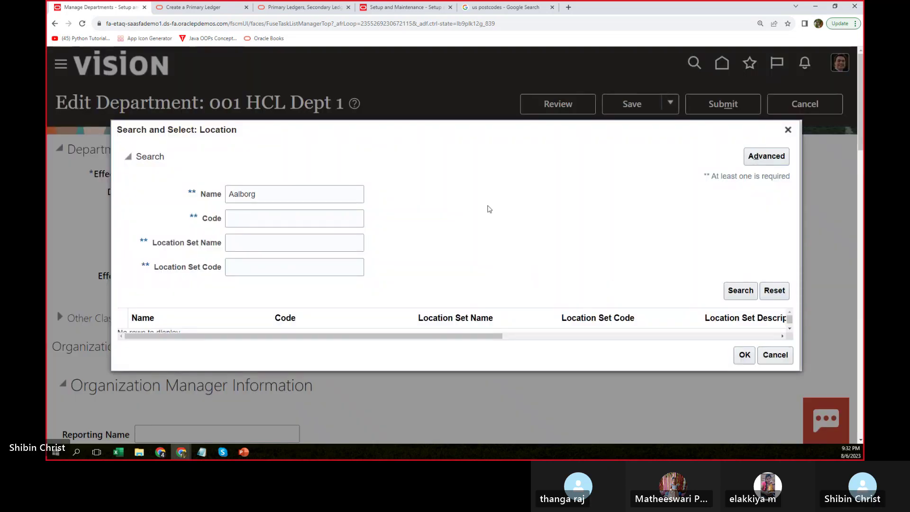
double_click(269, 193)
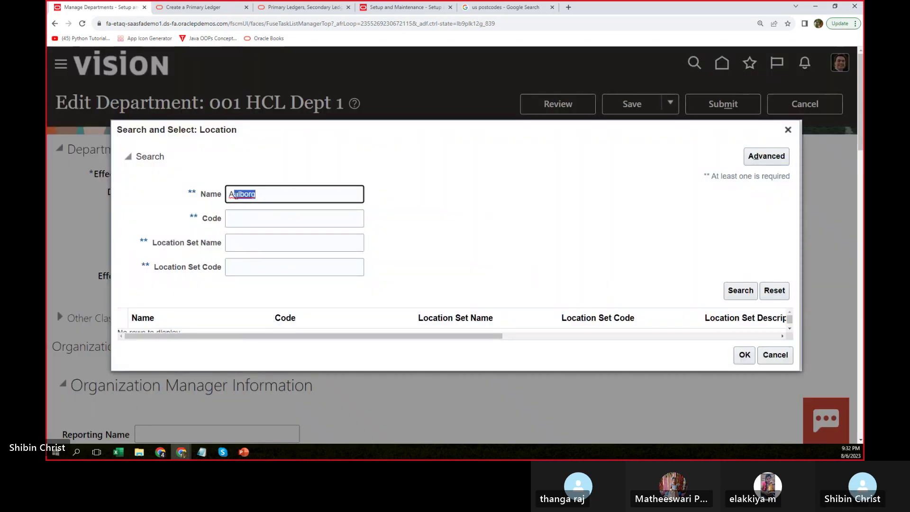
type("A")
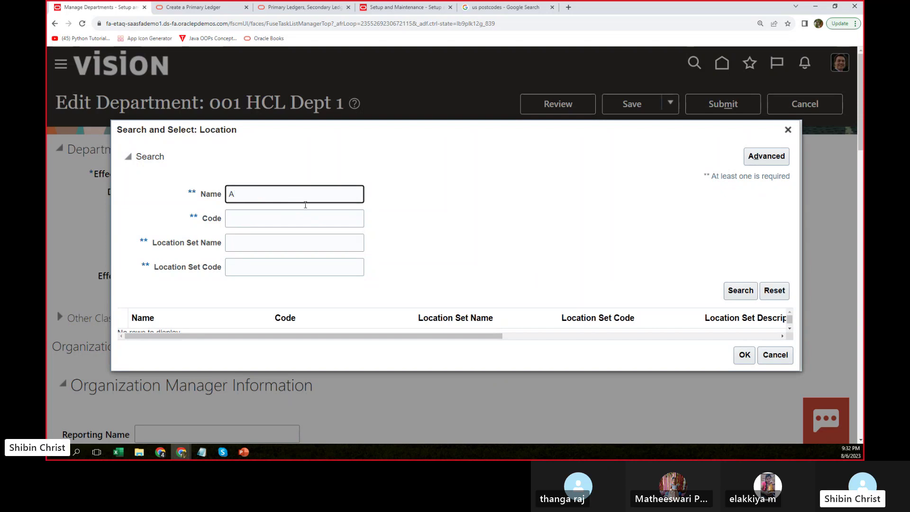
left_click(744, 287)
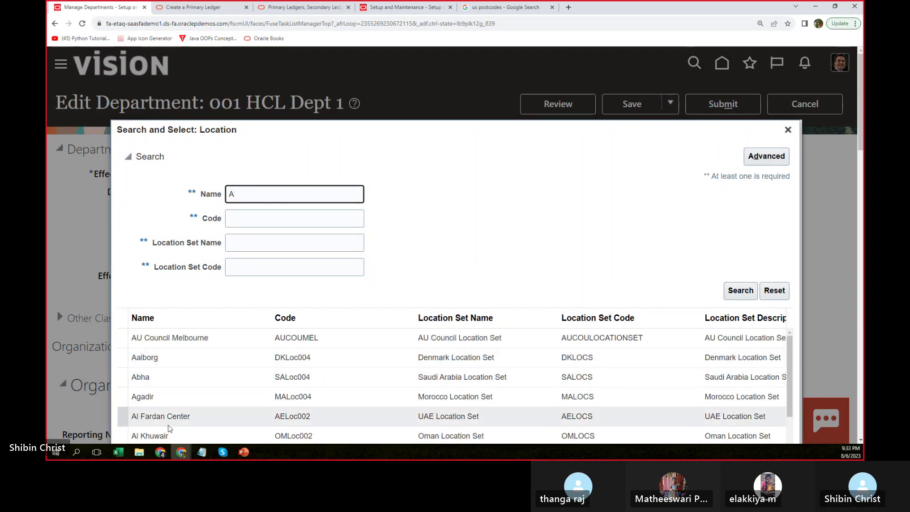
left_click(169, 400)
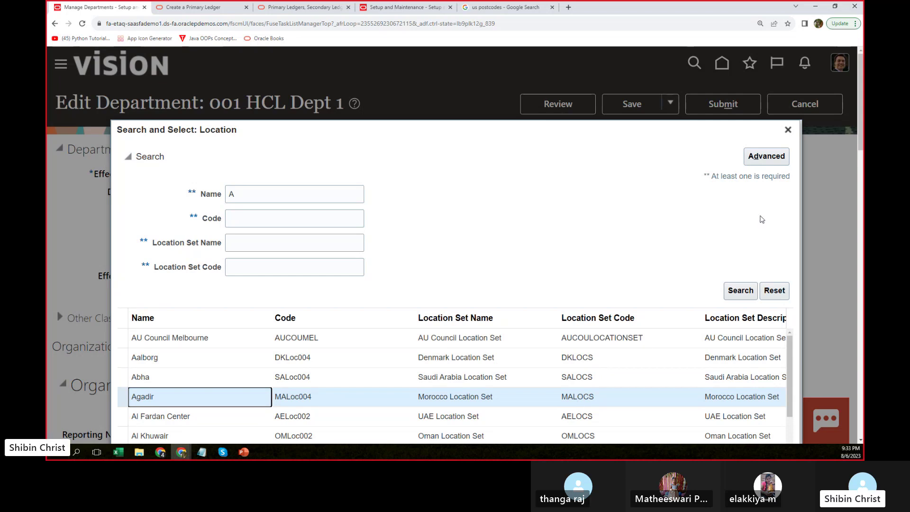
scroll(705, 257, "down", 1)
scroll(840, 241, "down", 6)
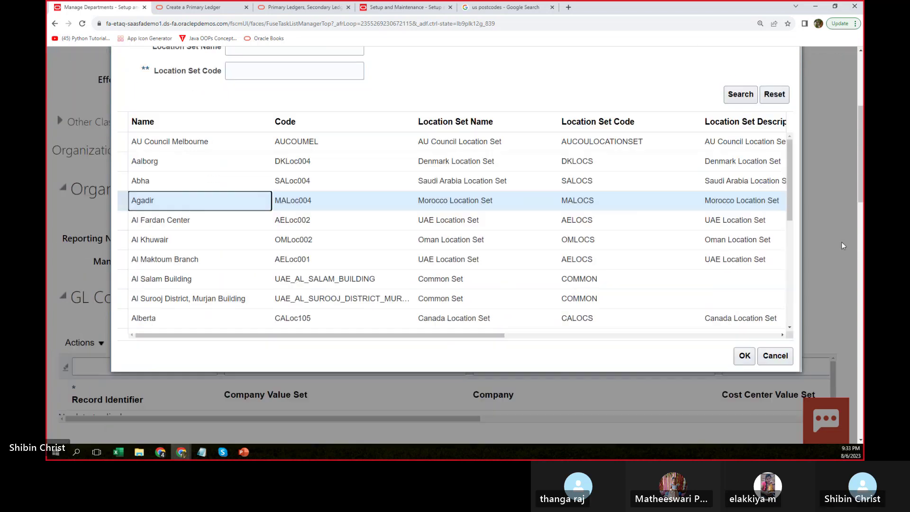
left_click(744, 212)
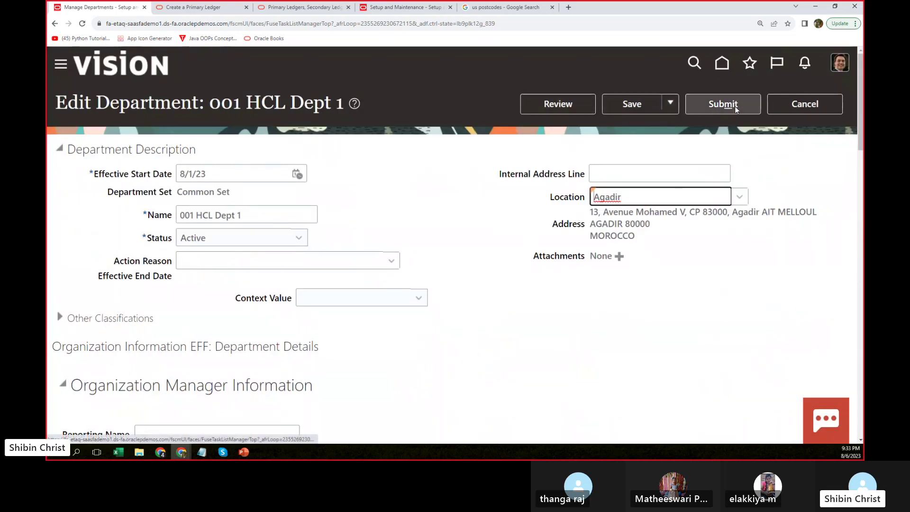
Retry submitting and Save and Close after connection errors, then reload the Edit Department page
left_click(717, 109)
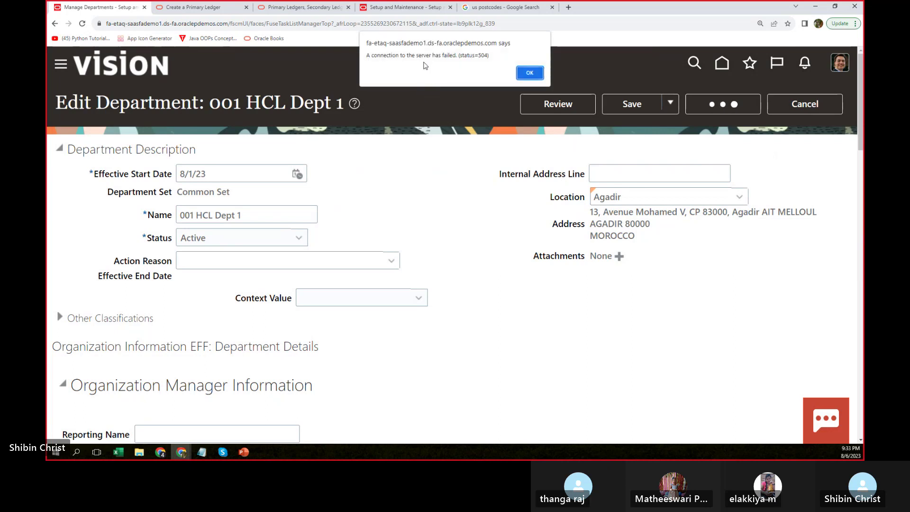
left_click(529, 73)
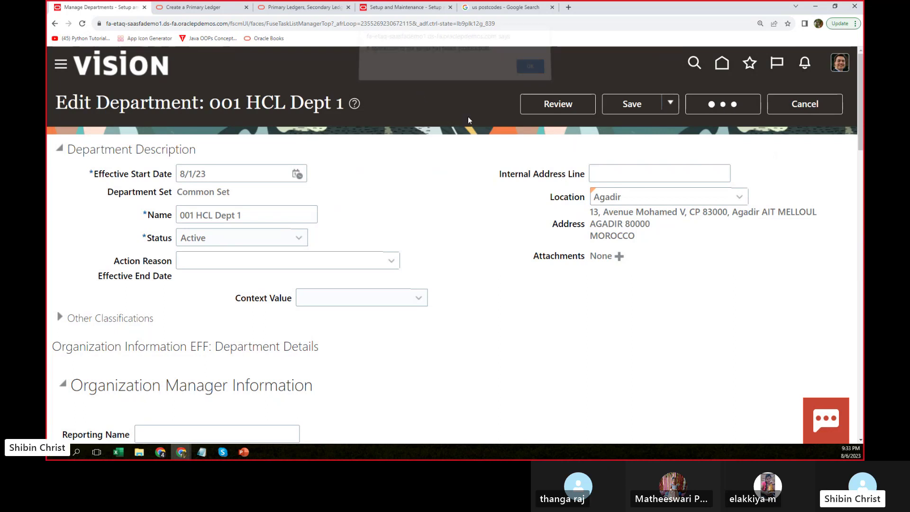
left_click(669, 105)
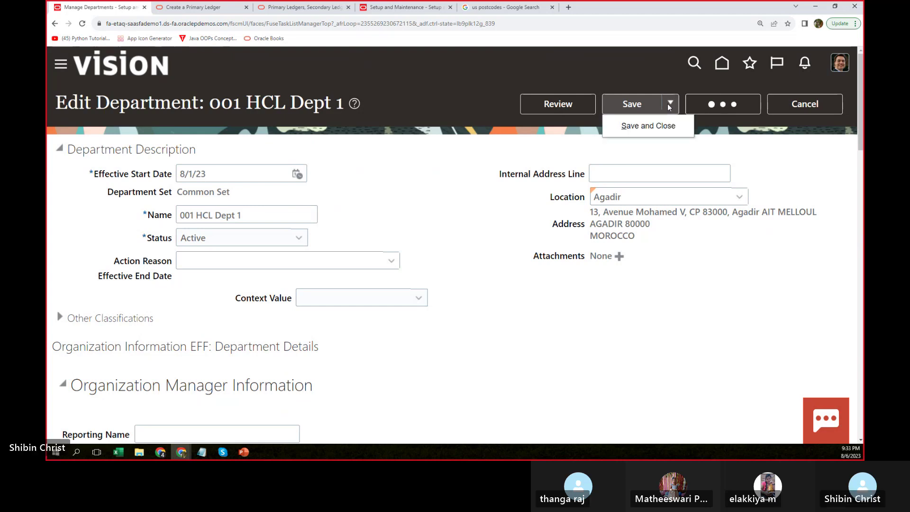
left_click(638, 106)
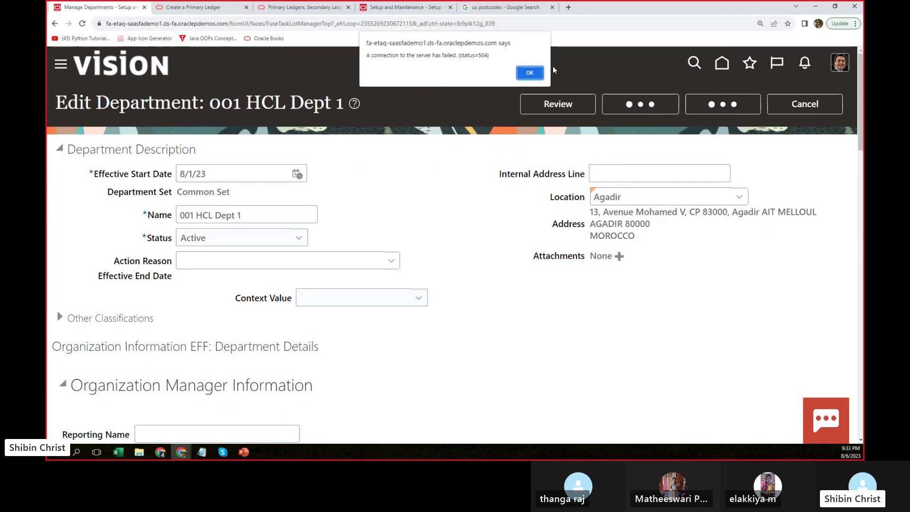
left_click(530, 73)
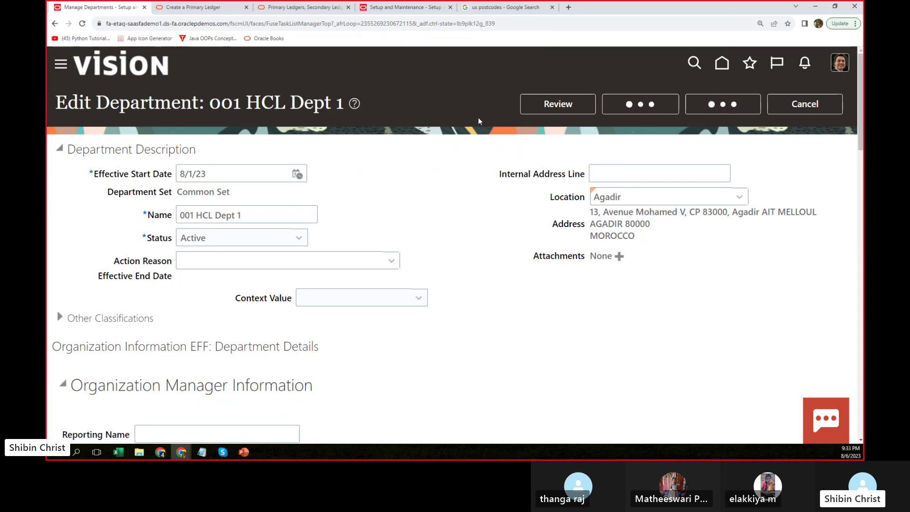
left_click(515, 24)
key("Return")
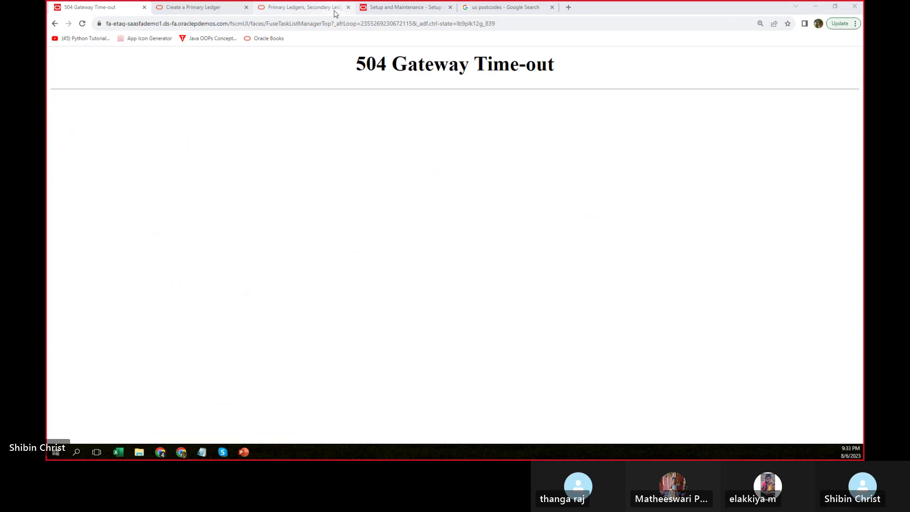
Load the Setup and Maintenance page address in the timed-out first tab
left_click(393, 8)
left_click(410, 24)
key("ctrl+c")
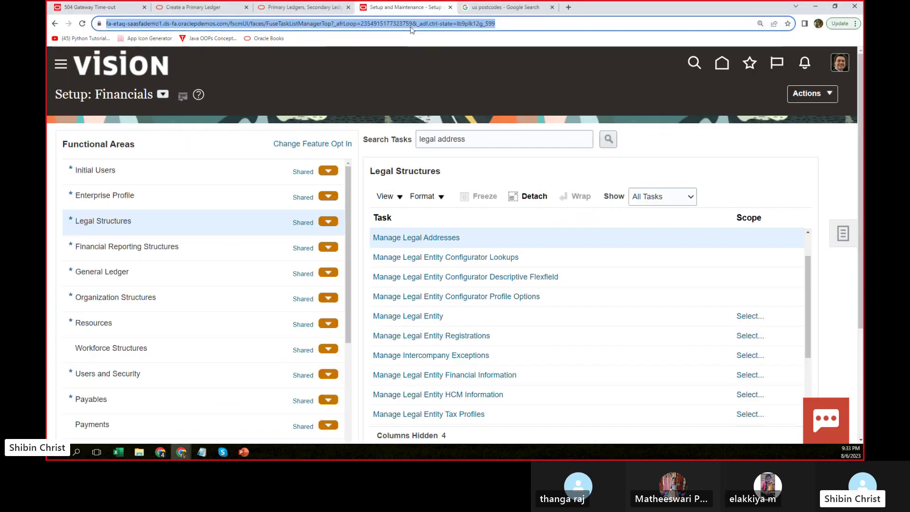
left_click(90, 8)
left_click(201, 24)
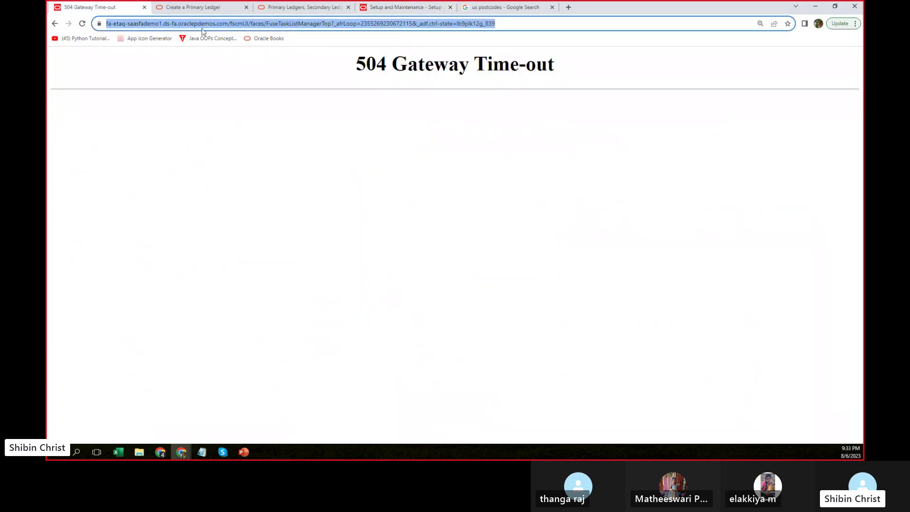
key("ctrl+v")
key("Return")
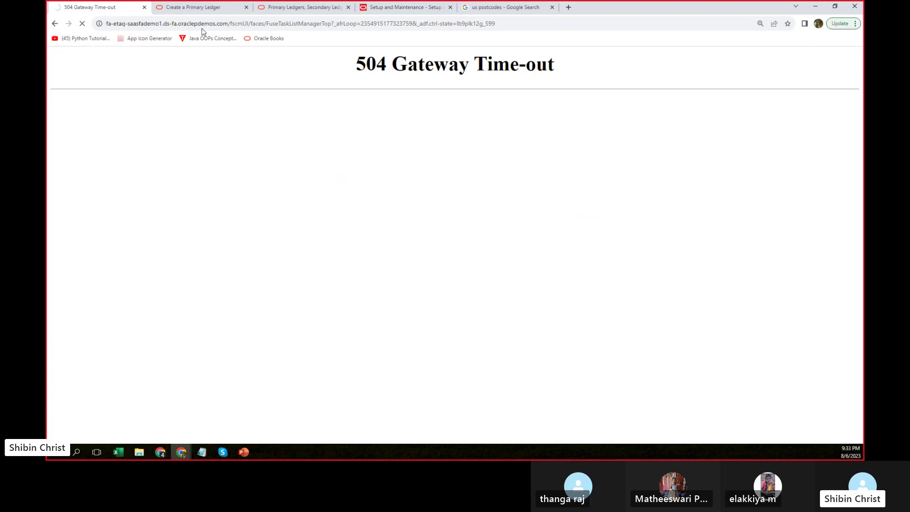
Close the timed-out tab and load the Oracle site's bare domain address in the Setup tab
left_click(144, 7)
left_click(303, 8)
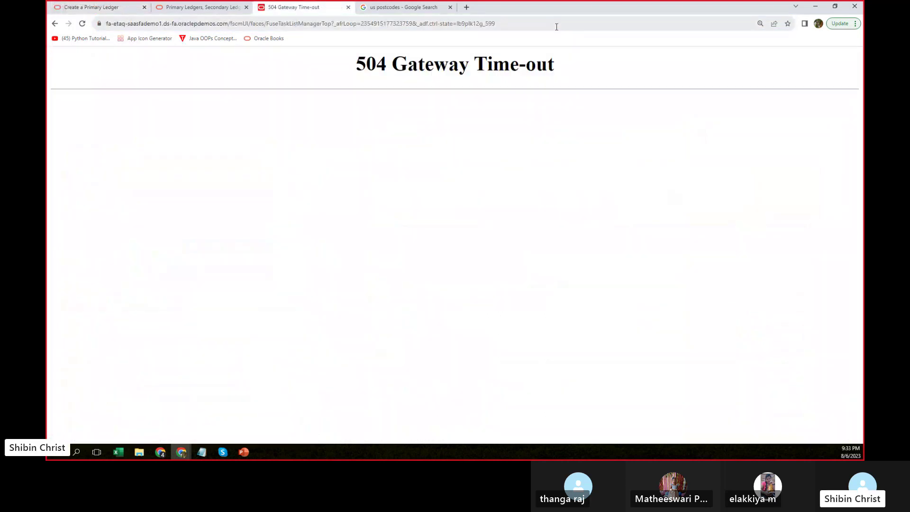
left_click(264, 23)
left_click(239, 23)
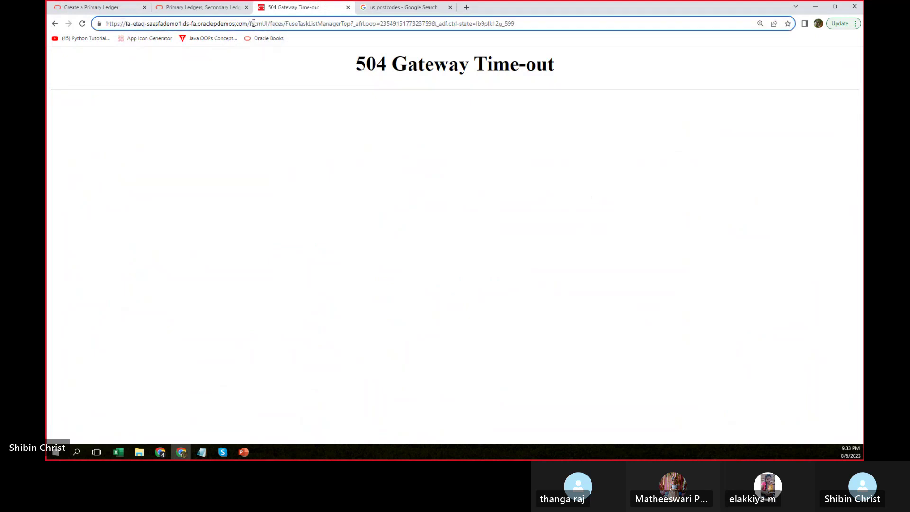
left_click_drag(250, 23, 593, 26)
key("BackSpace")
key("Return")
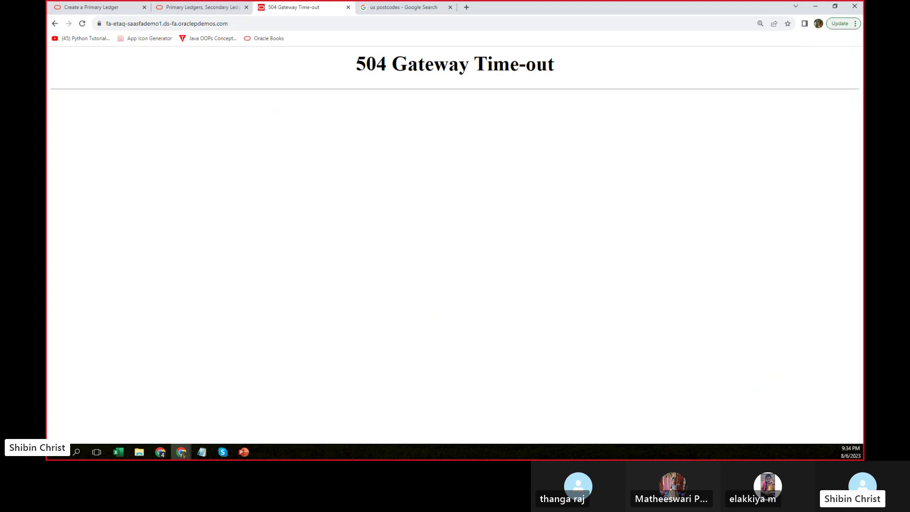
Reload the bare Oracle domain address once more
key("alt+Tab")
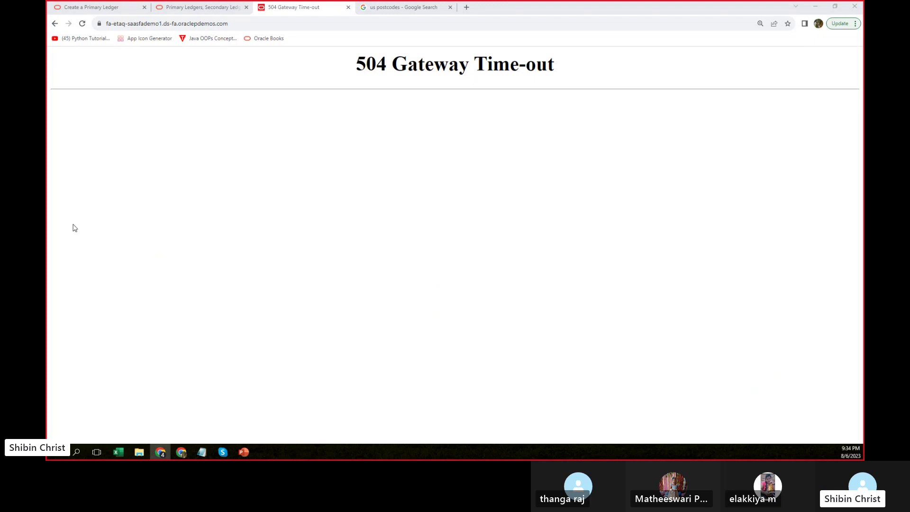
left_click(256, 24)
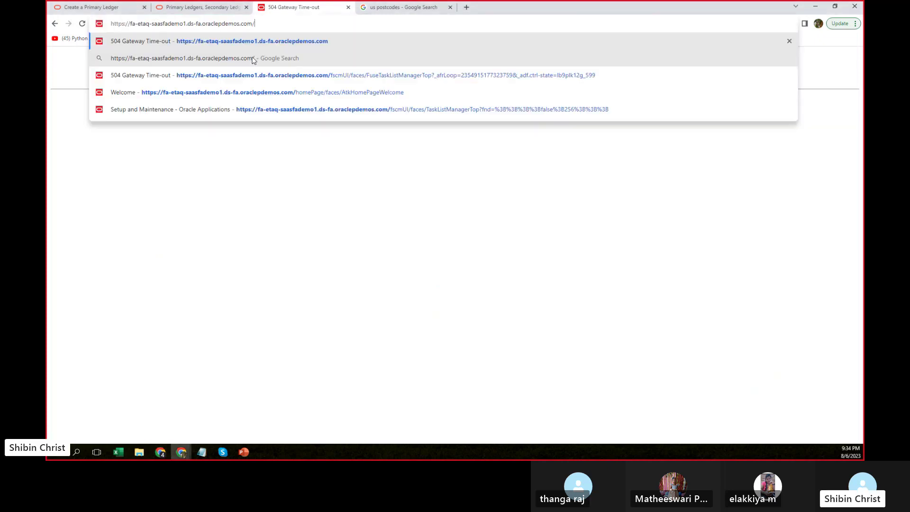
key("Return")
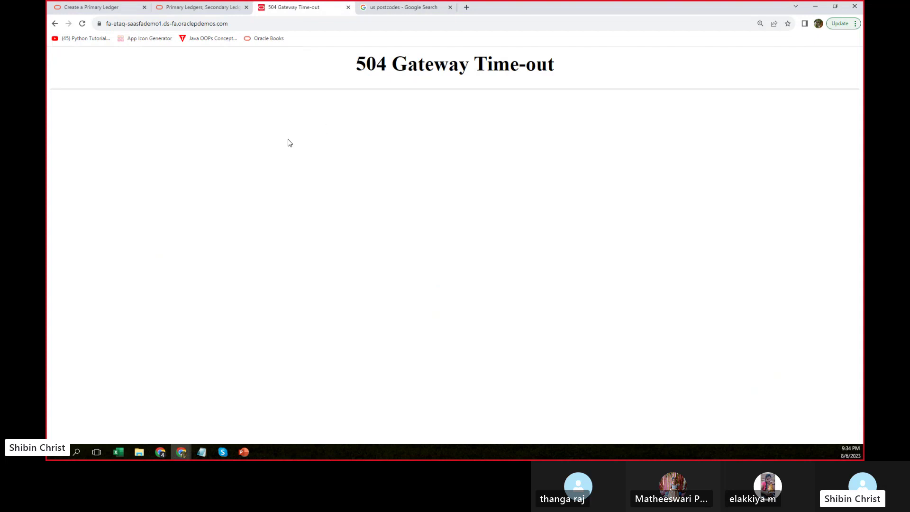
Copy the Update label from C4 into B7 of the Excel notes
key("alt+Tab")
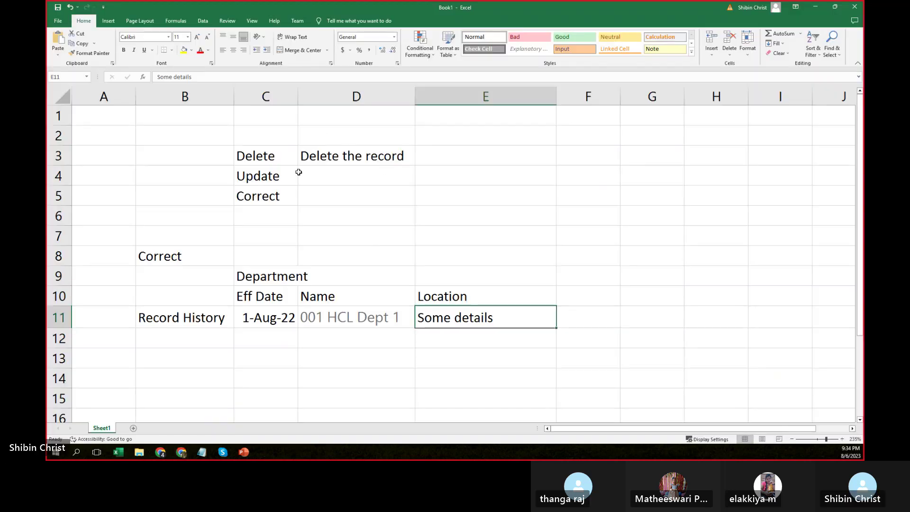
key("alt+Tab")
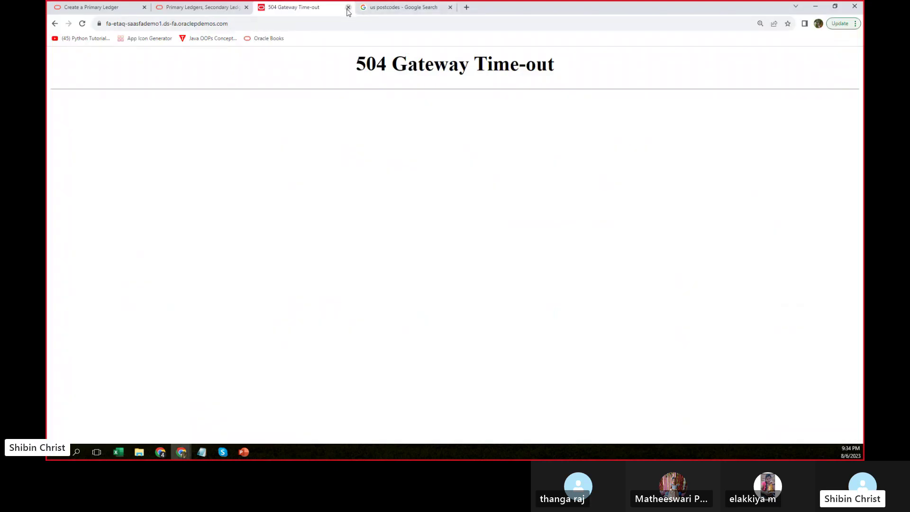
key("alt+Tab")
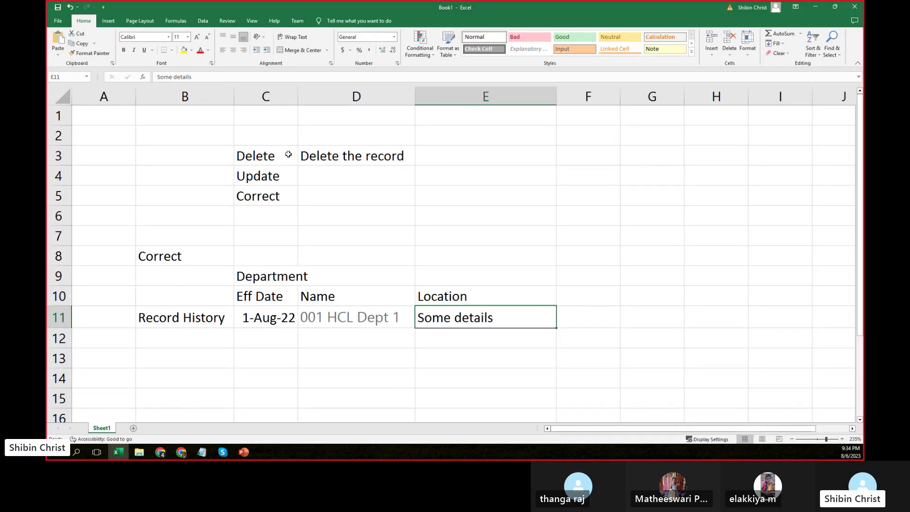
left_click(272, 182)
key("ctrl+c")
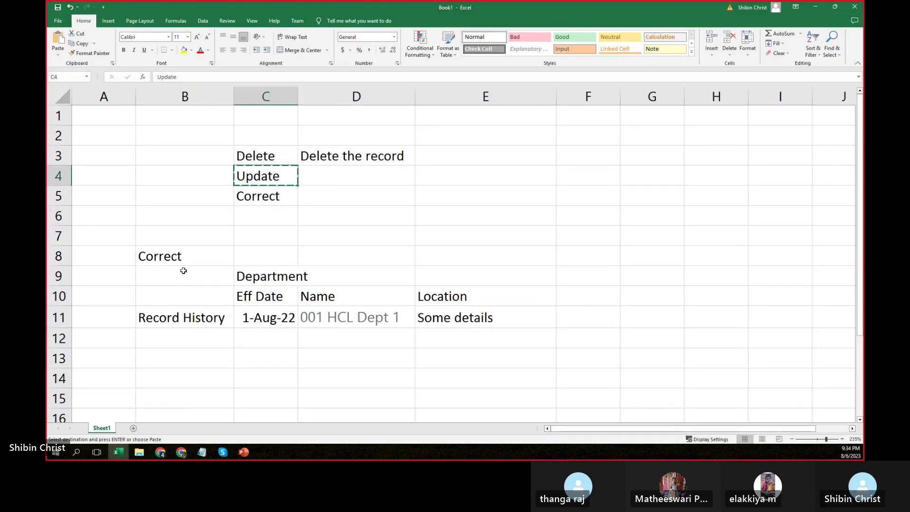
left_click(183, 235)
key("ctrl+v")
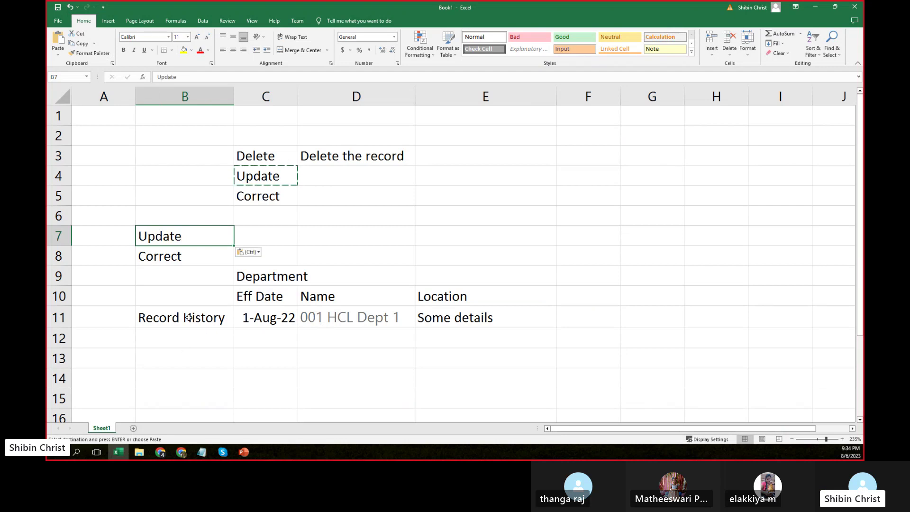
key("Escape")
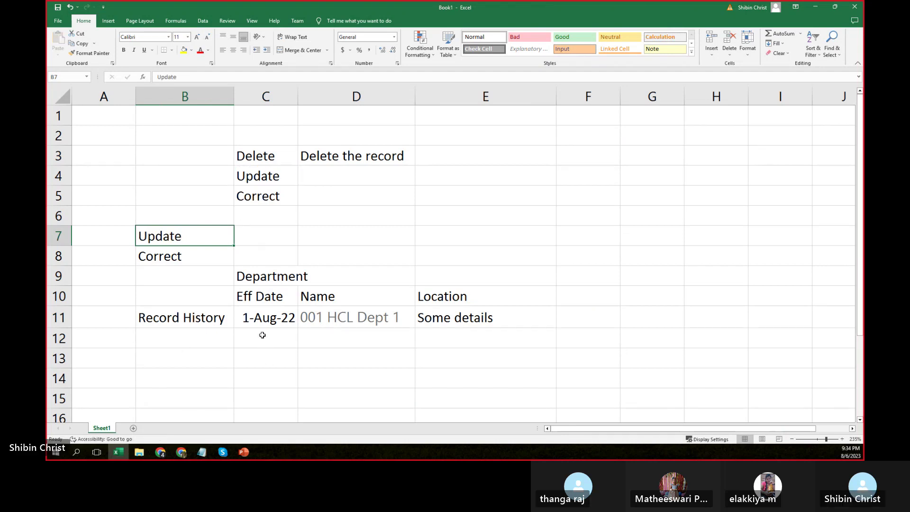
Enter 01-Aug-2023 in C12 and fill the department name down into D12
left_click(262, 335)
type("01-")
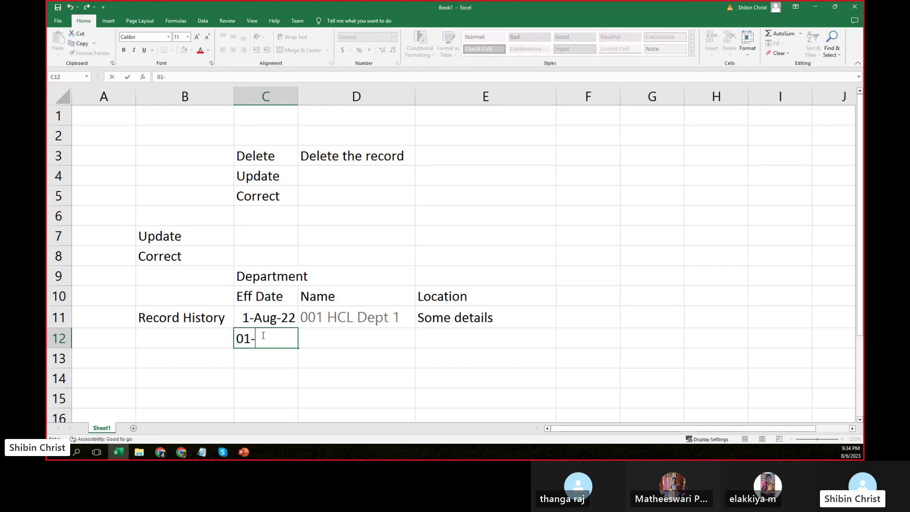
type("Aug-2023")
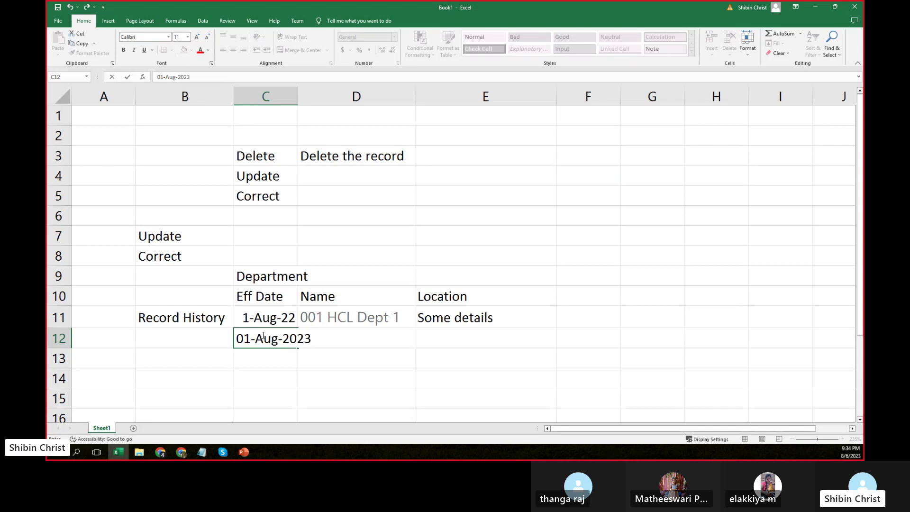
key("Tab")
key("ctrl+d")
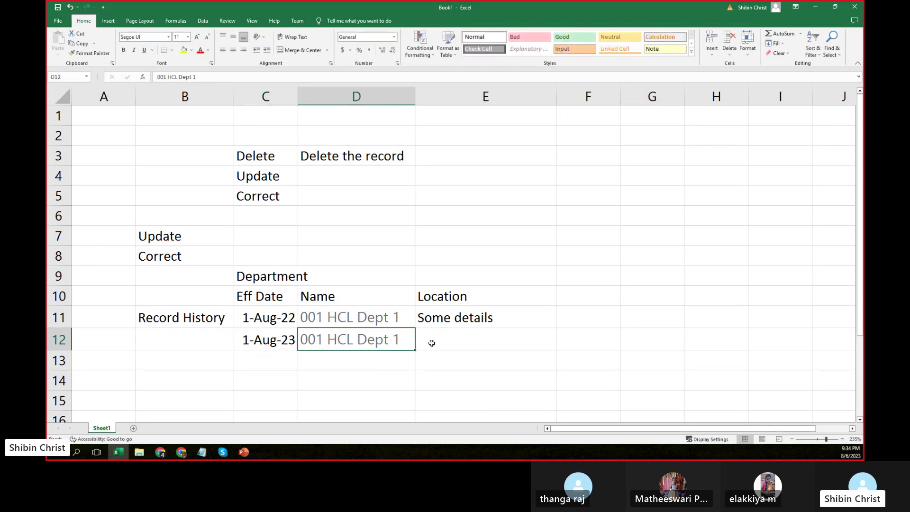
Put 'Diff Details' in E12 and fill Record History down into B12
left_click(447, 335)
type("Di")
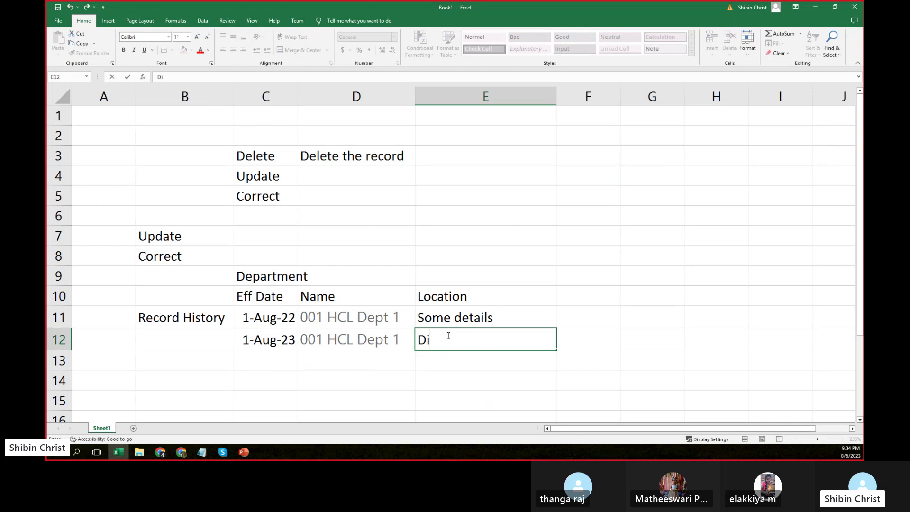
type("ff Details")
key("Return")
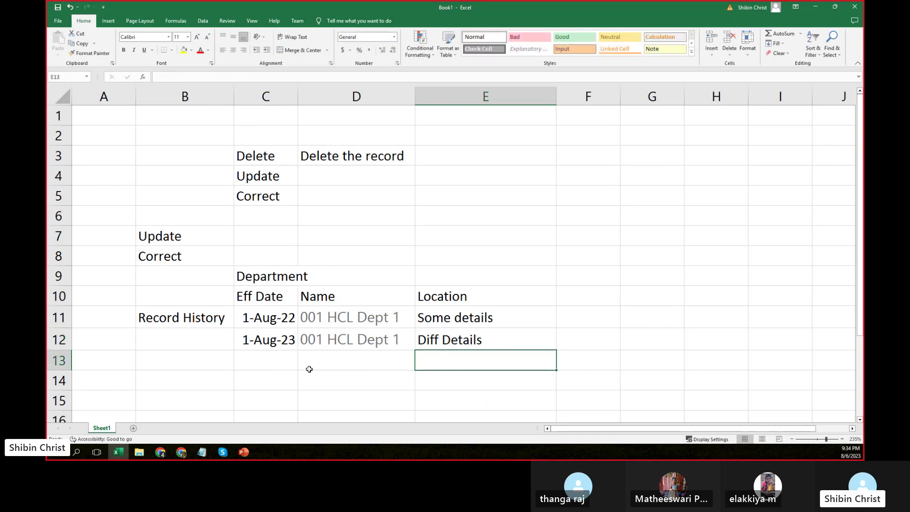
left_click(195, 336)
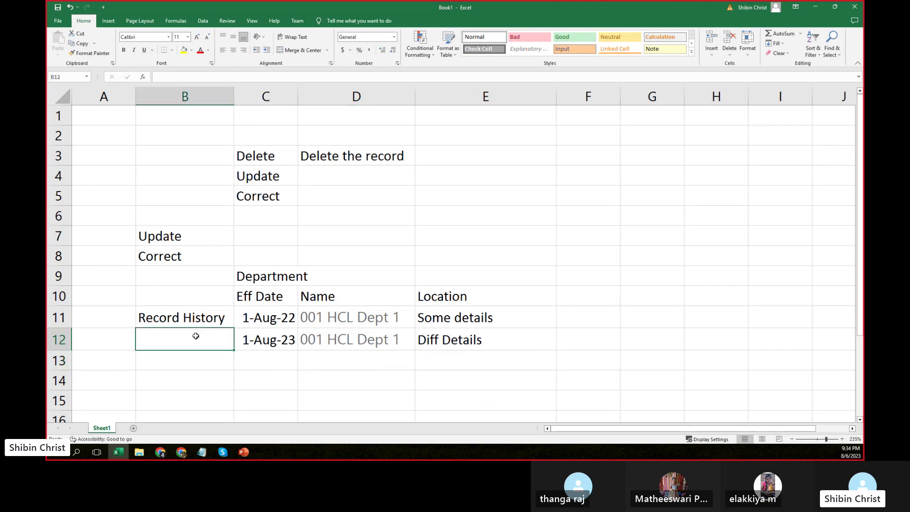
key("ctrl+d")
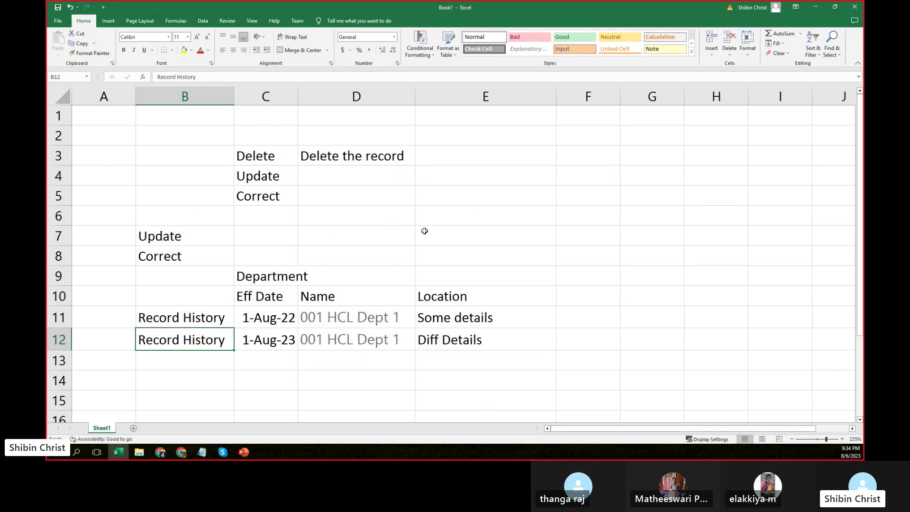
left_click_drag(212, 316, 479, 340)
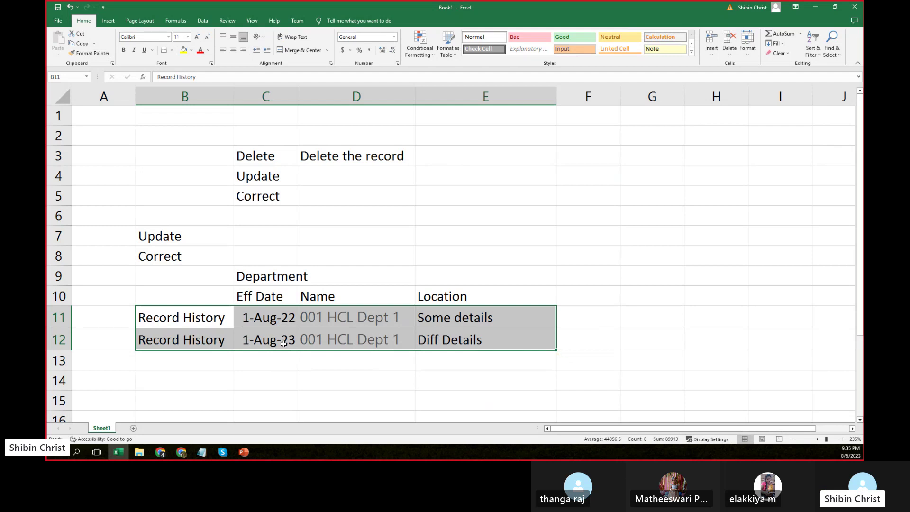
left_click(479, 320)
left_click(474, 340)
left_click(522, 319)
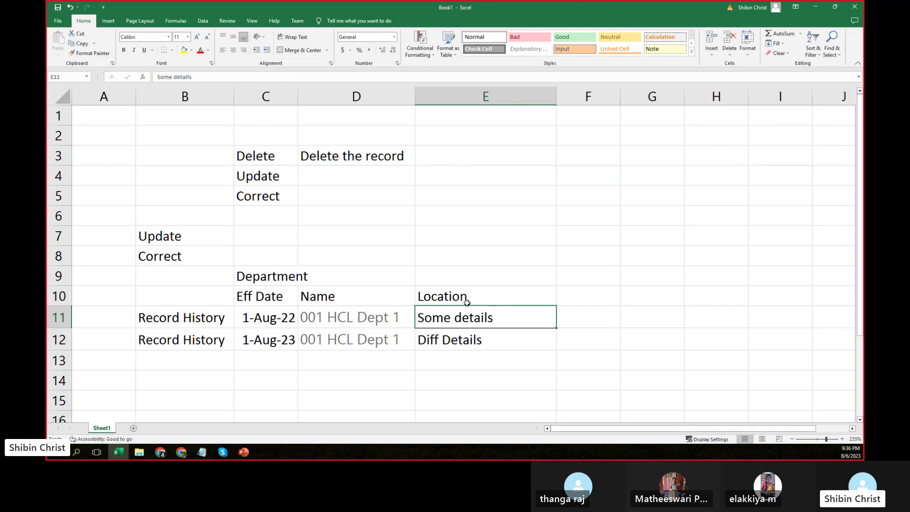
Reload the Oracle site, now showing a service-unavailable notice, and bring PowerPoint's slide 2 forward
left_click(816, 7)
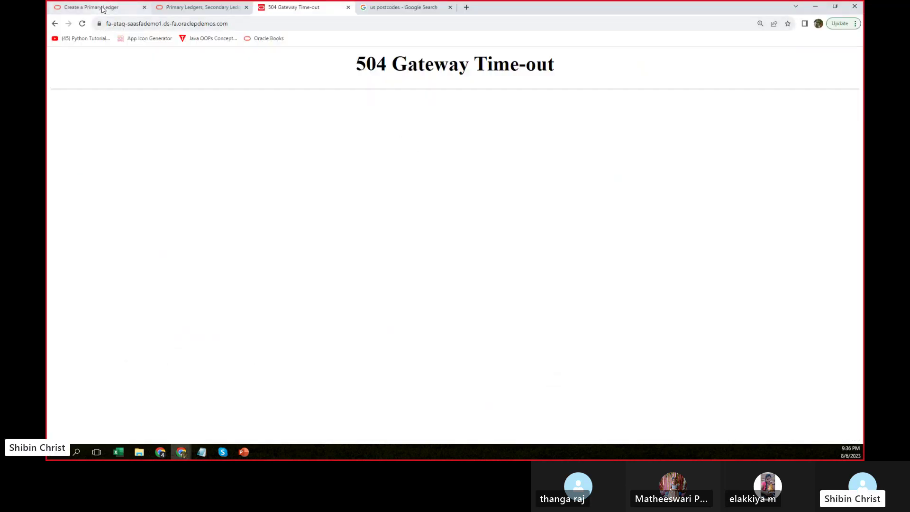
left_click(238, 24)
key("Return")
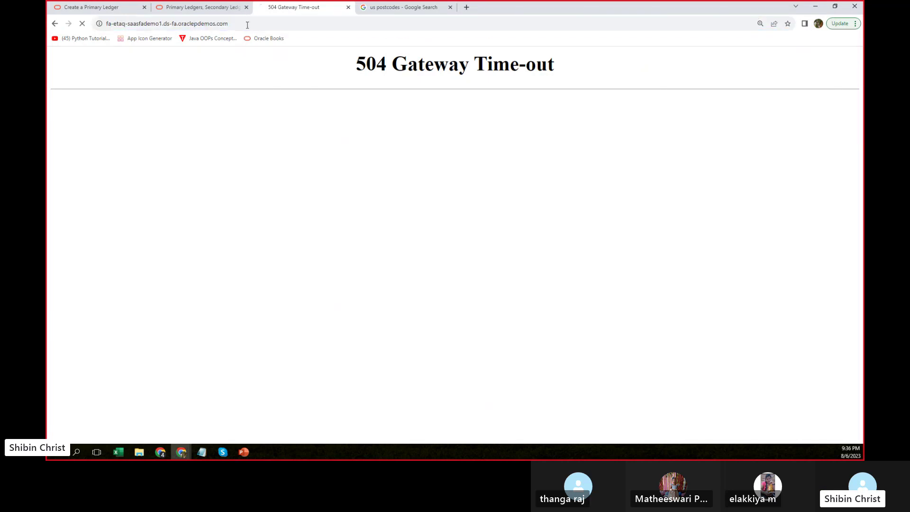
left_click(247, 24)
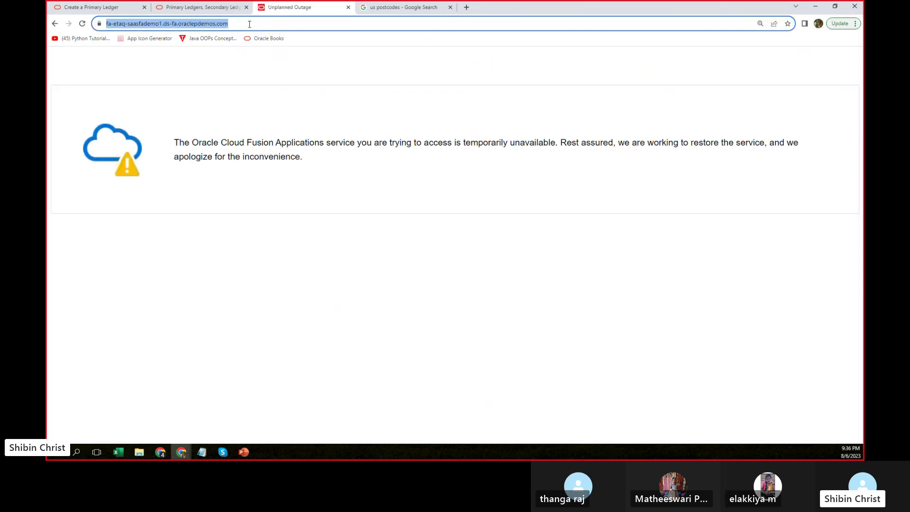
left_click(252, 23)
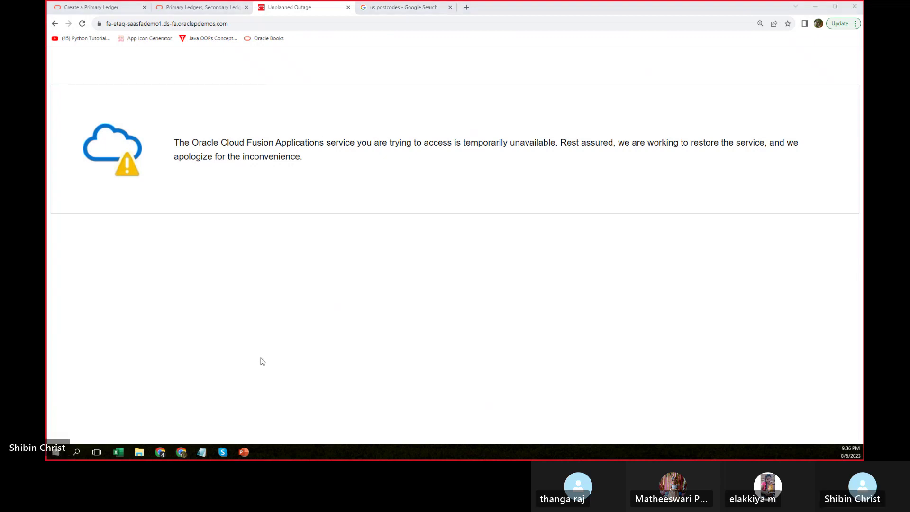
key("alt+Tab")
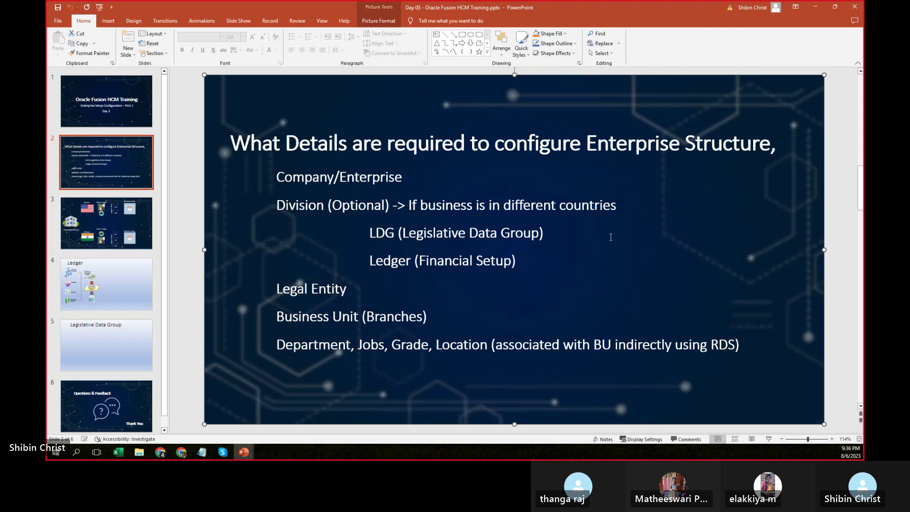